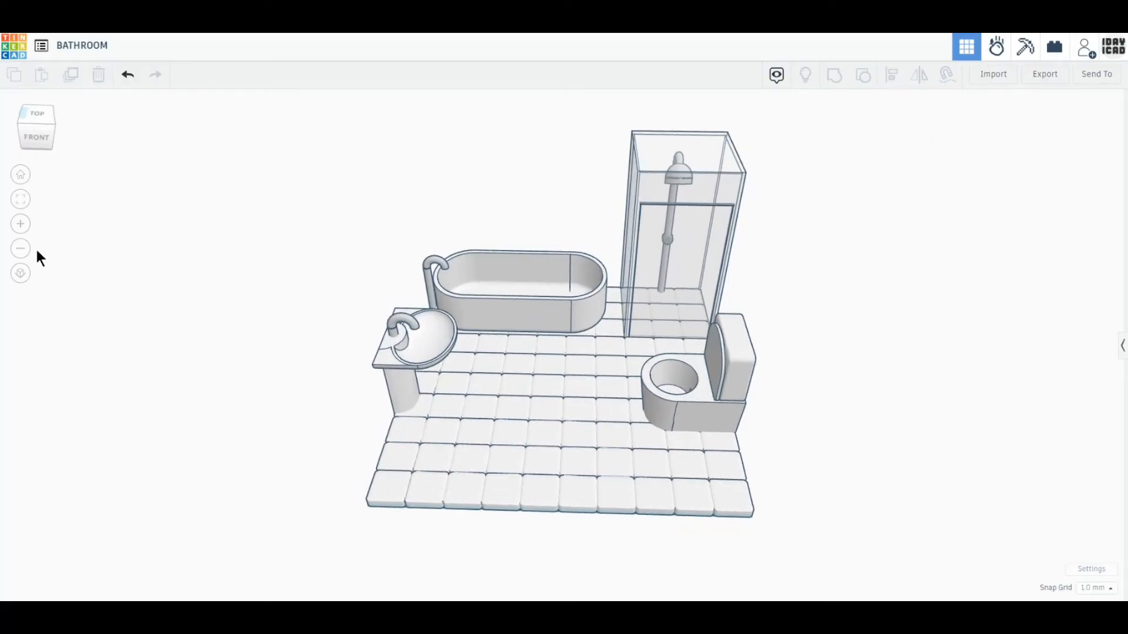
pyautogui.click(37, 124)
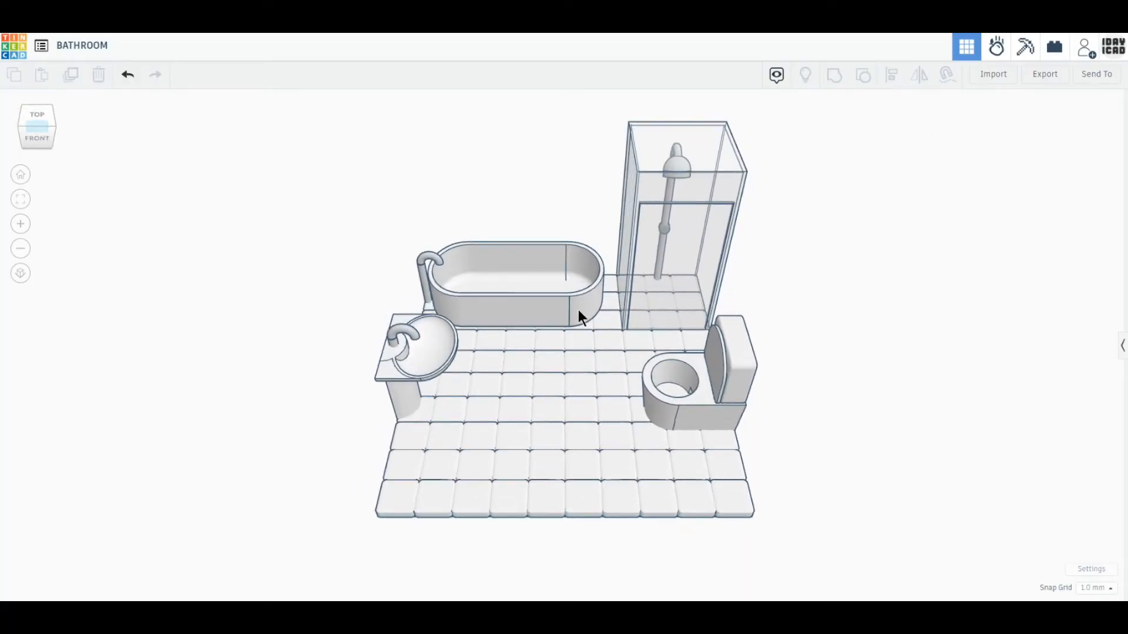
pyautogui.scroll(3, 578, 313)
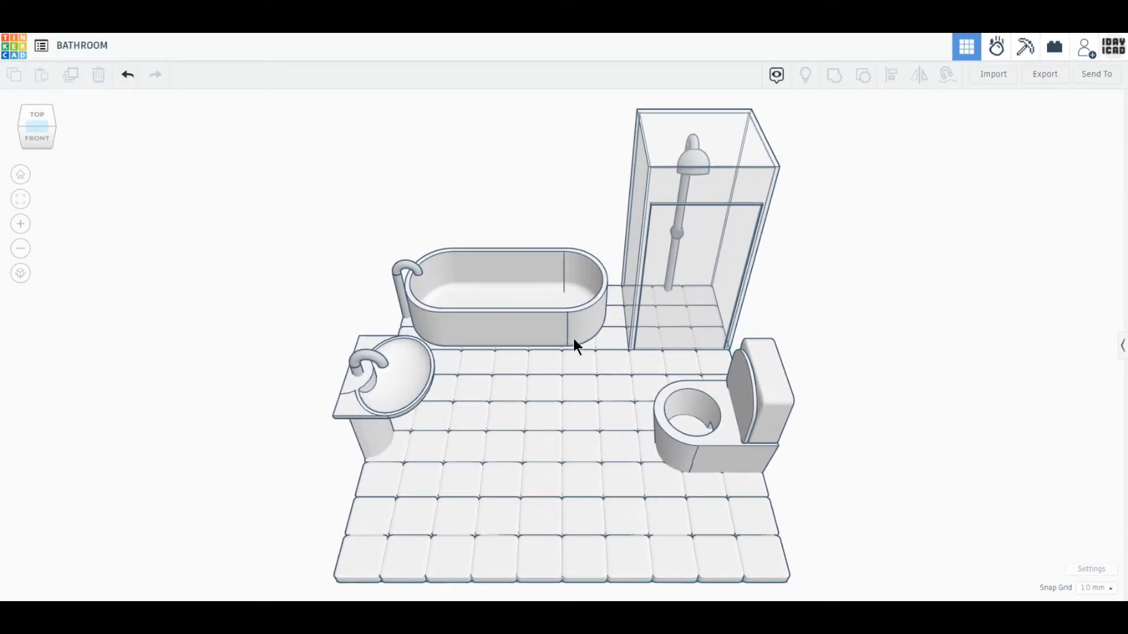
pyautogui.moveTo(562, 465); pyautogui.dragTo(563, 460, button='right')
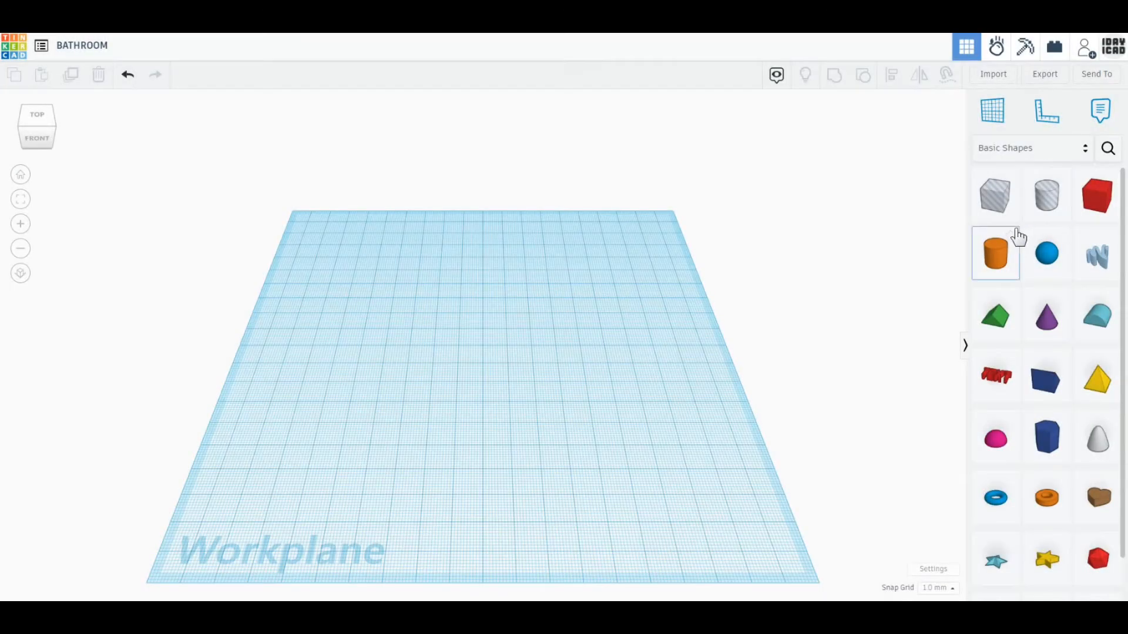
# Place a cylinder and a box on the workplane, giving the cylinder 64 sides, a 2.5 bevel and 10 segments.
pyautogui.moveTo(1018, 237); pyautogui.dragTo(485, 393)
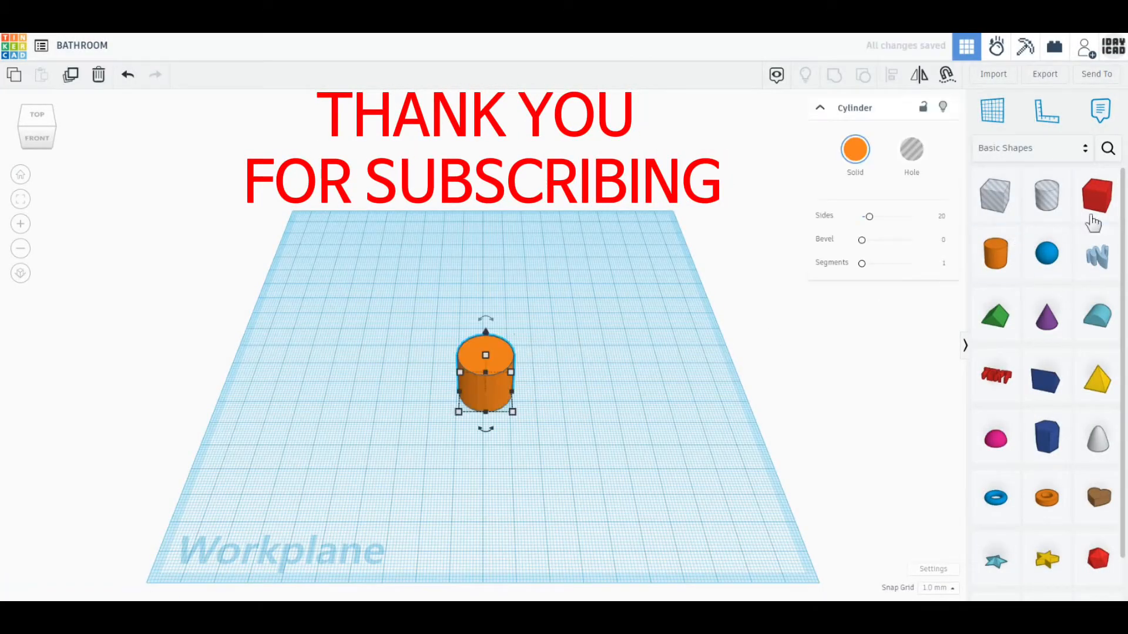
pyautogui.moveTo(1093, 223); pyautogui.dragTo(616, 384)
pyautogui.click(489, 379)
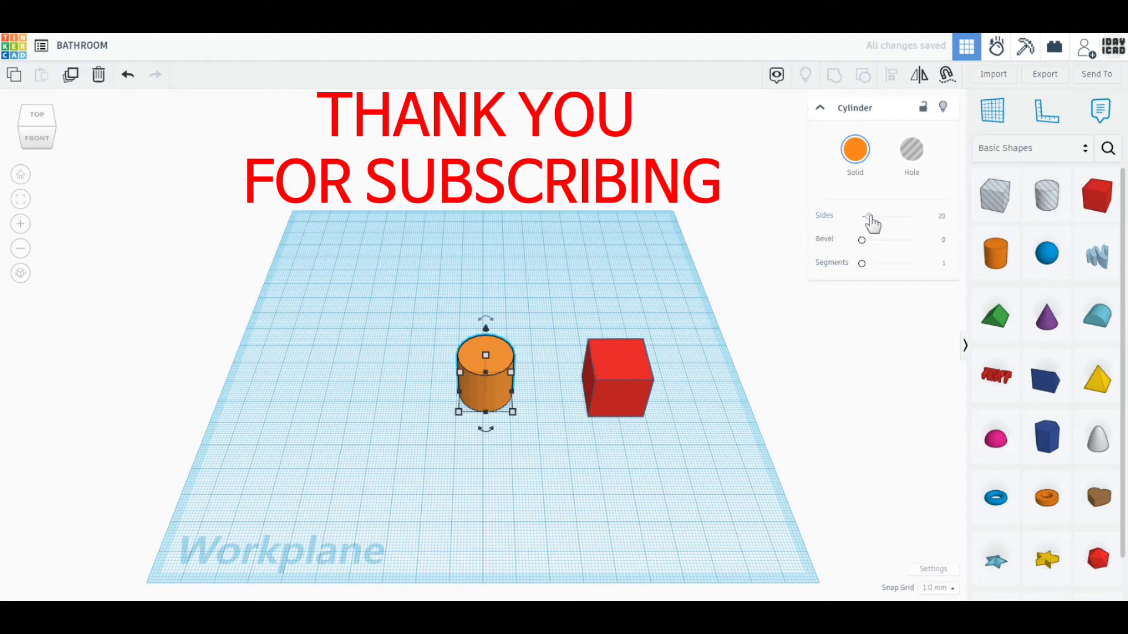
pyautogui.moveTo(870, 217); pyautogui.dragTo(934, 241)
pyautogui.moveTo(861, 263); pyautogui.dragTo(977, 276)
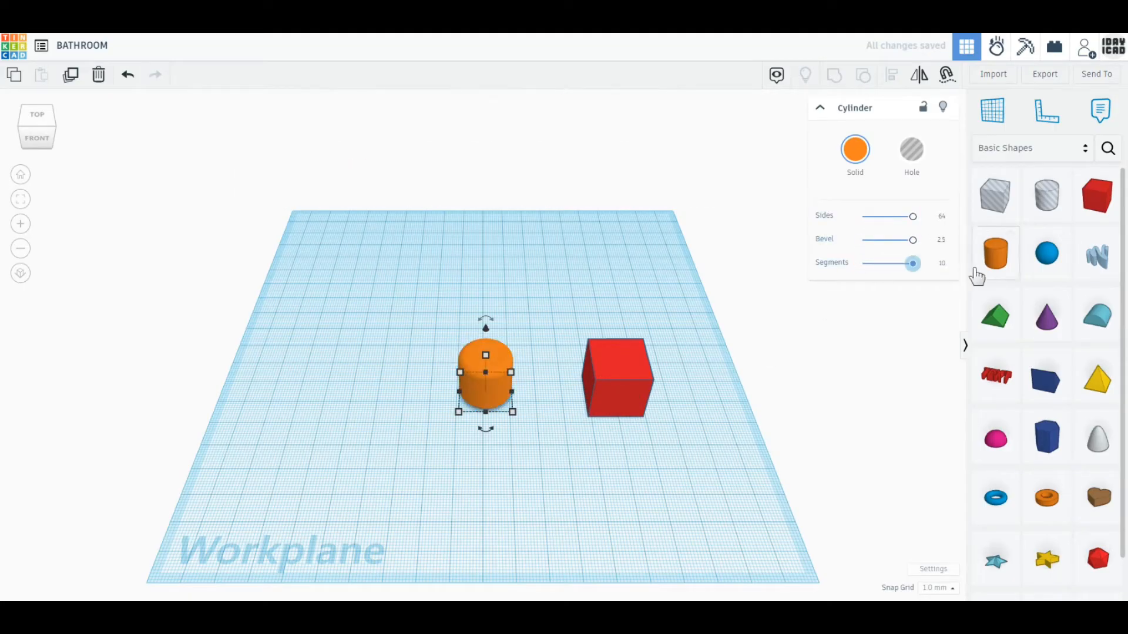
# Round the red box with a 2.5 radius and lay out the cylinder, box and a new box hole side by side.
pyautogui.click(627, 375)
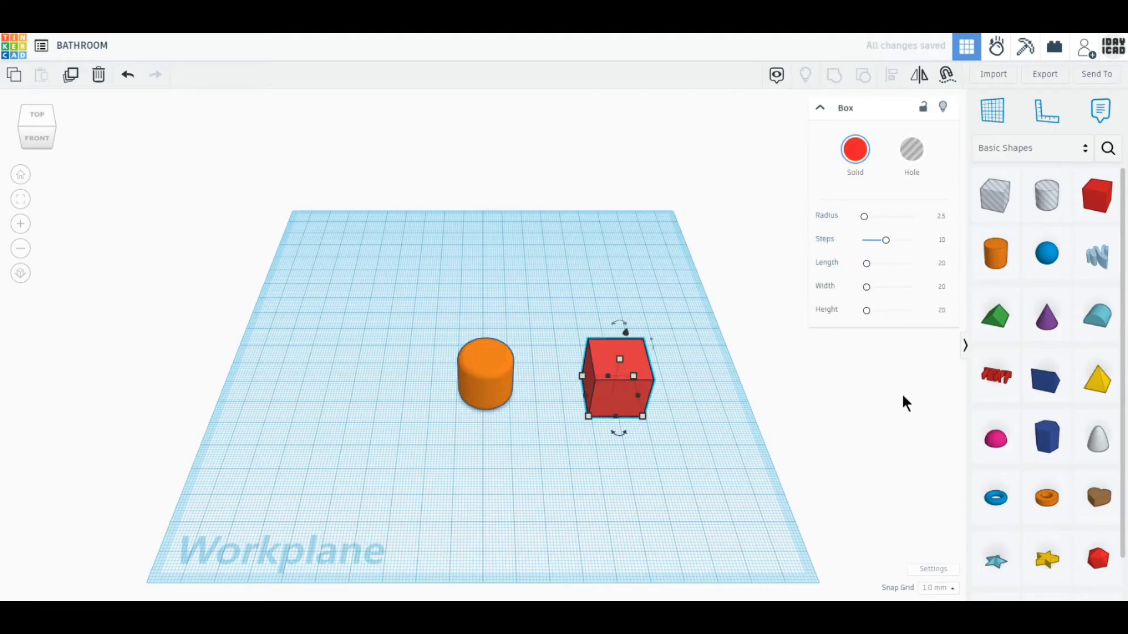
pyautogui.click(995, 197)
pyautogui.click(728, 418)
pyautogui.moveTo(491, 389); pyautogui.dragTo(410, 382)
pyautogui.moveTo(610, 388); pyautogui.dragTo(478, 390)
pyautogui.moveTo(690, 411); pyautogui.dragTo(588, 380)
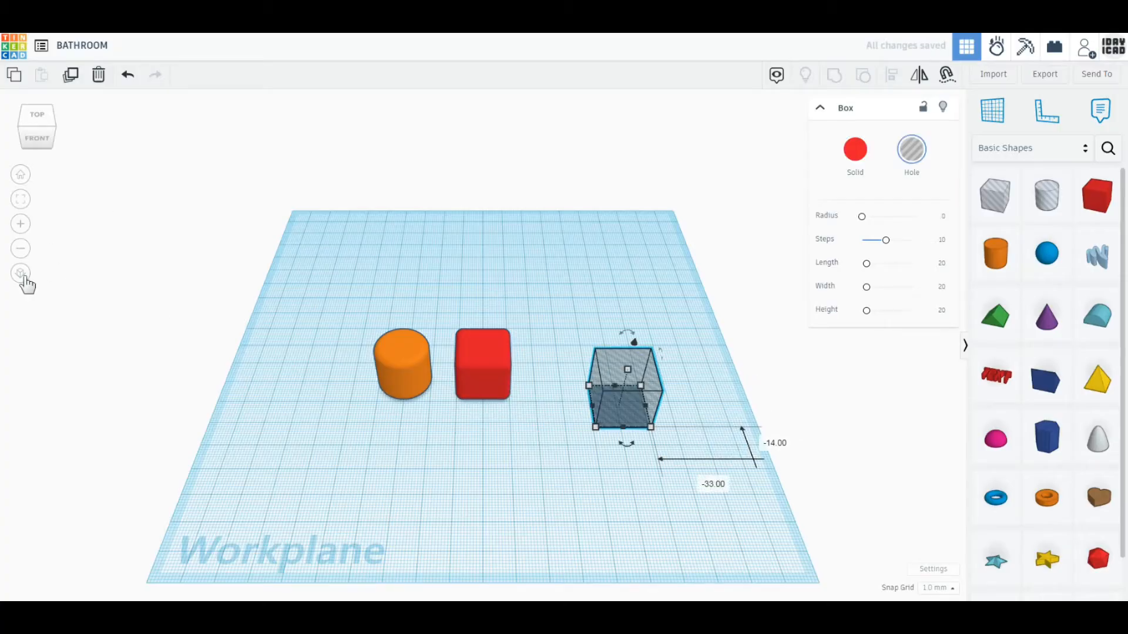
# In an orthographic top view, position two box holes 30 mm apart over both ends of the rounded red box.
pyautogui.click(22, 275)
pyautogui.click(99, 216)
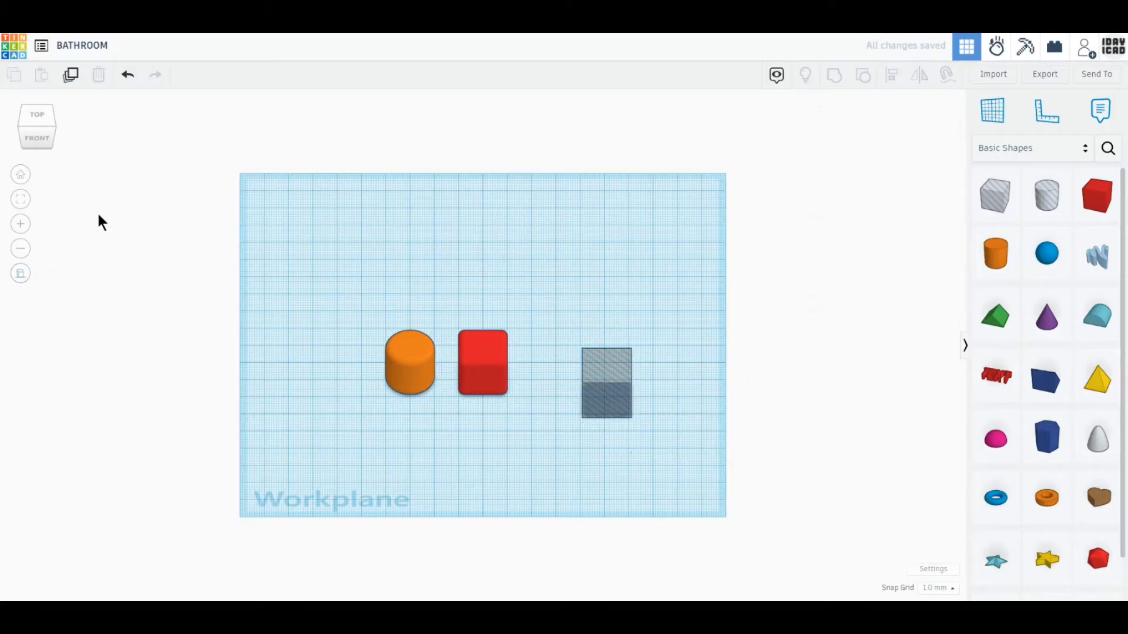
pyautogui.click(33, 114)
pyautogui.scroll(2, 513, 548)
pyautogui.moveTo(445, 509); pyautogui.dragTo(443, 434, button='middle')
pyautogui.scroll(5, 448, 393)
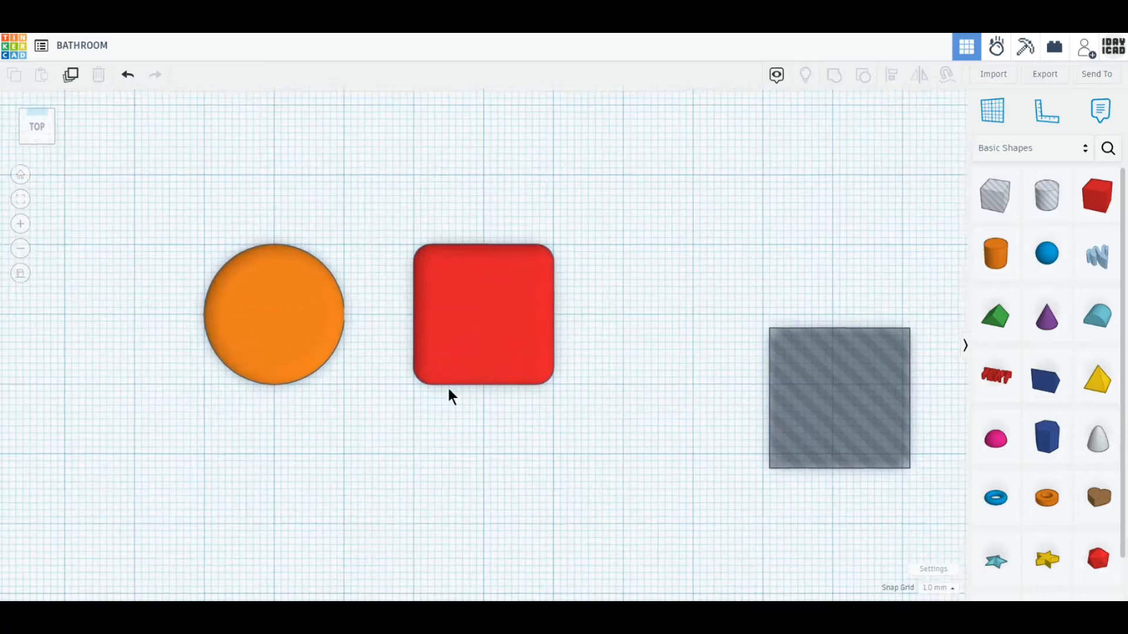
pyautogui.moveTo(482, 338)
pyautogui.mouseDown()
pyautogui.moveTo(501, 335)
pyautogui.moveTo(481, 332)
pyautogui.mouseUp()
pyautogui.moveTo(869, 436); pyautogui.dragTo(422, 355)
pyautogui.click(65, 89)
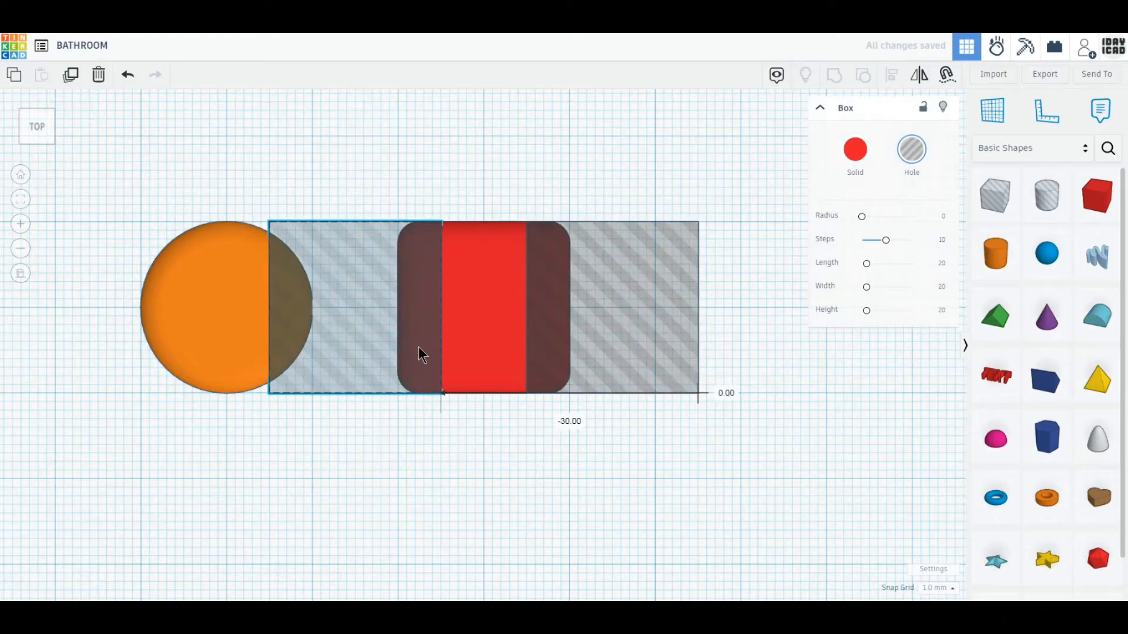
# Group the red box with both holes to cut off its ends, and stretch it to 30 mm starting at the cylinder's centre.
pyautogui.moveTo(604, 466)
pyautogui.mouseDown()
pyautogui.moveTo(486, 386)
pyautogui.moveTo(414, 318)
pyautogui.mouseUp()
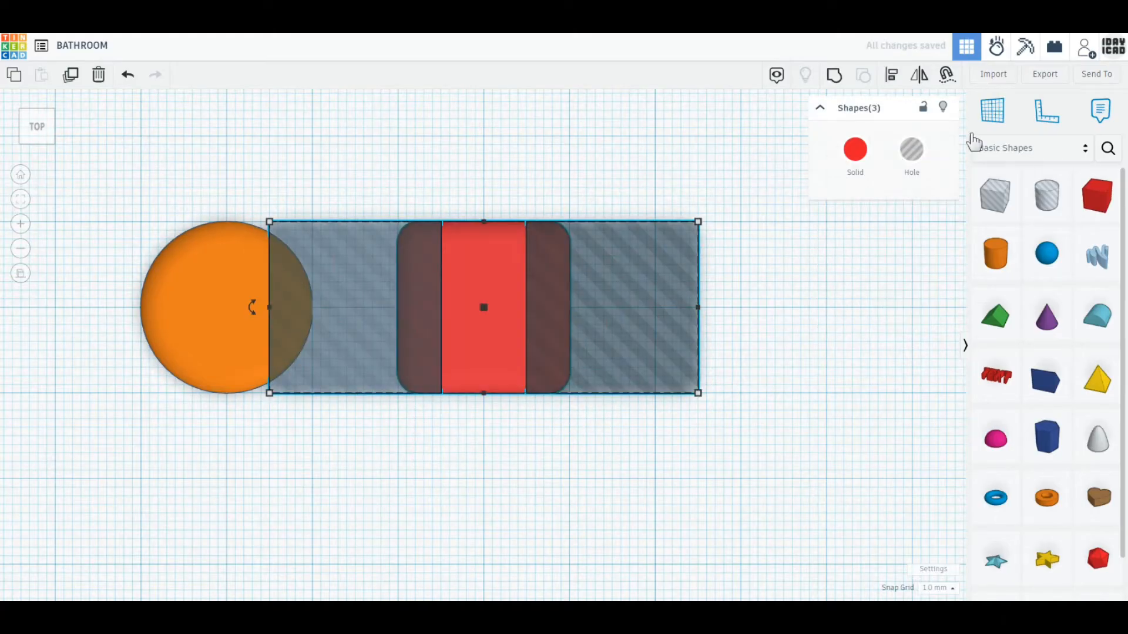
pyautogui.click(833, 79)
pyautogui.moveTo(491, 323)
pyautogui.mouseDown()
pyautogui.moveTo(277, 328)
pyautogui.moveTo(488, 317)
pyautogui.mouseUp()
# Duplicate the cylinder, move the copy 30 mm to the box's other end, and group all parts into one capsule.
pyautogui.click(183, 314)
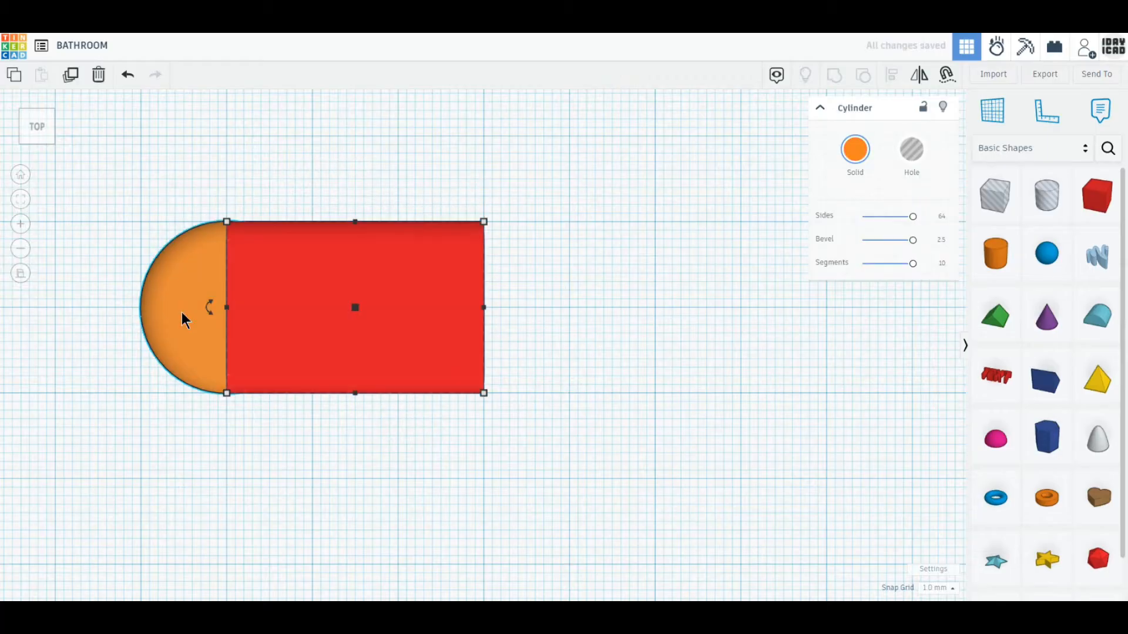
pyautogui.click(72, 76)
pyautogui.moveTo(175, 311); pyautogui.dragTo(435, 309)
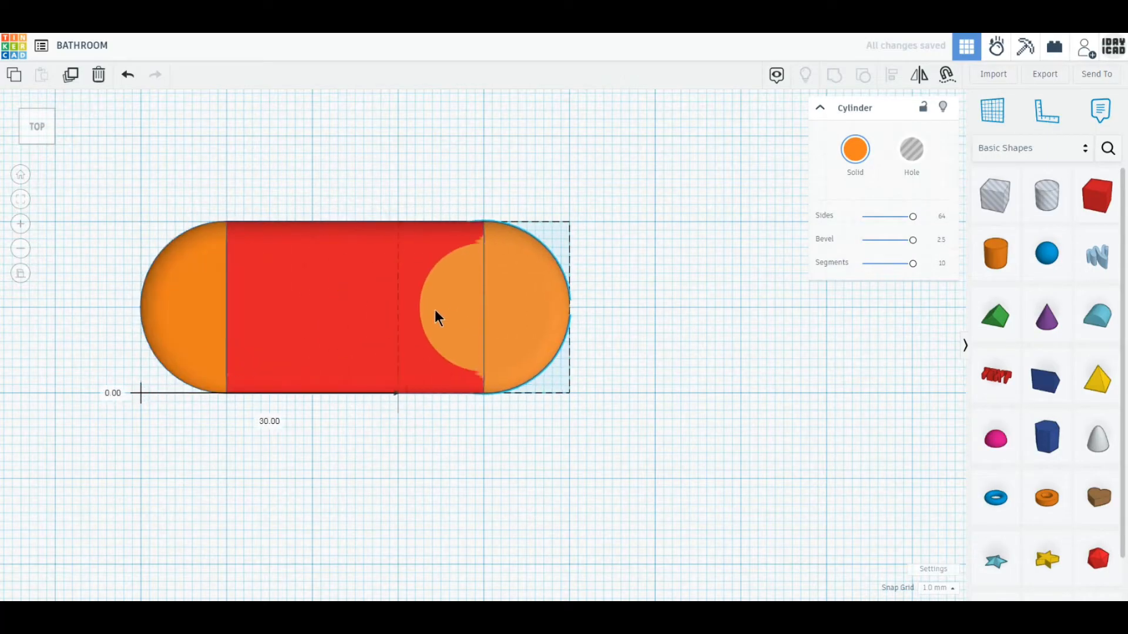
pyautogui.moveTo(596, 414); pyautogui.dragTo(150, 263)
pyautogui.click(834, 75)
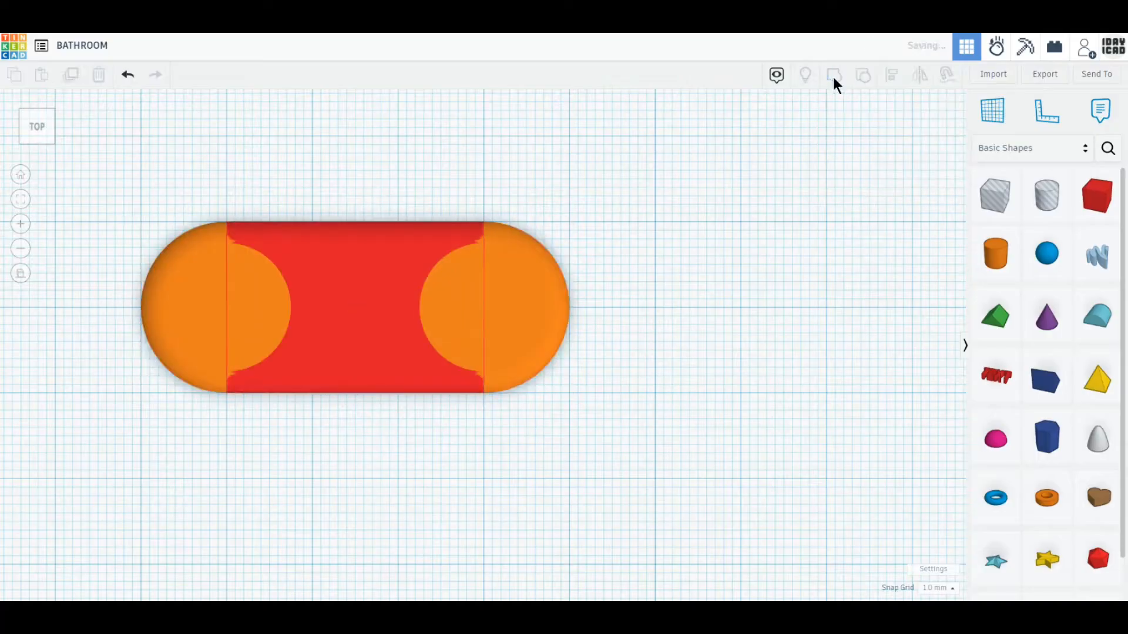
# Duplicate the capsule, move the copy in front of the original, and resize it to 48 by 18 mm.
pyautogui.click(70, 77)
pyautogui.moveTo(470, 341); pyautogui.dragTo(463, 470)
pyautogui.moveTo(463, 470); pyautogui.dragTo(472, 365, button='middle')
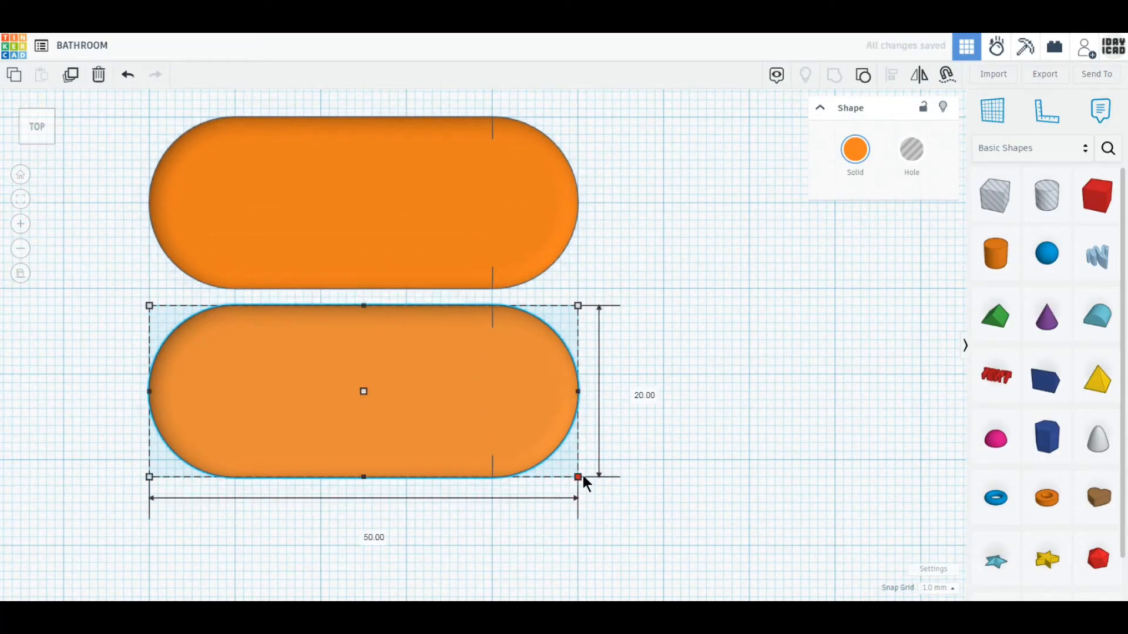
pyautogui.press('Tab')
pyautogui.write('18')
pyautogui.press('Tab')
pyautogui.write('4')
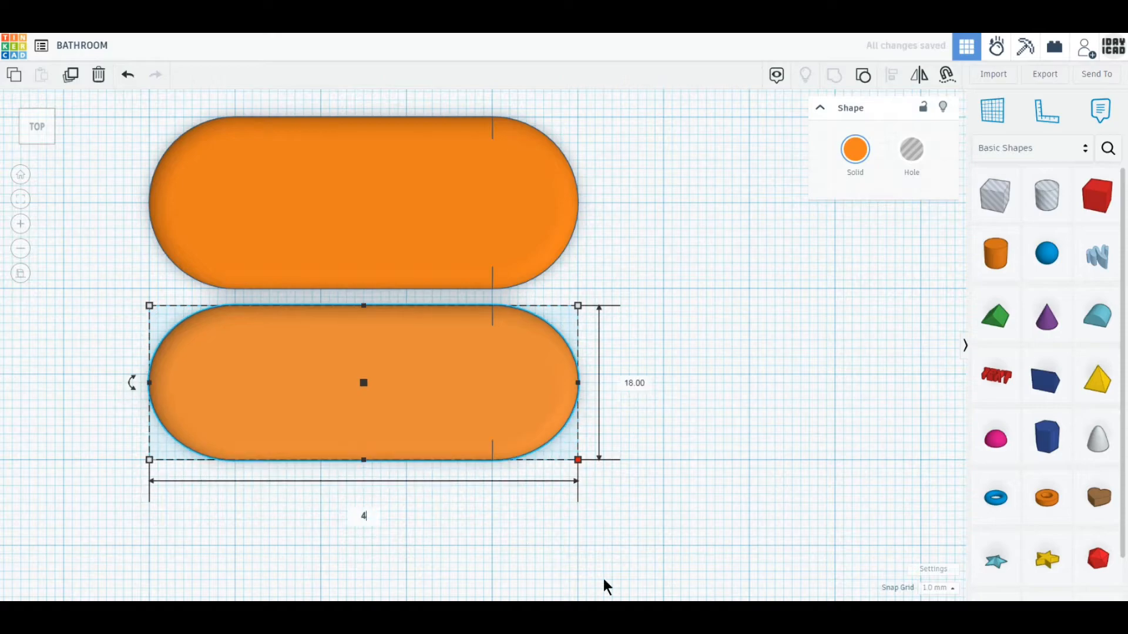
pyautogui.write('8')
pyautogui.press('Return')
# Reduce the height of the smaller capsule and turn it into a hole.
pyautogui.moveTo(563, 547); pyautogui.dragTo(517, 435, button='right')
pyautogui.click(351, 247)
pyautogui.press('Tab')
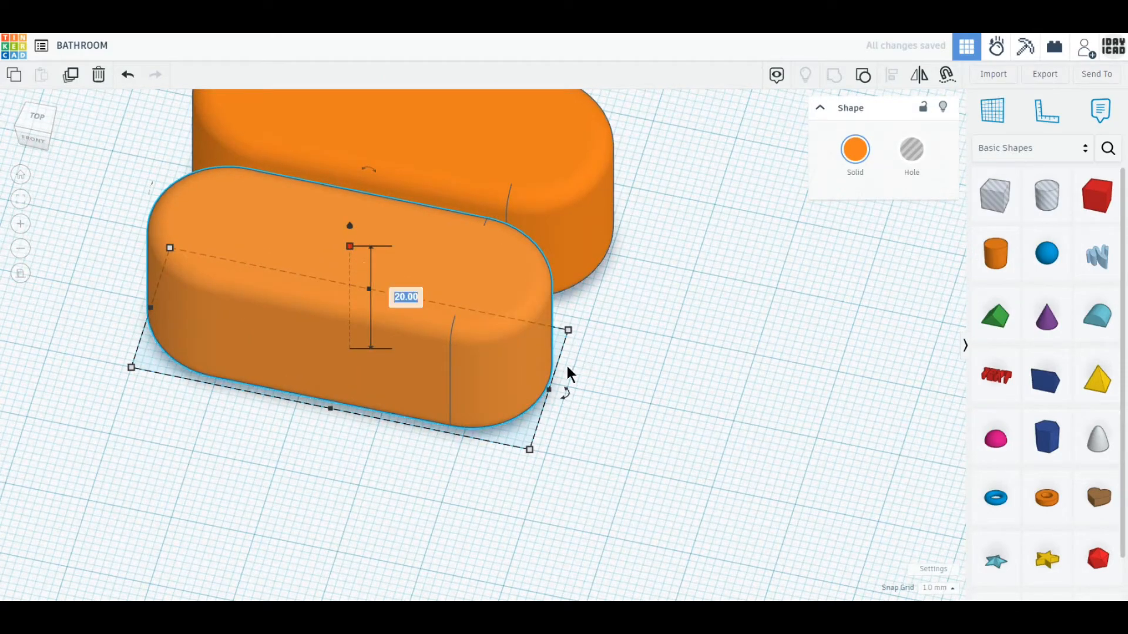
pyautogui.click(911, 150)
# Align the centres of both capsules along all three axes and group them to hollow out the solid one.
pyautogui.hotkey('ctrl', 'a')
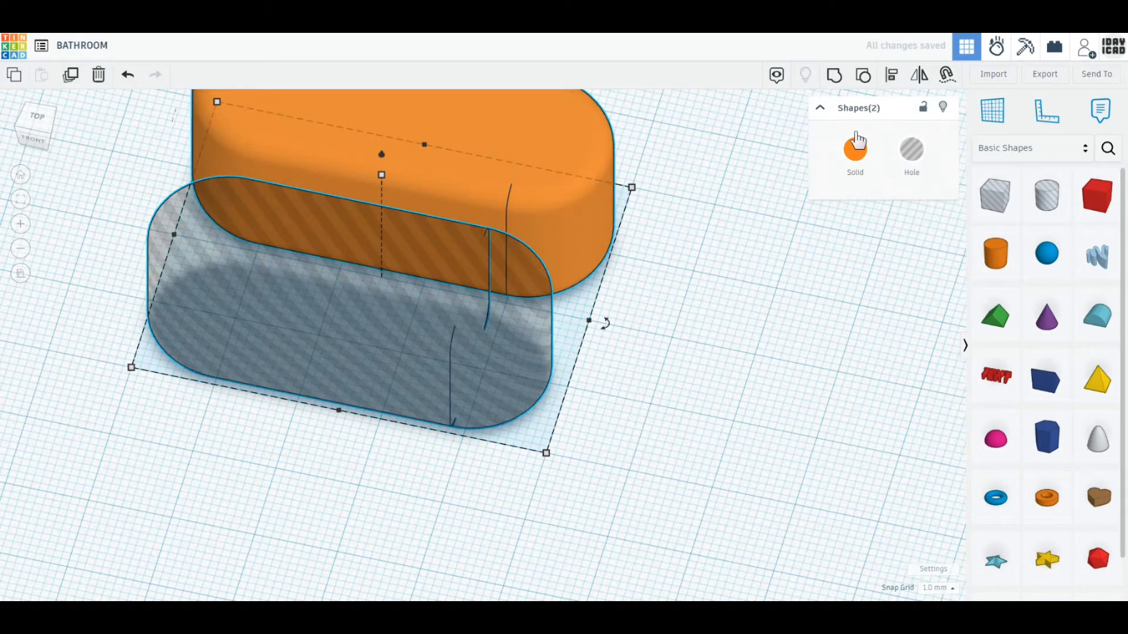
pyautogui.click(892, 74)
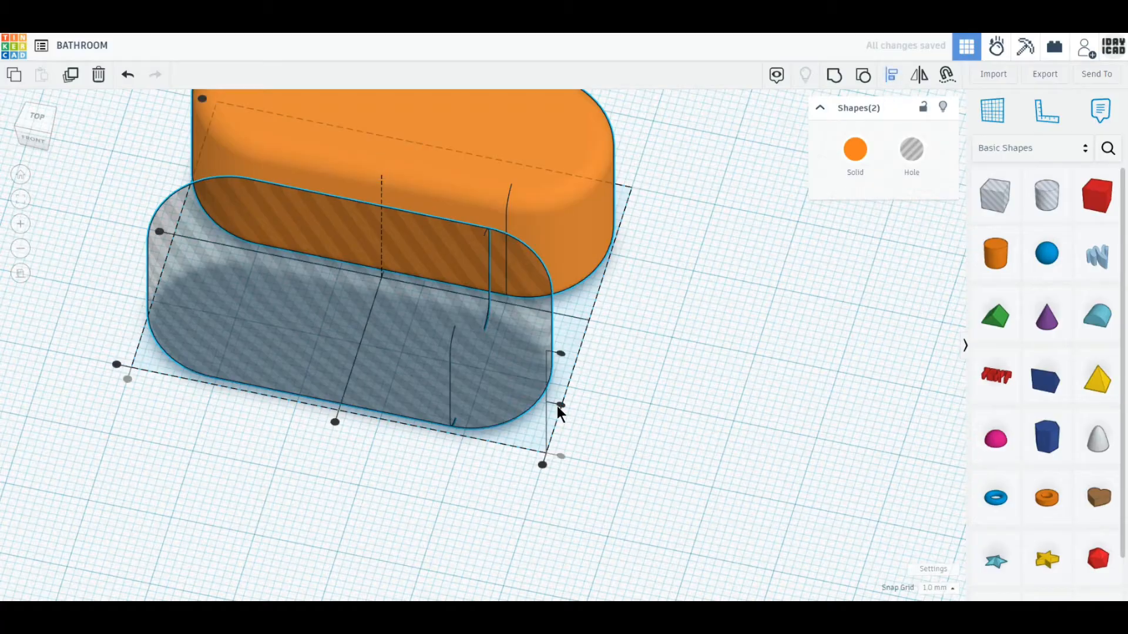
pyautogui.click(335, 422)
pyautogui.click(159, 235)
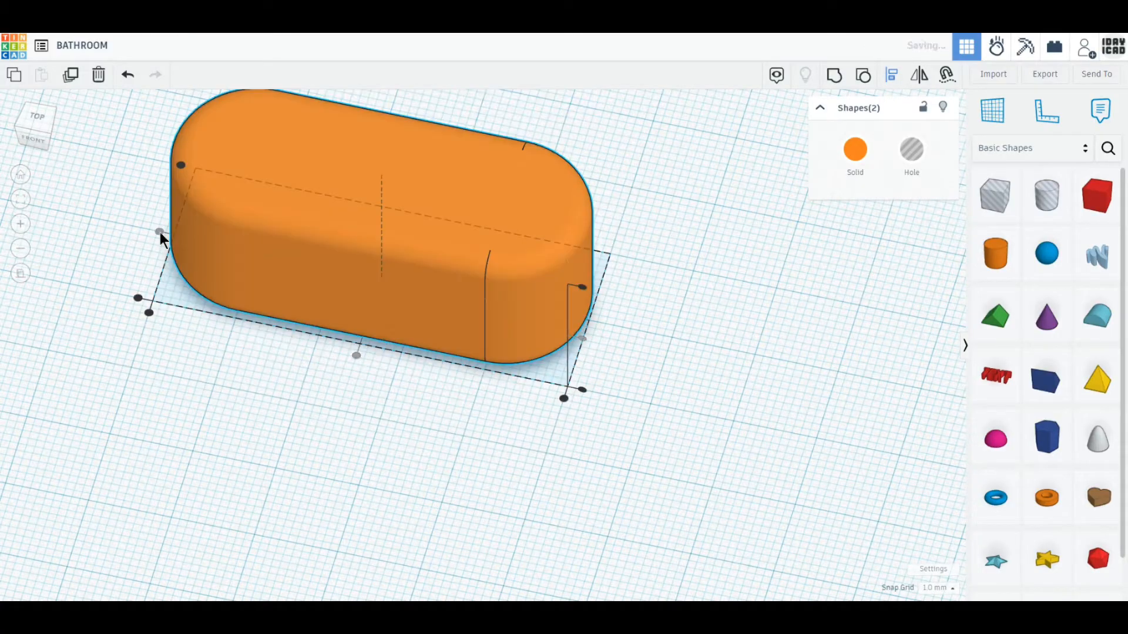
pyautogui.click(834, 77)
# Place a box hole beside the capsule and raise it 16 mm above the workplane.
pyautogui.moveTo(994, 195); pyautogui.dragTo(778, 435)
pyautogui.moveTo(786, 512); pyautogui.dragTo(748, 495, button='right')
pyautogui.moveTo(749, 496); pyautogui.dragTo(693, 548, button='middle')
pyautogui.moveTo(694, 287); pyautogui.dragTo(707, 181)
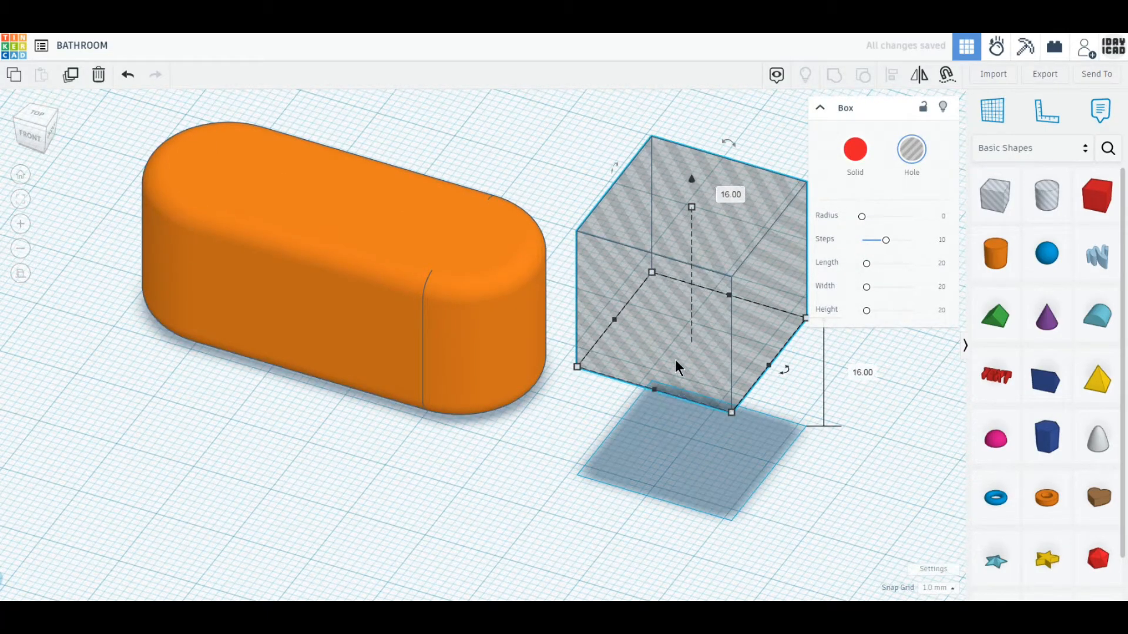
# Stretch the raised box hole over the whole capsule and group the two to cut off the capsule's top.
pyautogui.click(36, 117)
pyautogui.moveTo(670, 405); pyautogui.dragTo(405, 386)
pyautogui.moveTo(370, 342); pyautogui.dragTo(106, 343)
pyautogui.moveTo(288, 509); pyautogui.dragTo(385, 430, button='right')
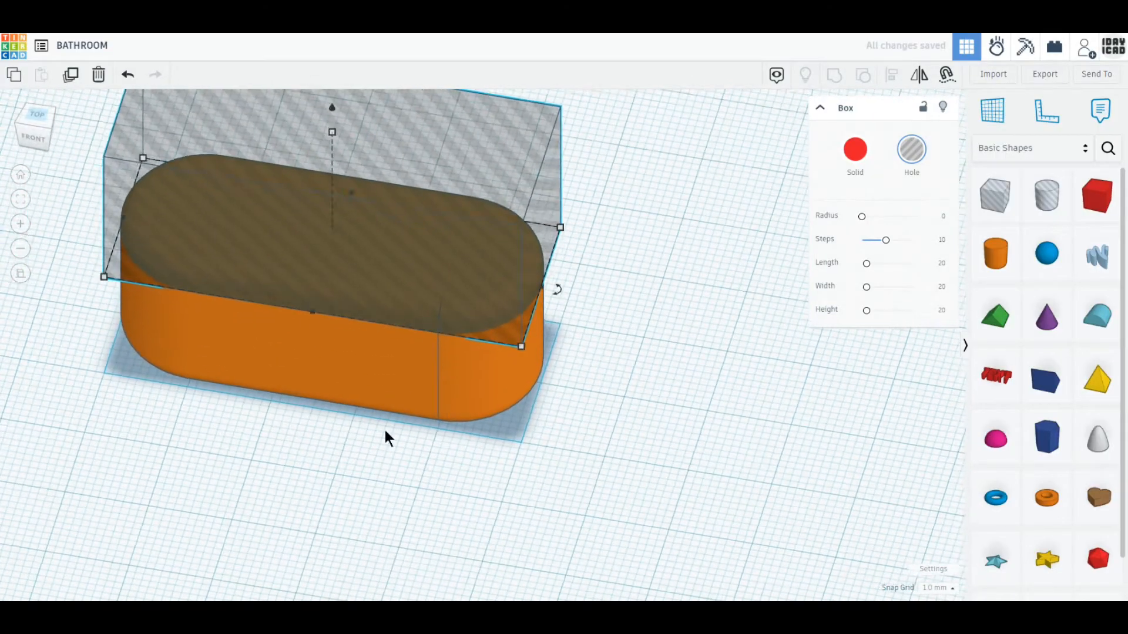
pyautogui.moveTo(385, 430); pyautogui.dragTo(579, 376)
pyautogui.click(834, 74)
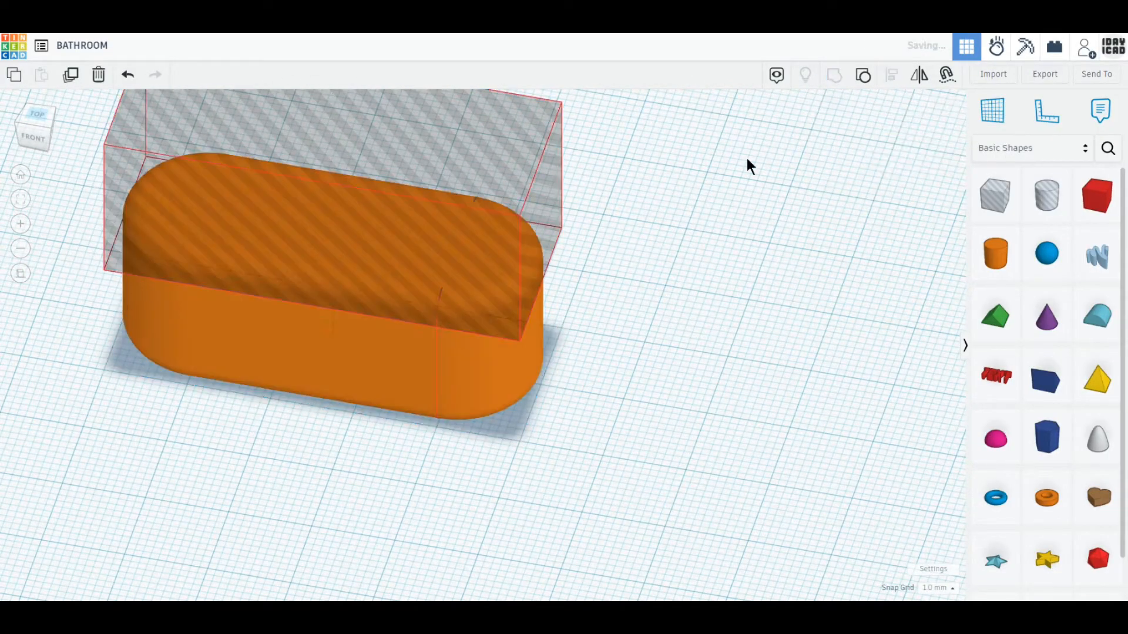
# Change the open bathtub's solid colour to white.
pyautogui.click(855, 149)
pyautogui.click(961, 249)
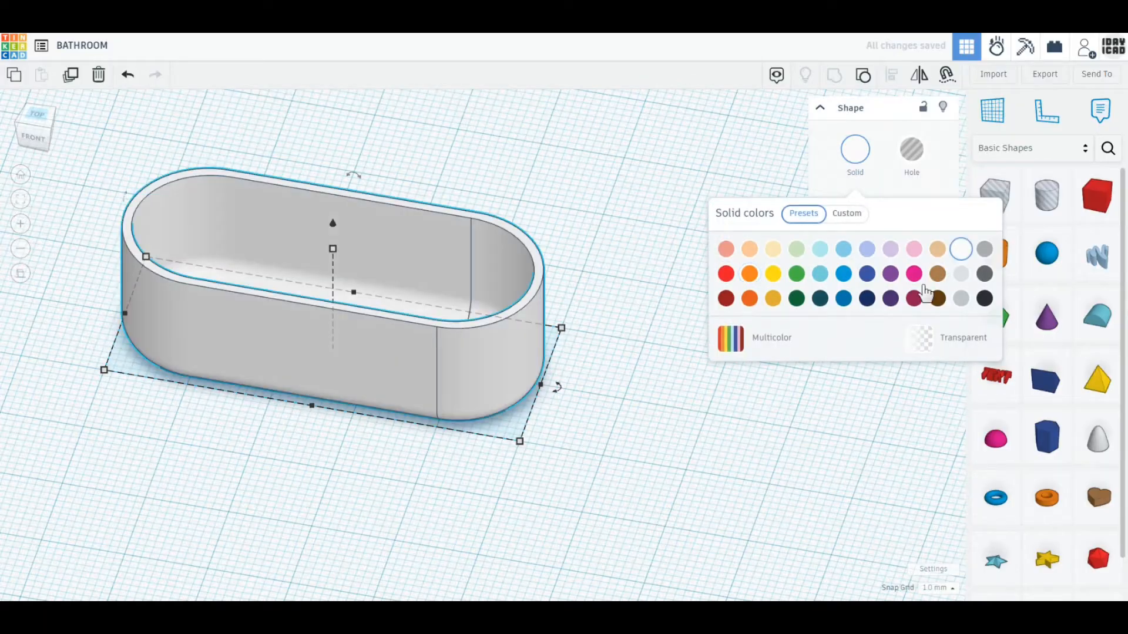
pyautogui.click(768, 402)
# Move the bathtub farther back on the workplane and resize it to 100 mm long, 60 mm wide and 30 mm high.
pyautogui.scroll(-5, 685, 448)
pyautogui.moveTo(322, 341); pyautogui.dragTo(353, 458, button='middle')
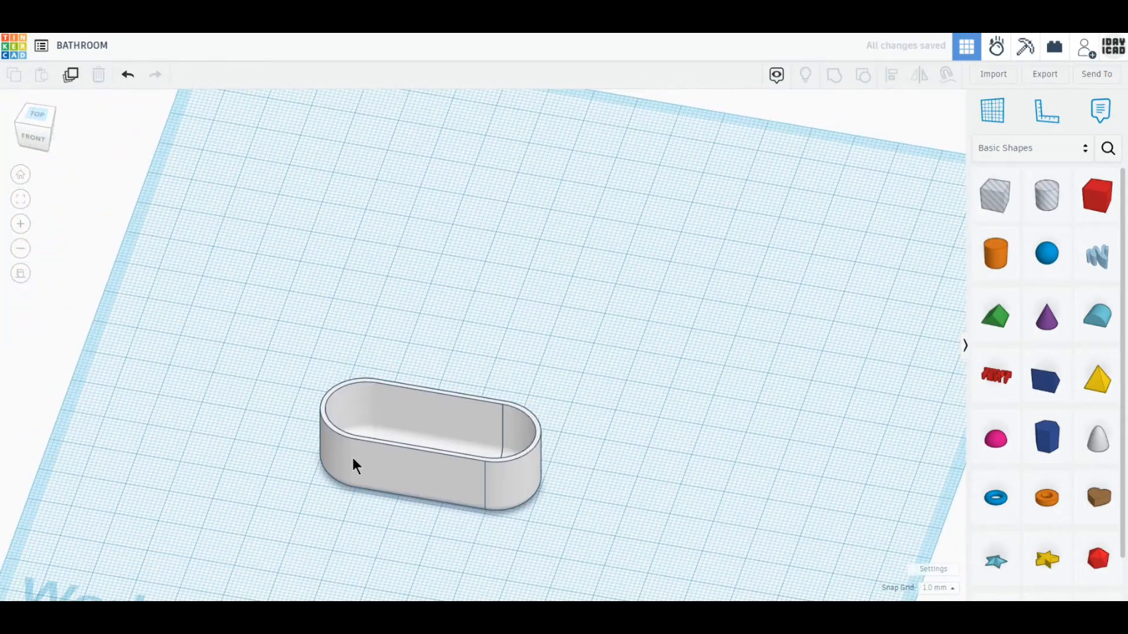
pyautogui.moveTo(353, 458); pyautogui.dragTo(337, 295)
pyautogui.moveTo(510, 355); pyautogui.dragTo(551, 413)
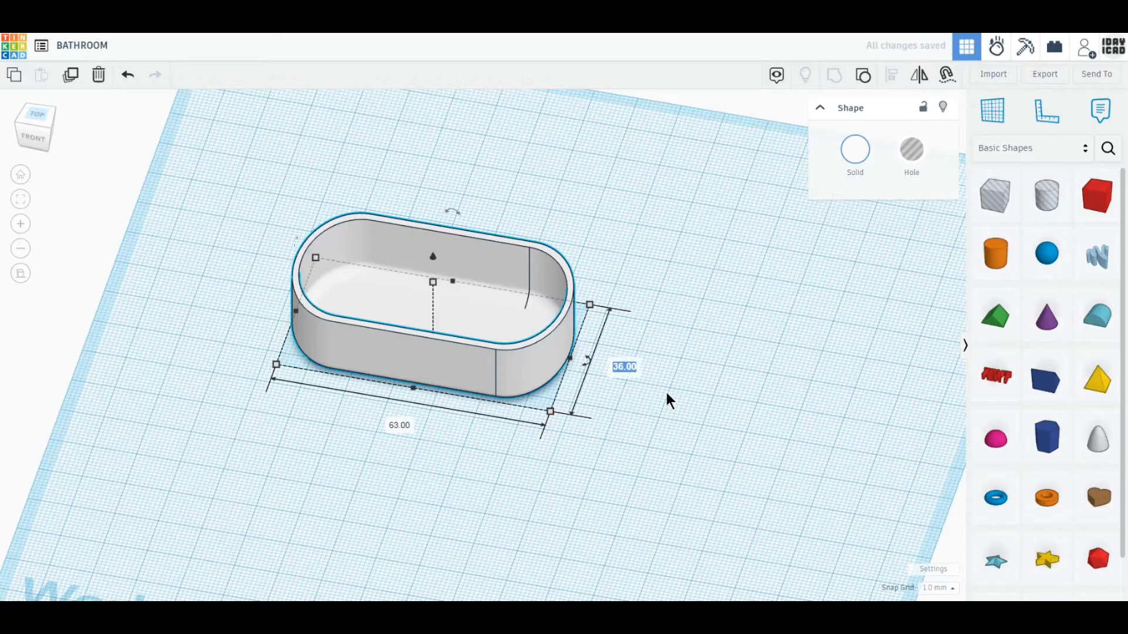
pyautogui.write('60')
pyautogui.press('Return')
pyautogui.click(374, 497)
pyautogui.write('100')
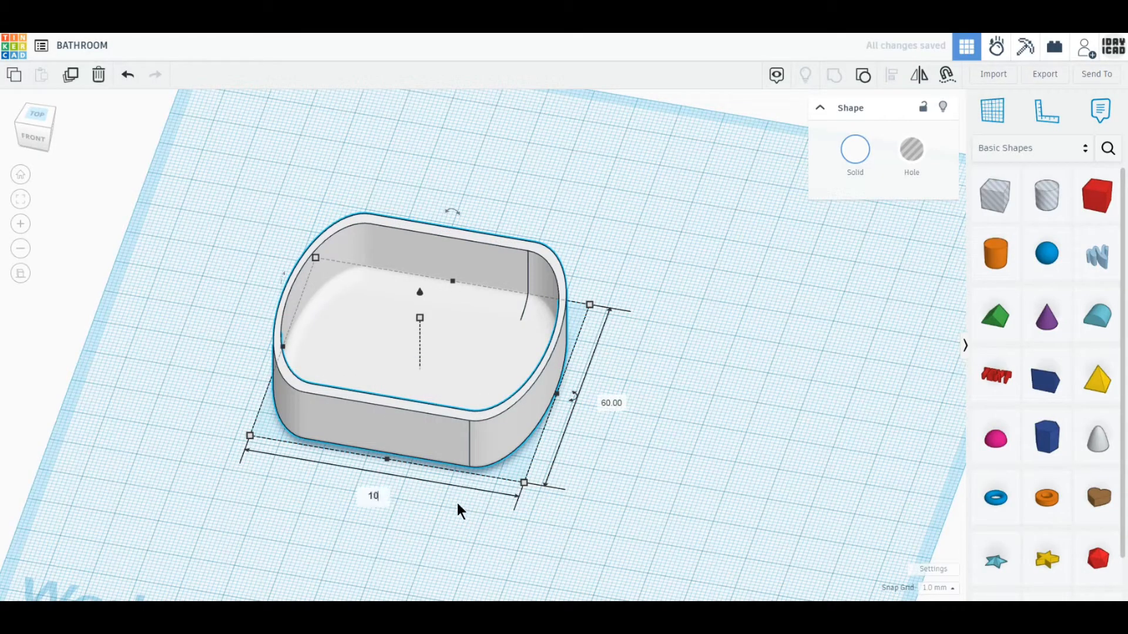
pyautogui.press('Return')
pyautogui.moveTo(500, 331)
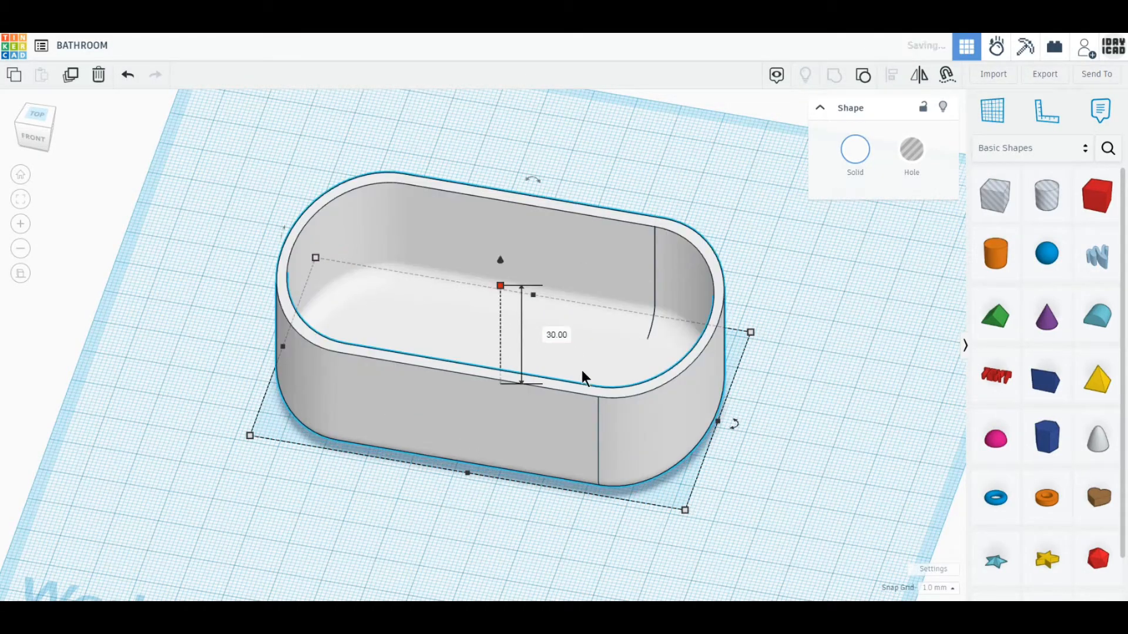
# Move the bathtub to the back edge near the workplane's left corner and stretch its length toward the right.
pyautogui.click(37, 115)
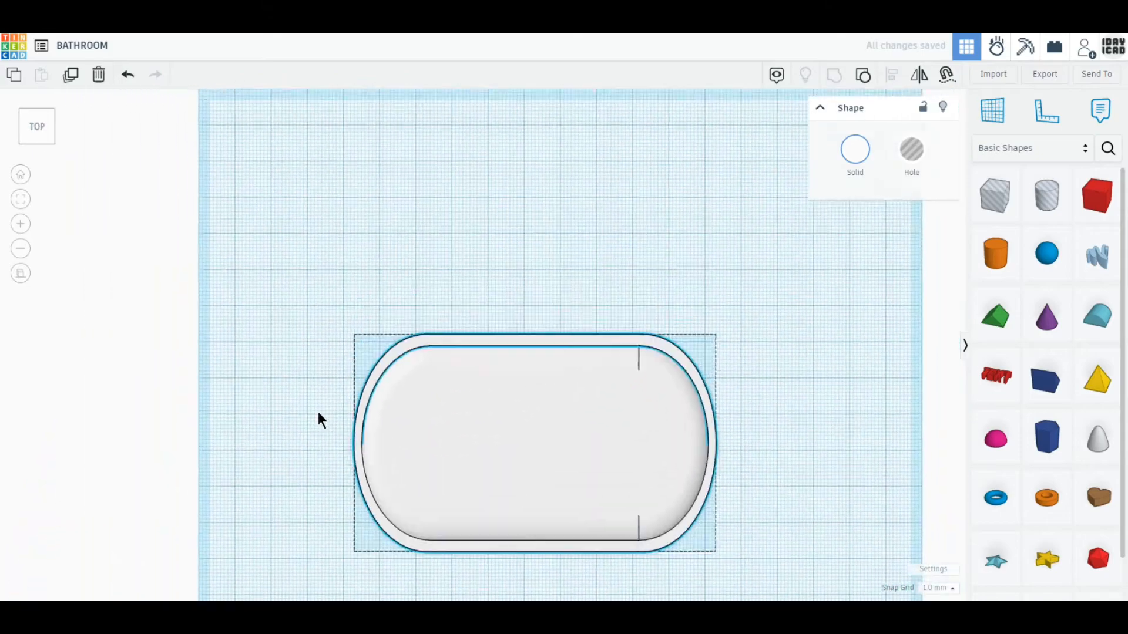
pyautogui.moveTo(455, 445); pyautogui.dragTo(341, 198)
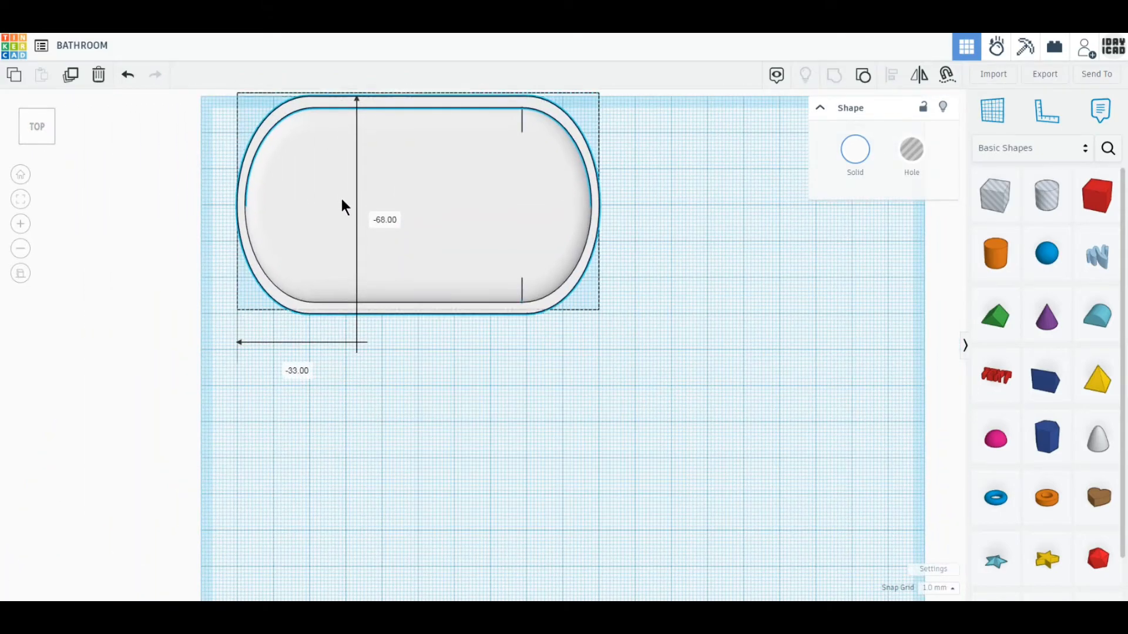
pyautogui.moveTo(598, 205); pyautogui.dragTo(670, 206)
pyautogui.click(712, 436)
pyautogui.click(710, 209)
# Place a box in the workplane's back right corner and enlarge its base to 60 by 60 mm.
pyautogui.click(1080, 207)
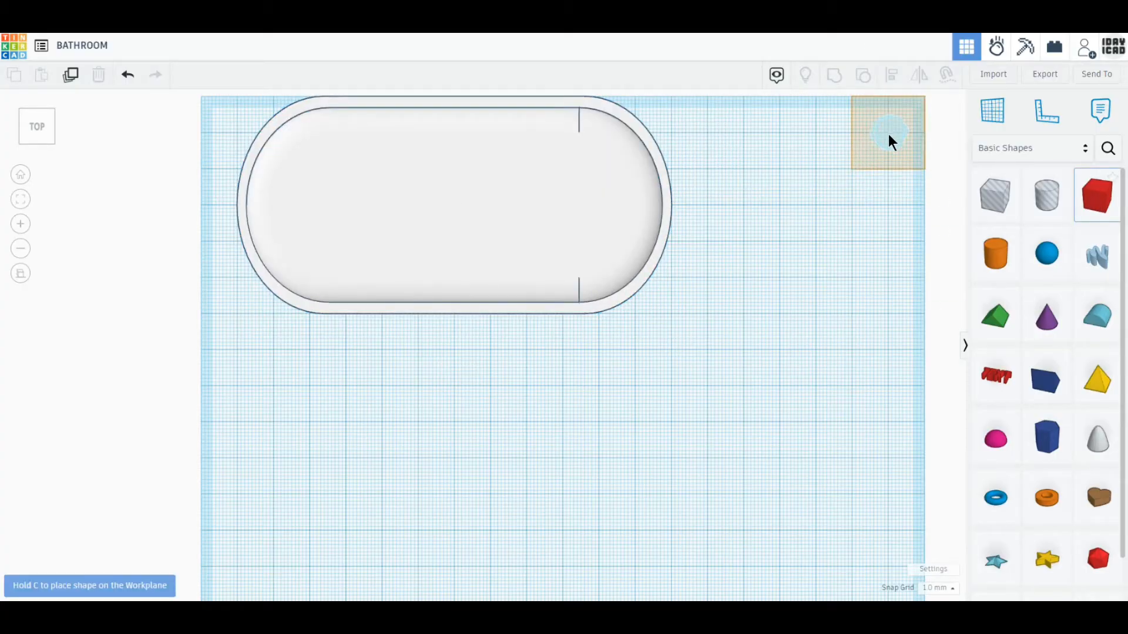
pyautogui.click(888, 134)
pyautogui.moveTo(602, 329); pyautogui.dragTo(523, 385, button='middle')
pyautogui.click(715, 272)
pyautogui.moveTo(711, 277); pyautogui.dragTo(566, 421)
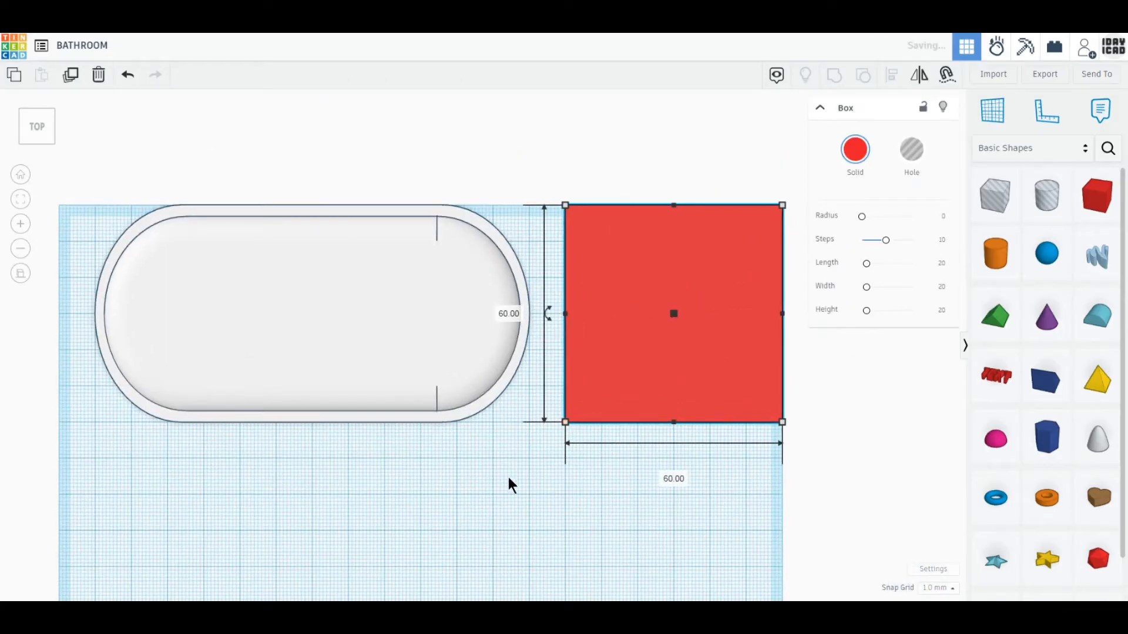
pyautogui.click(510, 484)
# Place a torus, a cylinder and a box hole on the empty front area of the workplane.
pyautogui.moveTo(529, 543); pyautogui.dragTo(662, 217, button='middle')
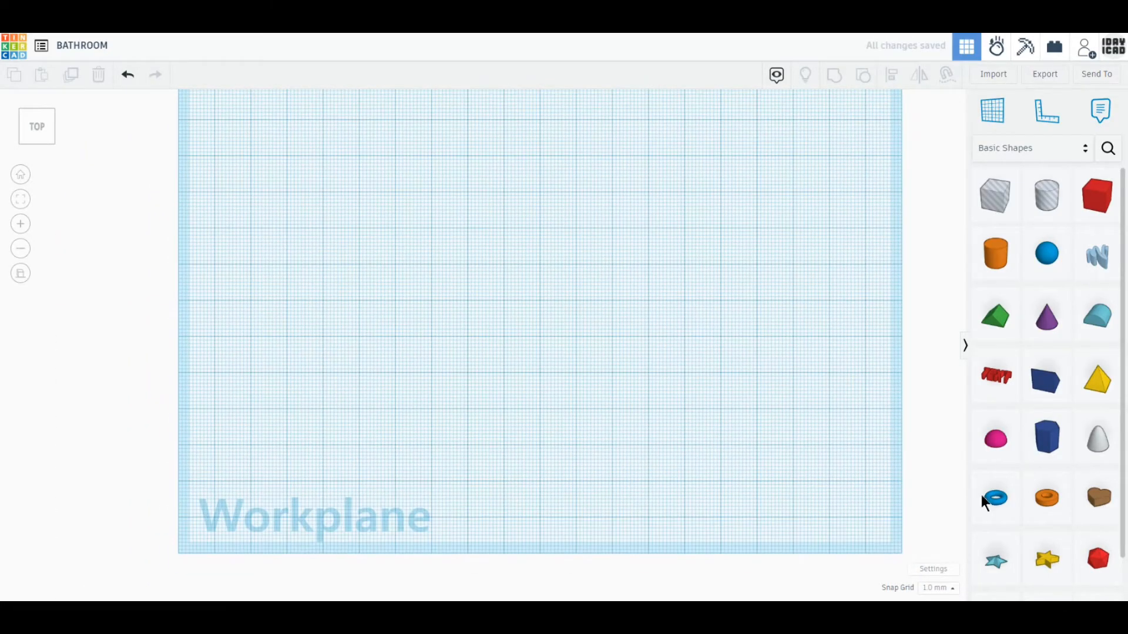
pyautogui.click(996, 498)
pyautogui.click(427, 311)
pyautogui.click(997, 259)
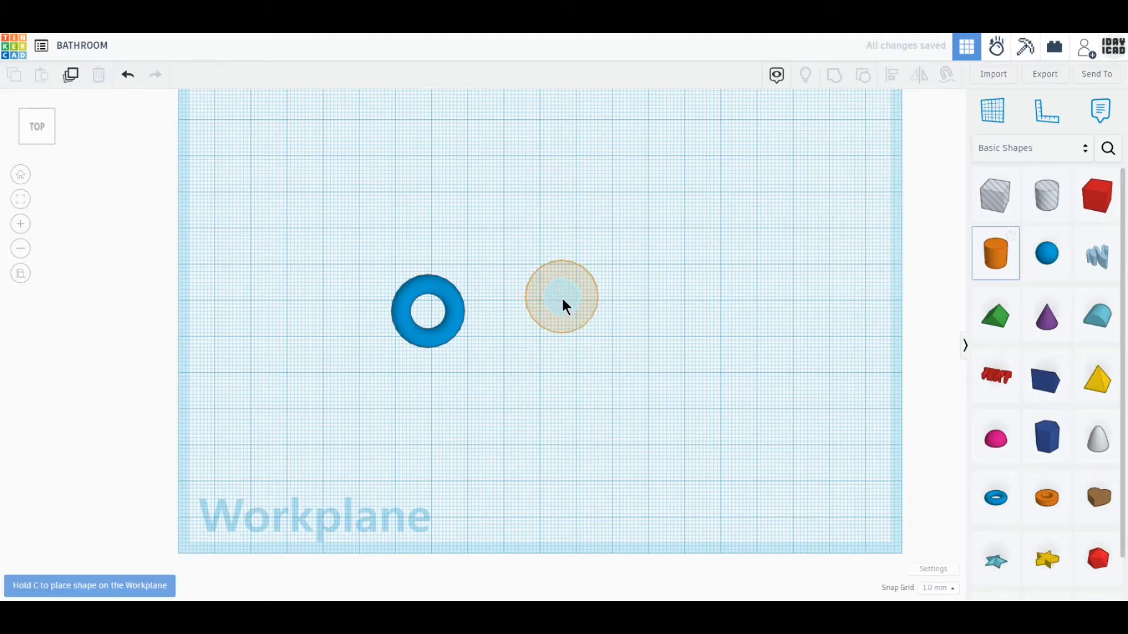
pyautogui.click(563, 299)
pyautogui.scroll(2, 468, 344)
pyautogui.click(995, 196)
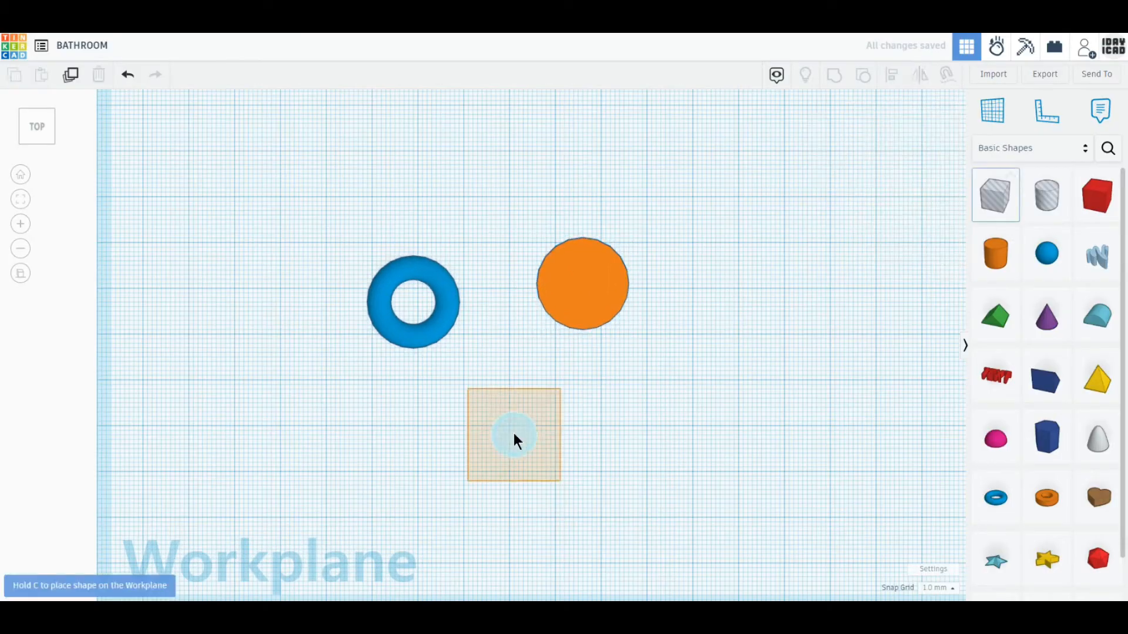
pyautogui.click(514, 432)
# Shrink the cylinder into a thin rod lying on its side and lower it 7.5 mm onto the workplane.
pyautogui.click(583, 284)
pyautogui.moveTo(619, 325); pyautogui.dragTo(561, 261)
pyautogui.moveTo(680, 347); pyautogui.dragTo(653, 254, button='right')
pyautogui.moveTo(564, 281); pyautogui.dragTo(565, 333)
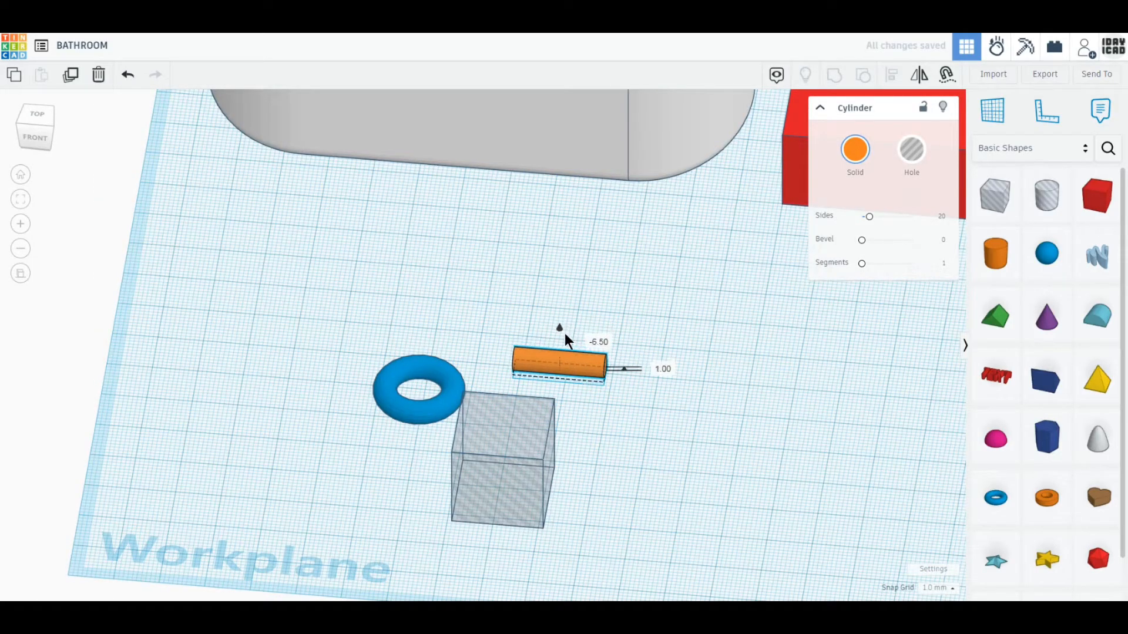
pyautogui.click(35, 118)
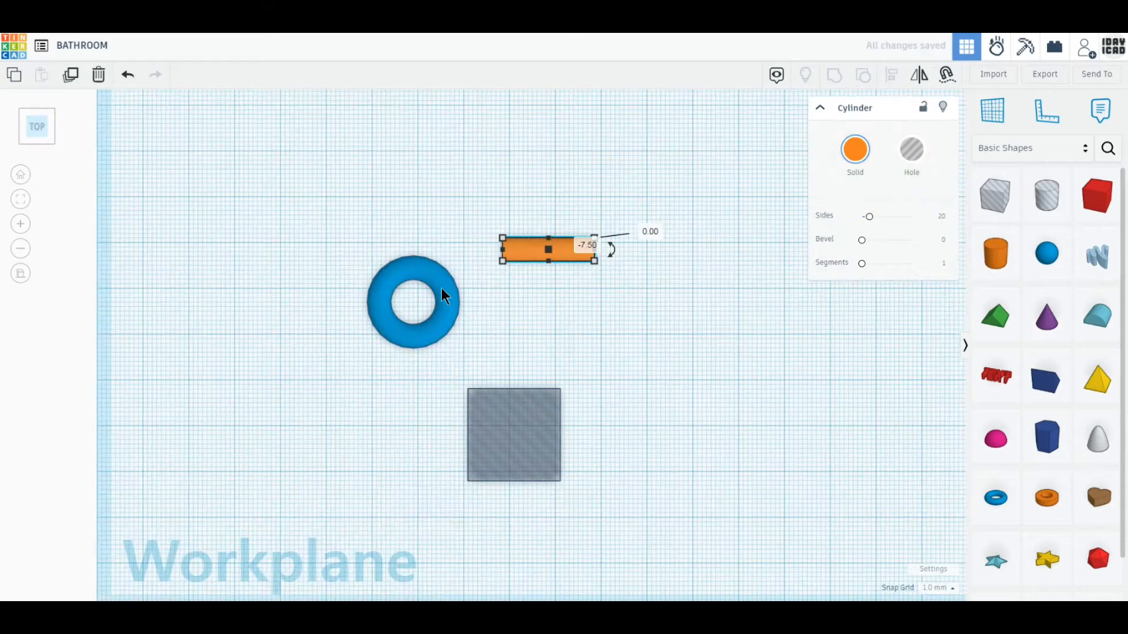
# Cut away the torus's right half by placing the box hole over it and grouping the two shapes.
pyautogui.click(434, 314)
pyautogui.moveTo(435, 315); pyautogui.dragTo(438, 316)
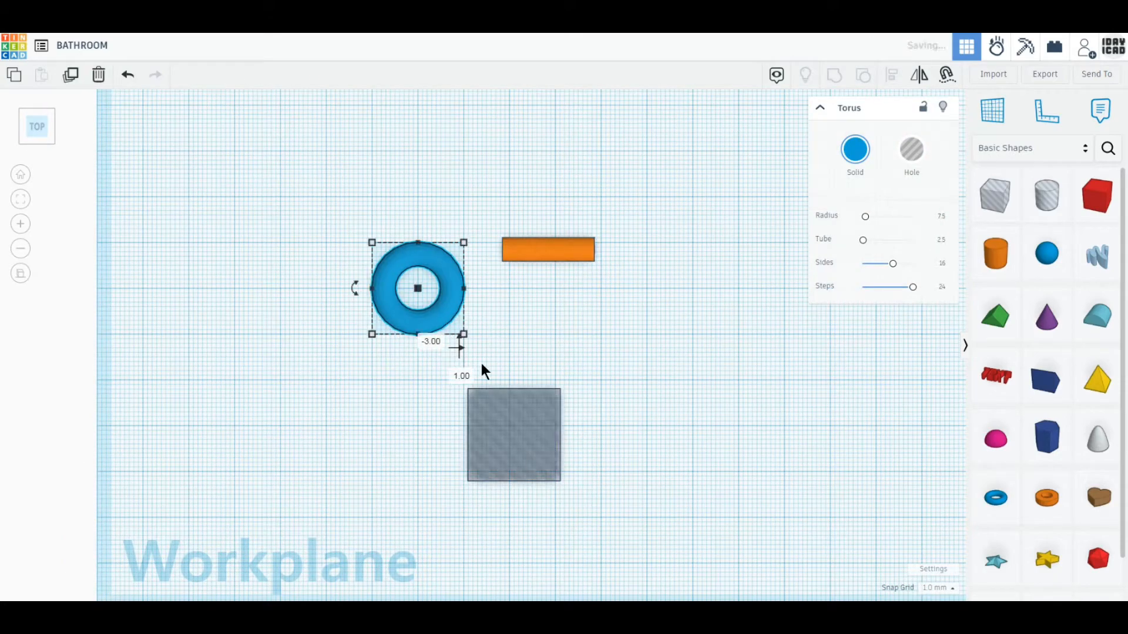
pyautogui.moveTo(514, 454); pyautogui.dragTo(464, 308)
pyautogui.keyDown('shift'); pyautogui.click(383, 288); pyautogui.keyUp('shift')
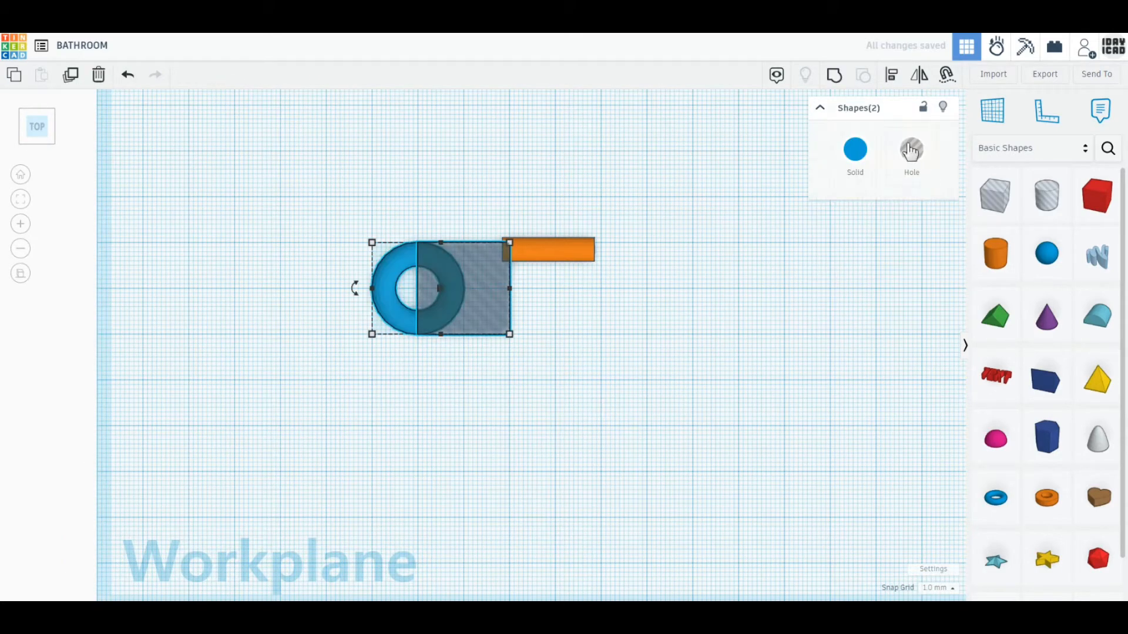
pyautogui.click(834, 75)
# Attach the rod to the half torus's upper end, stretch it to 40 mm long, and group both into a hooked pipe.
pyautogui.moveTo(562, 252); pyautogui.dragTo(491, 252)
pyautogui.moveTo(587, 257); pyautogui.dragTo(603, 258)
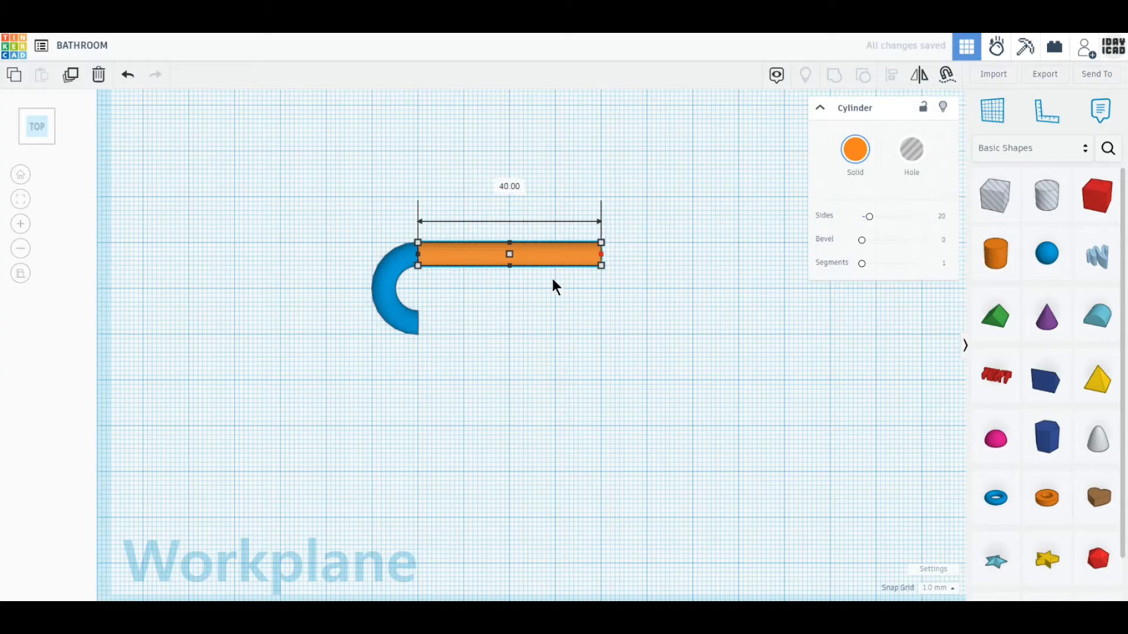
pyautogui.keyDown('shift'); pyautogui.click(409, 320); pyautogui.keyUp('shift')
pyautogui.click(835, 75)
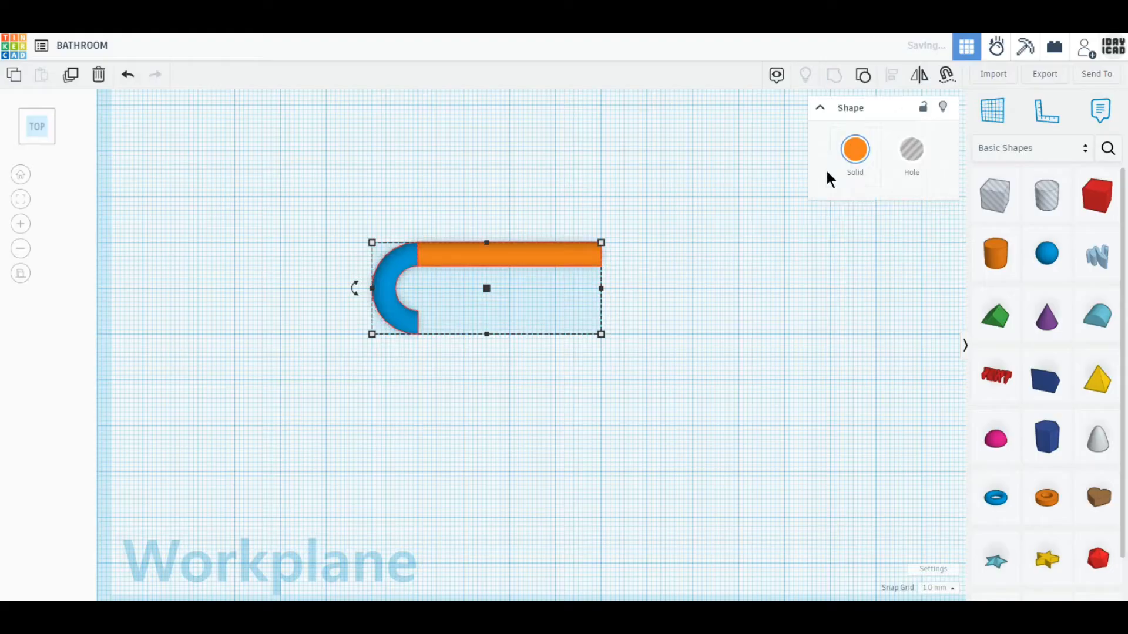
# Colour the hooked pipe light grey and stand it upright with its base at 0 mm on the workplane.
pyautogui.click(855, 150)
pyautogui.click(961, 274)
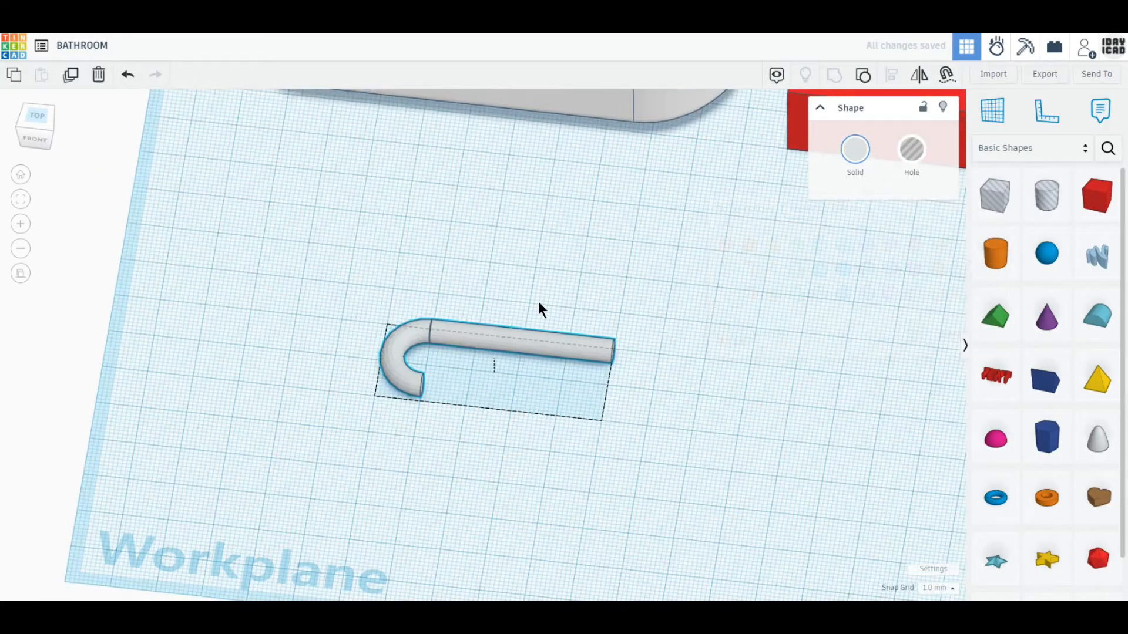
pyautogui.moveTo(539, 301); pyautogui.dragTo(496, 277)
pyautogui.moveTo(494, 275)
pyautogui.click(569, 369)
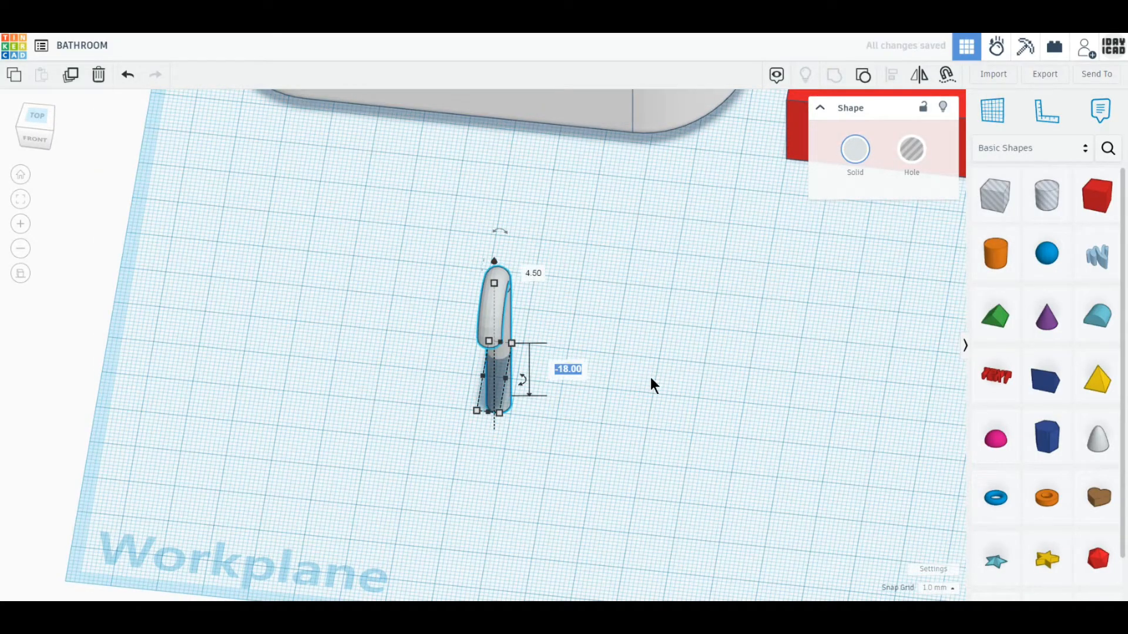
pyautogui.write('0')
pyautogui.press('Return')
# Rotate the faucet pipe 90° so its spout points right, and move it to the middle of the bathtub's left end.
pyautogui.click(43, 137)
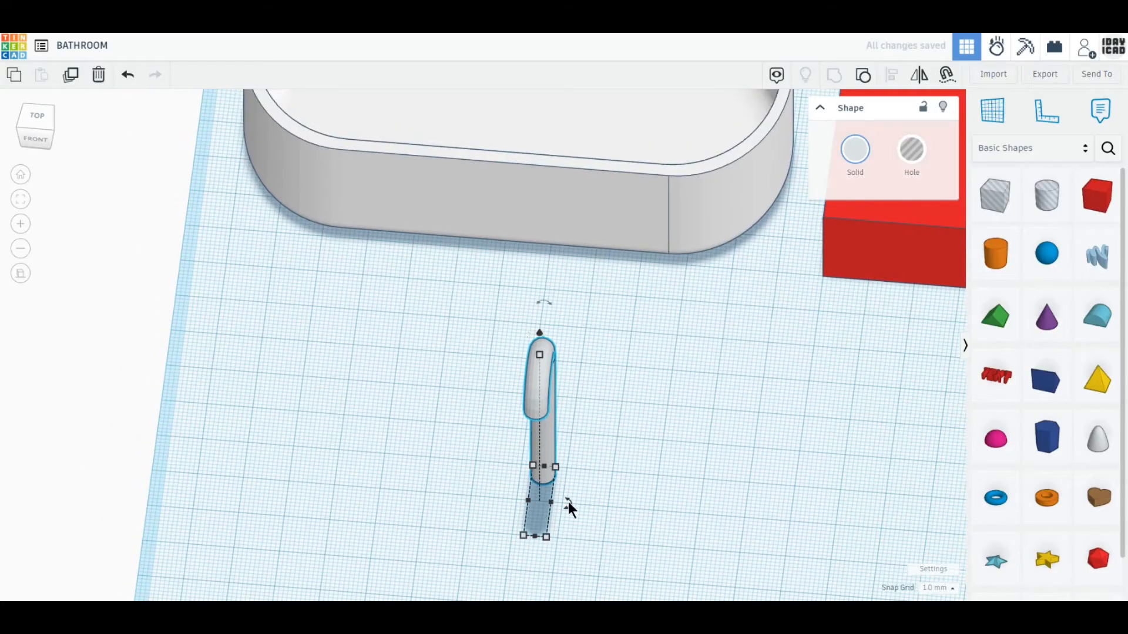
pyautogui.moveTo(568, 504); pyautogui.dragTo(544, 475)
pyautogui.click(38, 115)
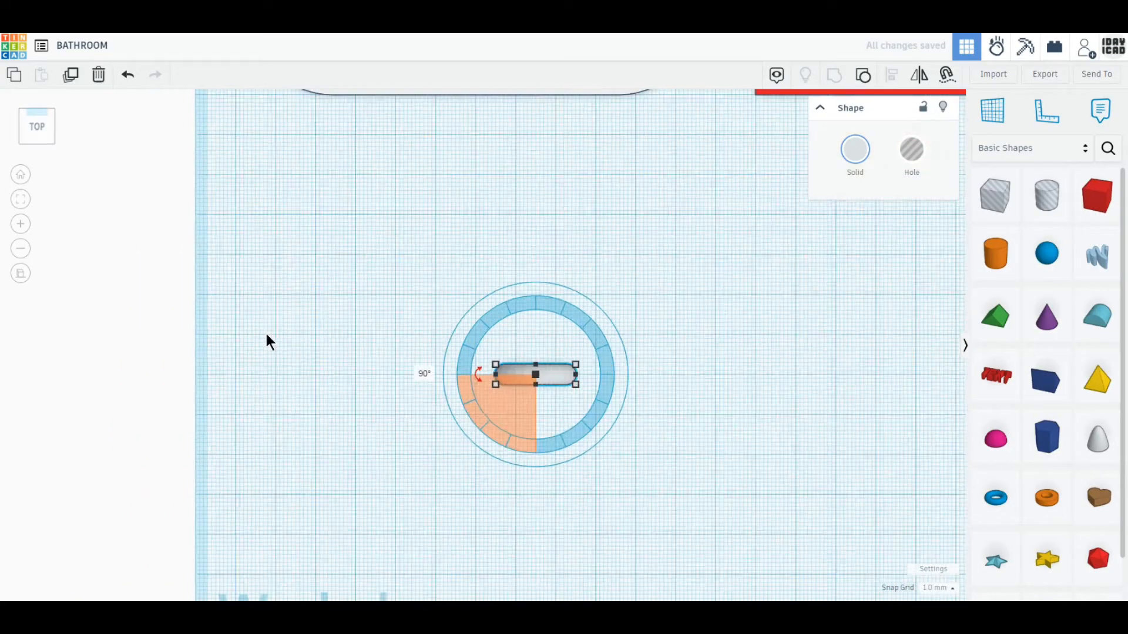
pyautogui.click(266, 329)
pyautogui.moveTo(598, 510); pyautogui.dragTo(330, 141)
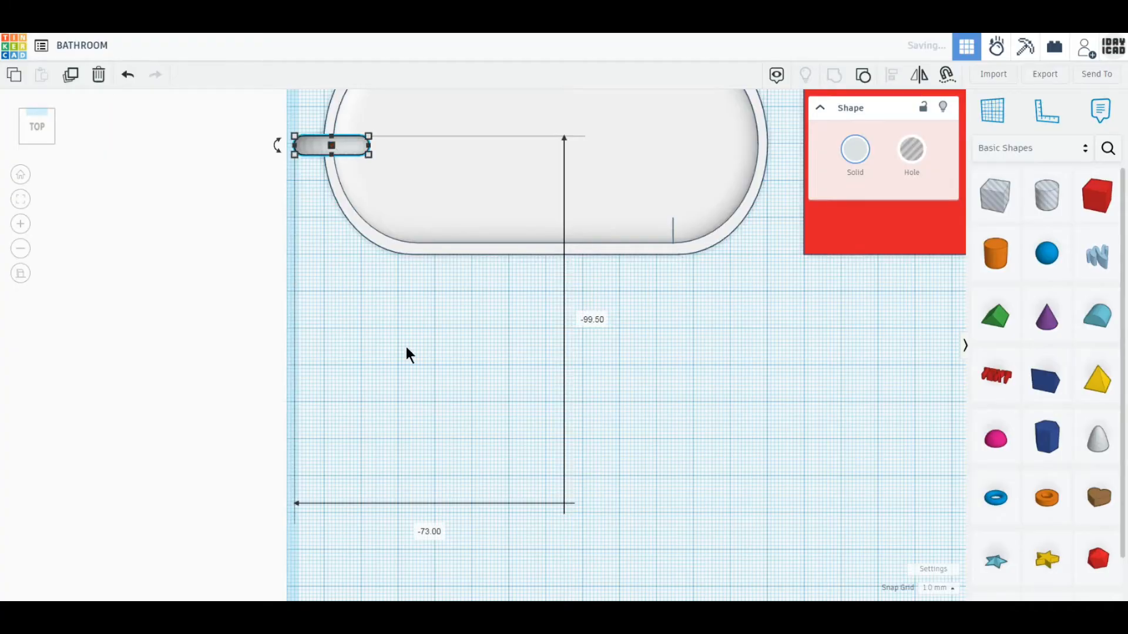
pyautogui.click(415, 382)
# Scale the faucet down to 44 mm high and set its base to 17 mm by 4 mm.
pyautogui.moveTo(419, 394); pyautogui.dragTo(512, 471, button='right')
pyautogui.click(333, 178)
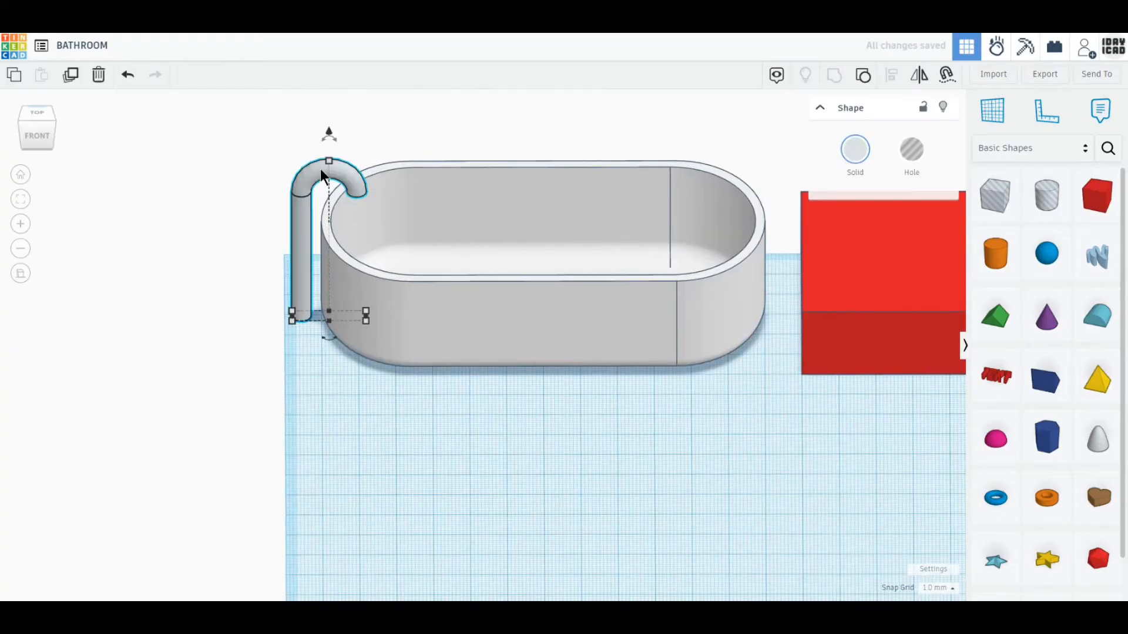
pyautogui.moveTo(331, 171); pyautogui.dragTo(332, 181)
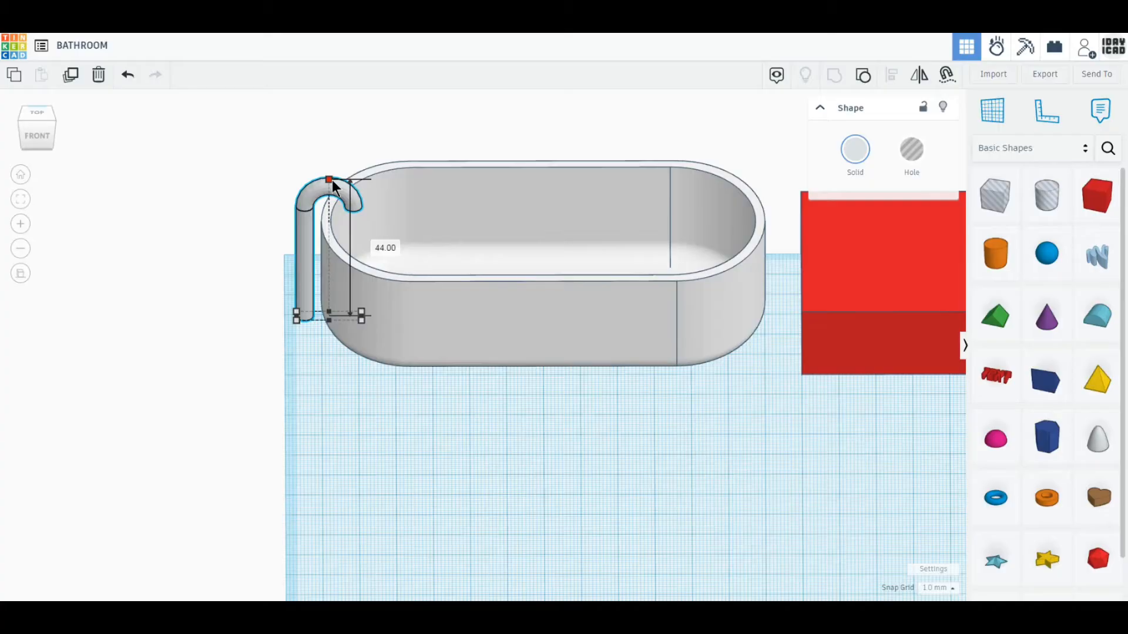
pyautogui.moveTo(458, 387); pyautogui.dragTo(451, 348, button='right')
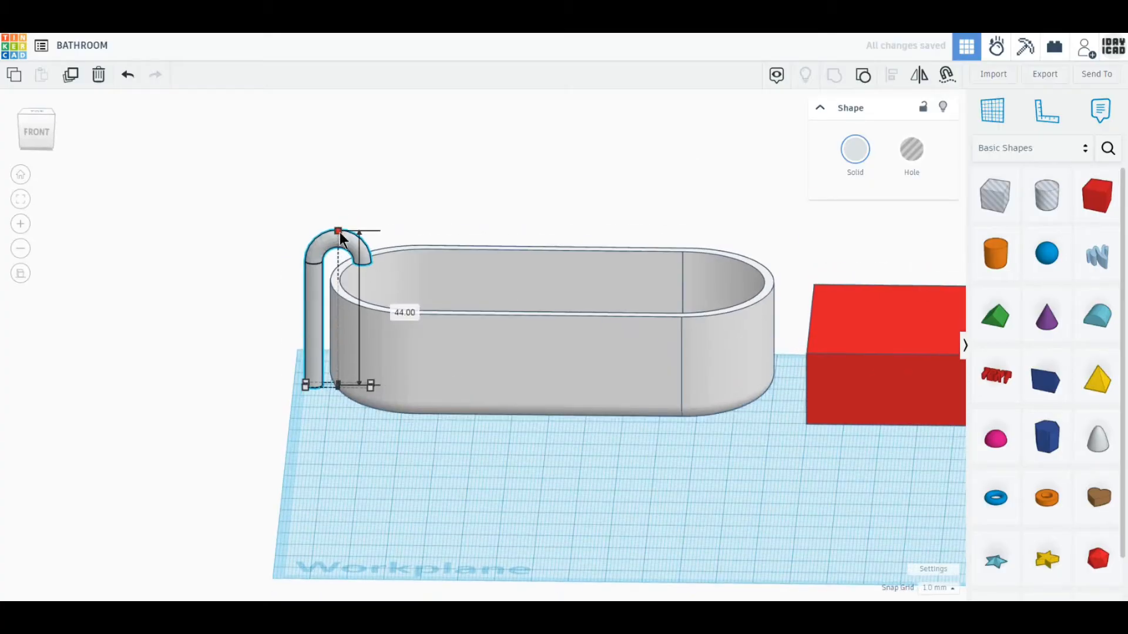
pyautogui.moveTo(308, 464); pyautogui.dragTo(310, 509, button='right')
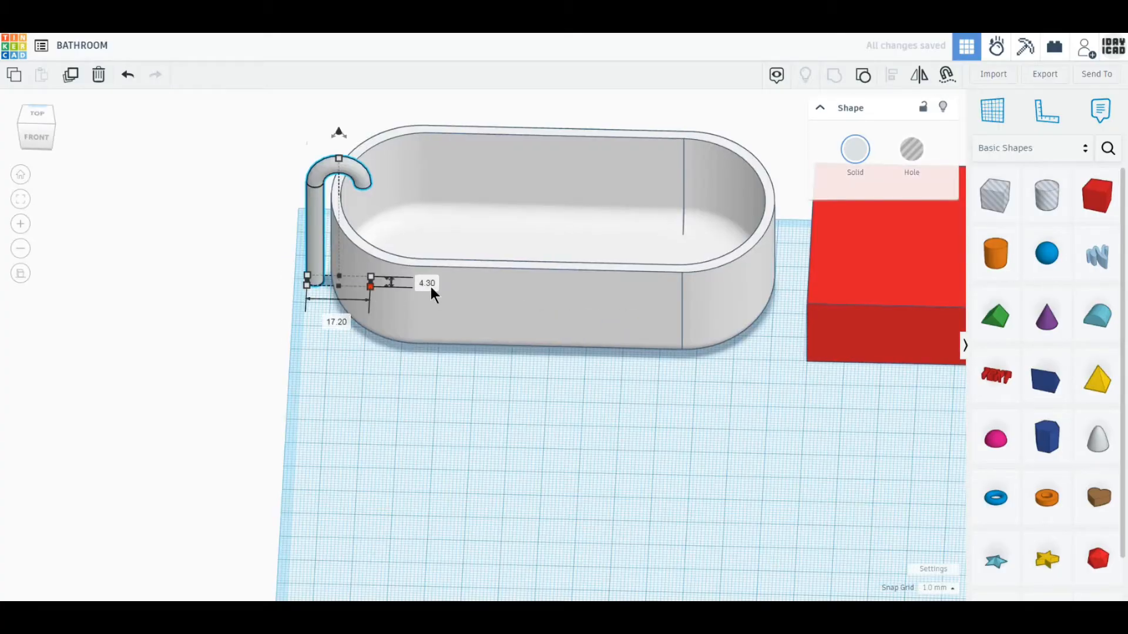
pyautogui.click(431, 286)
pyautogui.write('4')
pyautogui.press('Return')
pyautogui.click(335, 320)
pyautogui.write('17')
pyautogui.press('Return')
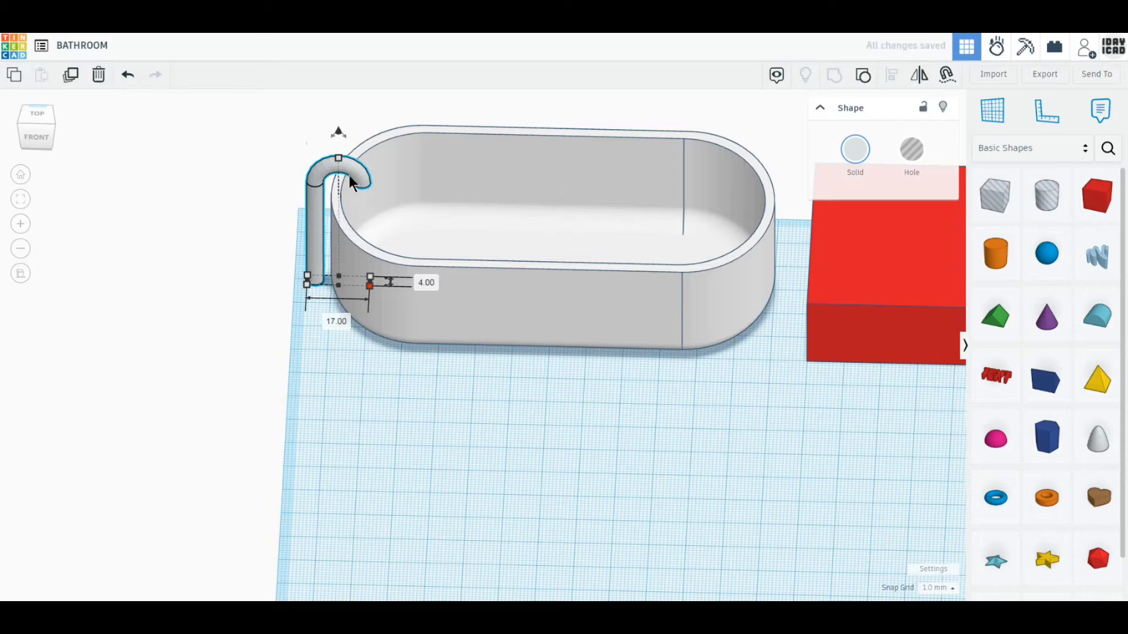
# Move the faucet to the workplane's left edge and shift the bathtub 3 mm left beneath its spout.
pyautogui.click(36, 114)
pyautogui.click(234, 350)
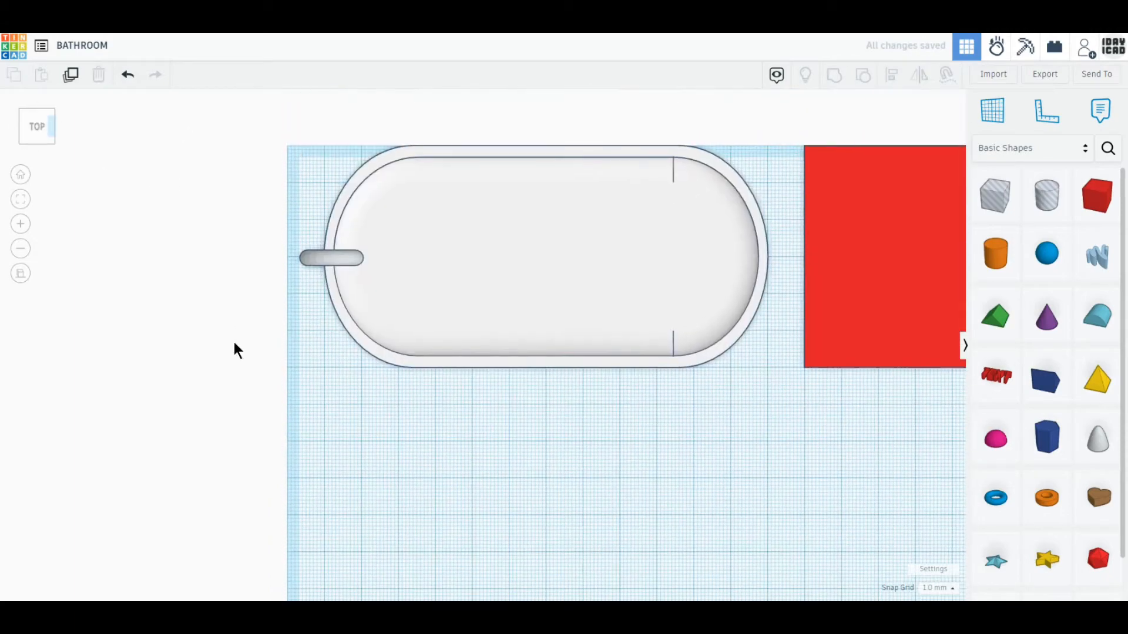
pyautogui.moveTo(314, 254); pyautogui.dragTo(301, 258)
pyautogui.click(431, 291)
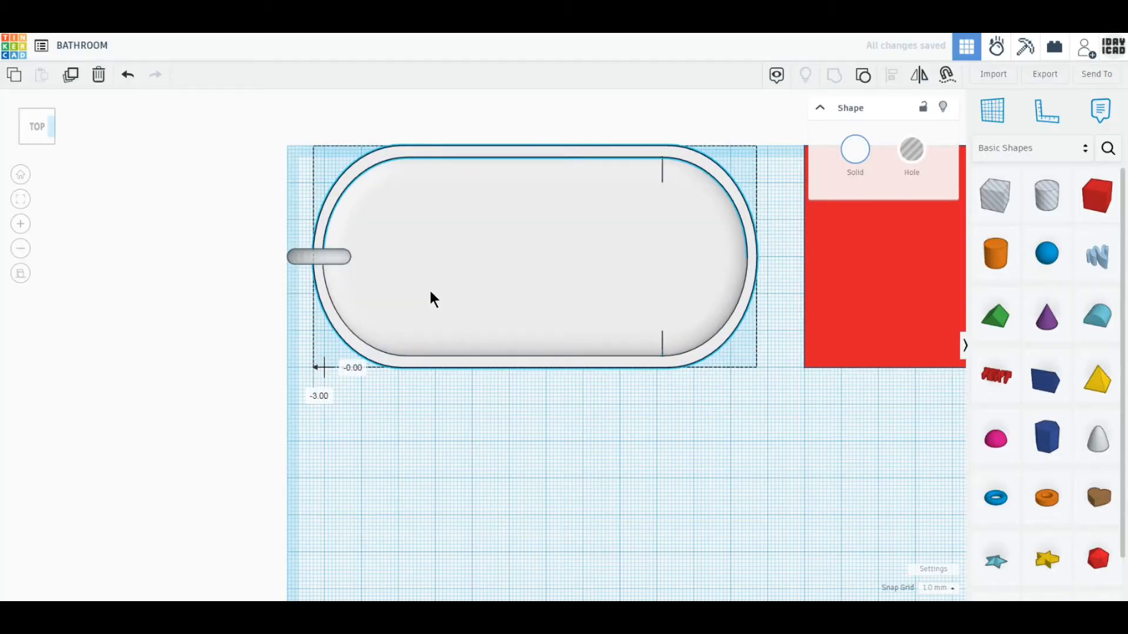
pyautogui.moveTo(430, 291); pyautogui.dragTo(432, 291)
# Set the height of the red box beside the bathtub to 120 mm.
pyautogui.click(535, 457)
pyautogui.moveTo(535, 456); pyautogui.dragTo(445, 375, button='middle')
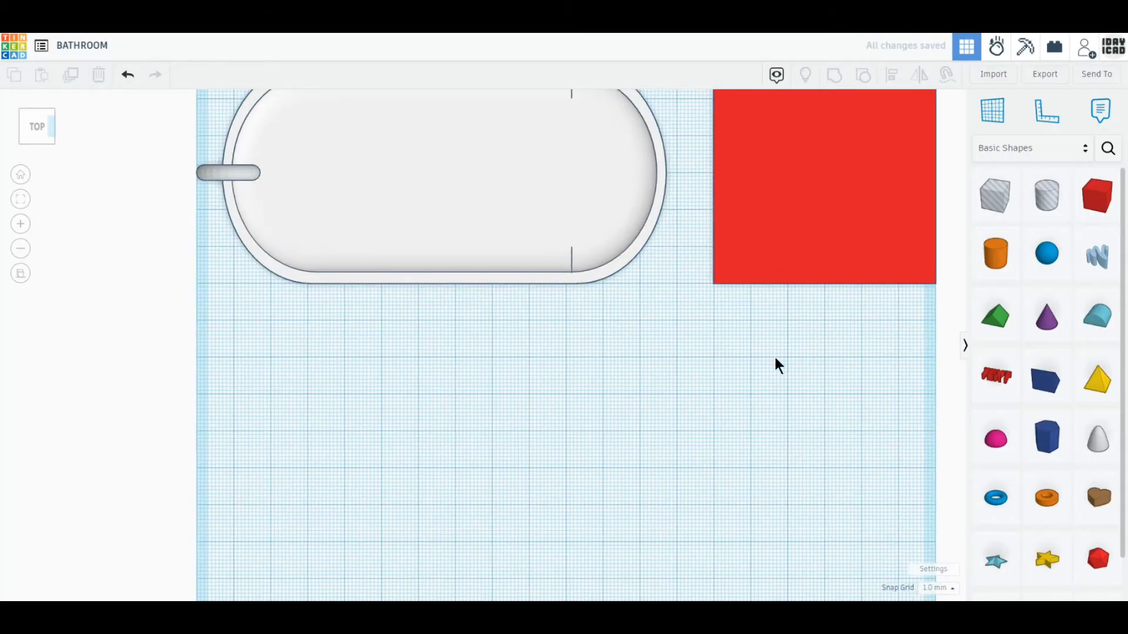
pyautogui.moveTo(774, 357); pyautogui.dragTo(799, 319, button='right')
pyautogui.click(799, 320)
pyautogui.moveTo(710, 443); pyautogui.dragTo(529, 478, button='middle')
pyautogui.click(652, 293)
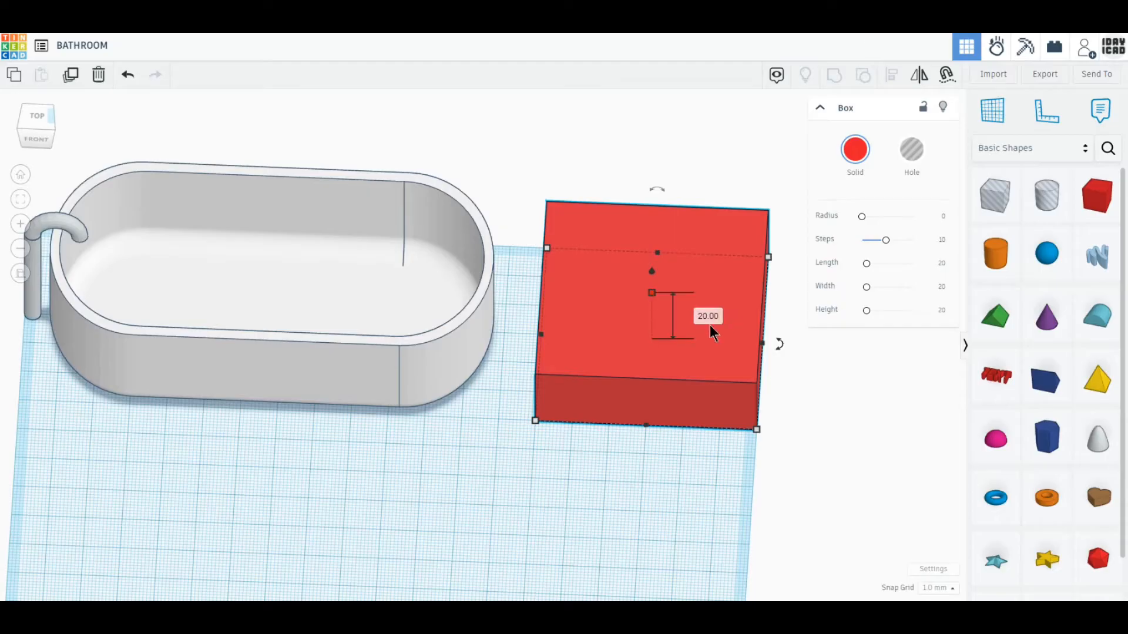
pyautogui.click(707, 316)
pyautogui.write('120')
pyautogui.press('Return')
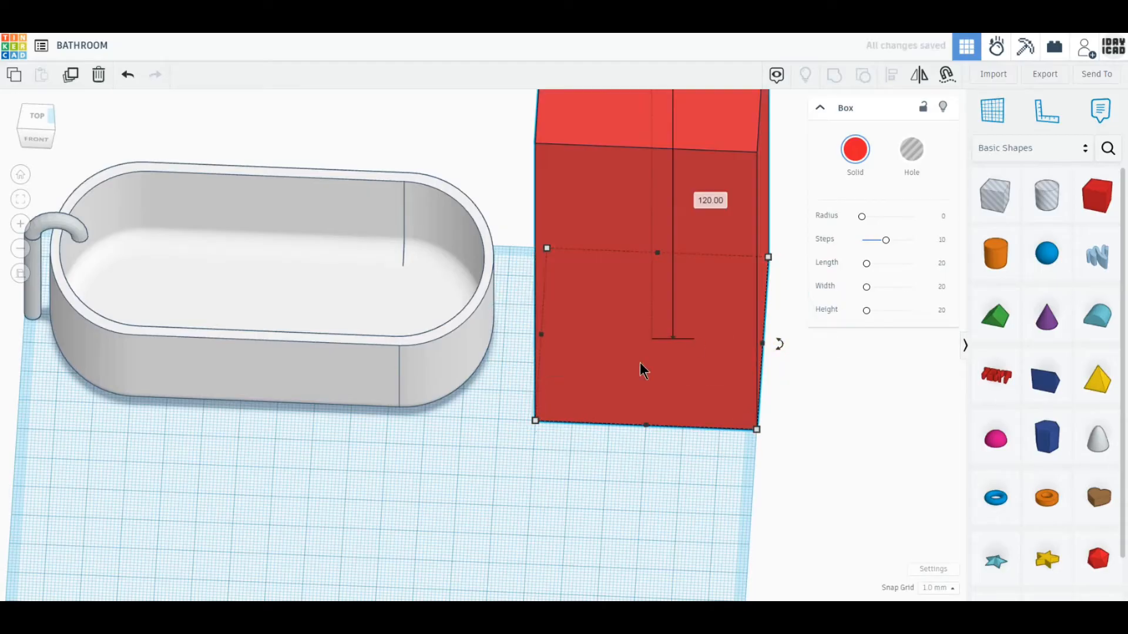
# Duplicate the tall red box, move the copy in front of it, and set the copy's base to 58 by 58 mm.
pyautogui.click(71, 74)
pyautogui.moveTo(620, 411); pyautogui.dragTo(477, 547)
pyautogui.moveTo(546, 513); pyautogui.dragTo(479, 296, button='middle')
pyautogui.moveTo(477, 306); pyautogui.dragTo(488, 419)
pyautogui.click(546, 453)
pyautogui.press('Tab')
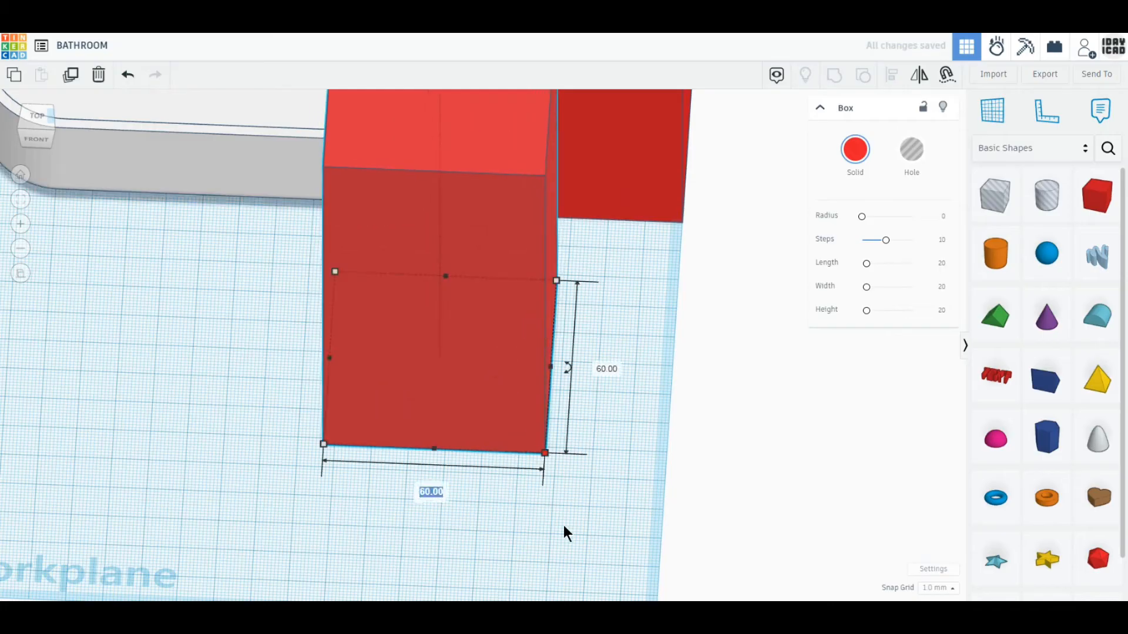
pyautogui.write('58')
pyautogui.press('Return')
pyautogui.press('Return')
# Set the copied box's height to 119 mm and turn it into a hole.
pyautogui.moveTo(455, 319); pyautogui.dragTo(442, 394, button='middle')
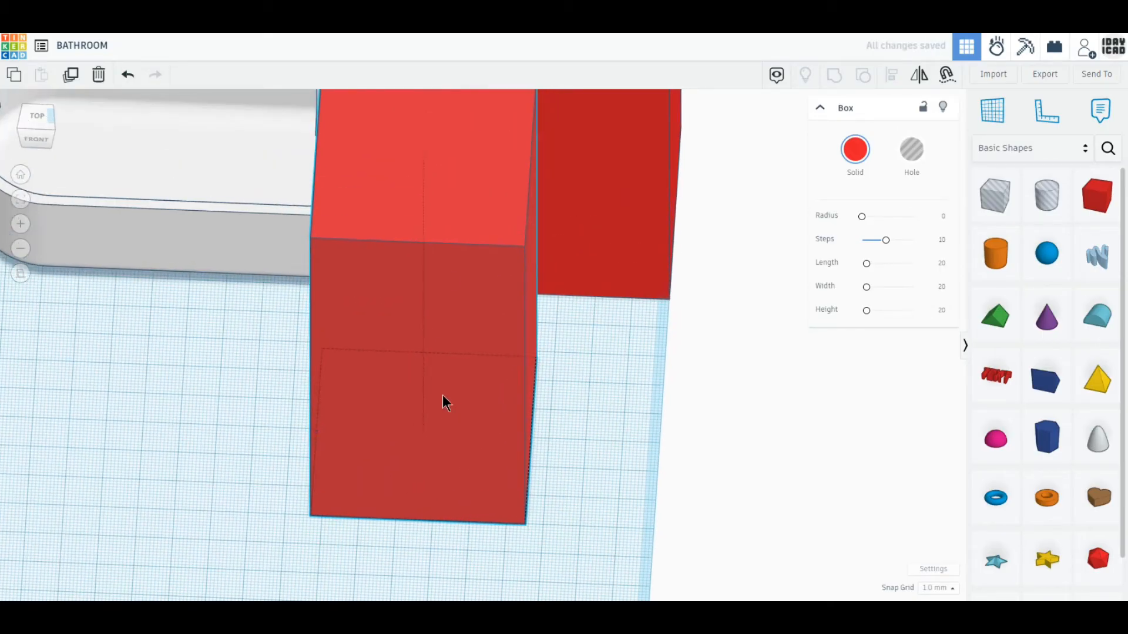
pyautogui.click(425, 160)
pyautogui.click(487, 301)
pyautogui.write('119')
pyautogui.press('Return')
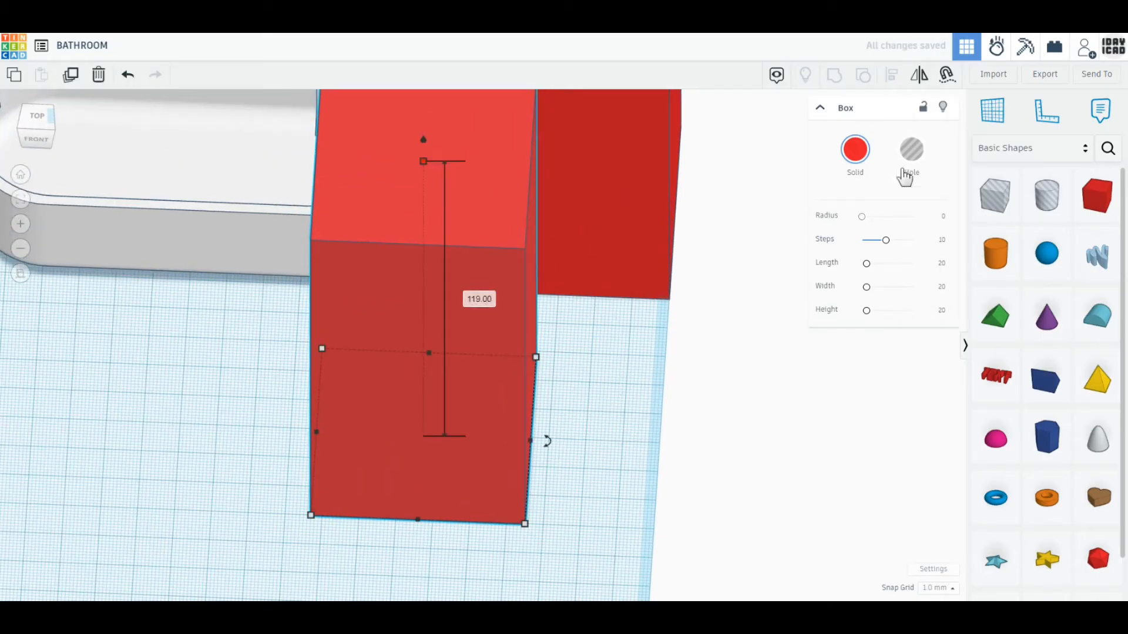
pyautogui.click(910, 171)
# Duplicate the hole box, place the copy to its right, and resize the copy's base to 55 by 15 mm.
pyautogui.click(37, 115)
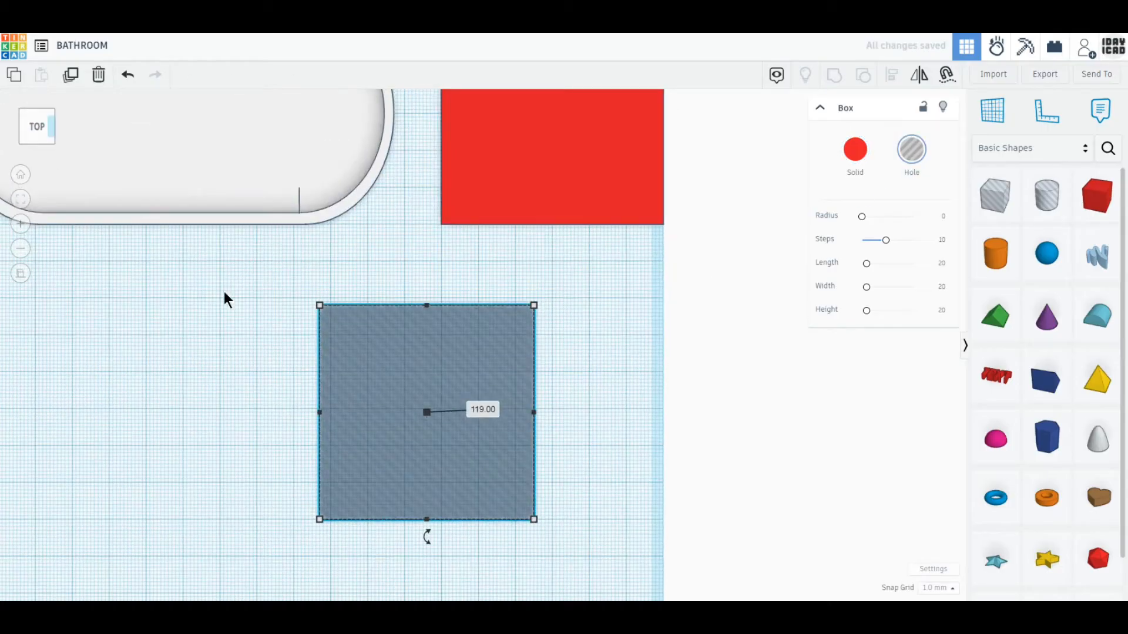
pyautogui.click(72, 76)
pyautogui.moveTo(422, 474); pyautogui.dragTo(275, 455)
pyautogui.moveTo(521, 562); pyautogui.dragTo(535, 383, button='middle')
pyautogui.moveTo(361, 501); pyautogui.dragTo(559, 337)
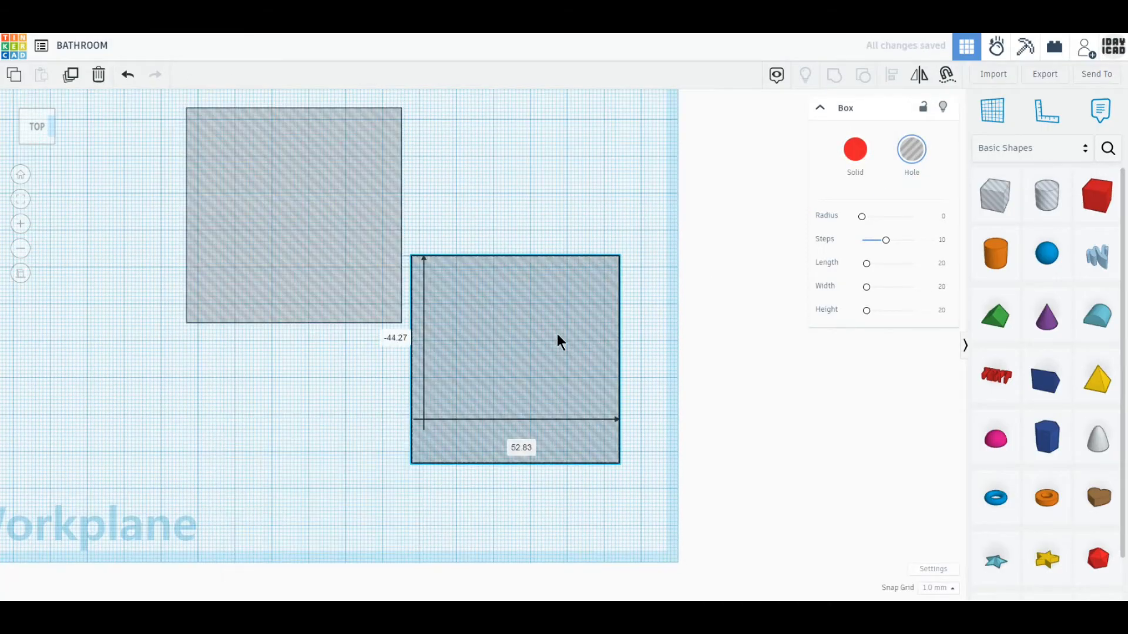
pyautogui.moveTo(618, 463); pyautogui.dragTo(594, 312)
pyautogui.click(501, 368)
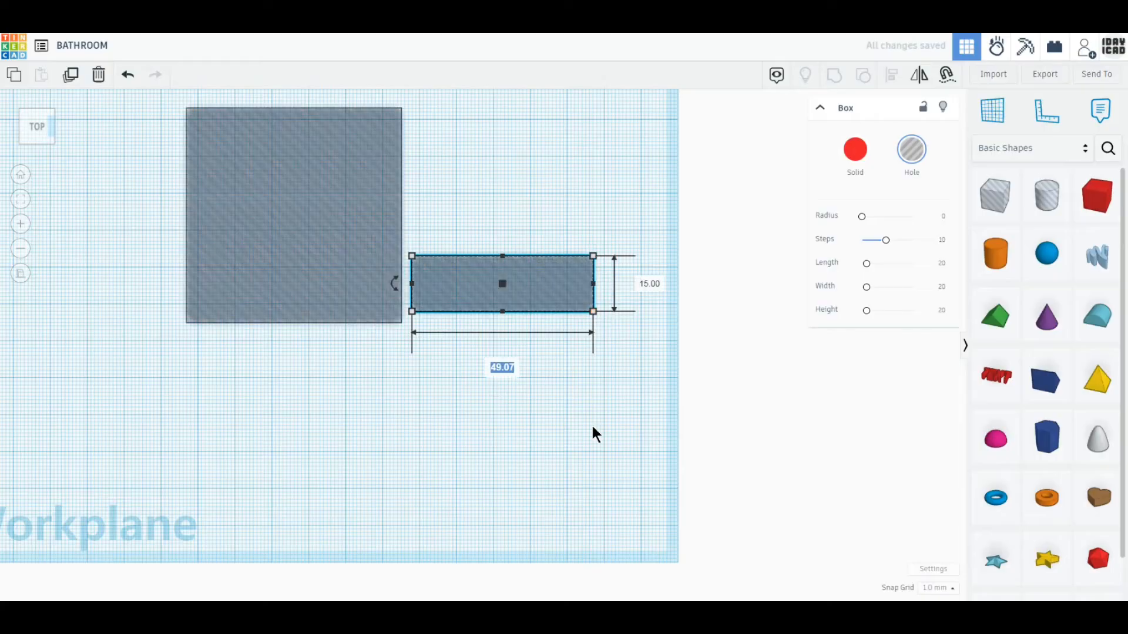
pyautogui.write('55')
pyautogui.press('Return')
# Centre the larger hole box inside the tall red box and group them to hollow out the shower.
pyautogui.moveTo(412, 212); pyautogui.dragTo(414, 498, button='middle')
pyautogui.moveTo(346, 482); pyautogui.dragTo(595, 210)
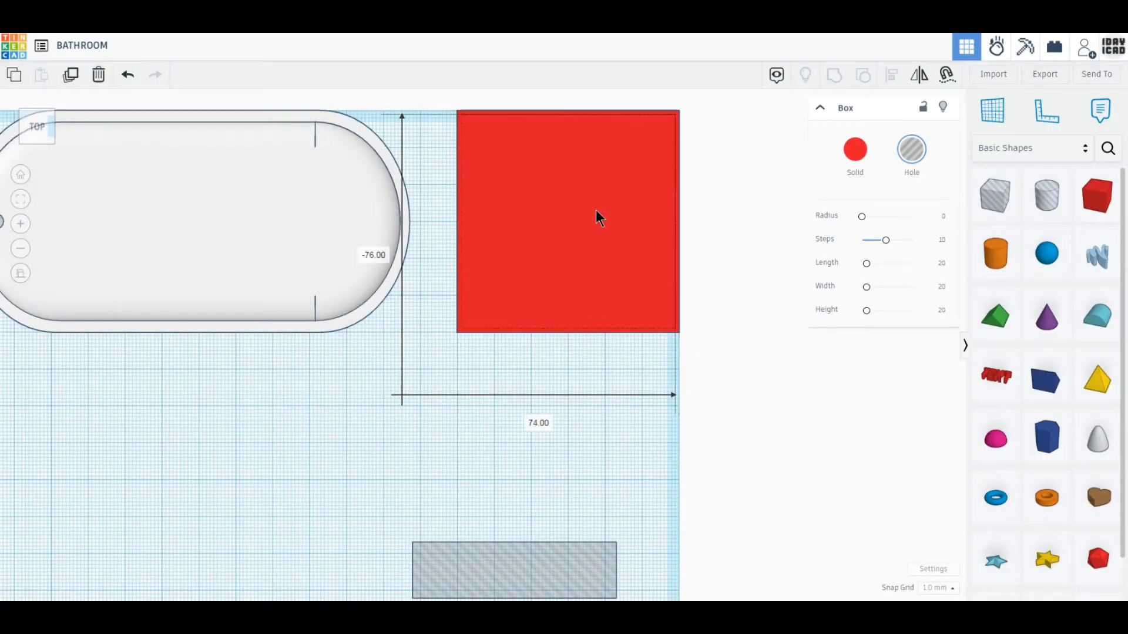
pyautogui.keyDown('shift'); pyautogui.click(596, 209); pyautogui.keyUp('shift')
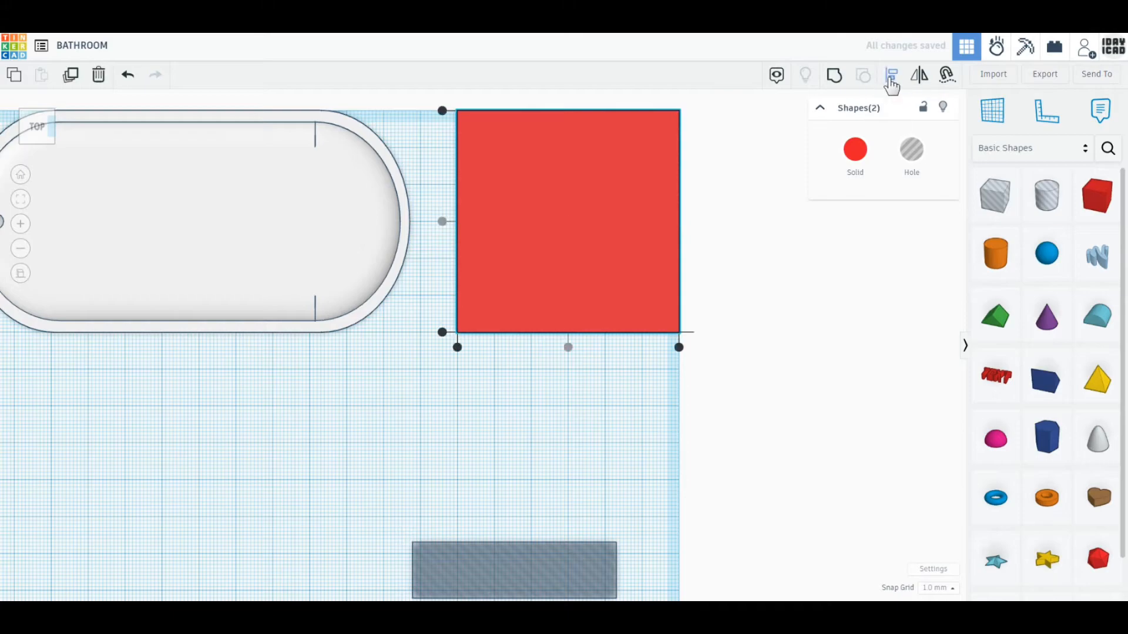
pyautogui.moveTo(582, 461); pyautogui.dragTo(683, 314, button='right')
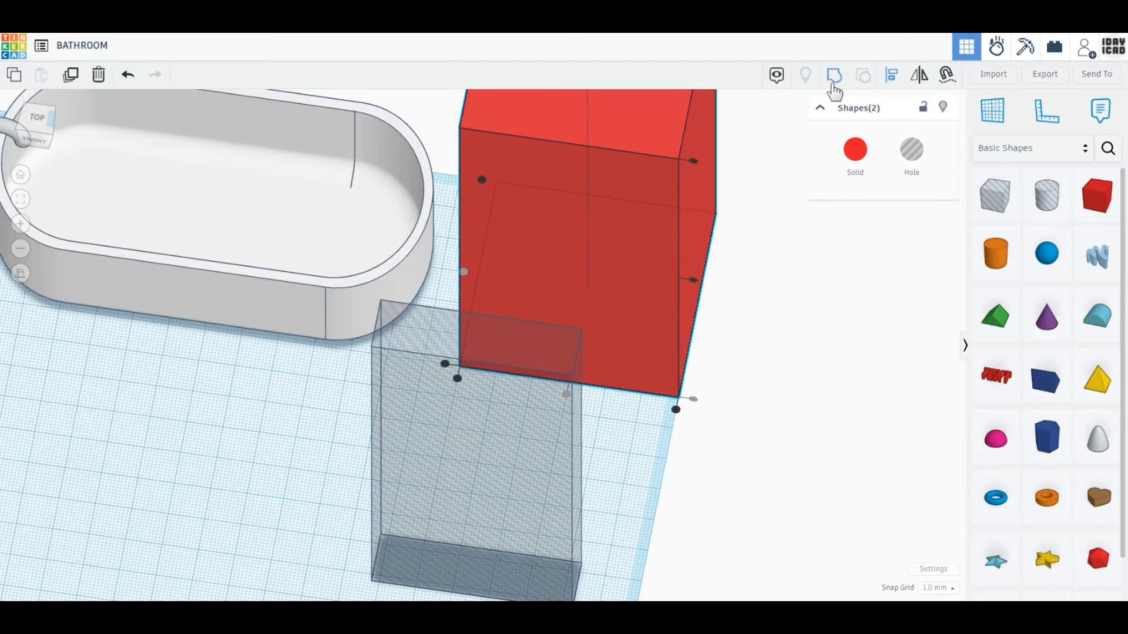
# Duplicate the slim hole box to its left, make the copy solid red, and reduce its thickness to 1 mm.
pyautogui.click(443, 297)
pyautogui.moveTo(423, 463); pyautogui.dragTo(261, 464)
pyautogui.click(71, 74)
pyautogui.click(855, 152)
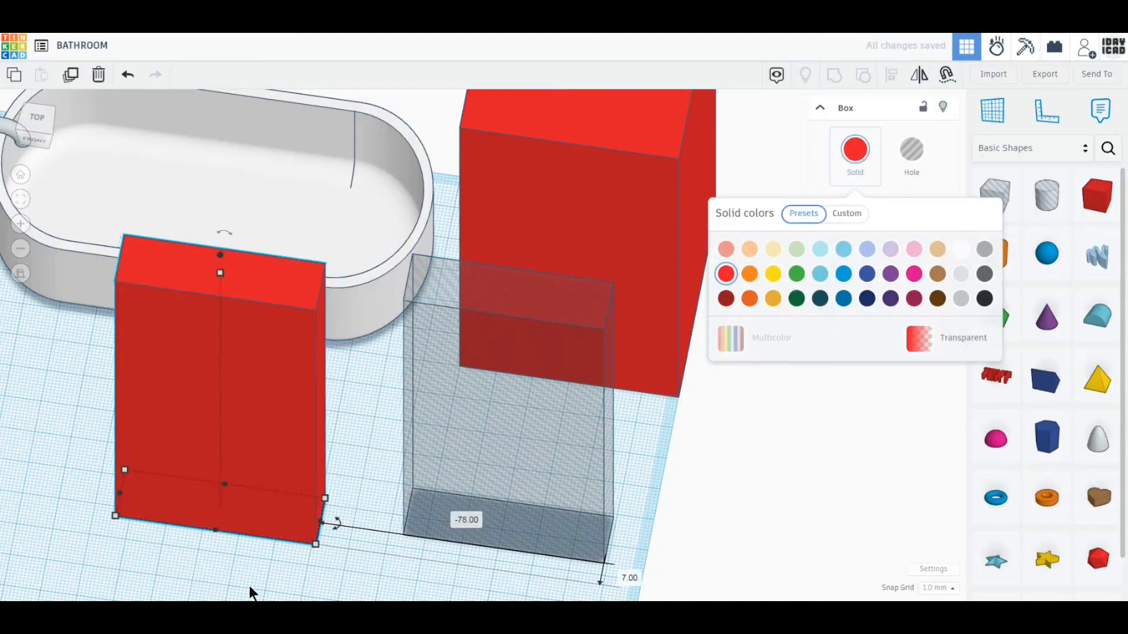
pyautogui.moveTo(216, 530); pyautogui.dragTo(226, 486)
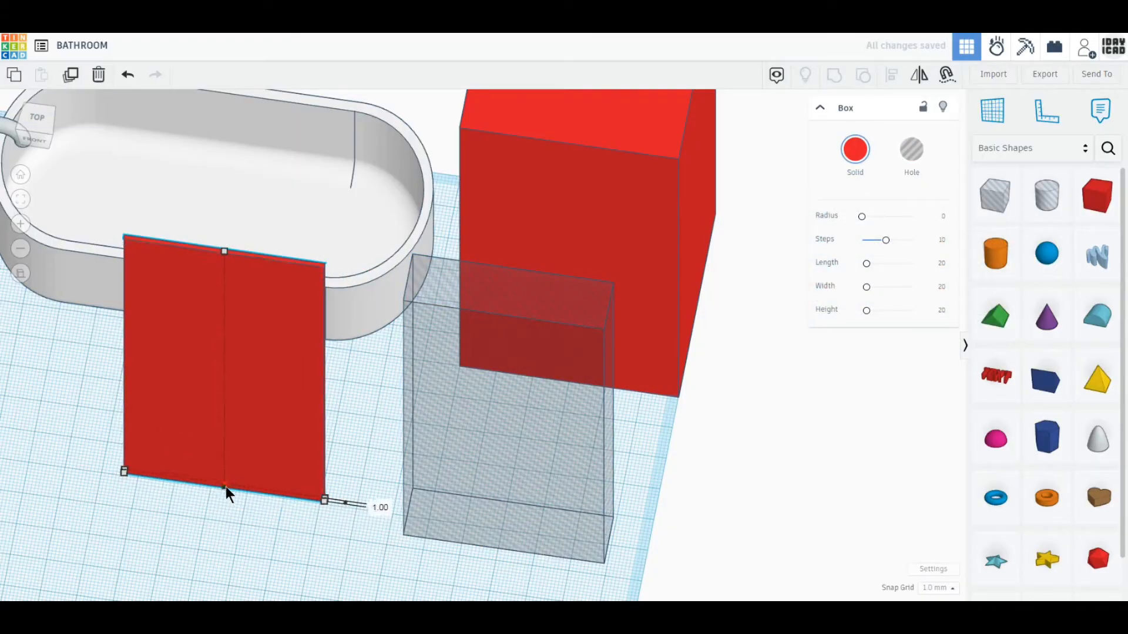
# Make the thin red panel in front of the bathtub white and transparent.
pyautogui.click(855, 151)
pyautogui.click(961, 250)
pyautogui.click(939, 337)
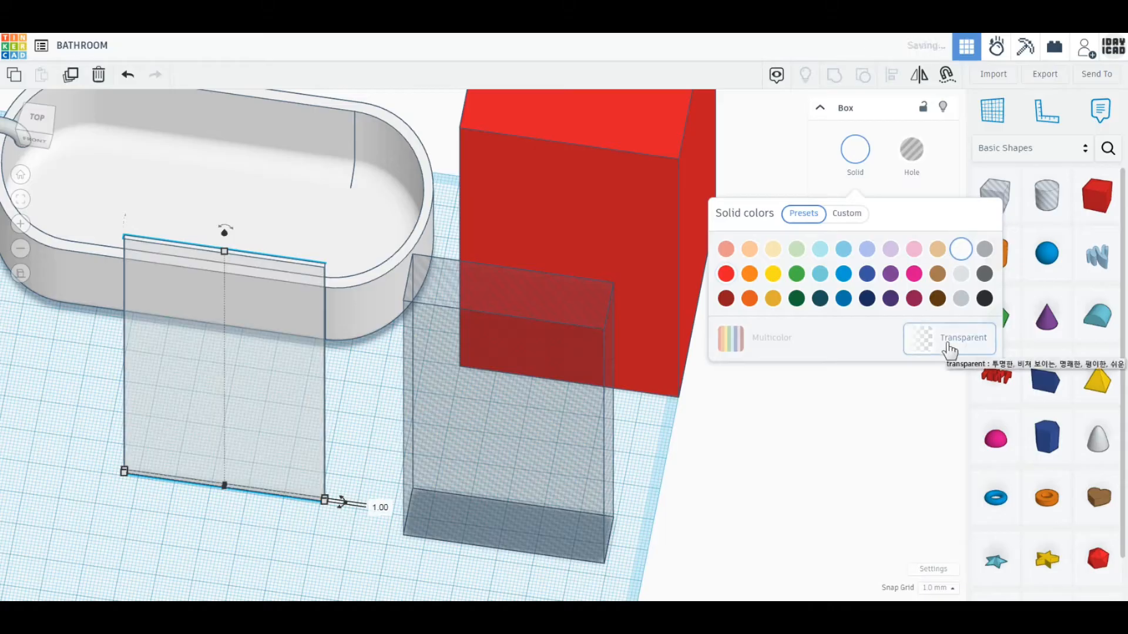
# Move the slim hole box into the front wall of the hollow red shower and narrow it to 54 mm.
pyautogui.click(37, 121)
pyautogui.moveTo(504, 480); pyautogui.dragTo(596, 344)
pyautogui.moveTo(668, 326); pyautogui.dragTo(667, 326)
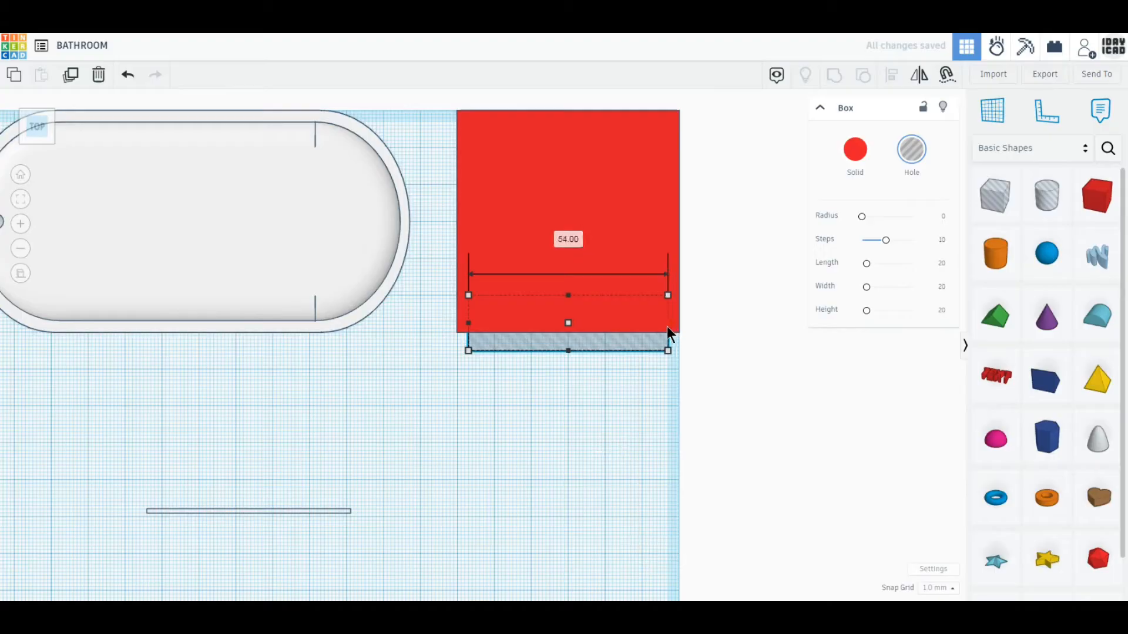
pyautogui.click(703, 470)
# Lower the top of the slim hole box and group it with the red shower to cut a doorway.
pyautogui.moveTo(703, 470); pyautogui.dragTo(595, 425, button='right')
pyautogui.click(547, 250)
pyautogui.moveTo(528, 260); pyautogui.dragTo(517, 383, button='middle')
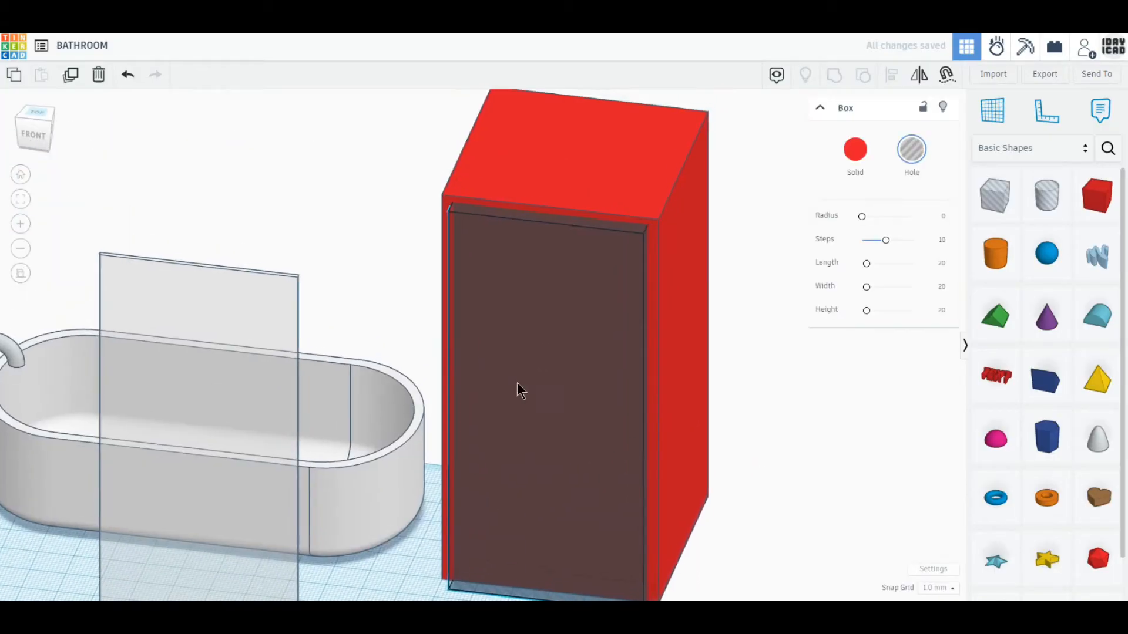
pyautogui.moveTo(554, 211); pyautogui.dragTo(554, 270)
pyautogui.moveTo(783, 423); pyautogui.dragTo(550, 274)
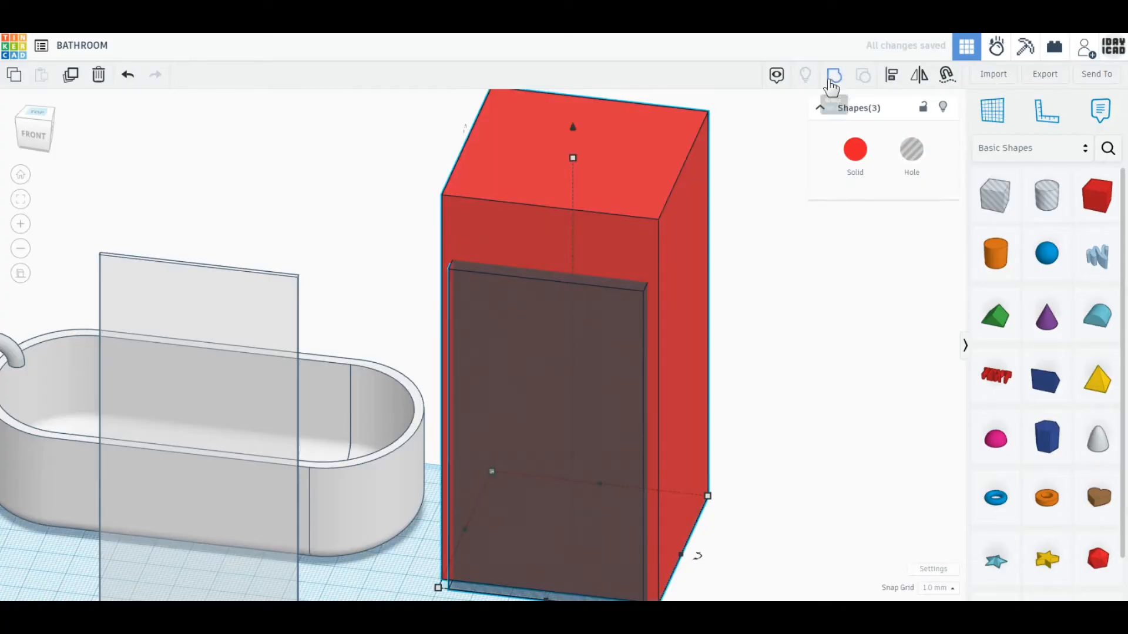
pyautogui.click(831, 79)
# Make the grouped shower cabin white and transparent.
pyautogui.click(855, 149)
pyautogui.click(960, 250)
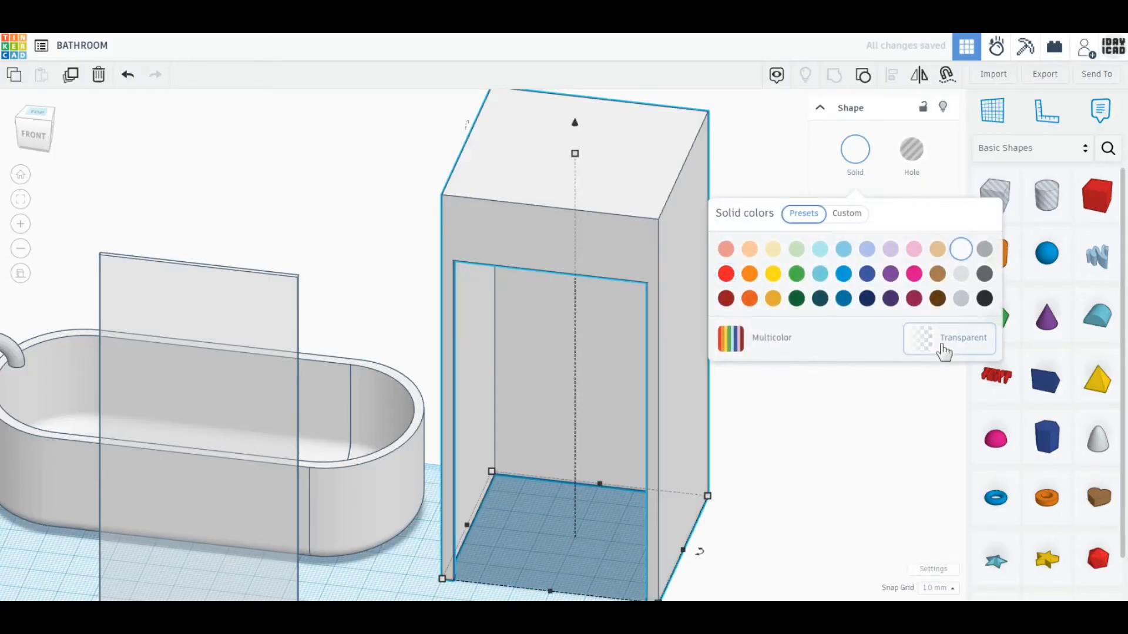
pyautogui.click(944, 345)
pyautogui.click(814, 491)
# Move the thin transparent panel into the front doorway of the shower cabin as its door.
pyautogui.moveTo(276, 412); pyautogui.dragTo(266, 254, button='middle')
pyautogui.click(256, 236)
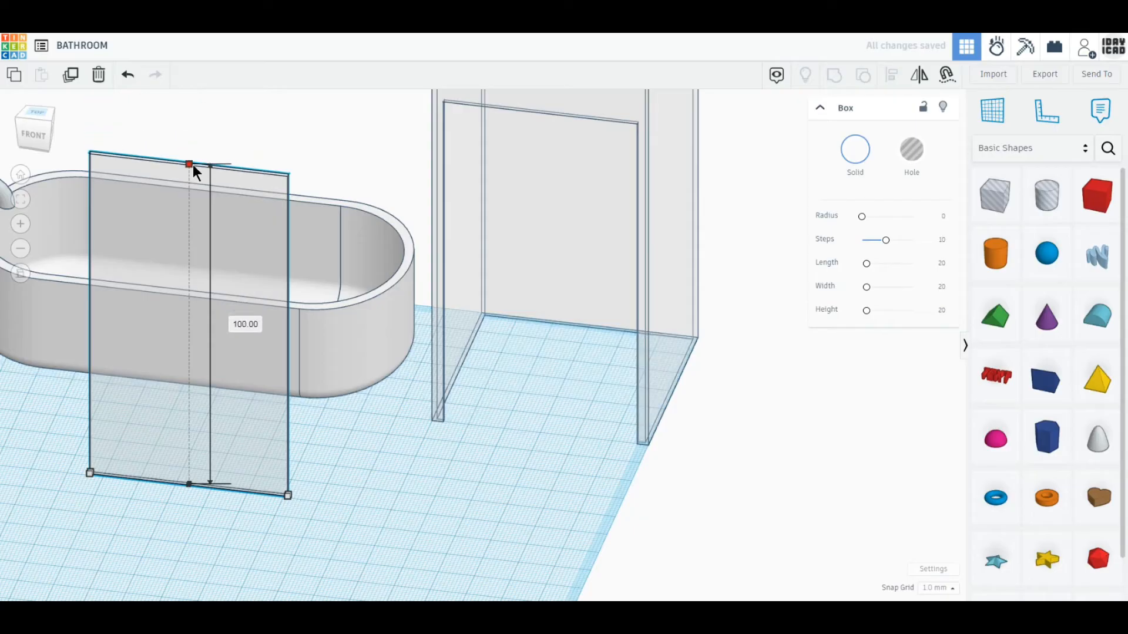
pyautogui.click(35, 113)
pyautogui.moveTo(262, 548); pyautogui.dragTo(651, 368)
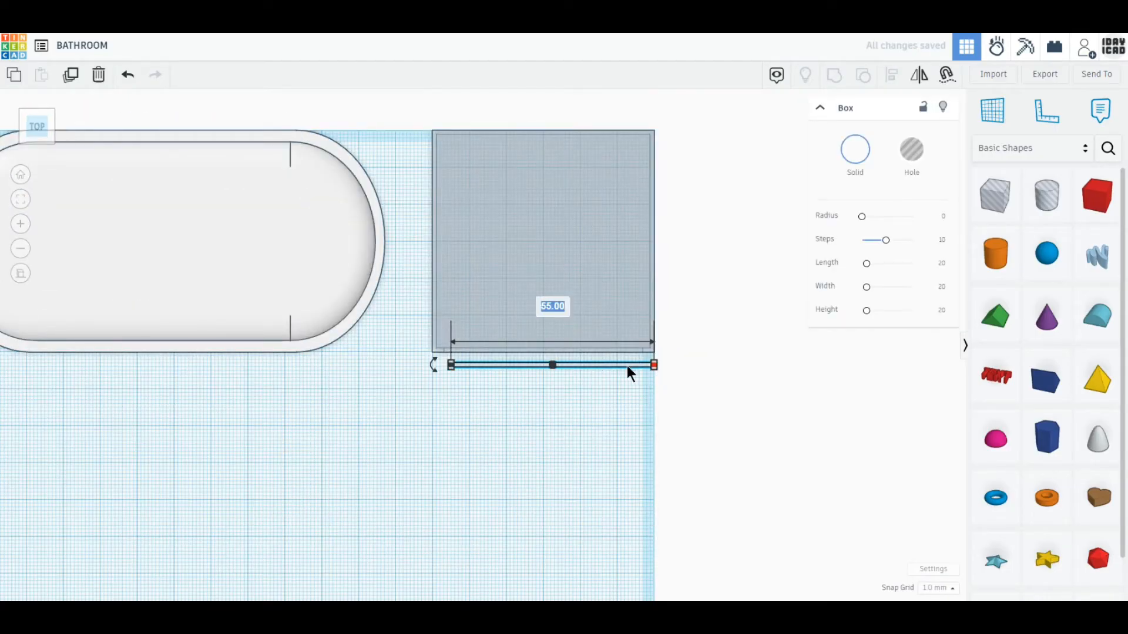
pyautogui.click(564, 385)
pyautogui.scroll(2, 564, 385)
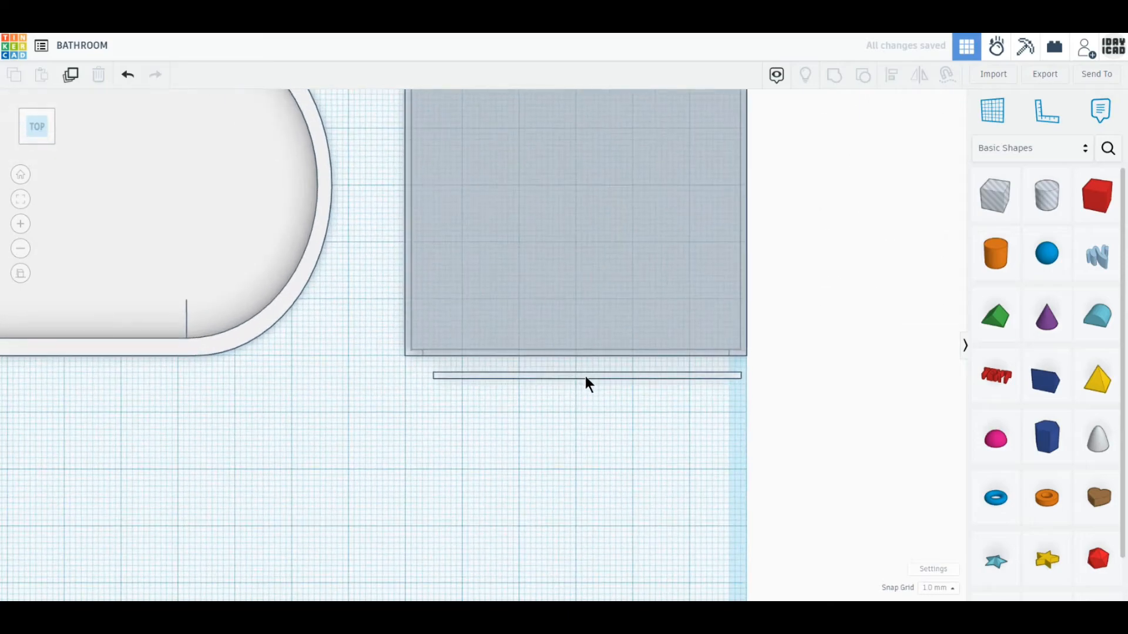
pyautogui.moveTo(582, 373); pyautogui.dragTo(574, 357)
pyautogui.click(529, 414)
pyautogui.moveTo(529, 414)
pyautogui.mouseDown(button='right')
pyautogui.moveTo(504, 398)
pyautogui.moveTo(443, 479)
pyautogui.moveTo(537, 399)
pyautogui.mouseUp(button='right')
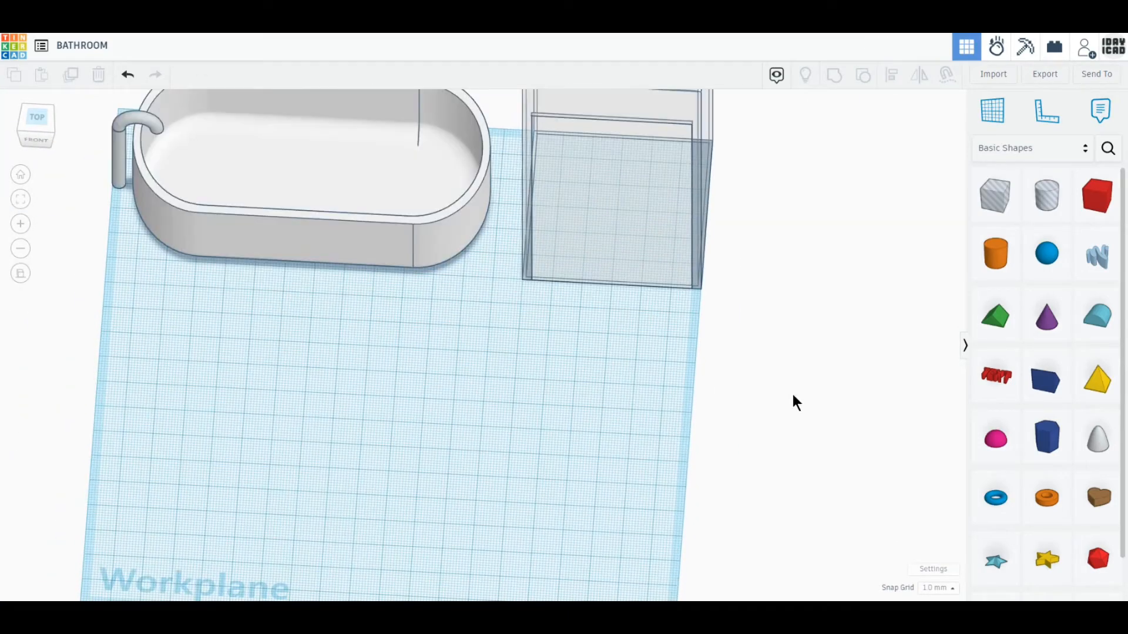
# Add a torus, a half sphere and two cylinders to the empty front area of the workplane.
pyautogui.moveTo(991, 506); pyautogui.dragTo(395, 430)
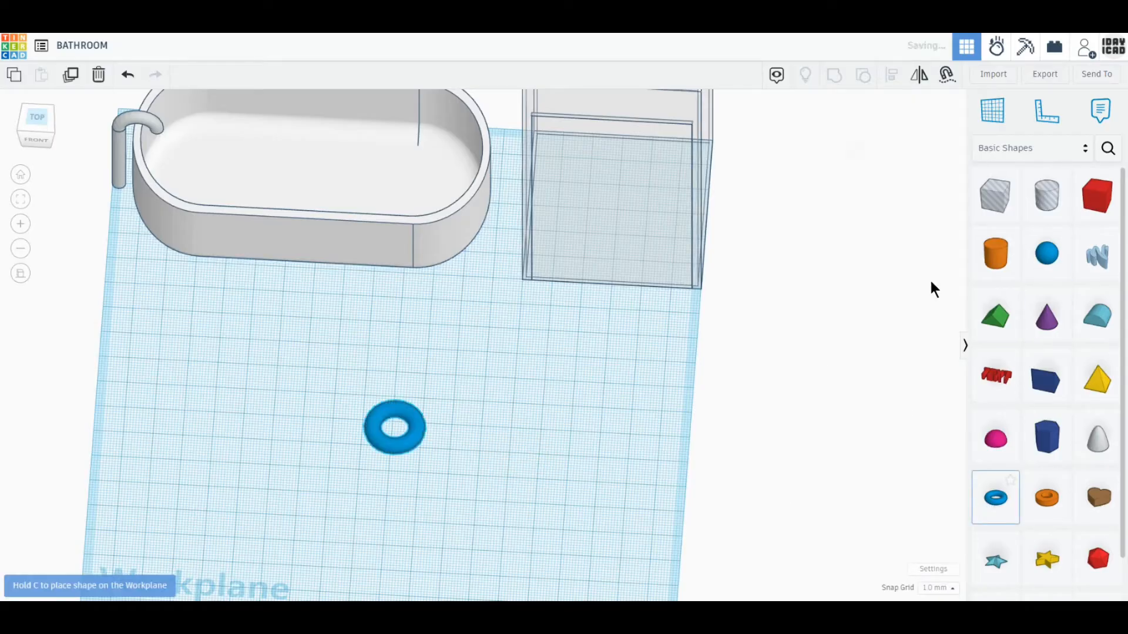
pyautogui.moveTo(994, 255); pyautogui.dragTo(551, 445)
pyautogui.moveTo(990, 446); pyautogui.dragTo(284, 428)
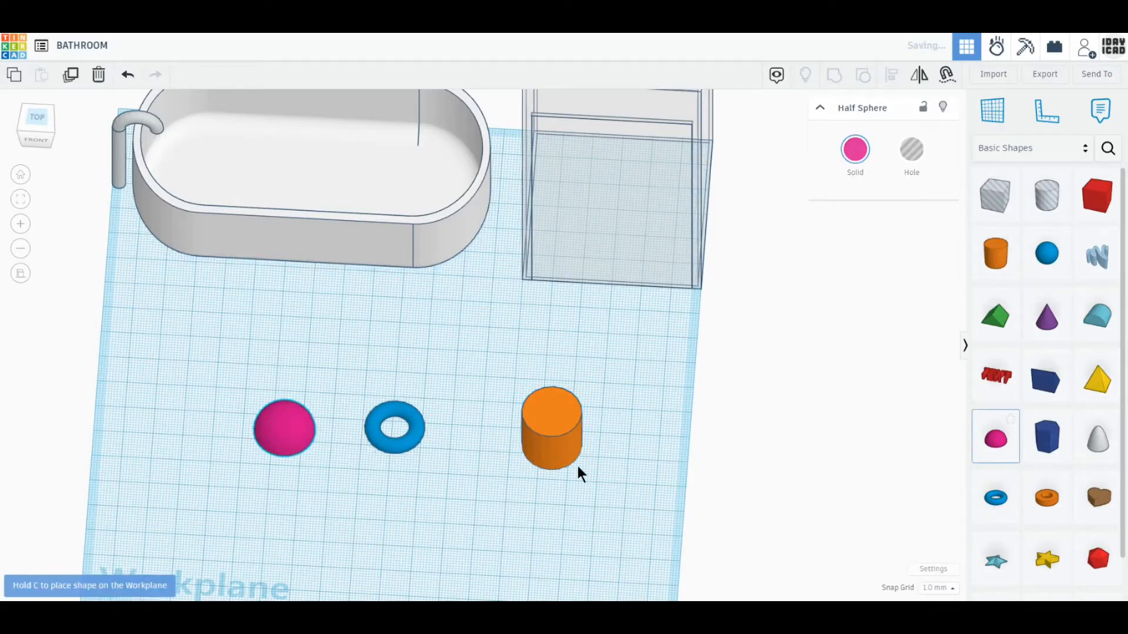
pyautogui.moveTo(996, 253); pyautogui.dragTo(306, 474)
# Set the right cylinder's base to 5 by 5 mm and rotate the cylinder to lie horizontally.
pyautogui.click(555, 444)
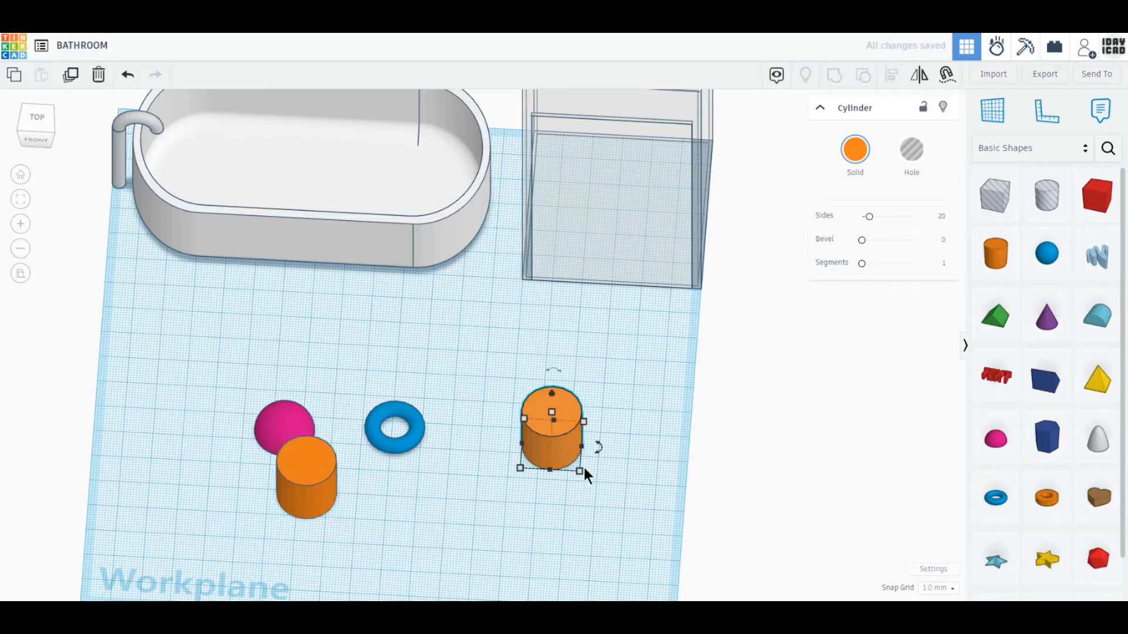
pyautogui.click(580, 471)
pyautogui.click(550, 517)
pyautogui.write('5')
pyautogui.press('Return')
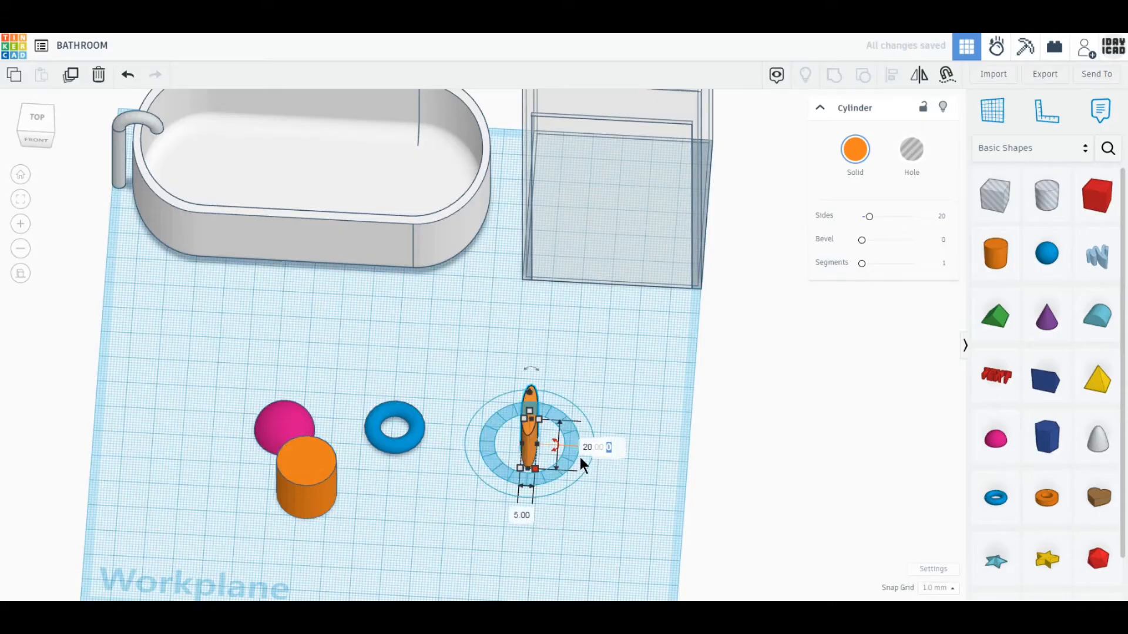
pyautogui.write('5')
pyautogui.press('Return')
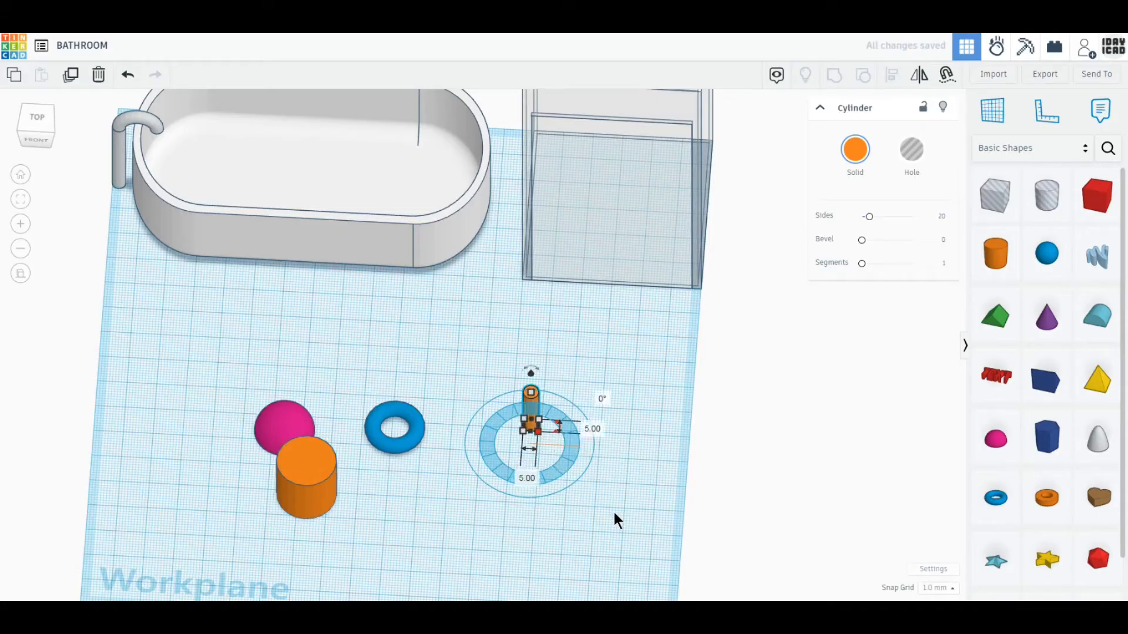
pyautogui.click(586, 477)
pyautogui.click(531, 408)
pyautogui.moveTo(537, 374); pyautogui.dragTo(582, 418)
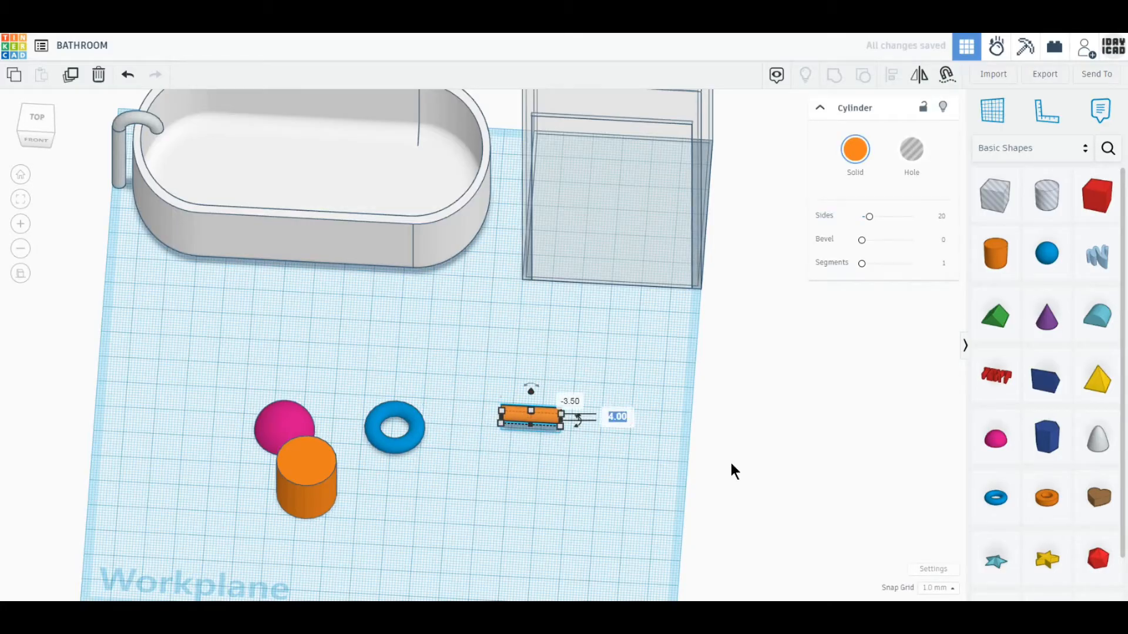
# Place a box hole in front of the torus and add a duplicate 20 mm to its left.
pyautogui.moveTo(995, 195); pyautogui.dragTo(455, 499)
pyautogui.click(37, 119)
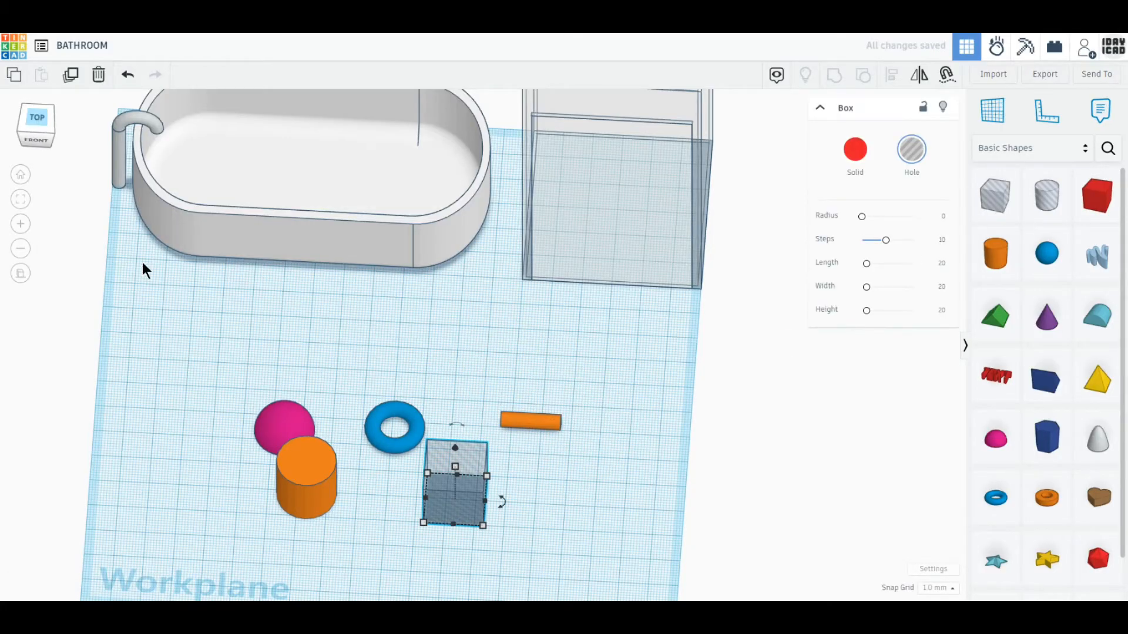
pyautogui.scroll(4, 423, 415)
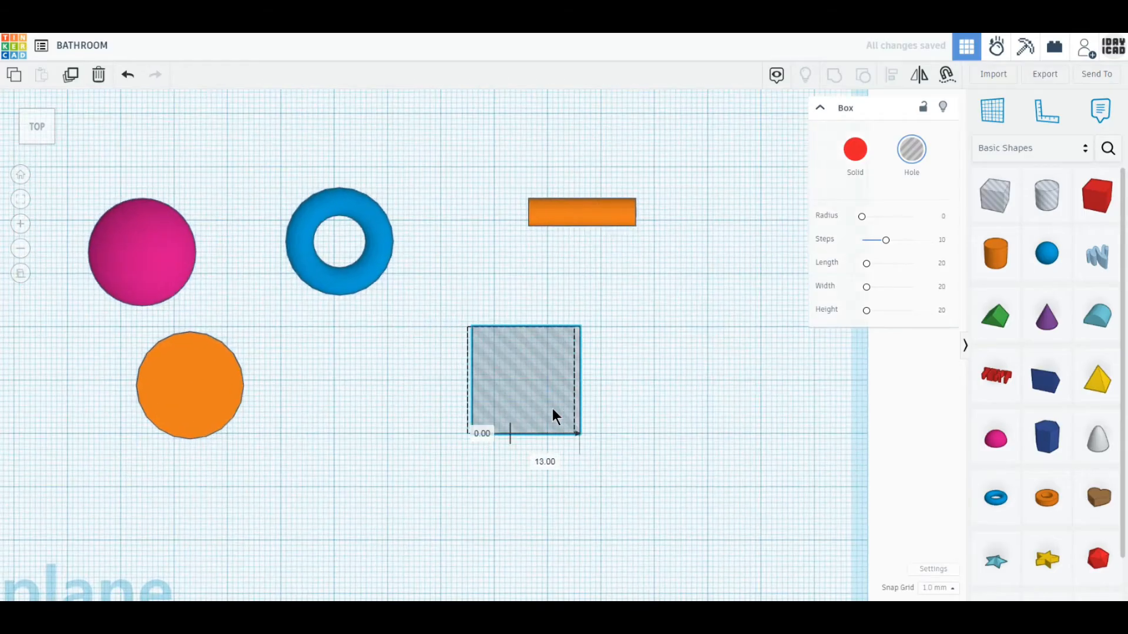
pyautogui.moveTo(559, 411); pyautogui.dragTo(462, 410)
pyautogui.click(70, 75)
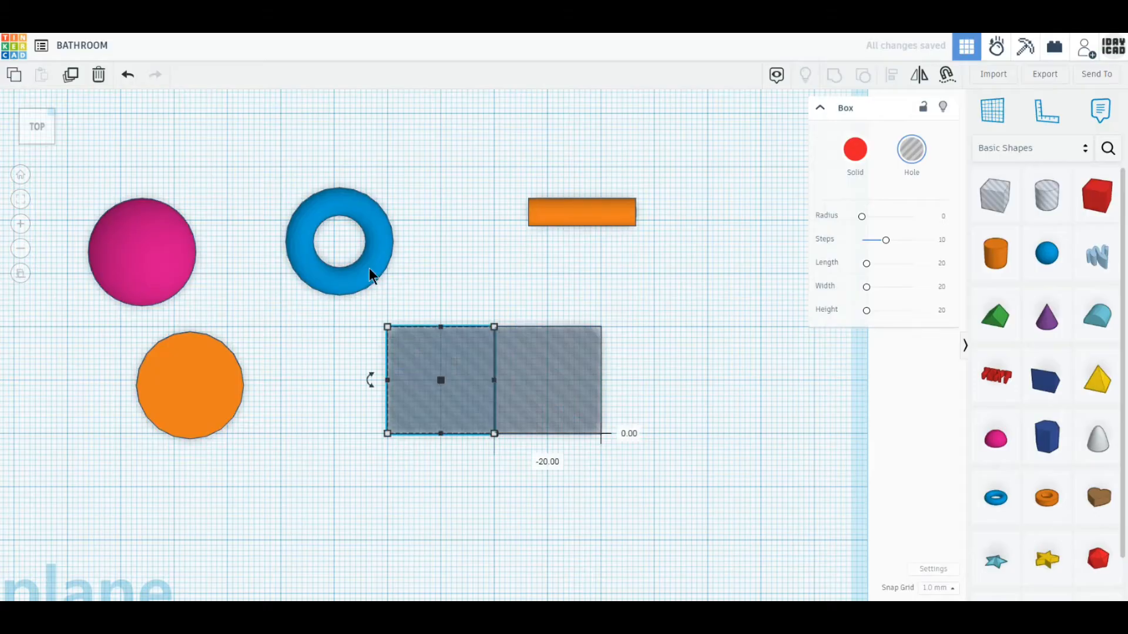
# Centre the torus over the seam between the two hole boxes and add a slightly rotated duplicate of the box pair.
pyautogui.moveTo(370, 277); pyautogui.dragTo(523, 407)
pyautogui.click(542, 471)
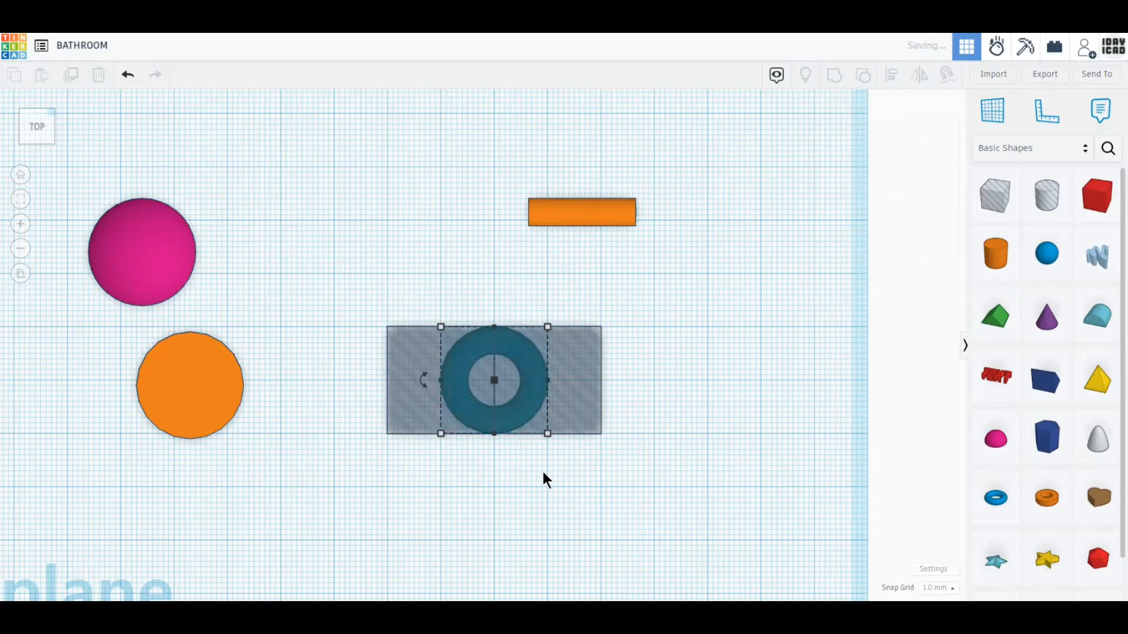
pyautogui.click(561, 414)
pyautogui.keyDown('shift'); pyautogui.click(431, 418); pyautogui.keyUp('shift')
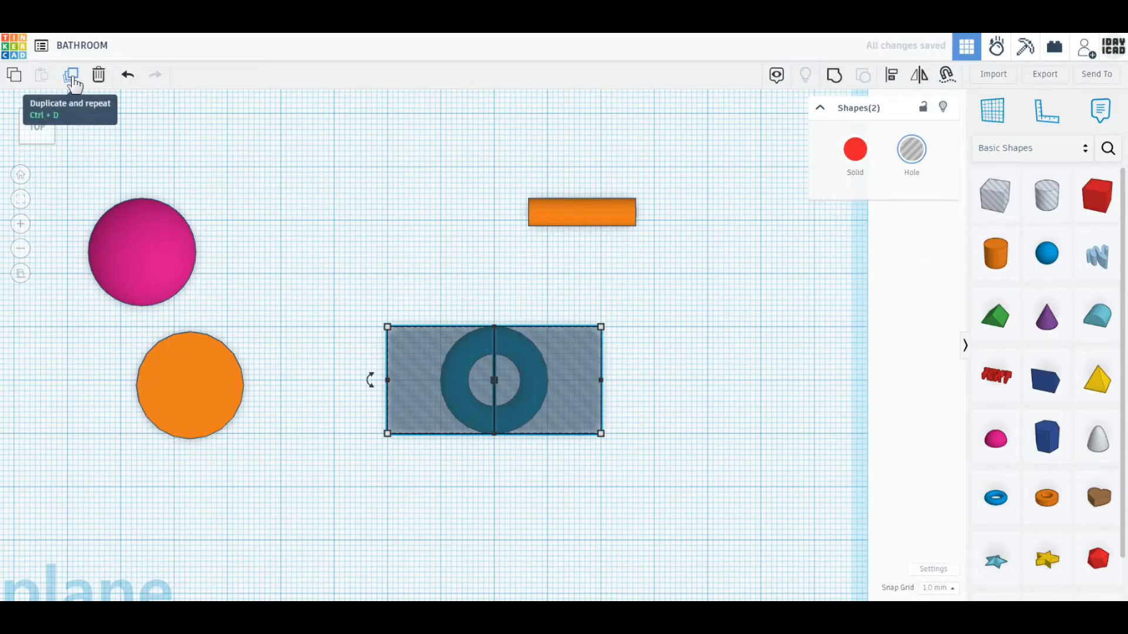
pyautogui.moveTo(370, 379); pyautogui.dragTo(290, 412)
# Delete the left hole boxes and group the remaining ones with the torus to cut it down to an arc.
pyautogui.moveTo(364, 274); pyautogui.dragTo(418, 340)
pyautogui.click(98, 75)
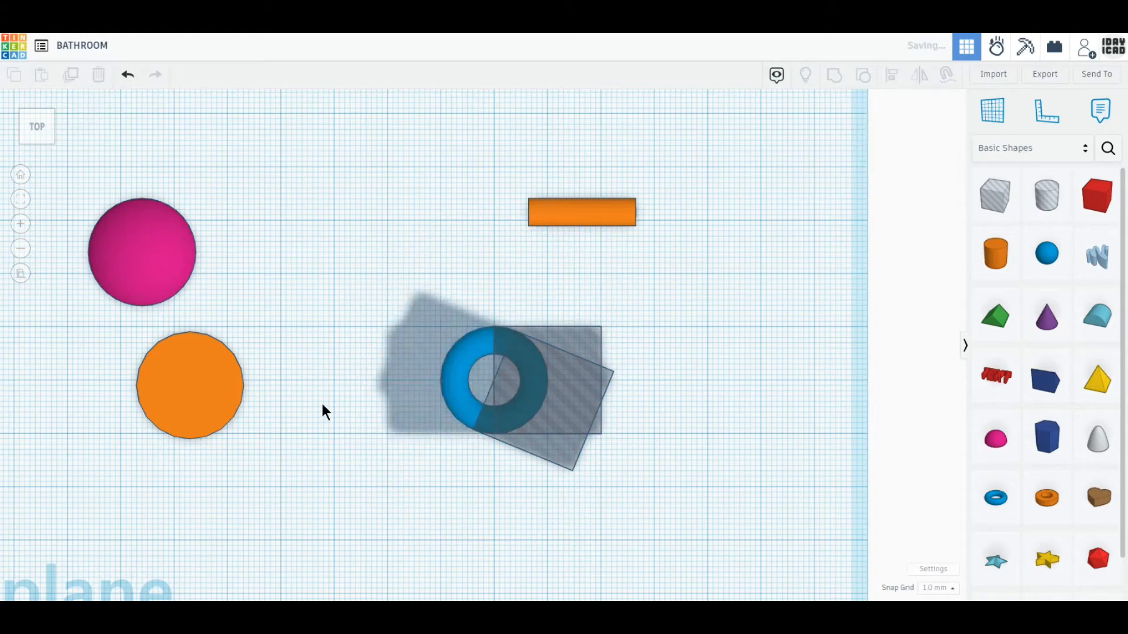
pyautogui.moveTo(506, 479); pyautogui.dragTo(510, 357)
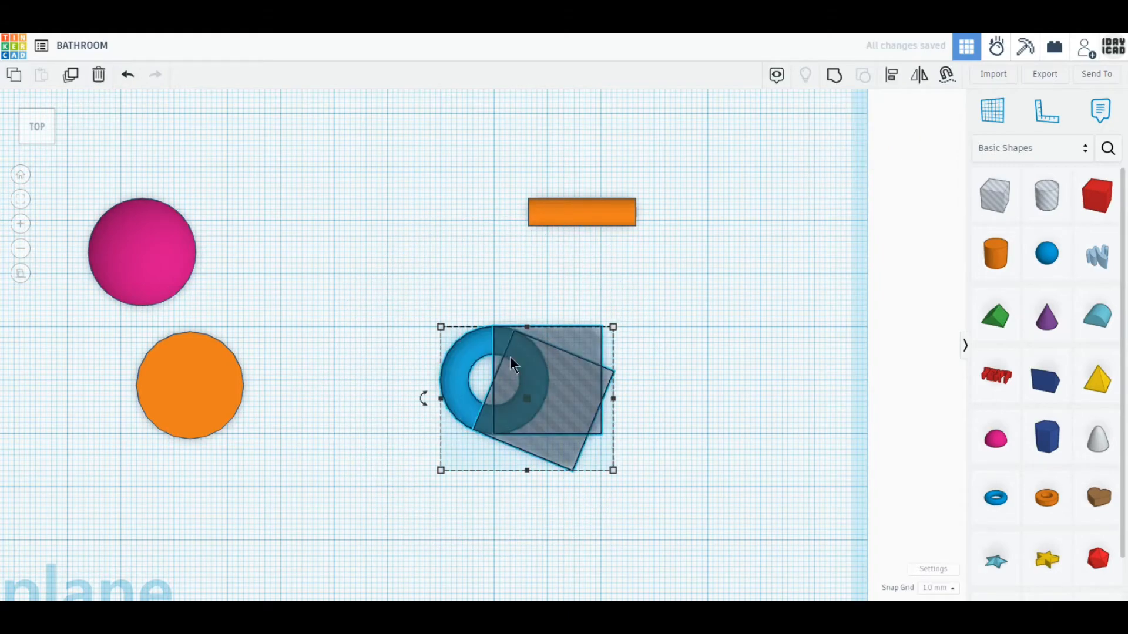
pyautogui.click(830, 87)
# Move the half sphere beside the blue arc and rotate it -90° onto its side.
pyautogui.moveTo(193, 291); pyautogui.dragTo(411, 414)
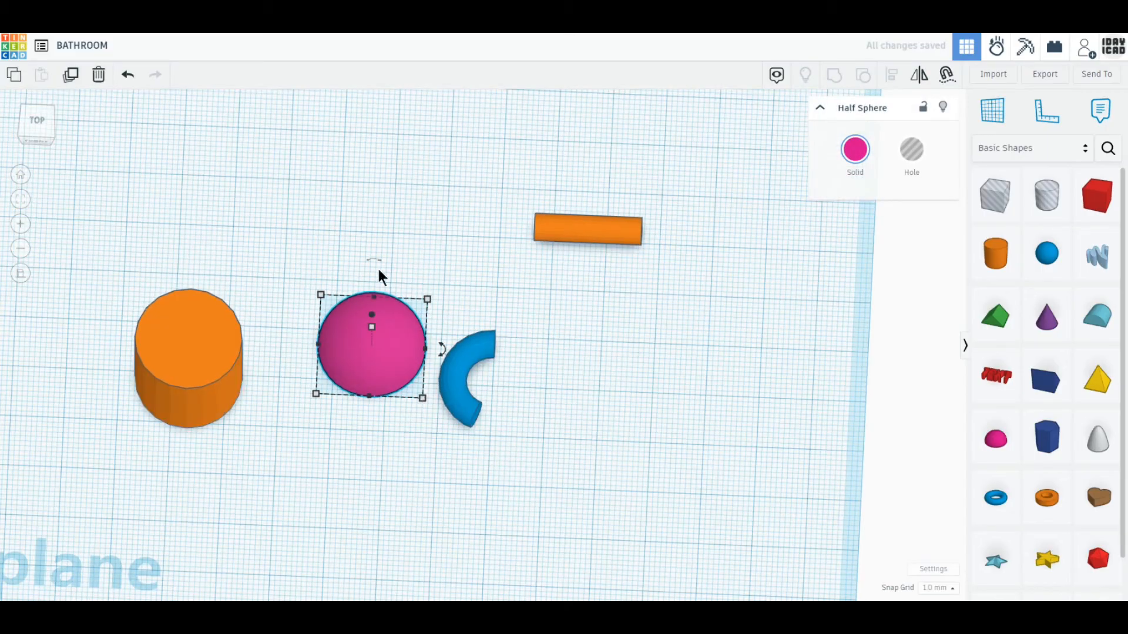
pyautogui.moveTo(378, 274); pyautogui.dragTo(347, 295)
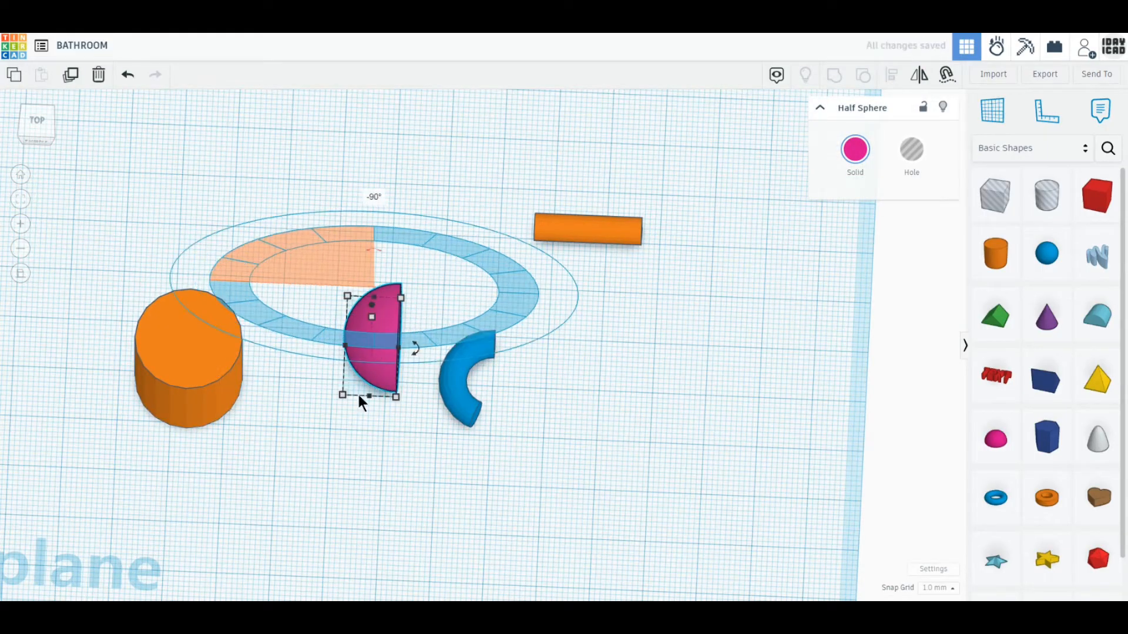
pyautogui.click(569, 510)
# Set the large cylinder's sides to 64 and place a duplicate 23 mm to its right and 18 mm forward.
pyautogui.click(147, 404)
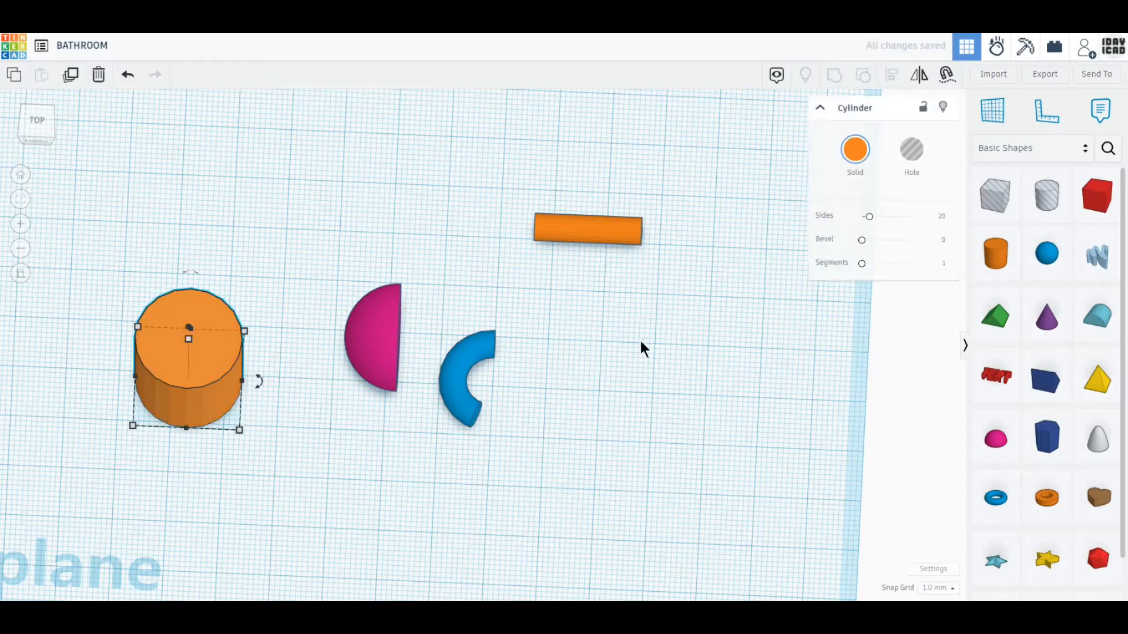
pyautogui.moveTo(868, 216); pyautogui.dragTo(913, 216)
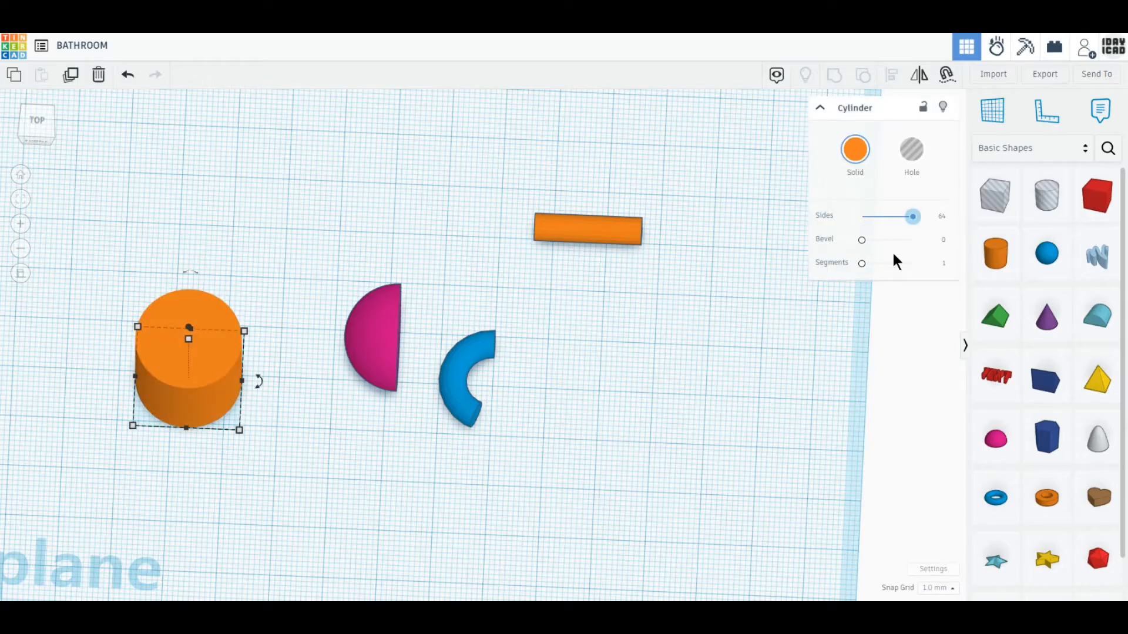
pyautogui.click(71, 75)
pyautogui.moveTo(175, 389); pyautogui.dragTo(327, 513)
pyautogui.click(40, 121)
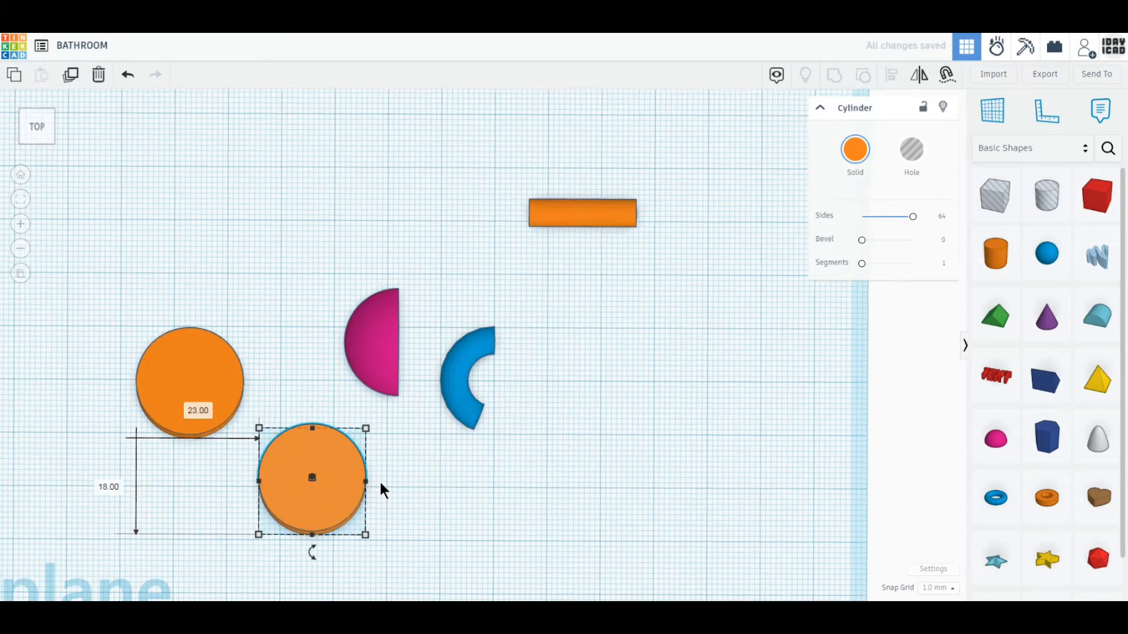
# Shrink the duplicated cylinder's base to 1 by 1 mm and move it 4 mm left and 1 mm vertically in plan.
pyautogui.moveTo(309, 528); pyautogui.dragTo(344, 380, button='middle')
pyautogui.scroll(2, 344, 380)
pyautogui.moveTo(249, 257); pyautogui.dragTo(371, 380)
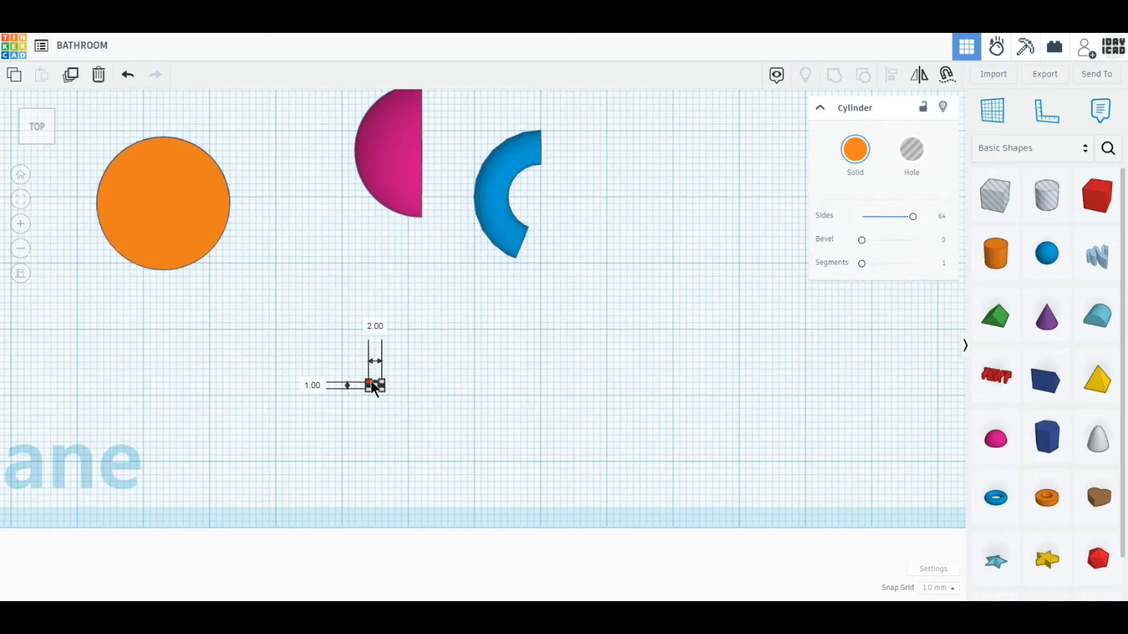
pyautogui.click(376, 417)
pyautogui.scroll(2, 321, 413)
pyautogui.scroll(5, 419, 419)
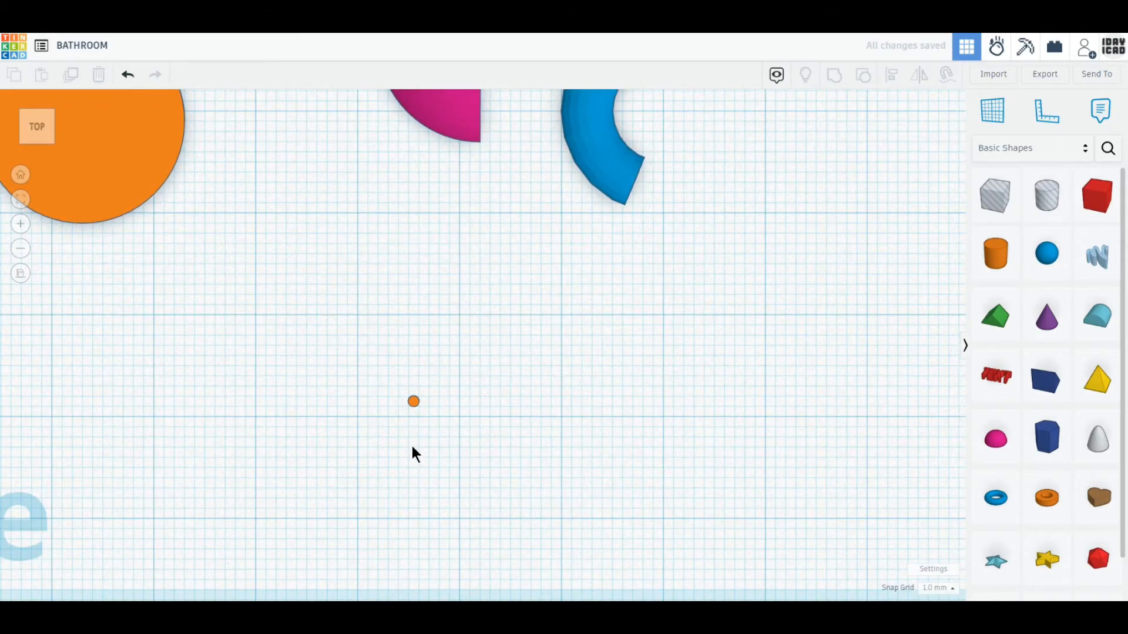
pyautogui.moveTo(470, 326); pyautogui.dragTo(420, 336)
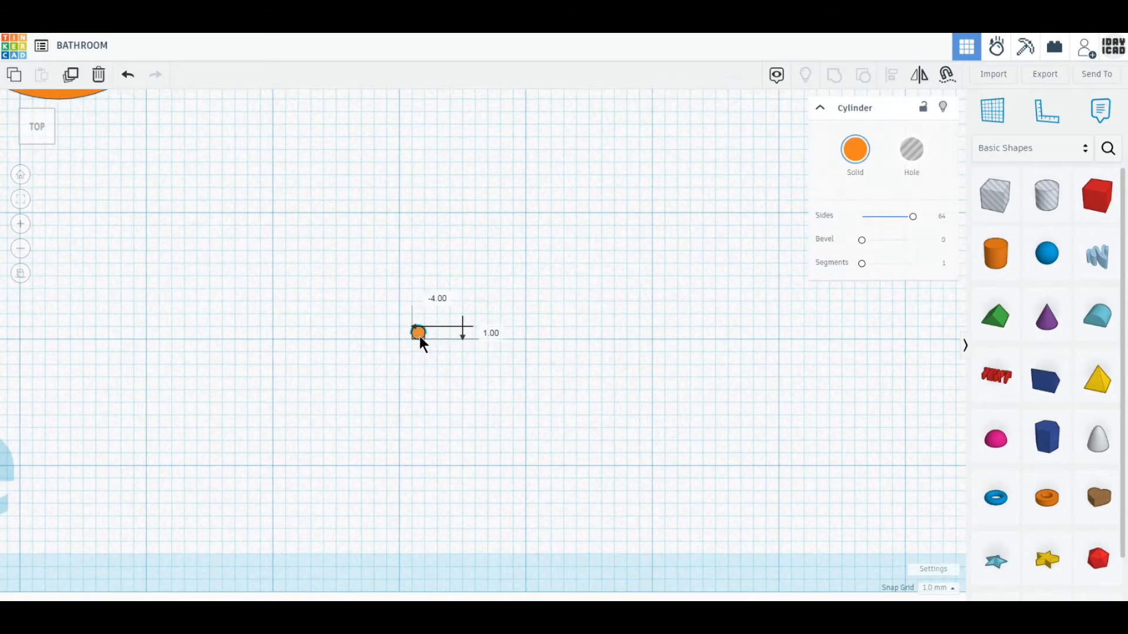
# Duplicate the tiny cylinder repeatedly at 2 mm spacing to the right to form a row of nine.
pyautogui.hotkey('ctrl', 'd')
pyautogui.press('Right')
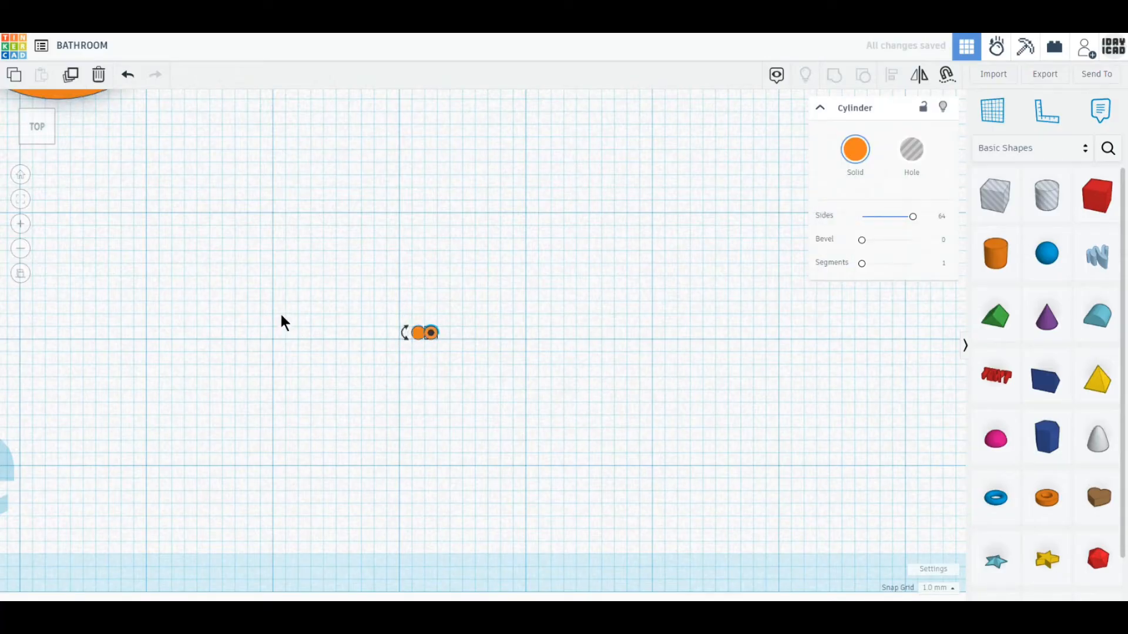
pyautogui.press('Right')
pyautogui.click(68, 80)
pyautogui.click(67, 80)
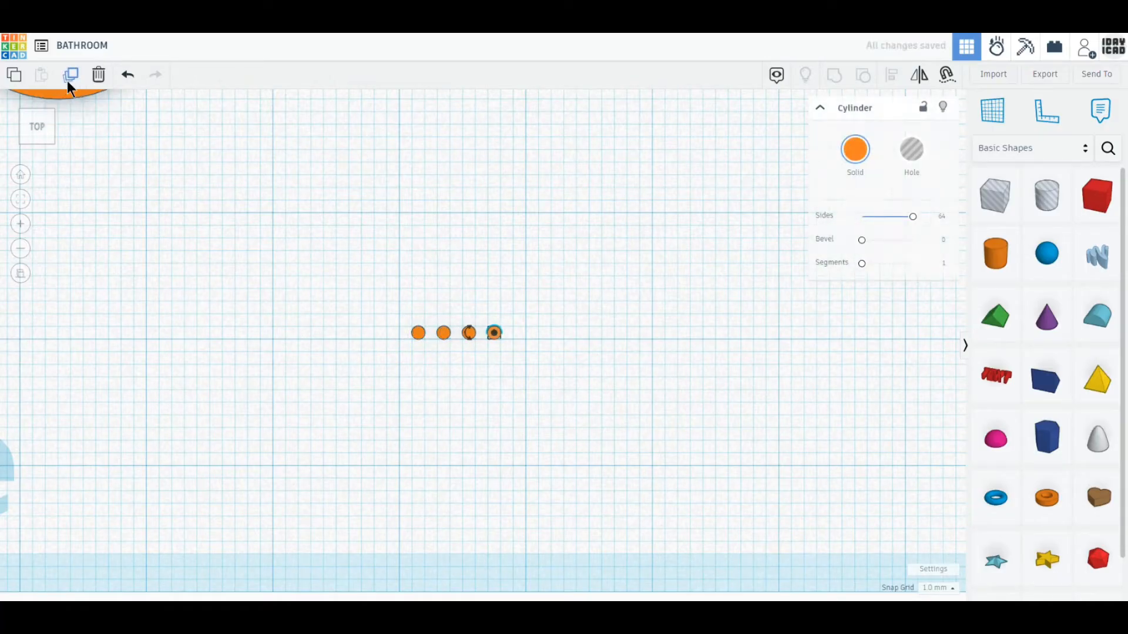
pyautogui.click(67, 80)
pyautogui.click(68, 80)
pyautogui.click(67, 80)
pyautogui.click(67, 80)
pyautogui.click(67, 80)
# Duplicate the row of nine tiny cylinders and rotate the copies about its centre to form eight evenly spaced rows.
pyautogui.moveTo(296, 280); pyautogui.dragTo(673, 410)
pyautogui.click(76, 76)
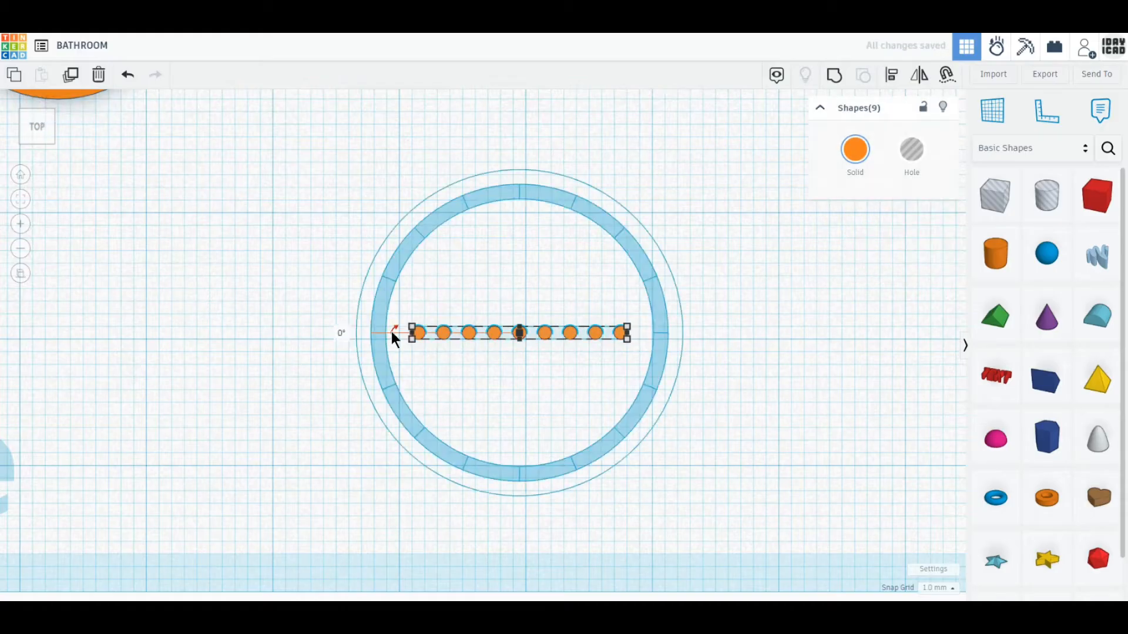
pyautogui.moveTo(392, 332); pyautogui.dragTo(404, 381)
pyautogui.click(73, 79)
pyautogui.click(74, 80)
pyautogui.click(74, 79)
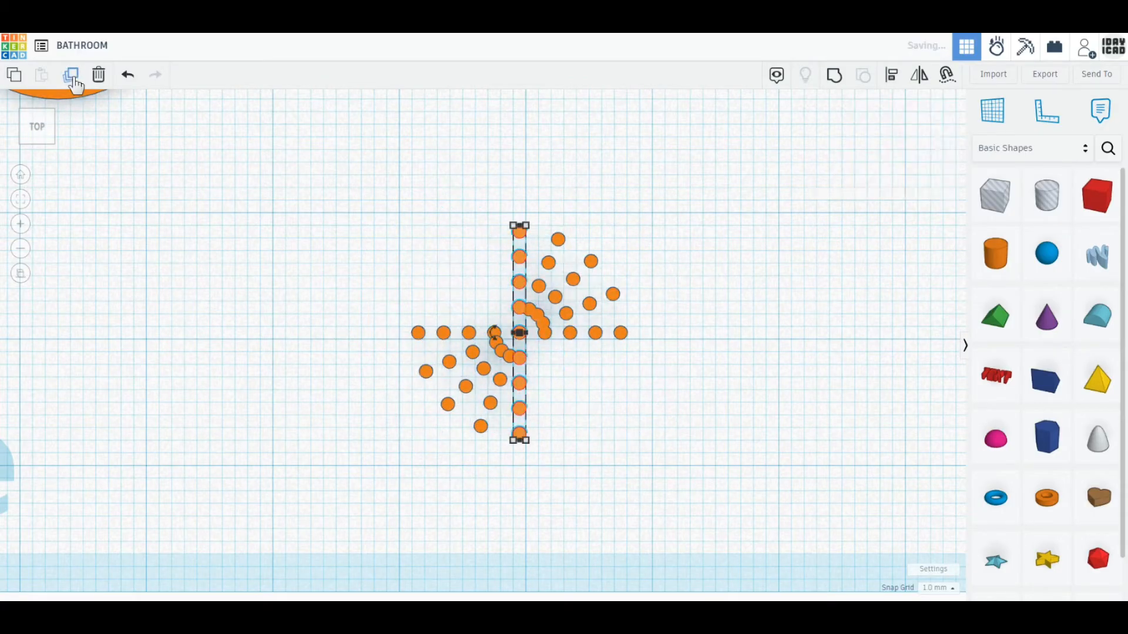
pyautogui.click(73, 79)
pyautogui.click(73, 79)
pyautogui.click(73, 79)
pyautogui.click(194, 275)
pyautogui.scroll(3, 520, 356)
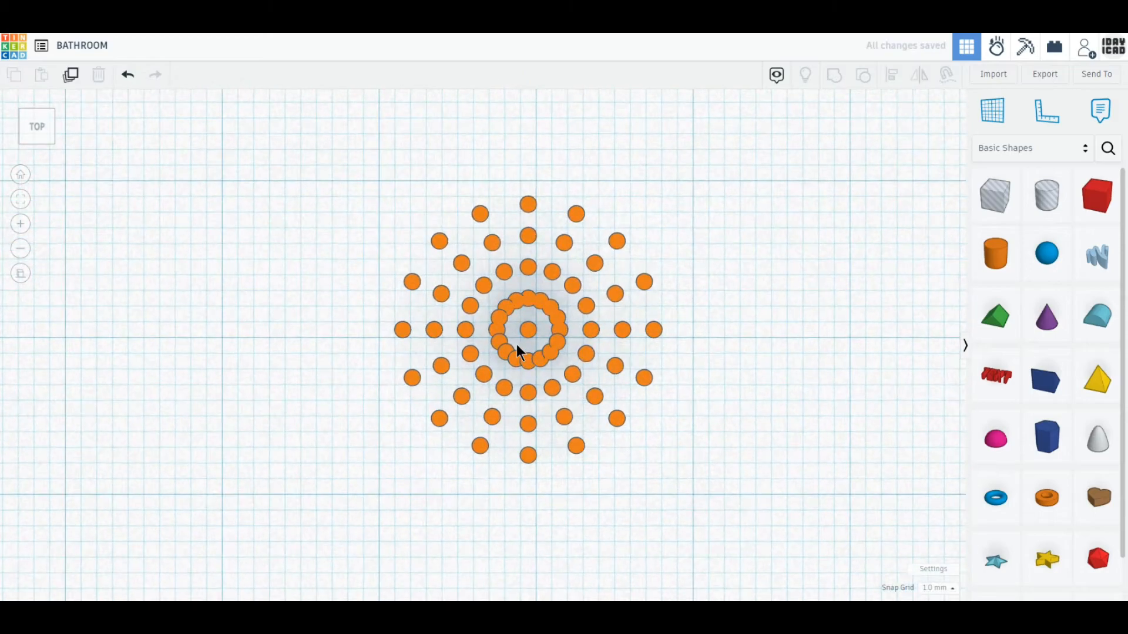
# Thin out the crowded inner ring by deleting every second tiny cylinder on its left and lower sides.
pyautogui.scroll(3, 531, 315)
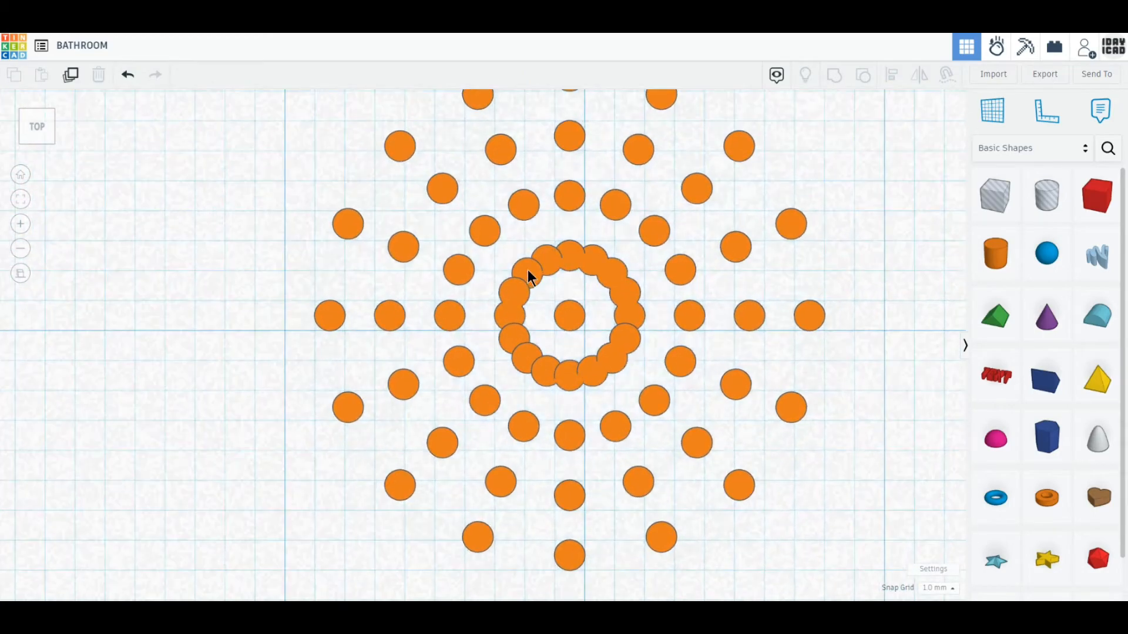
pyautogui.click(515, 292)
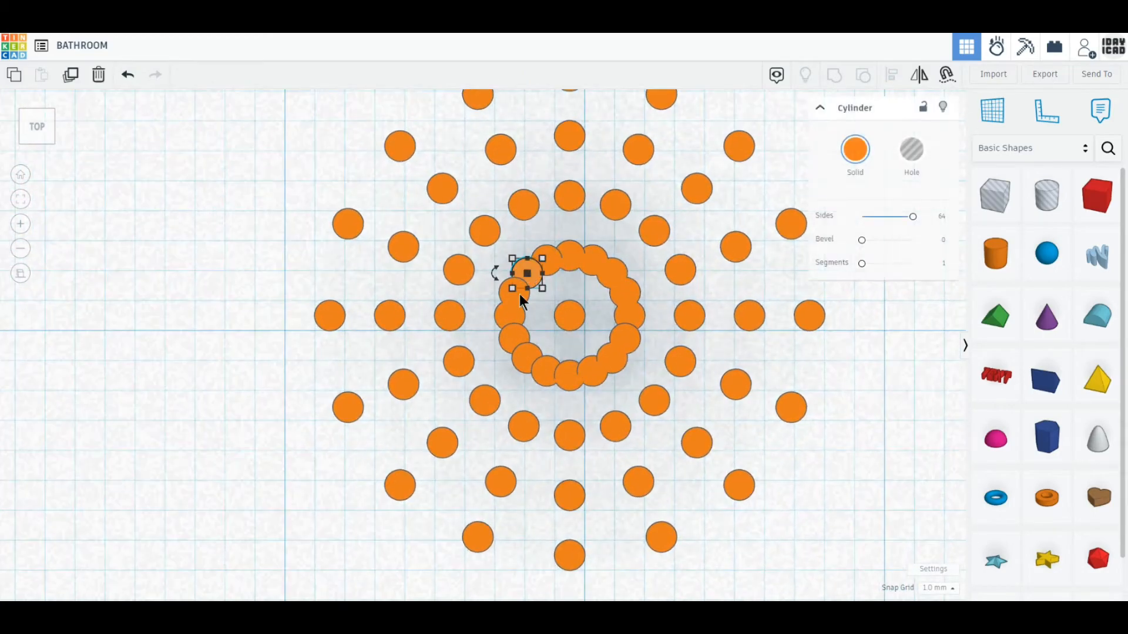
pyautogui.click(99, 74)
pyautogui.click(509, 339)
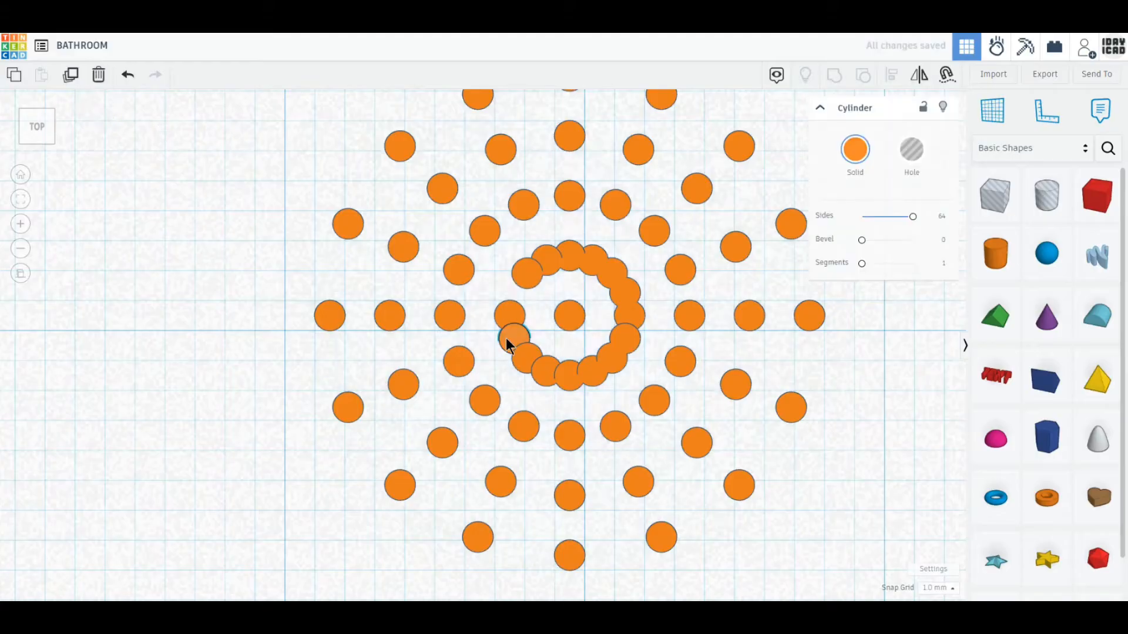
pyautogui.click(71, 76)
pyautogui.click(550, 375)
pyautogui.keyDown('shift'); pyautogui.click(598, 376); pyautogui.keyUp('shift')
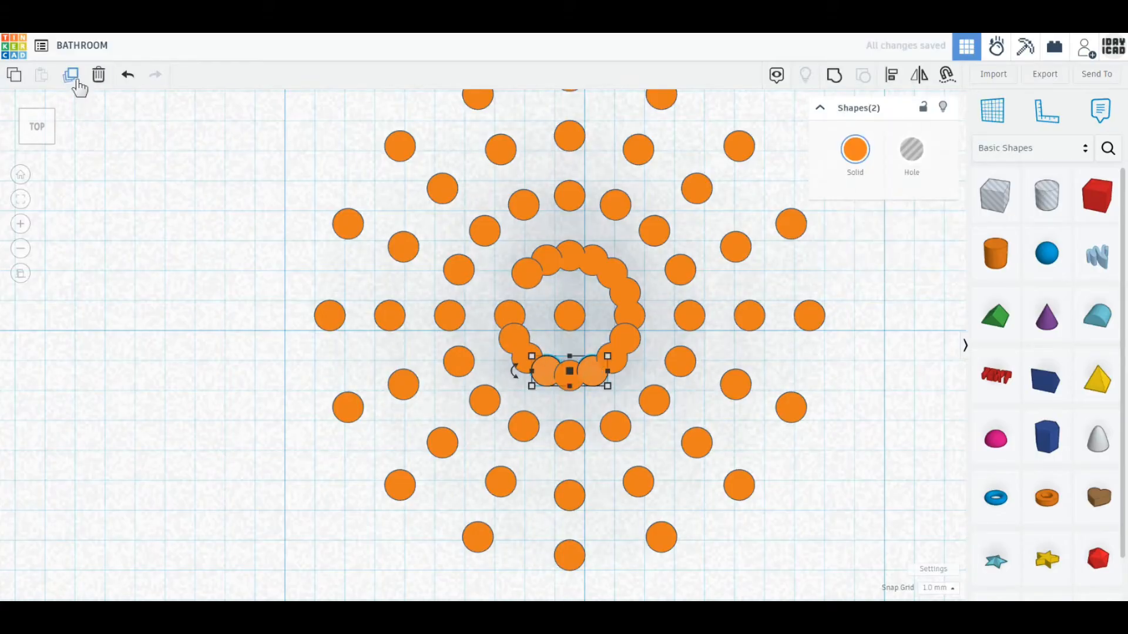
pyautogui.click(99, 74)
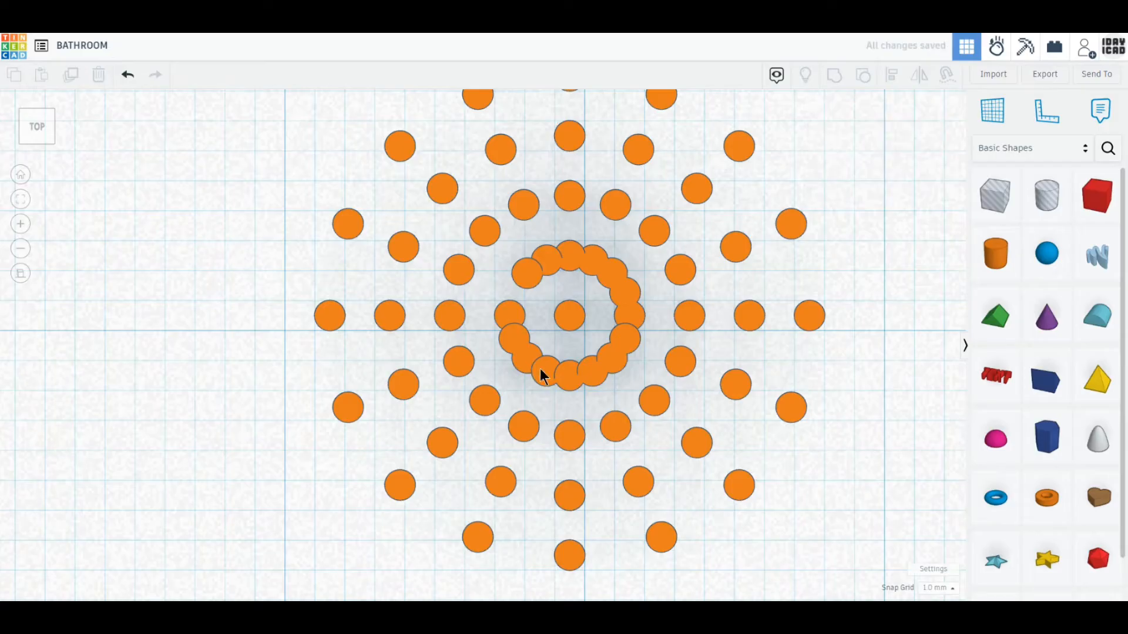
pyautogui.click(542, 371)
pyautogui.keyDown('shift'); pyautogui.click(595, 374); pyautogui.keyUp('shift')
pyautogui.keyDown('shift'); pyautogui.click(511, 337); pyautogui.keyUp('shift')
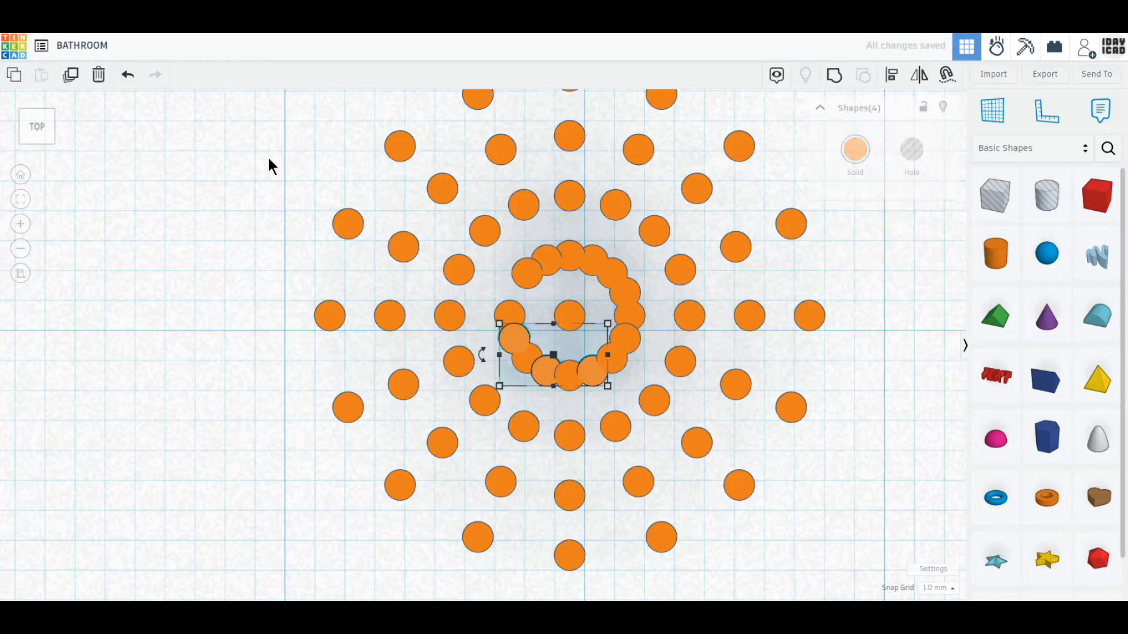
pyautogui.click(99, 74)
# Delete every second tiny cylinder on the right and upper sides of the inner ring.
pyautogui.click(626, 340)
pyautogui.keyDown('shift'); pyautogui.click(617, 291); pyautogui.keyUp('shift')
pyautogui.keyDown('shift'); pyautogui.click(593, 259); pyautogui.keyUp('shift')
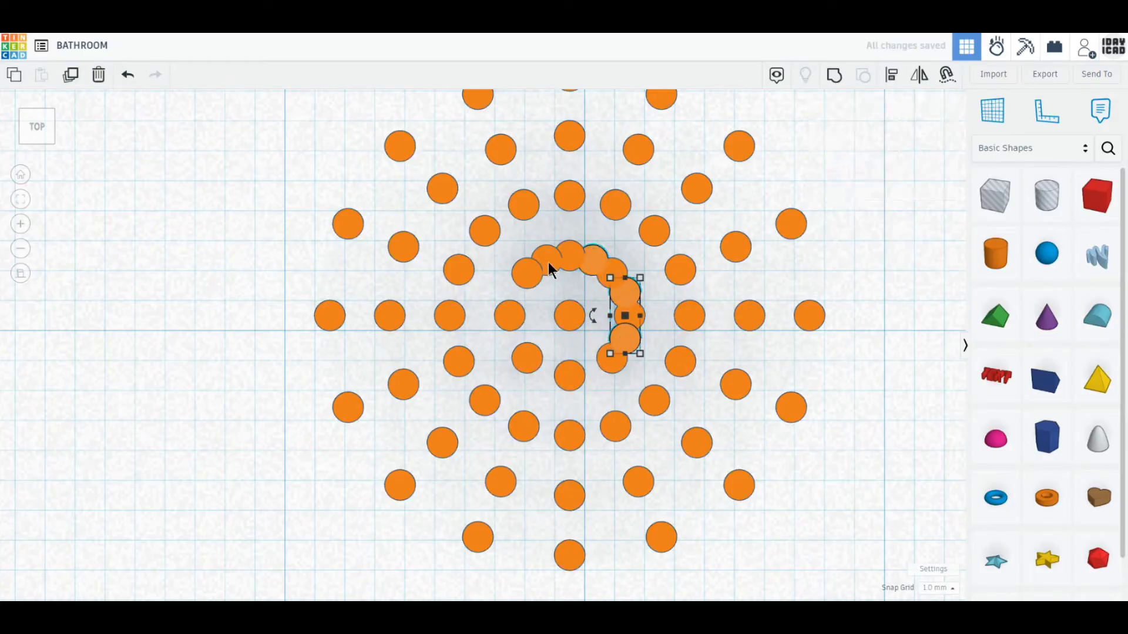
pyautogui.keyDown('shift'); pyautogui.click(547, 263); pyautogui.keyUp('shift')
pyautogui.click(98, 74)
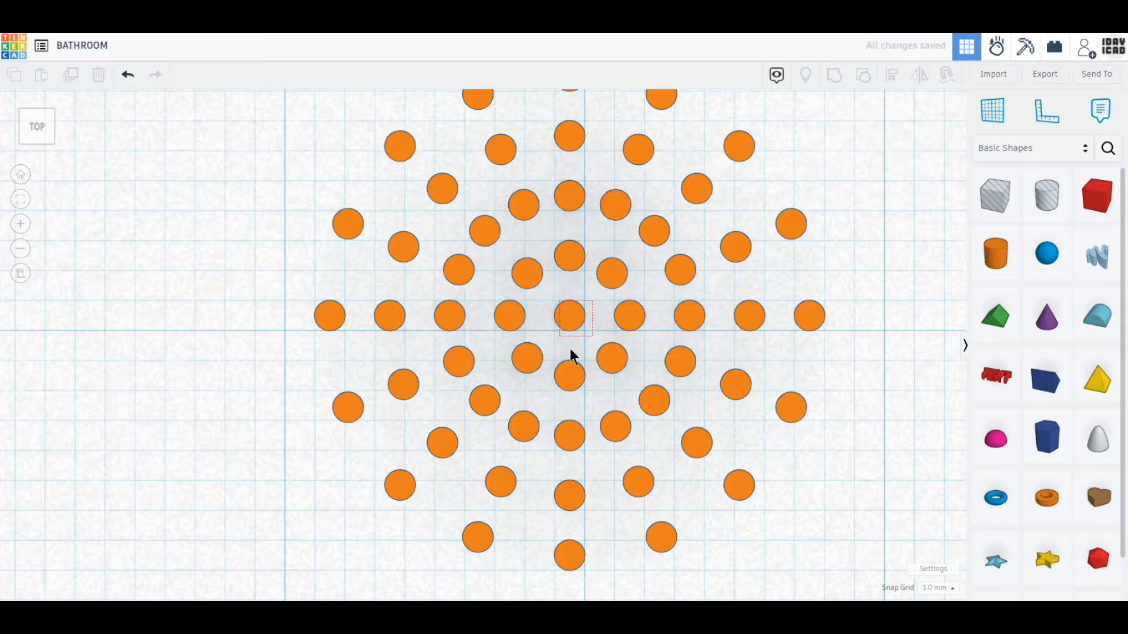
# Replace the stacked cylinders at the pattern's centre with one duplicate of the neighbouring cylinder, moved 2 mm left.
pyautogui.click(569, 315)
pyautogui.click(100, 75)
pyautogui.click(629, 315)
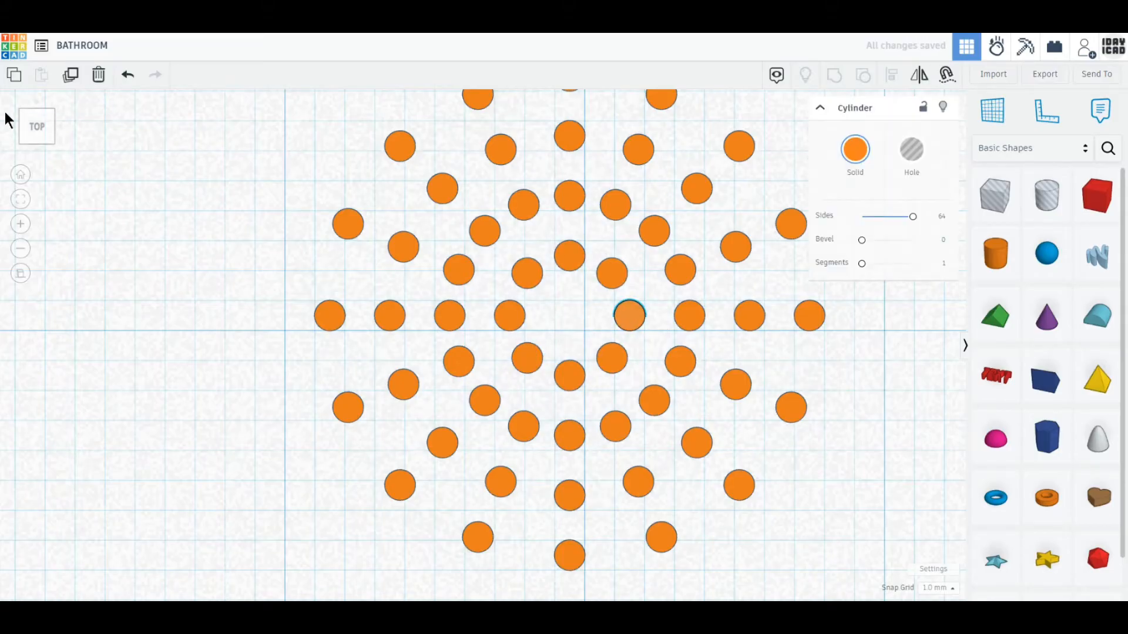
pyautogui.click(72, 76)
pyautogui.click(142, 280)
pyautogui.moveTo(633, 316); pyautogui.dragTo(575, 316)
pyautogui.scroll(-3, 537, 403)
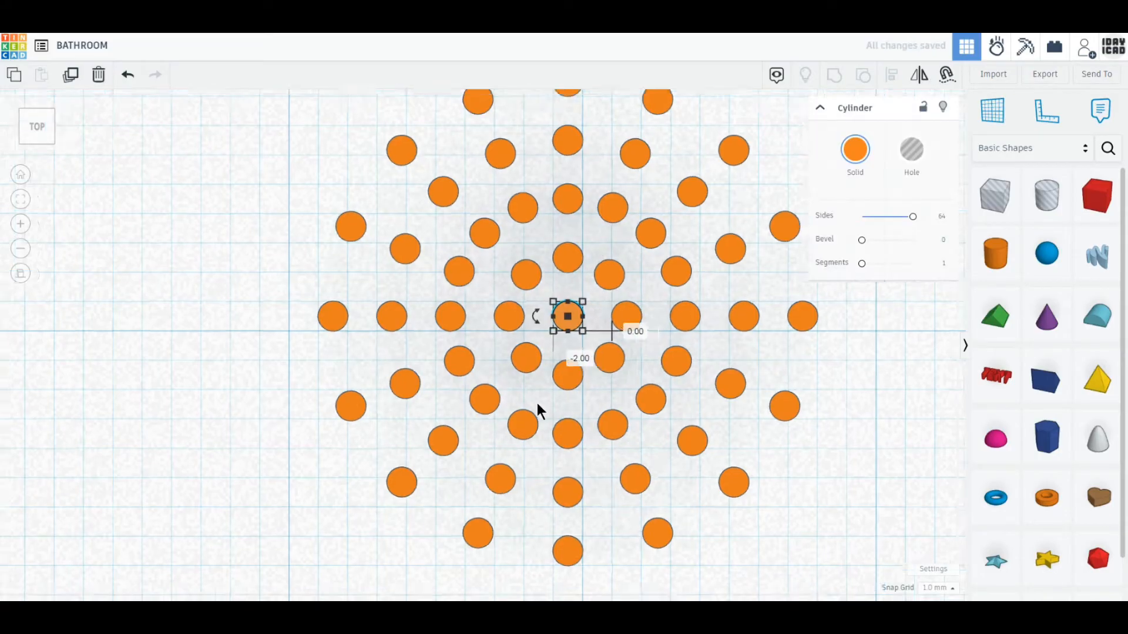
# Turn all the tiny cylinders into holes and group them.
pyautogui.moveTo(790, 561); pyautogui.dragTo(249, 119)
pyautogui.hotkey('ctrl', 'a')
pyautogui.click(912, 151)
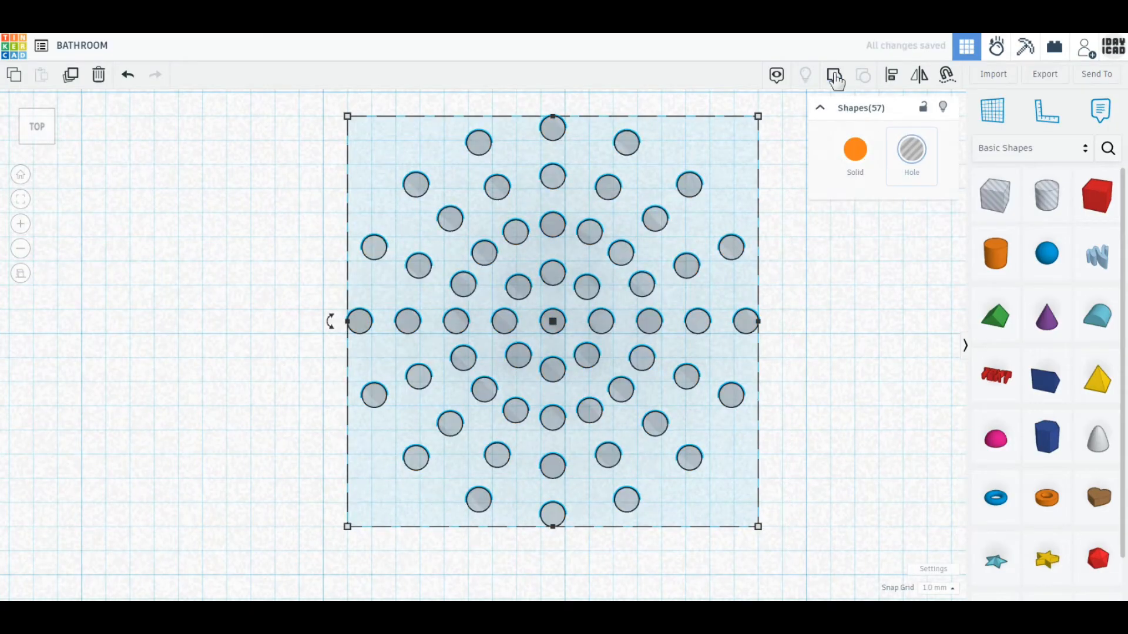
pyautogui.hotkey('ctrl', 'g')
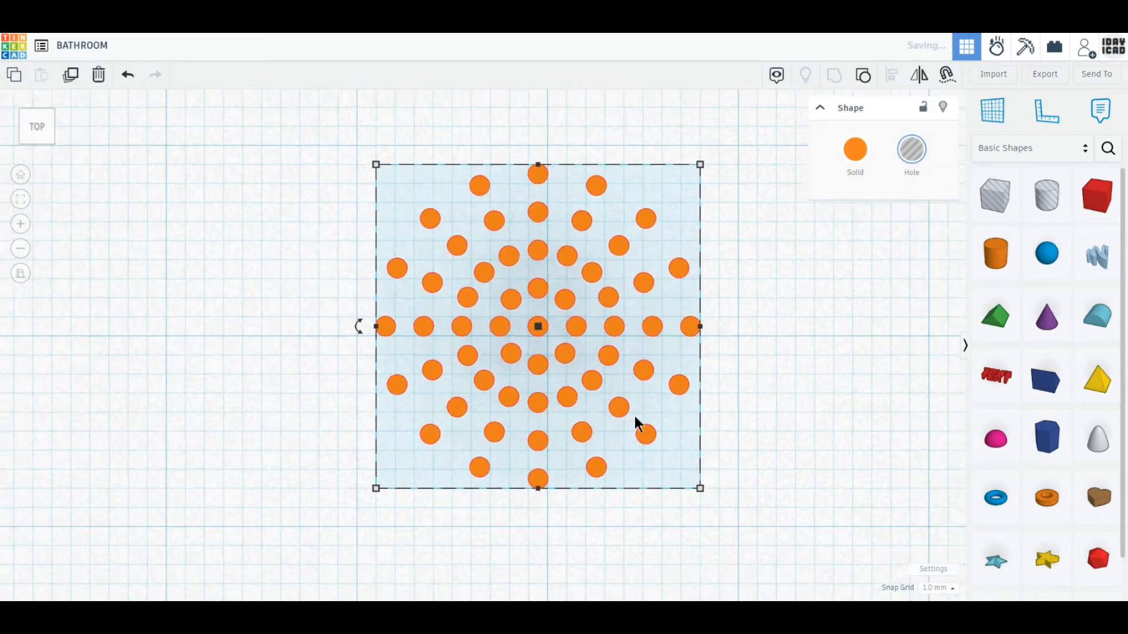
# Make the dot pattern a hole, centre it on the large cylinder in plan, and group the two to perforate the disc.
pyautogui.scroll(-3, 635, 416)
pyautogui.scroll(-2, 628, 417)
pyautogui.moveTo(174, 139); pyautogui.dragTo(340, 413)
pyautogui.click(594, 449)
pyautogui.moveTo(718, 278); pyautogui.dragTo(732, 402, button='middle')
pyautogui.scroll(-2, 681, 386)
pyautogui.click(549, 464)
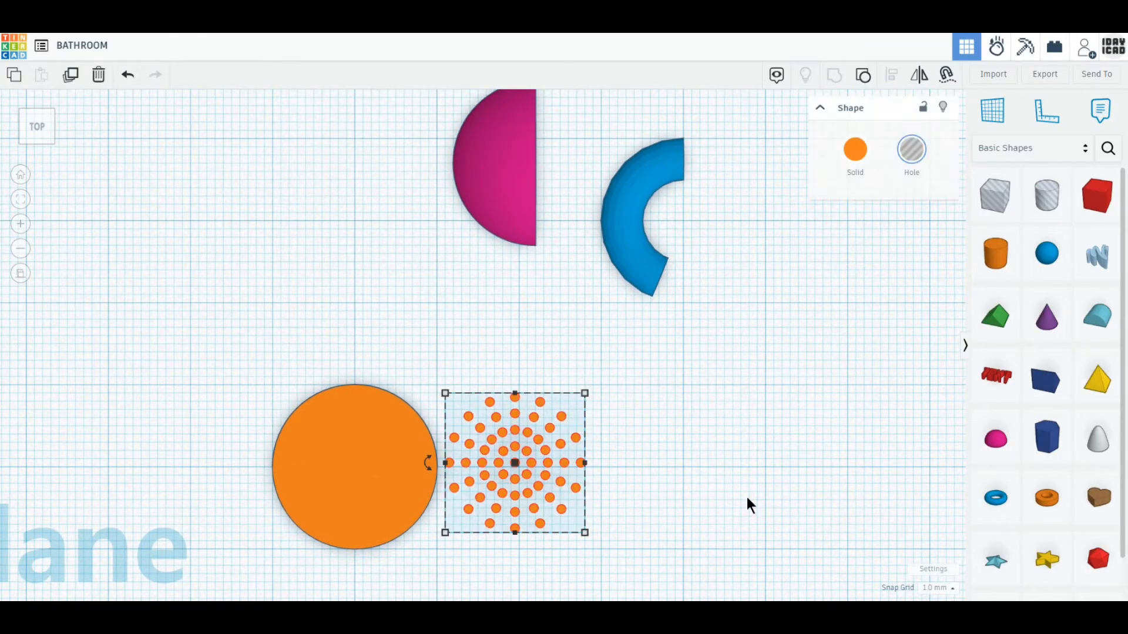
pyautogui.press('h')
pyautogui.keyDown('shift'); pyautogui.click(406, 470); pyautogui.keyUp('shift')
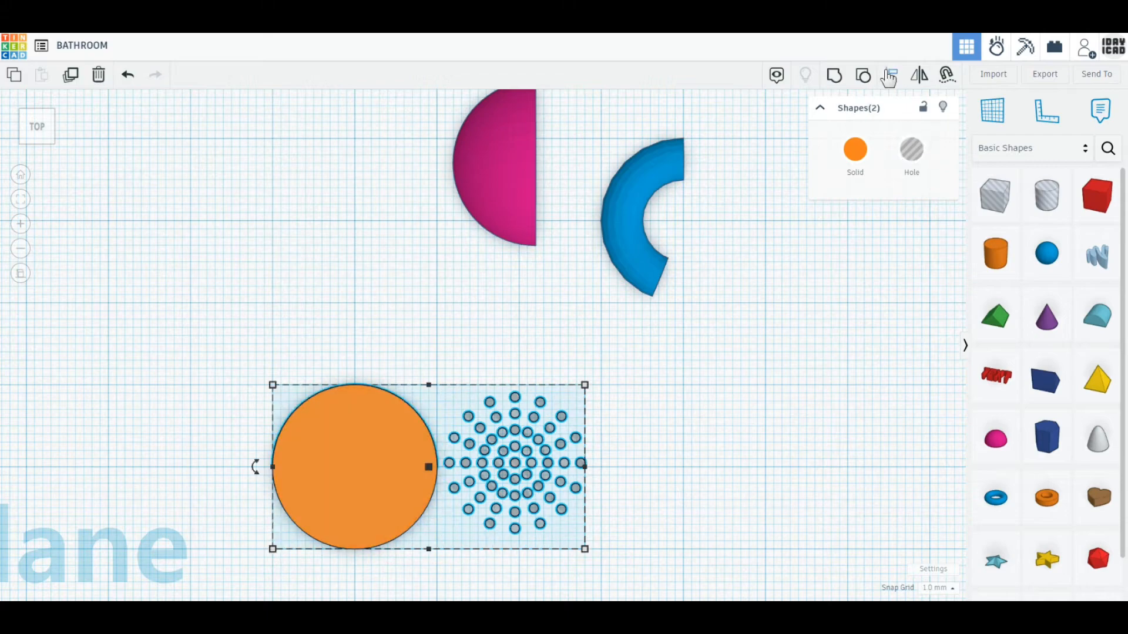
pyautogui.click(889, 75)
pyautogui.click(429, 565)
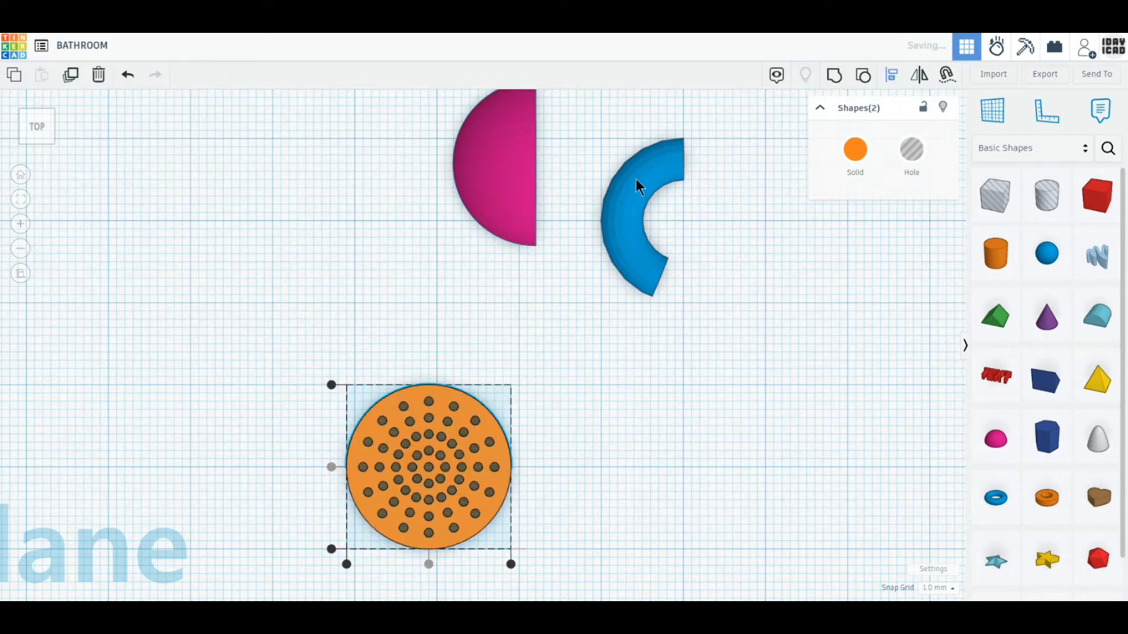
pyautogui.click(834, 78)
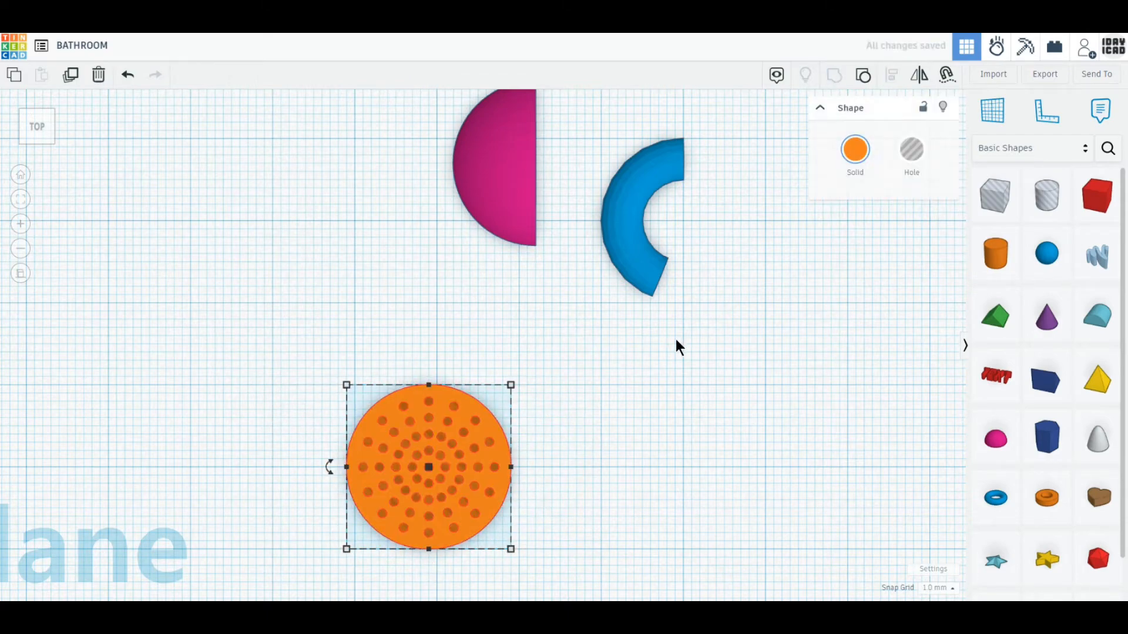
# Move the pink half sphere onto the blue bend's upper end and fit the perforated disc, rotated 90°, against its flat face.
pyautogui.click(599, 272)
pyautogui.moveTo(501, 183); pyautogui.dragTo(729, 188)
pyautogui.click(453, 446)
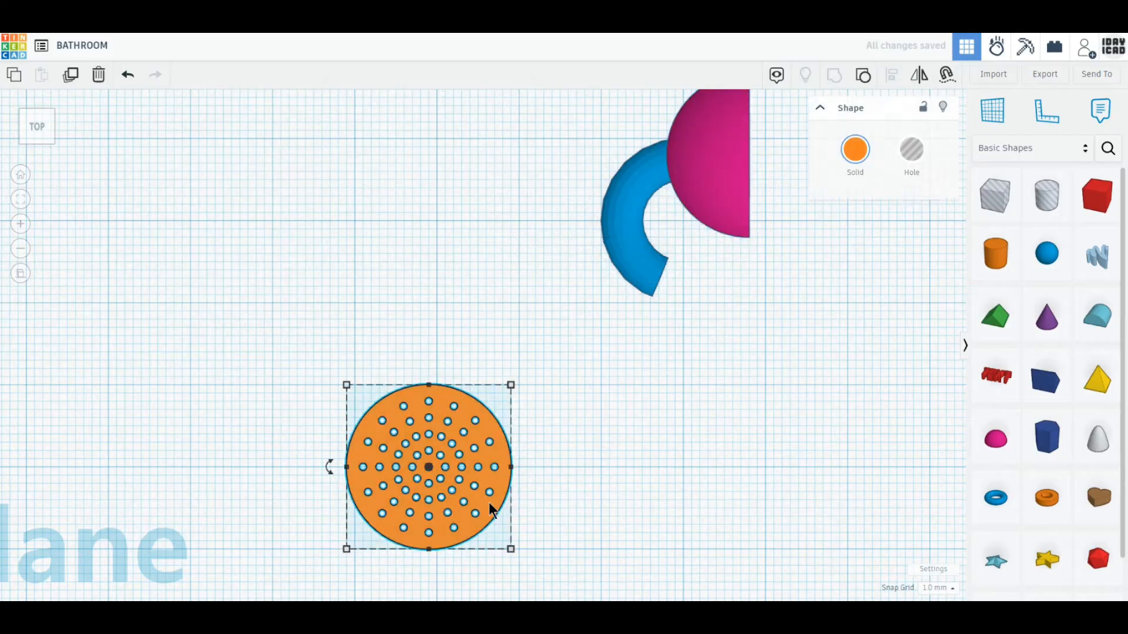
pyautogui.moveTo(488, 502); pyautogui.dragTo(435, 453, button='right')
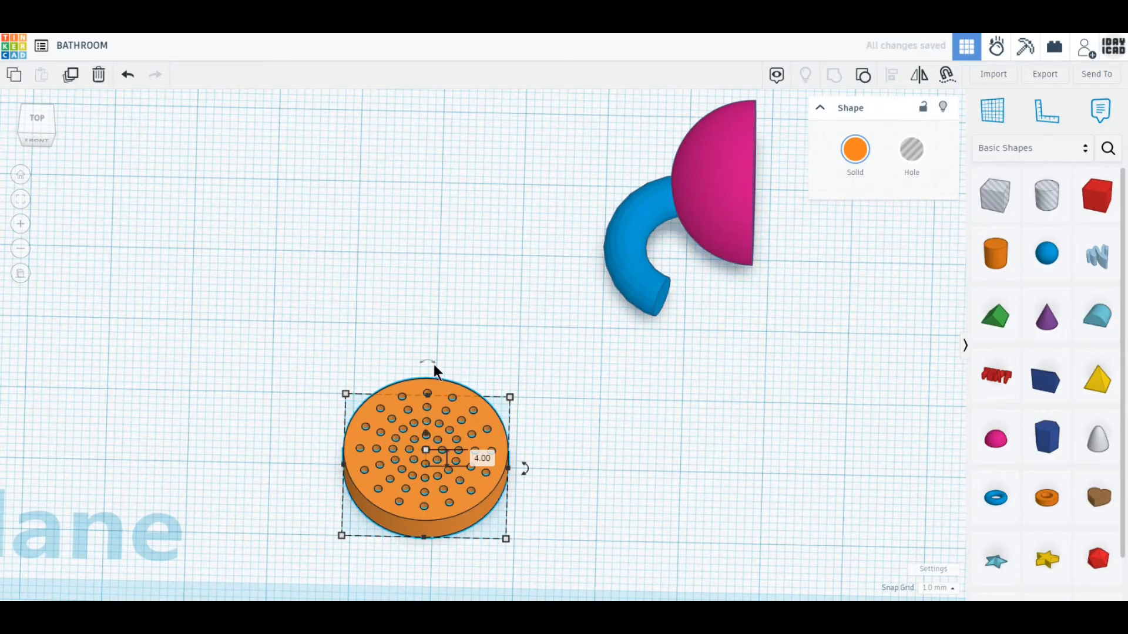
pyautogui.moveTo(434, 365); pyautogui.dragTo(463, 389)
pyautogui.click(37, 121)
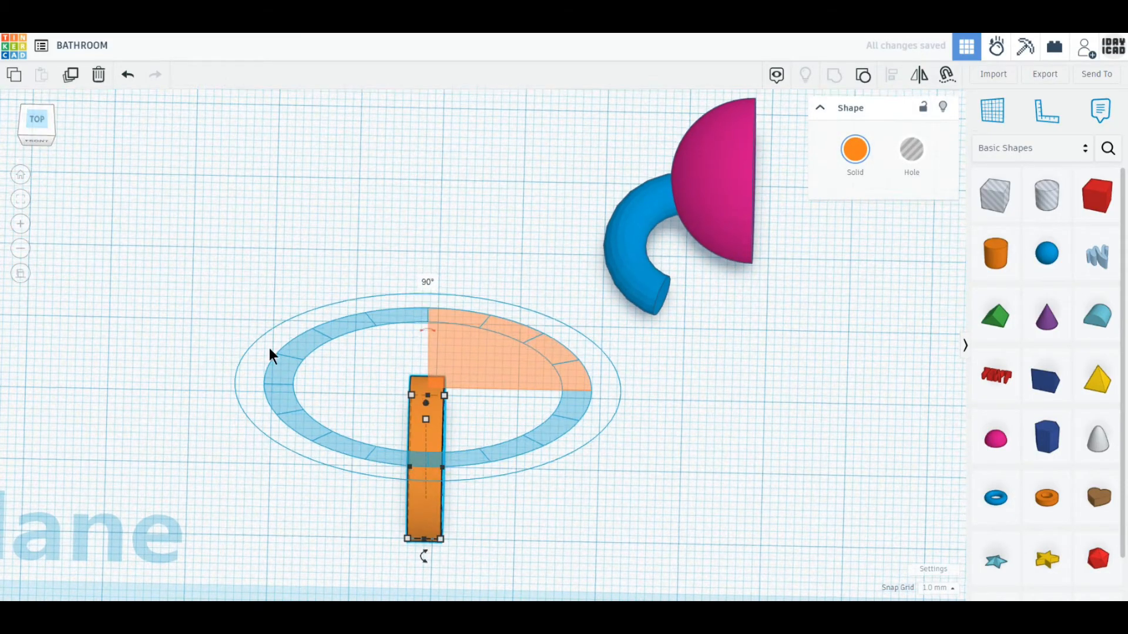
pyautogui.moveTo(309, 480); pyautogui.dragTo(580, 231)
# Set the straight orange cylinder's length to 120 mm and rotate the shower head and blue bend to meet its end.
pyautogui.moveTo(621, 109); pyautogui.dragTo(571, 361)
pyautogui.click(584, 438)
pyautogui.write('120')
pyautogui.press('Return')
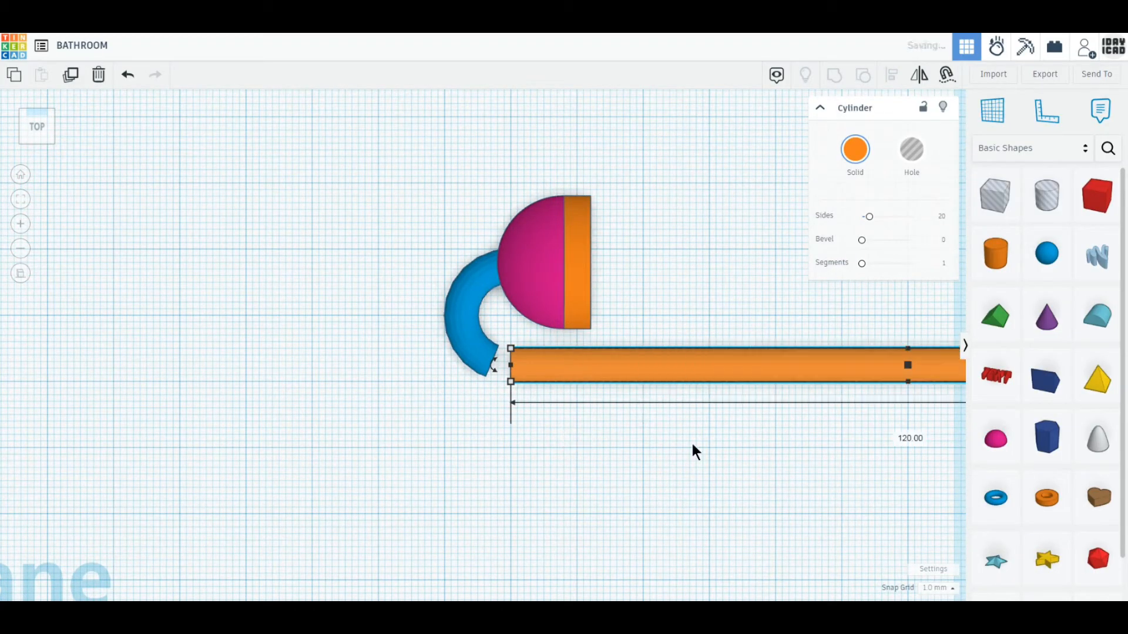
pyautogui.moveTo(496, 283); pyautogui.dragTo(583, 419)
pyautogui.scroll(-2, 514, 383)
# Centre the disc, half sphere, bend and long pipe in height and group them into one shower.
pyautogui.keyDown('shift'); pyautogui.click(546, 365); pyautogui.keyUp('shift')
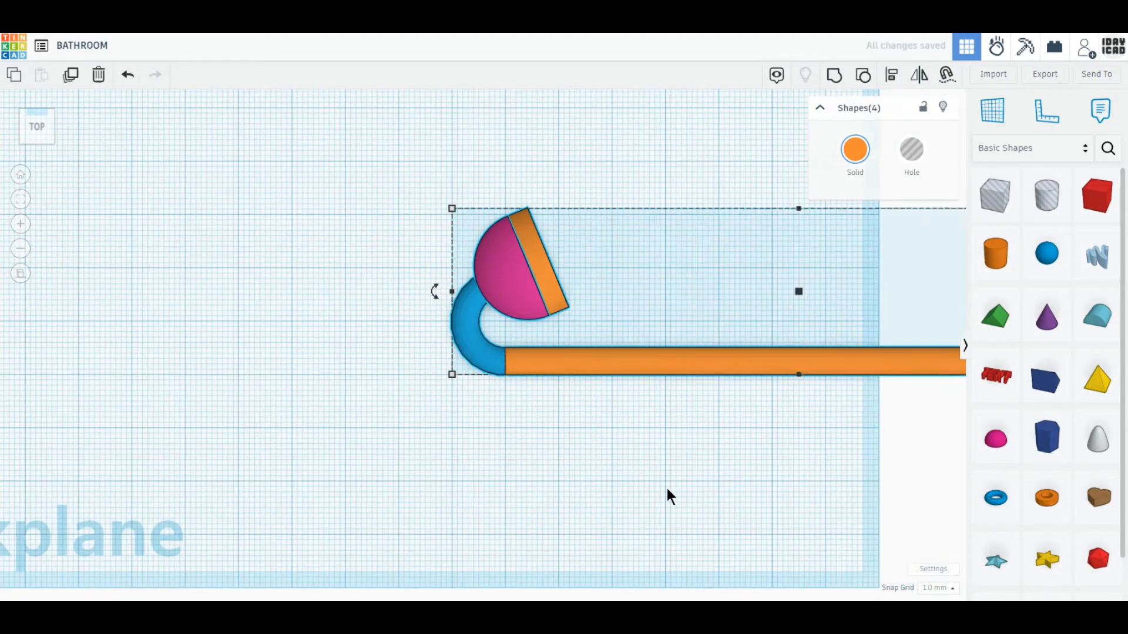
pyautogui.moveTo(668, 488); pyautogui.dragTo(748, 460, button='right')
pyautogui.moveTo(749, 460); pyautogui.dragTo(498, 376, button='middle')
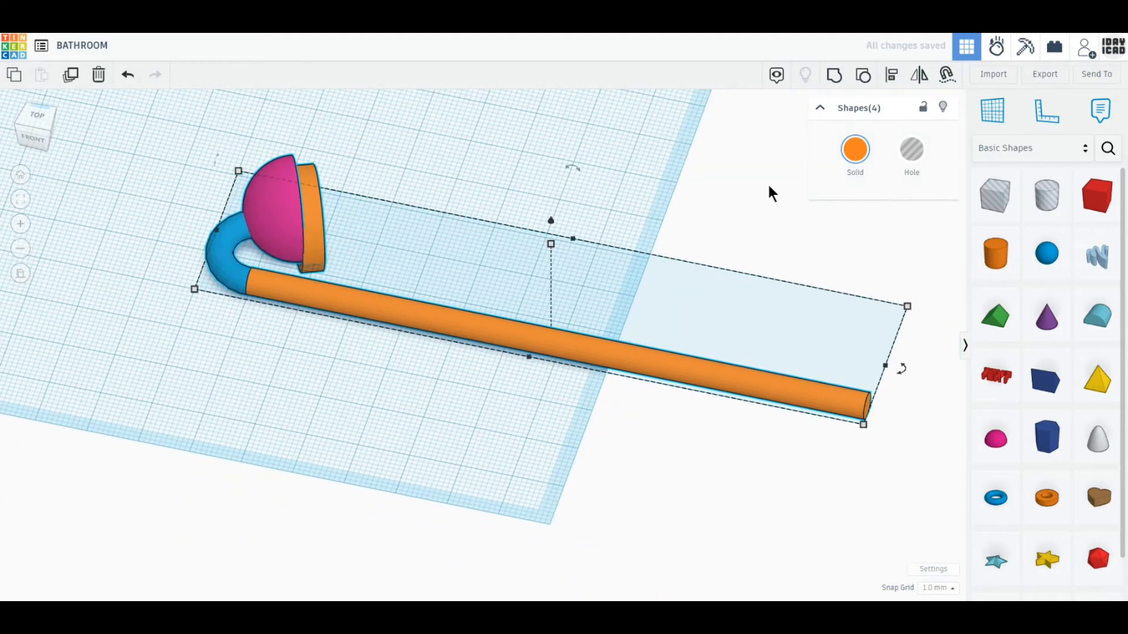
pyautogui.click(891, 74)
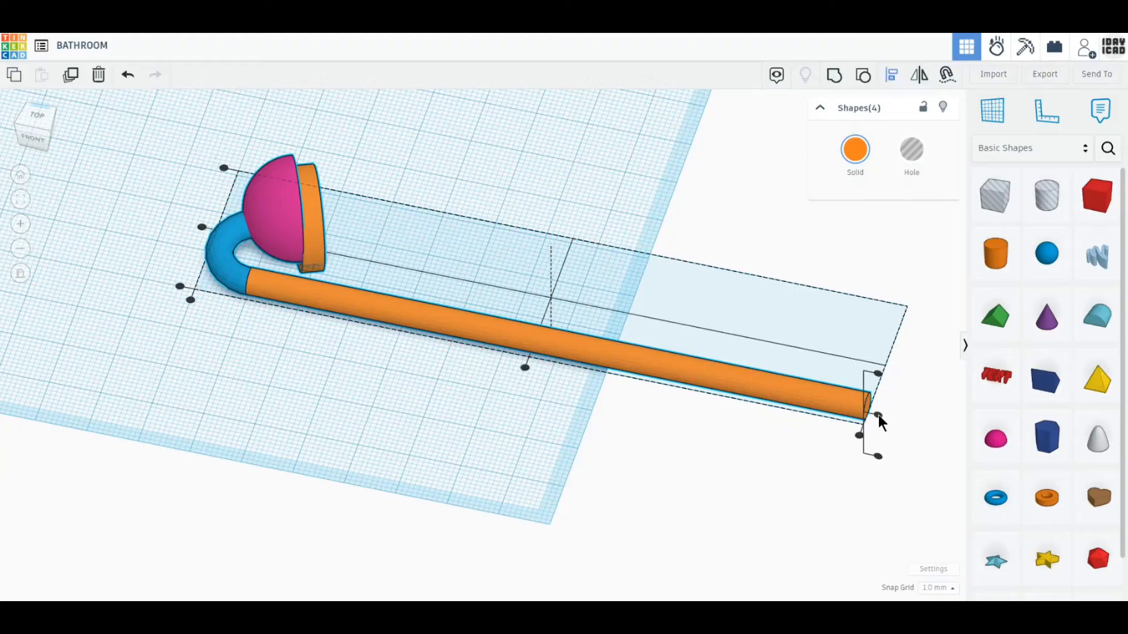
pyautogui.click(836, 85)
# Colour the grouped shower silver grey.
pyautogui.click(855, 149)
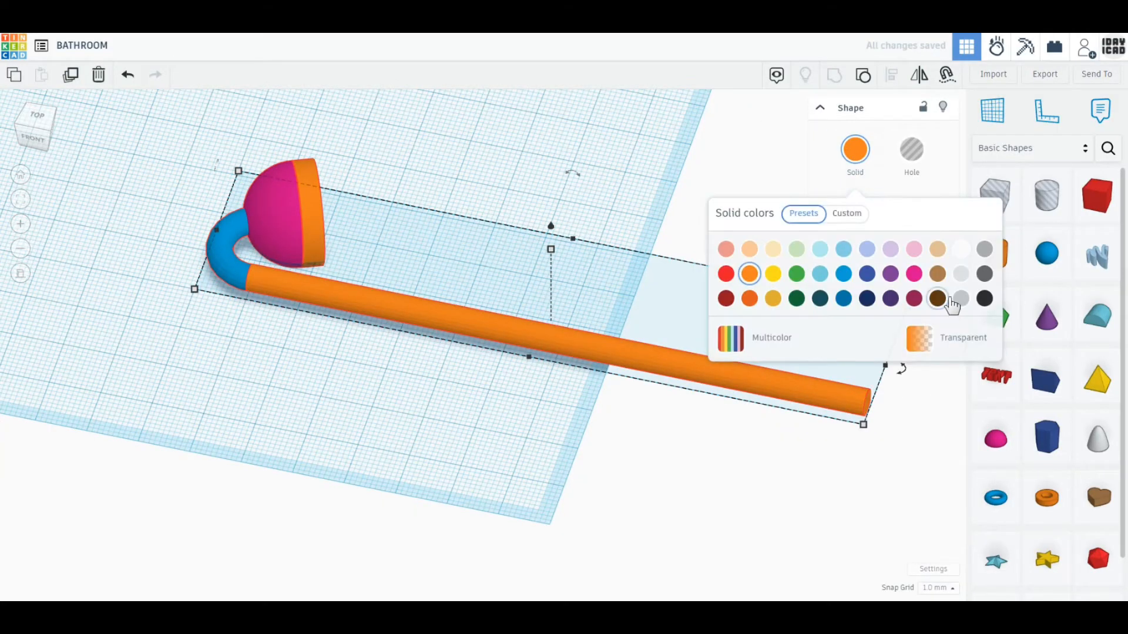
pyautogui.click(961, 297)
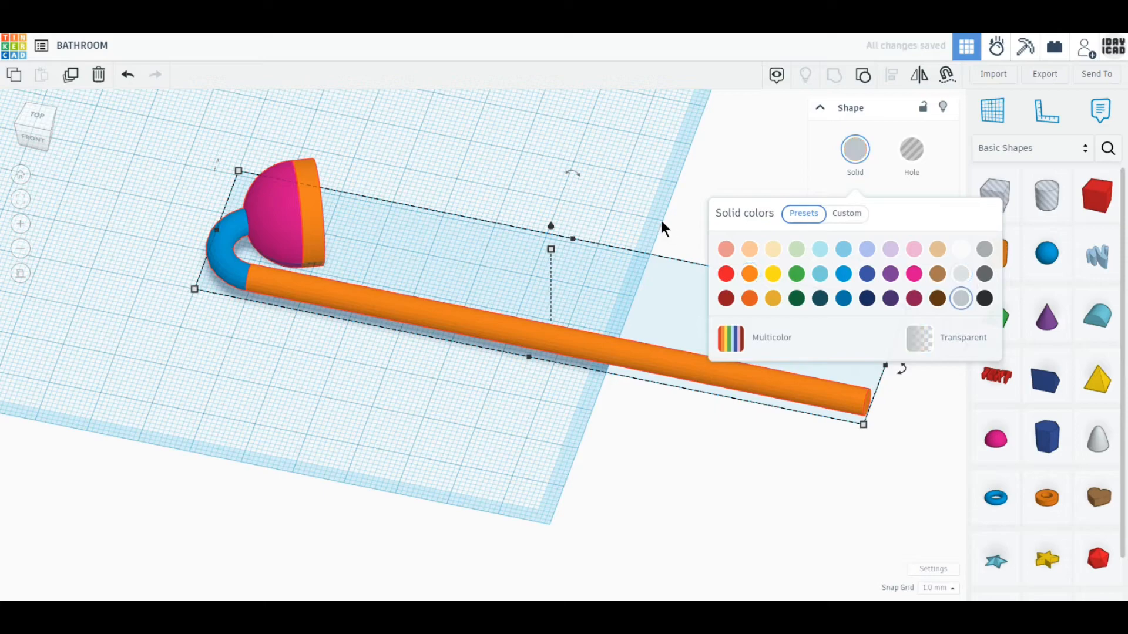
pyautogui.click(636, 220)
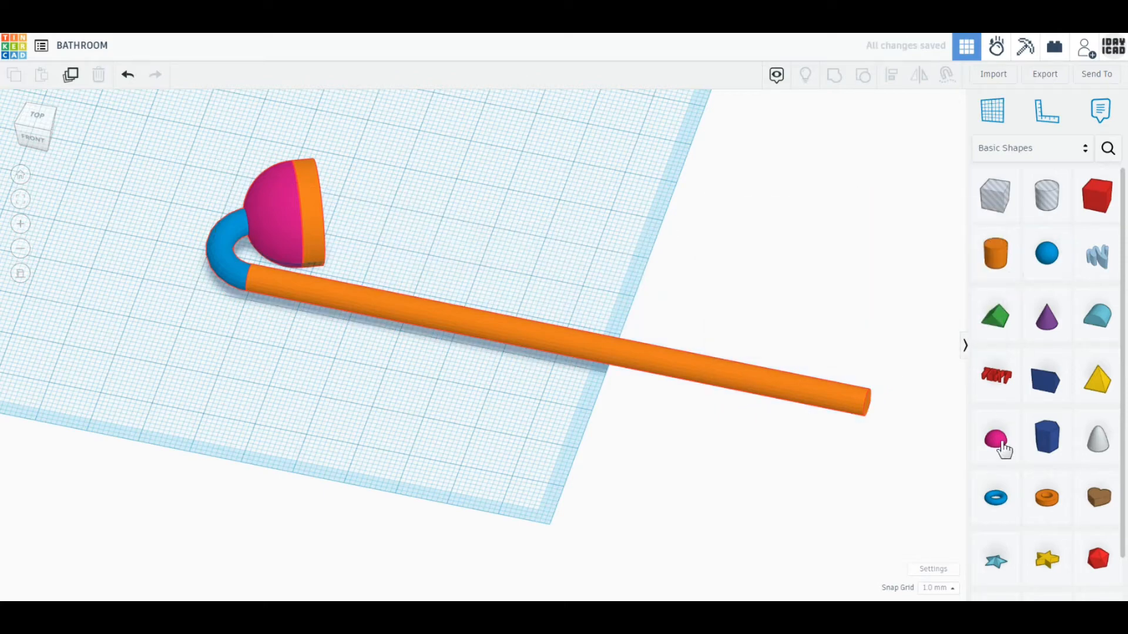
# Add a shortened cylinder in front of the pipe with a 6 by 6 mm base, 64 sides, bevel 2.5 and 10 segments.
pyautogui.click(996, 254)
pyautogui.click(491, 433)
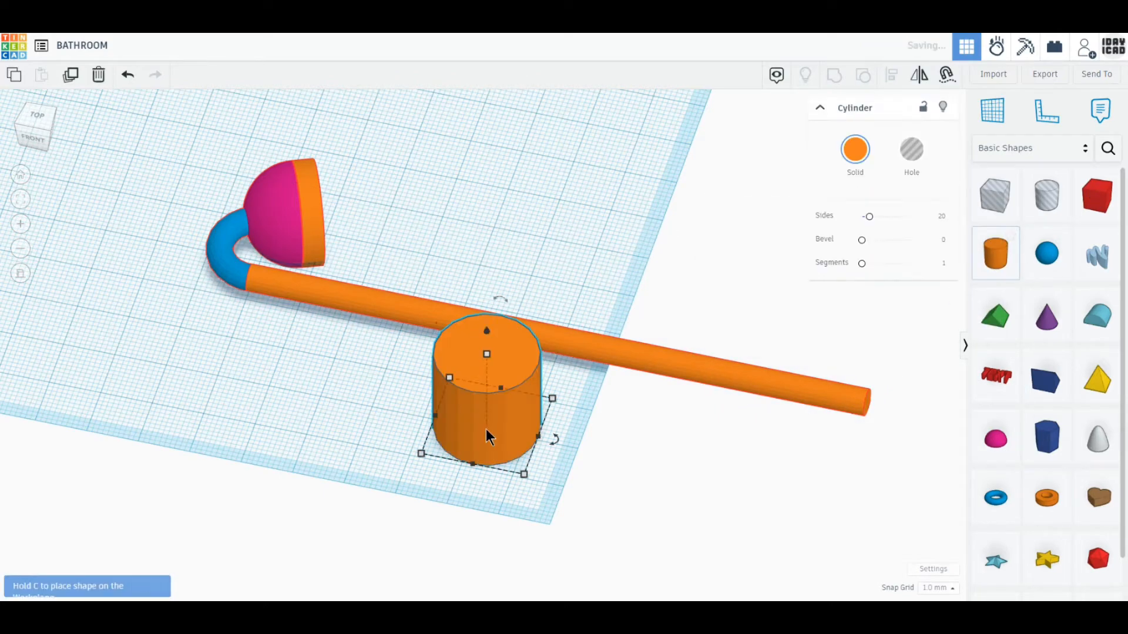
pyautogui.moveTo(524, 474); pyautogui.dragTo(471, 409)
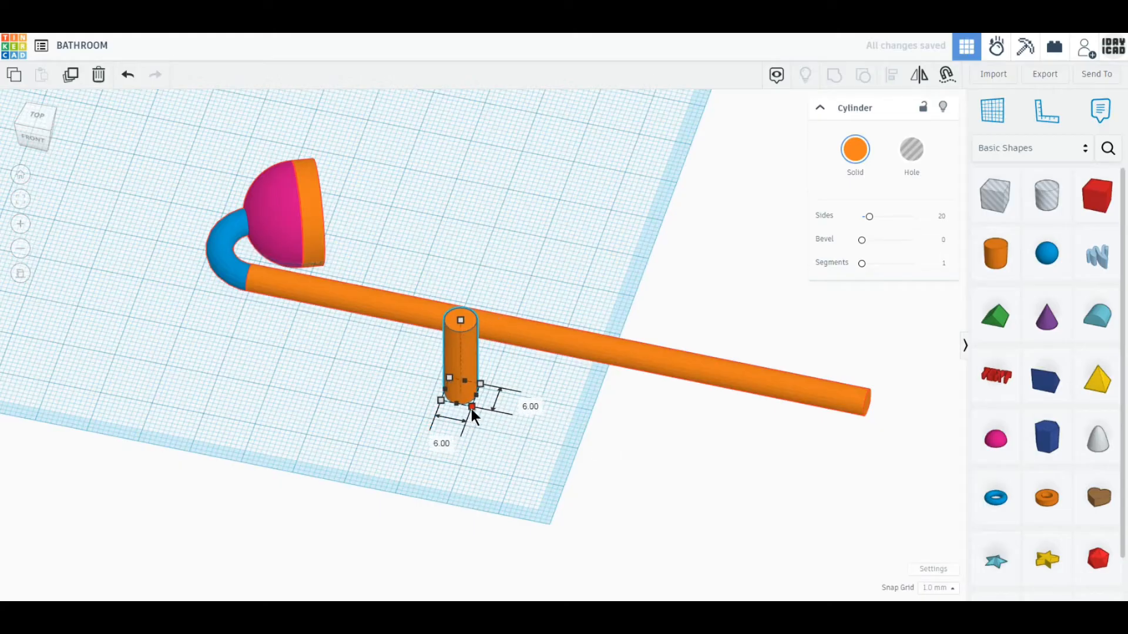
pyautogui.moveTo(870, 217); pyautogui.dragTo(965, 215)
pyautogui.moveTo(862, 240); pyautogui.dragTo(913, 263)
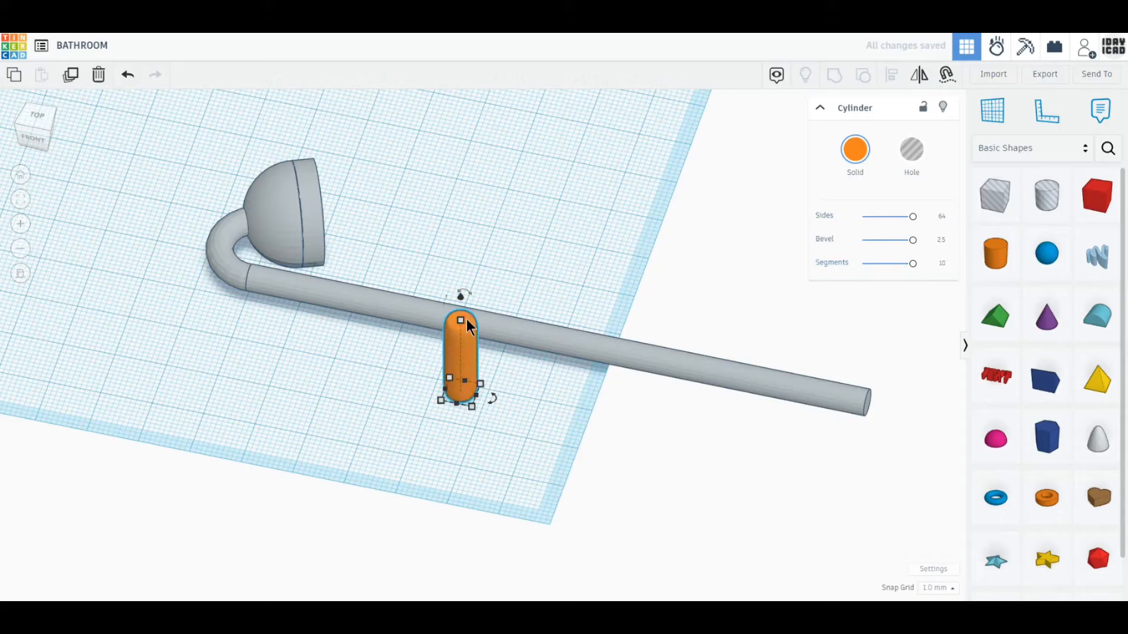
pyautogui.moveTo(461, 320); pyautogui.dragTo(469, 370)
# Rotate the shower 90° so it stands upright and set its height above the workplane to 0.
pyautogui.click(528, 332)
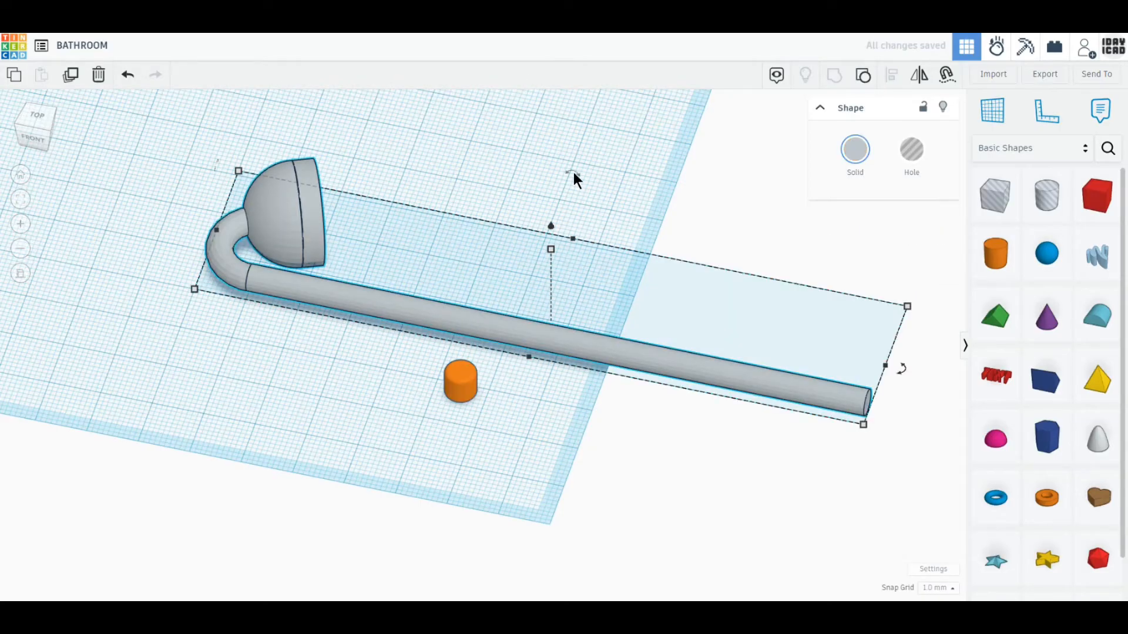
pyautogui.moveTo(574, 172); pyautogui.dragTo(443, 256)
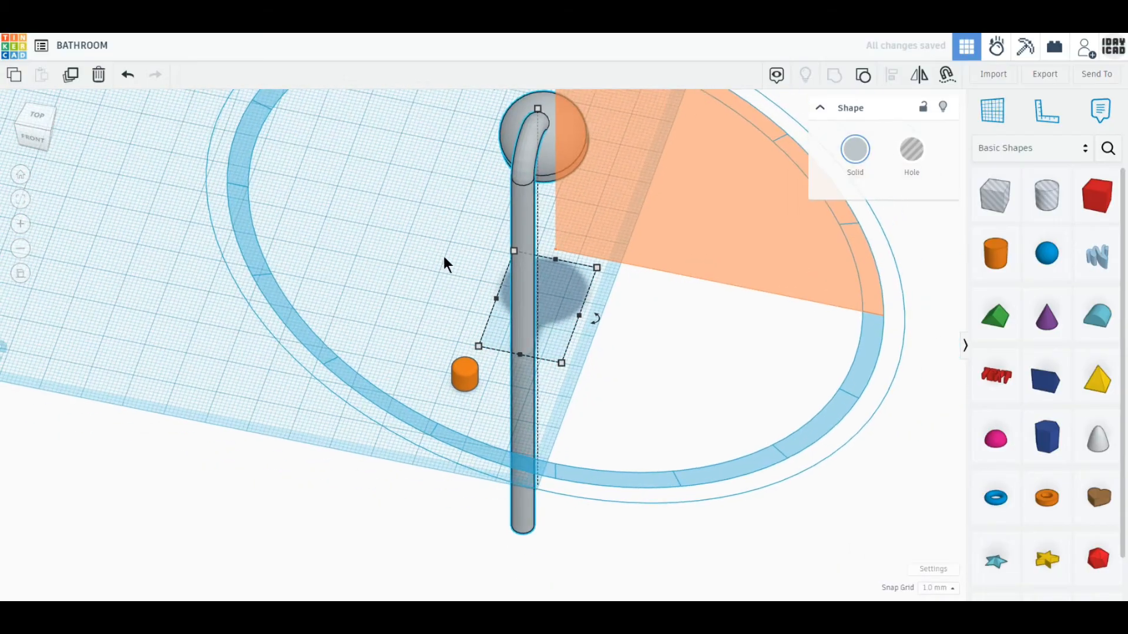
pyautogui.click(443, 256)
pyautogui.moveTo(521, 169); pyautogui.dragTo(520, 255, button='middle')
pyautogui.click(525, 226)
pyautogui.moveTo(537, 175); pyautogui.dragTo(542, 168)
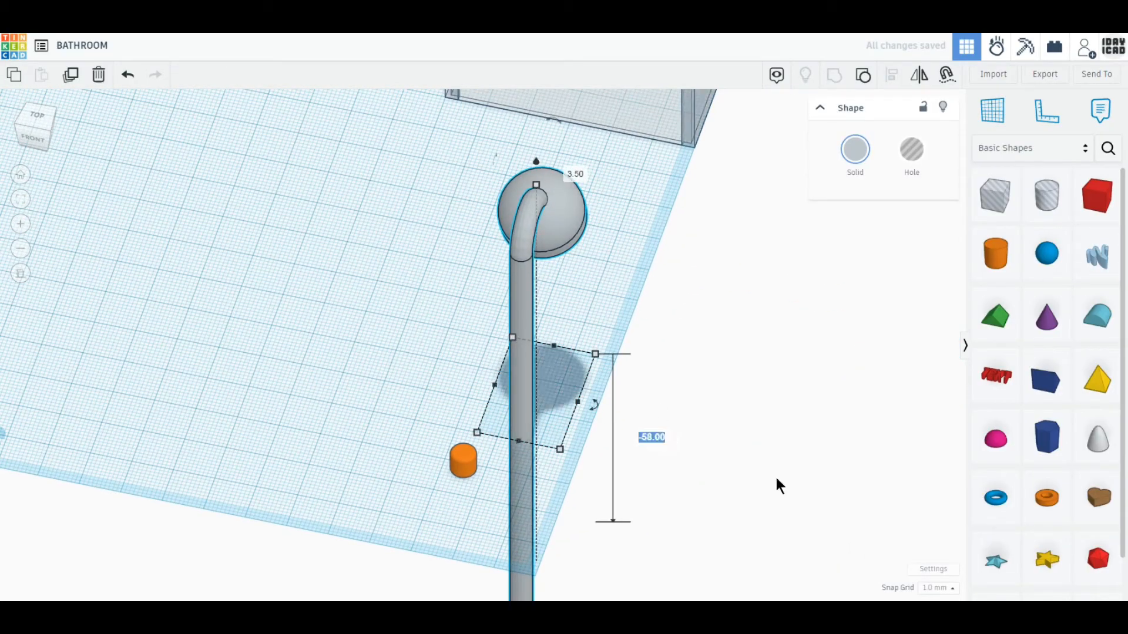
pyautogui.write('0')
pyautogui.press('Return')
# Turn the small orange cylinder onto its side and raise it to 50 mm above the workplane.
pyautogui.click(465, 462)
pyautogui.moveTo(464, 469); pyautogui.dragTo(395, 517, button='right')
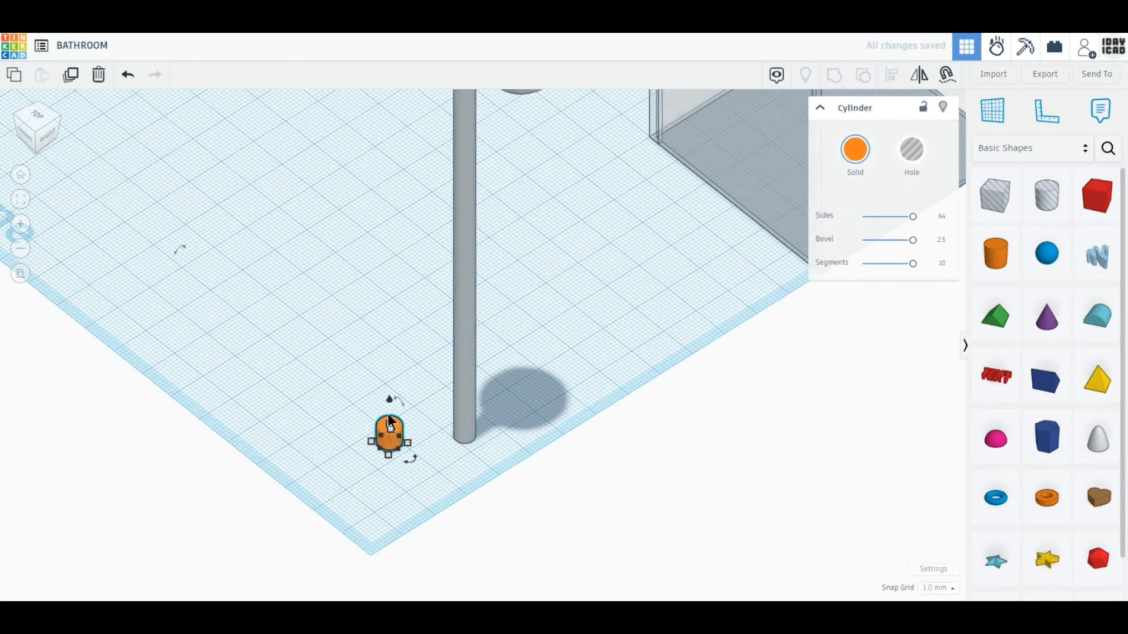
pyautogui.moveTo(178, 248); pyautogui.dragTo(252, 409)
pyautogui.click(386, 437)
pyautogui.moveTo(379, 408); pyautogui.dragTo(388, 371)
pyautogui.click(461, 430)
pyautogui.write('50')
pyautogui.press('Return')
# Align the raised orange cylinder with the upright shower pipe in plan.
pyautogui.moveTo(569, 351); pyautogui.dragTo(542, 472, button='middle')
pyautogui.moveTo(542, 473); pyautogui.dragTo(322, 380)
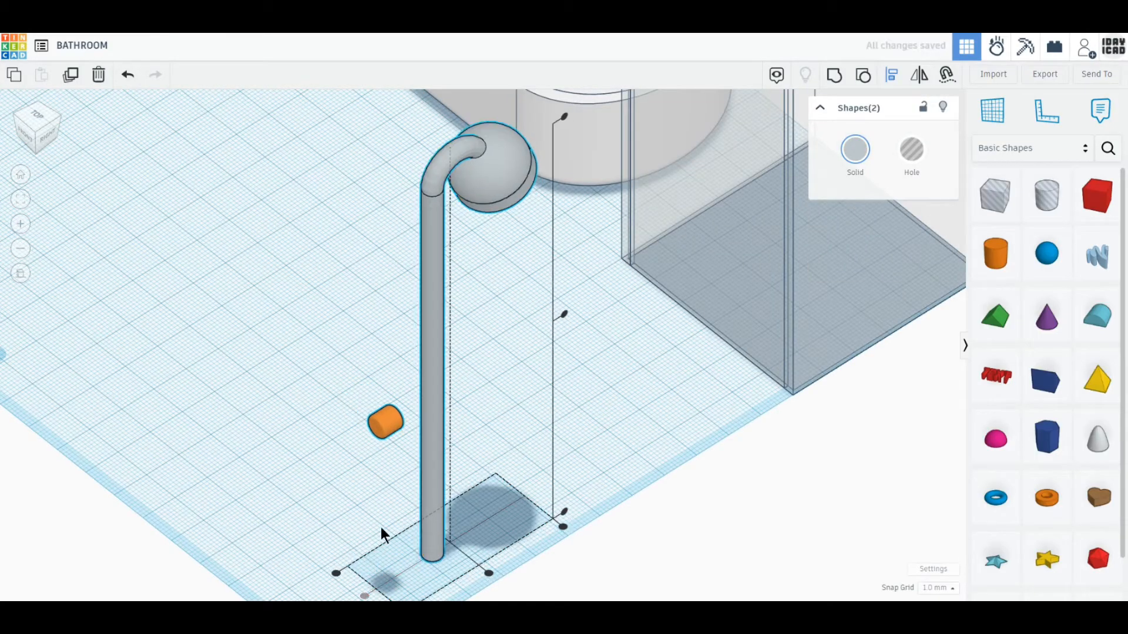
pyautogui.moveTo(488, 555); pyautogui.dragTo(438, 464, button='middle')
pyautogui.click(362, 529)
pyautogui.click(373, 531)
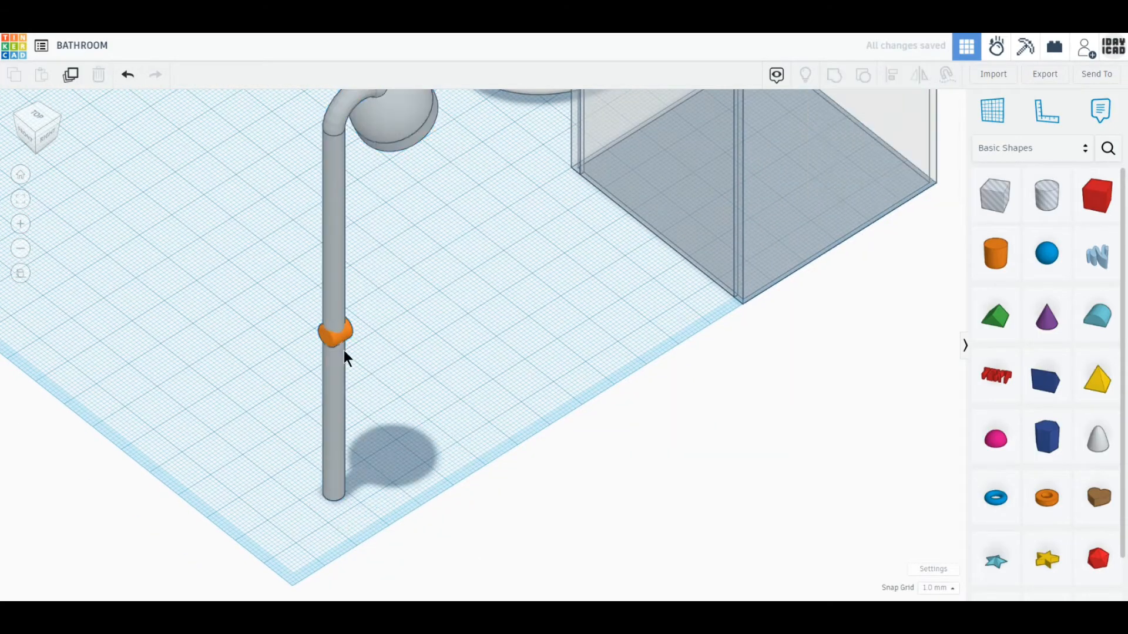
# Resize the orange cylinder on the shower pipe to 8 by 8 mm across its round face.
pyautogui.click(350, 339)
pyautogui.write('8')
pyautogui.press('Return')
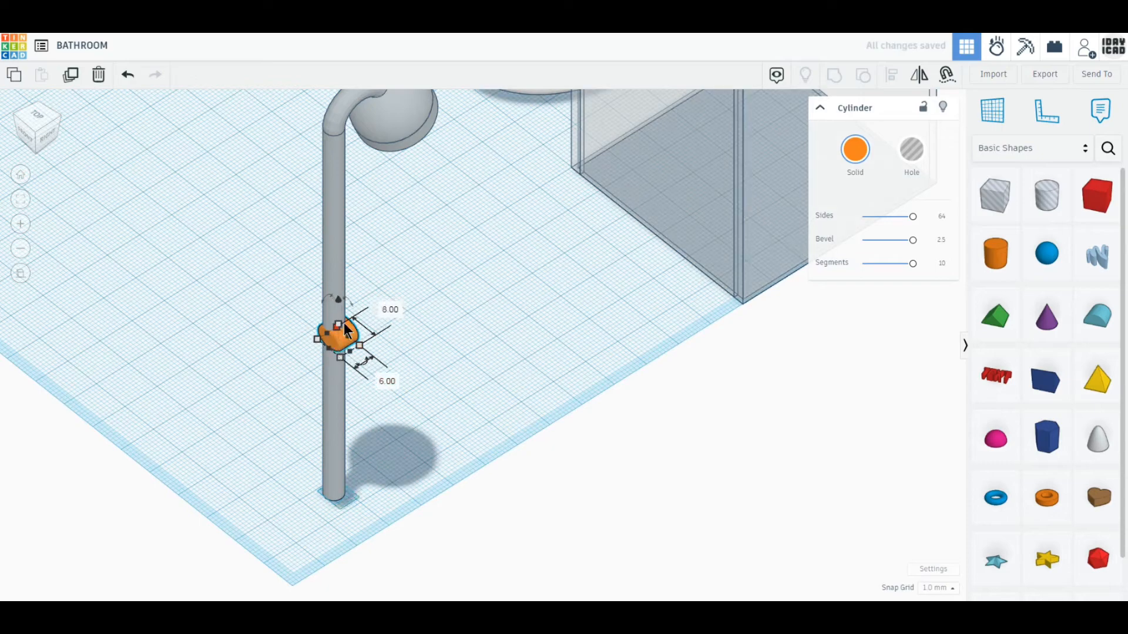
pyautogui.click(341, 324)
pyautogui.click(399, 333)
pyautogui.write('8')
pyautogui.press('Return')
# Align the orange cylinder with the shower along the edge beside the pipe.
pyautogui.moveTo(294, 284); pyautogui.dragTo(452, 432)
pyautogui.click(890, 81)
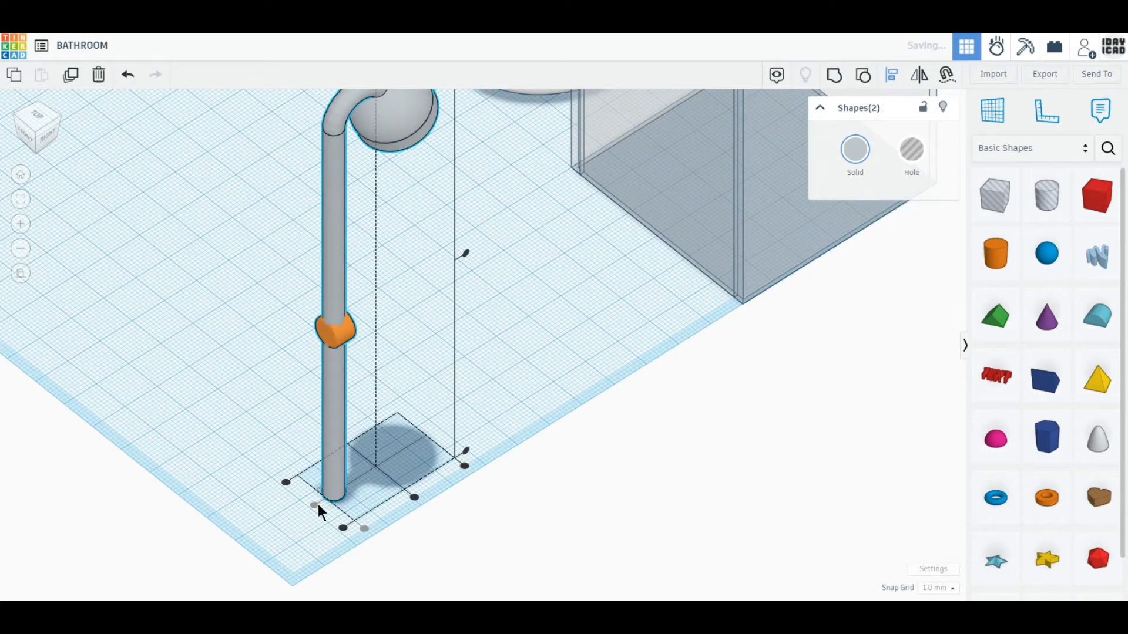
pyautogui.click(316, 505)
pyautogui.click(583, 331)
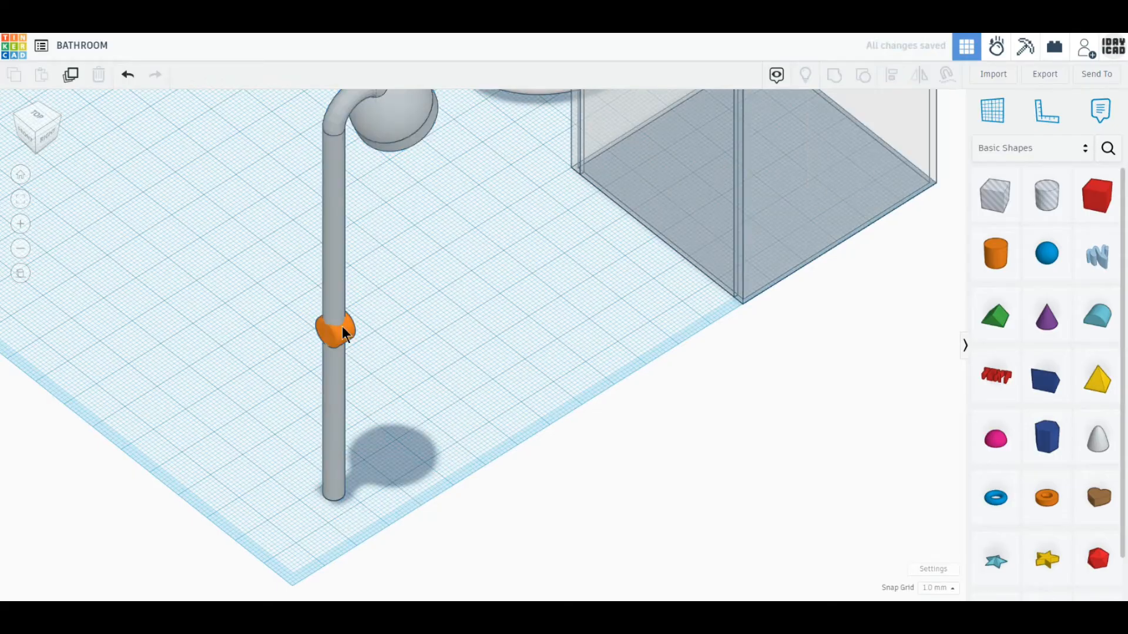
# Recolour the orange cylinder on the shower pipe gray.
pyautogui.click(342, 326)
pyautogui.click(856, 150)
pyautogui.click(985, 249)
# Rotate the shower together with its valve cylinder half a turn about the vertical axis.
pyautogui.moveTo(284, 289); pyautogui.dragTo(428, 406)
pyautogui.moveTo(412, 494); pyautogui.dragTo(330, 431)
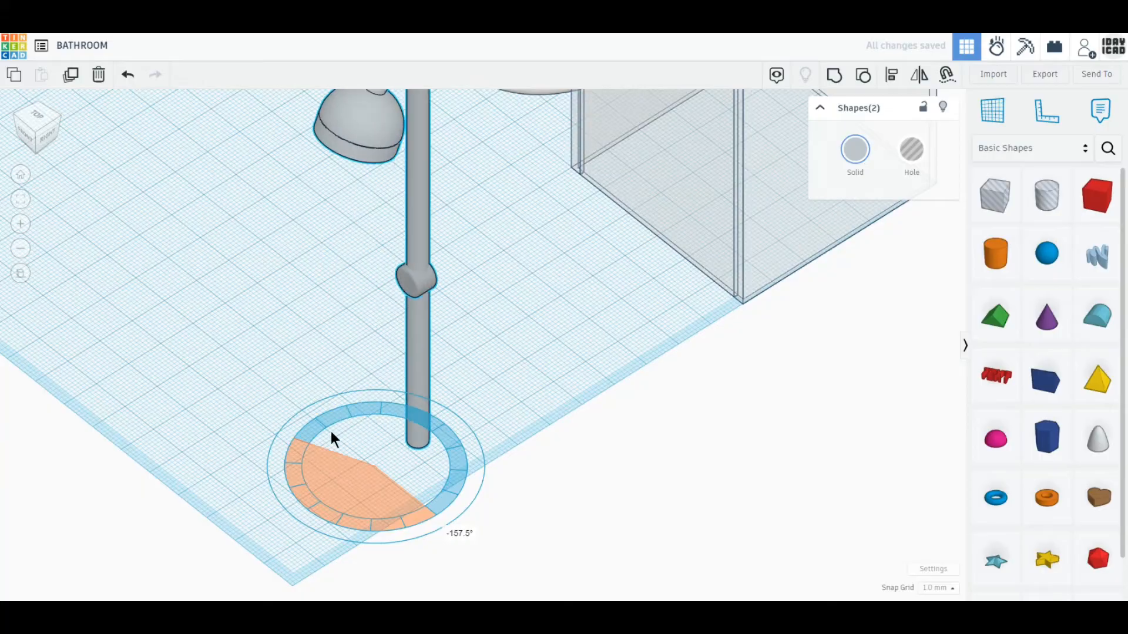
pyautogui.click(448, 296)
# Recolour the shower pipe and head light gray, leaving the valve cylinder darker.
pyautogui.click(424, 354)
pyautogui.click(855, 150)
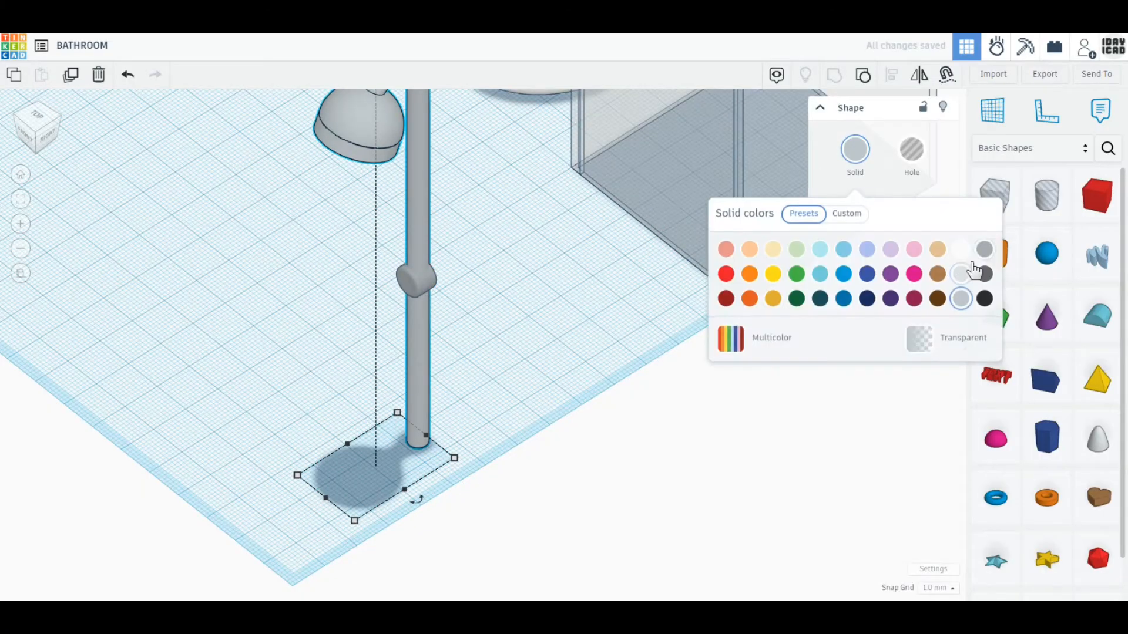
pyautogui.click(962, 294)
pyautogui.click(615, 412)
# Select the shower with its valve cylinder and set the overall height to 110 mm.
pyautogui.scroll(-2, 517, 330)
pyautogui.moveTo(517, 329); pyautogui.dragTo(517, 410, button='middle')
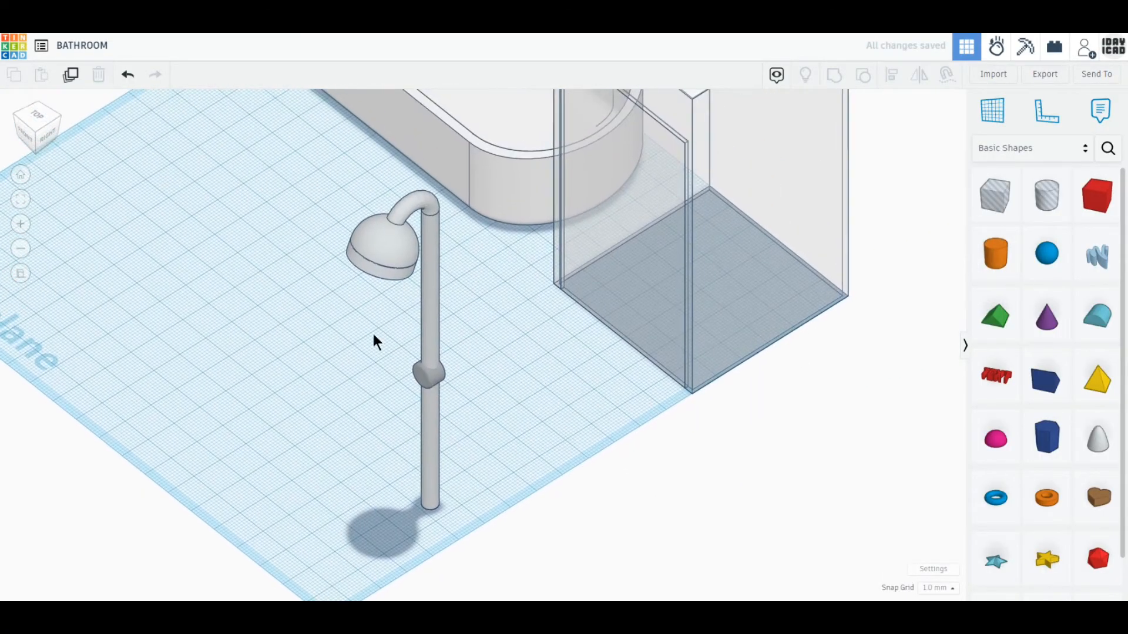
pyautogui.moveTo(371, 332); pyautogui.dragTo(550, 392)
pyautogui.moveTo(396, 210); pyautogui.dragTo(396, 237)
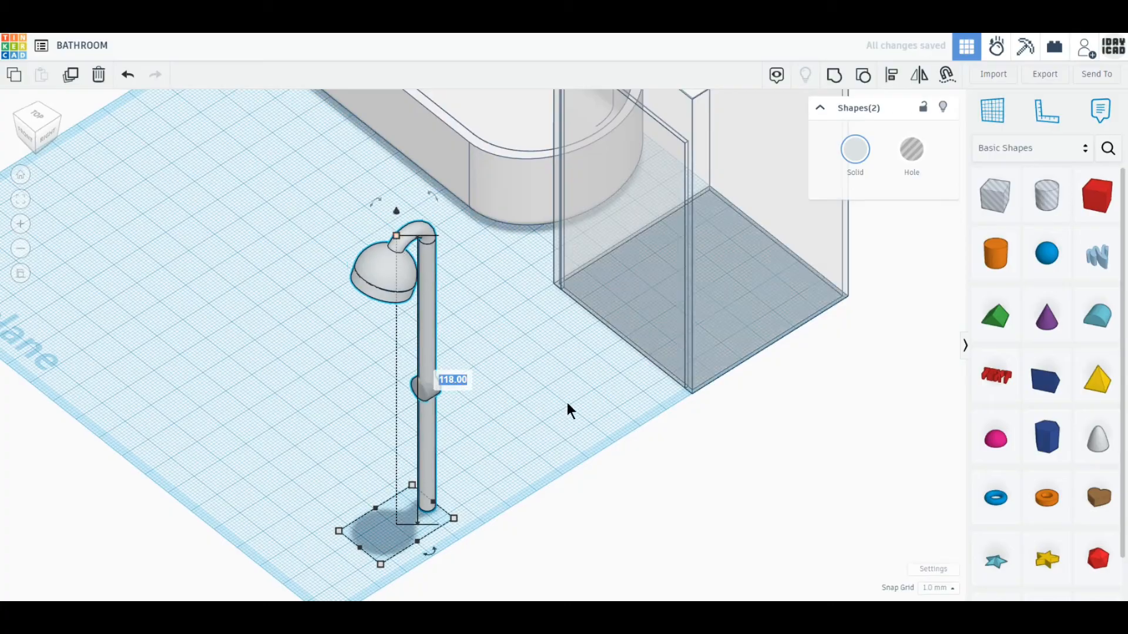
pyautogui.write('1')
pyautogui.write('10')
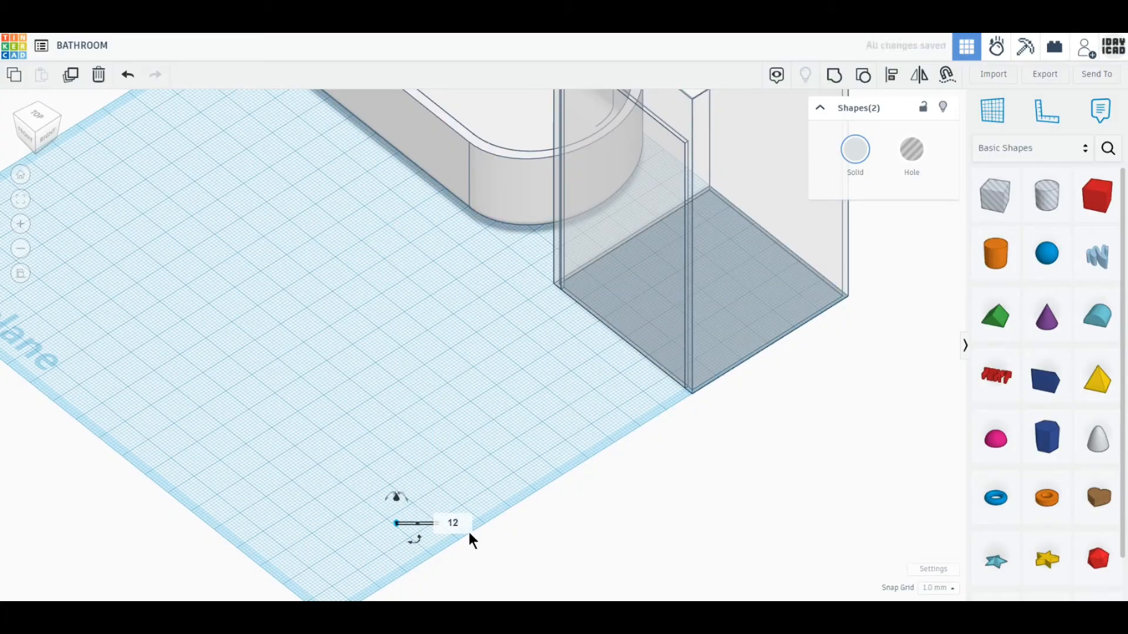
pyautogui.press('Return')
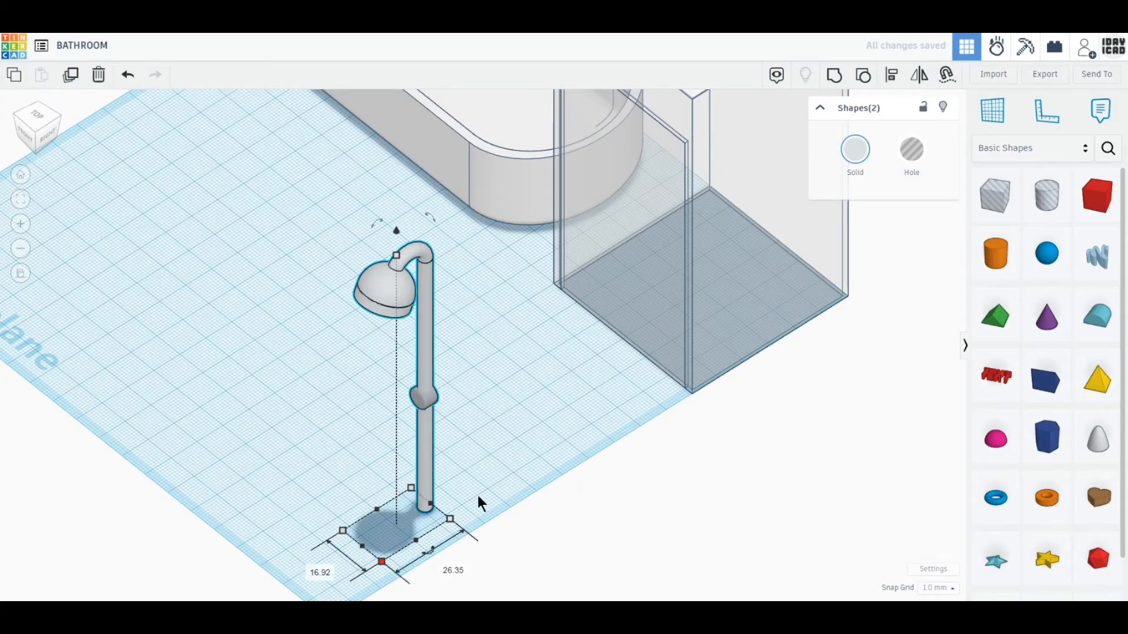
# Move the shower closer to the cabin and set its footprint to 16 by 26 mm.
pyautogui.moveTo(423, 470); pyautogui.dragTo(511, 362)
pyautogui.click(467, 471)
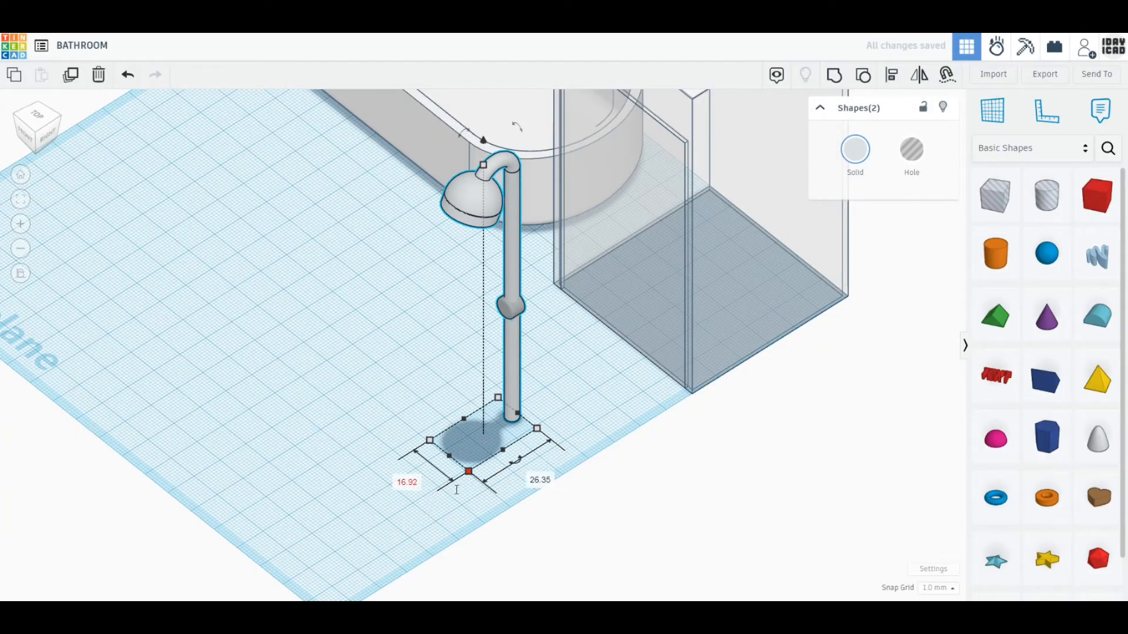
pyautogui.click(406, 481)
pyautogui.write('16')
pyautogui.press('Return')
pyautogui.click(538, 478)
pyautogui.write('26')
pyautogui.press('Return')
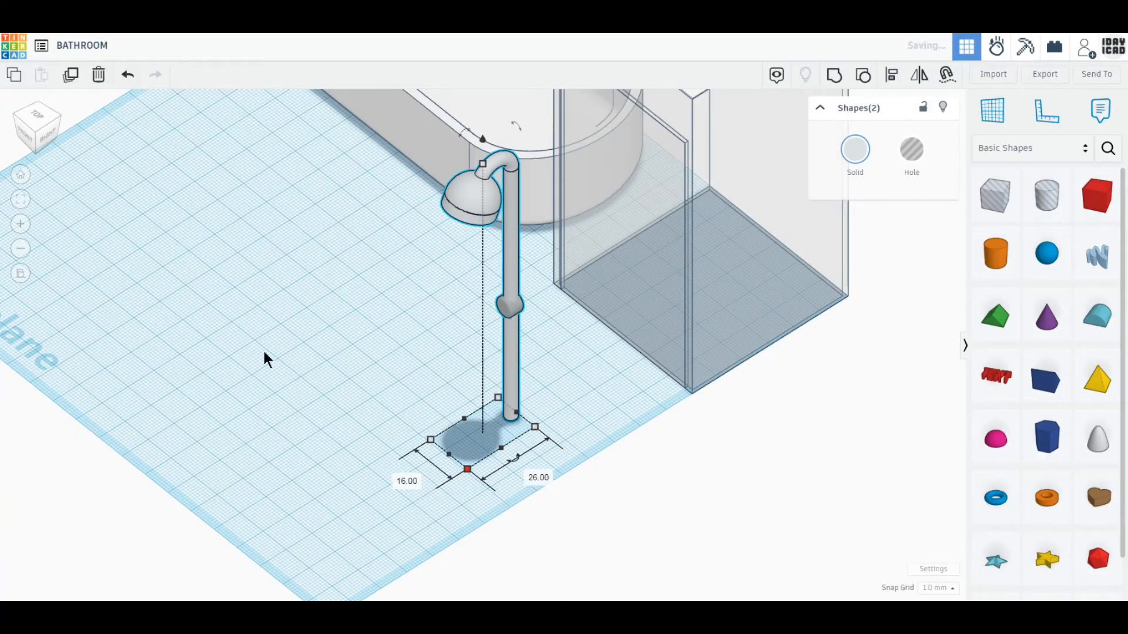
# Place the shower inside the cabin in plan, with the pipe against the wall opposite the door.
pyautogui.click(36, 115)
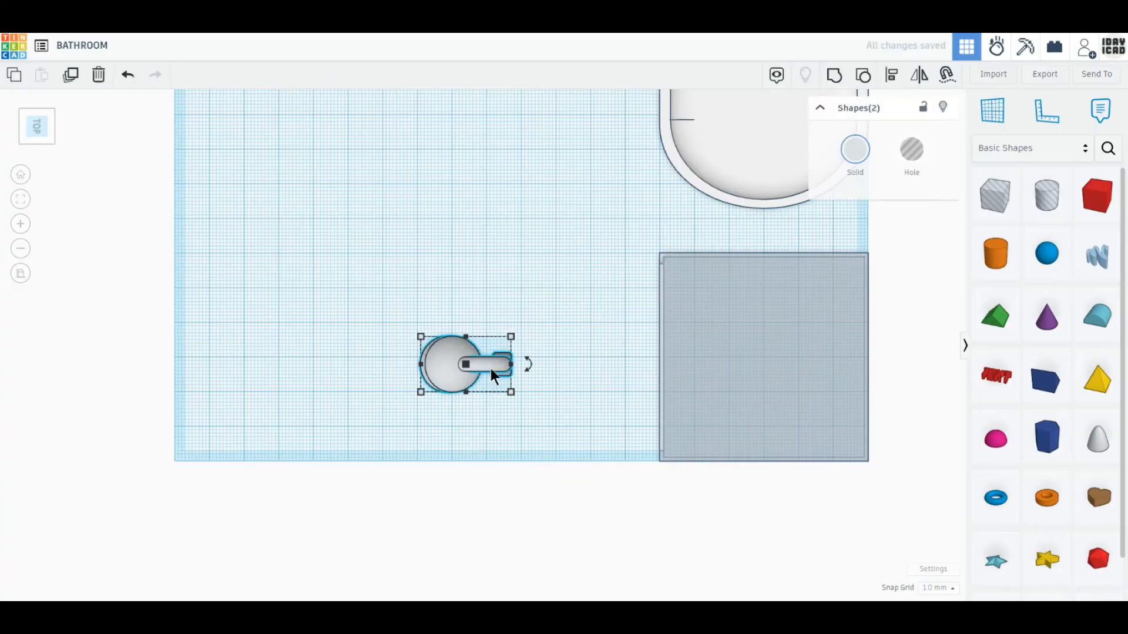
pyautogui.moveTo(500, 364); pyautogui.dragTo(841, 362)
pyautogui.click(404, 453)
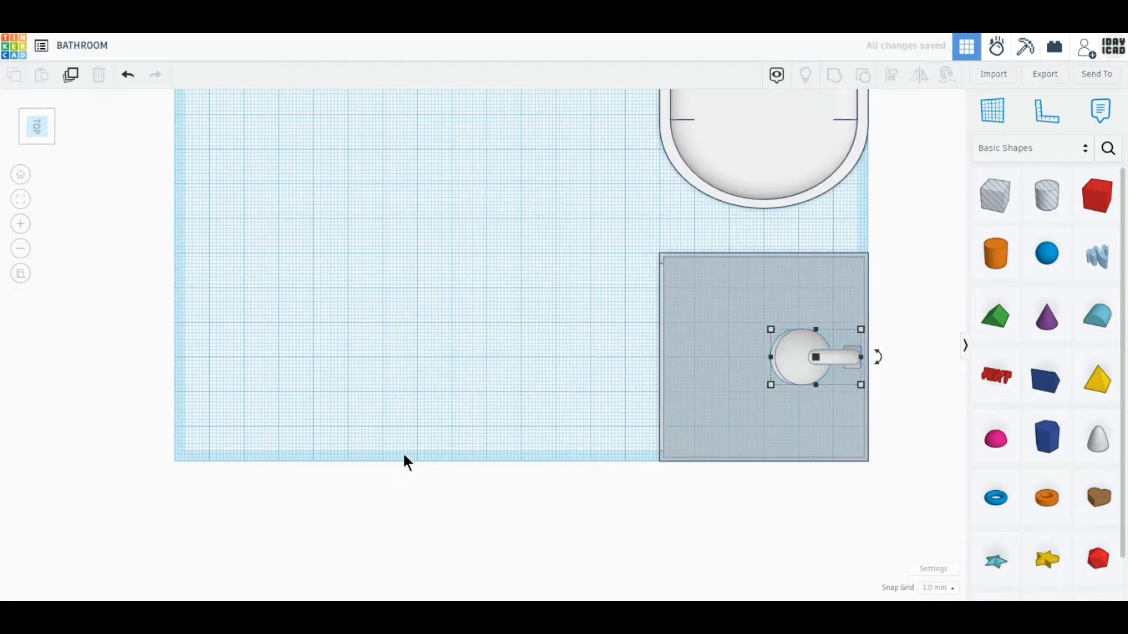
# Place a cone, a box and a wedge on the free workplane area in front of the shower cabin.
pyautogui.moveTo(403, 453); pyautogui.dragTo(591, 357, button='right')
pyautogui.moveTo(591, 357); pyautogui.dragTo(616, 520, button='middle')
pyautogui.moveTo(501, 460); pyautogui.dragTo(620, 466, button='right')
pyautogui.moveTo(1040, 327); pyautogui.dragTo(478, 464)
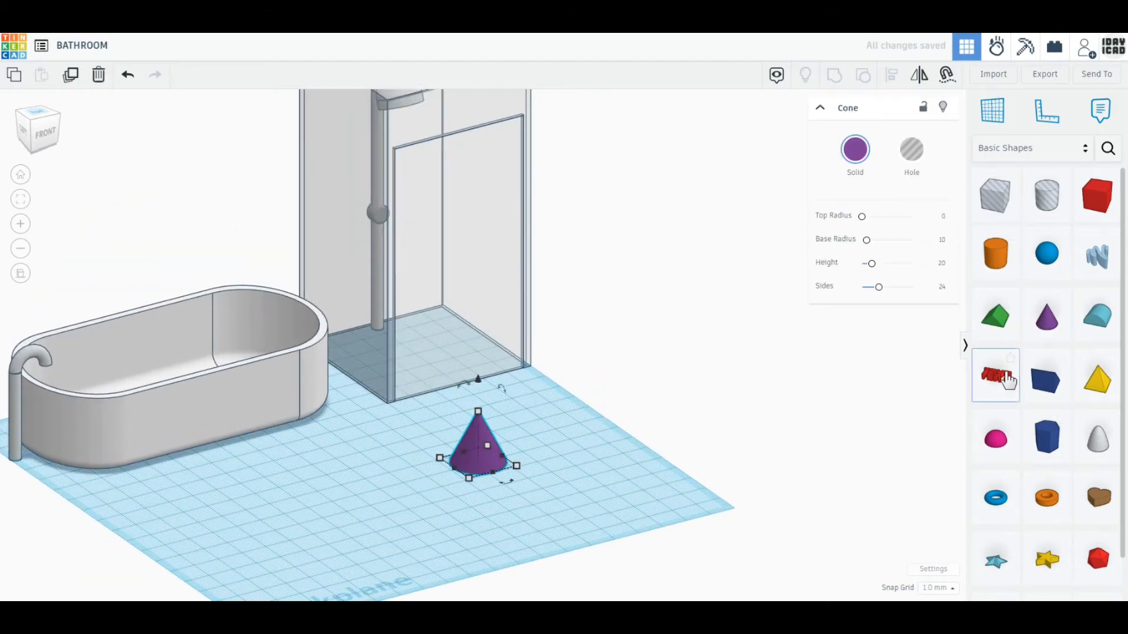
pyautogui.moveTo(1096, 196); pyautogui.dragTo(573, 461)
pyautogui.moveTo(1045, 381); pyautogui.dragTo(386, 490)
# Set the wedge's base depth to 2 mm.
pyautogui.moveTo(458, 536); pyautogui.dragTo(516, 487, button='middle')
pyautogui.scroll(2, 516, 487)
pyautogui.click(448, 444)
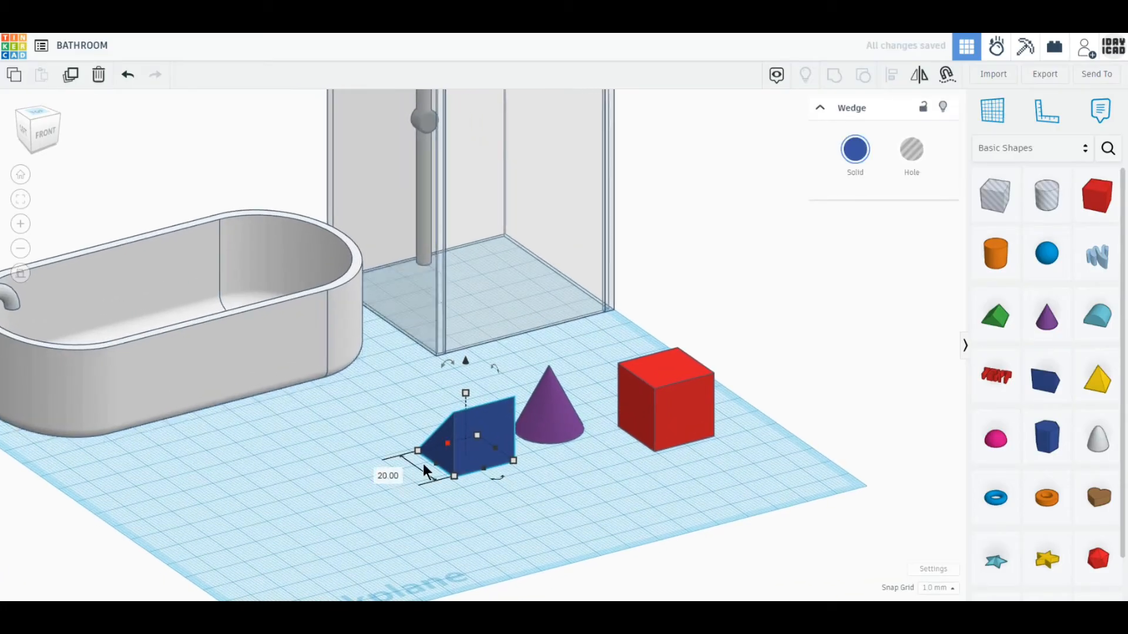
pyautogui.click(386, 474)
pyautogui.write('2')
pyautogui.press('Return')
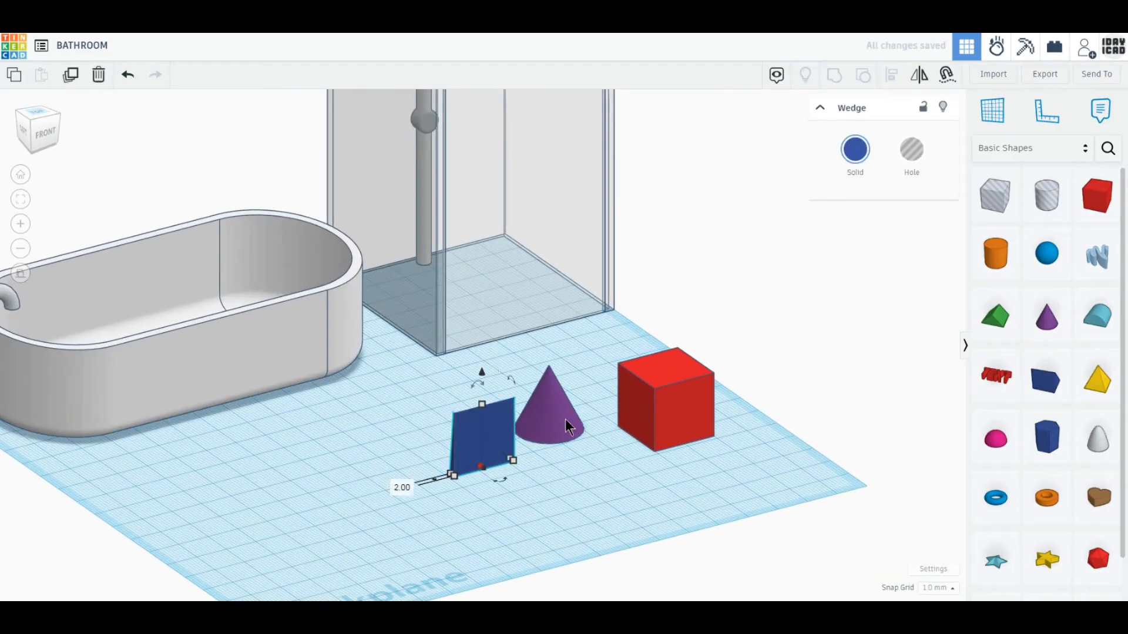
# Give the cone a top radius of 8 and 64 sides, and mirror it vertically so it widens upward.
pyautogui.click(565, 418)
pyautogui.click(942, 216)
pyautogui.write('8')
pyautogui.press('Return')
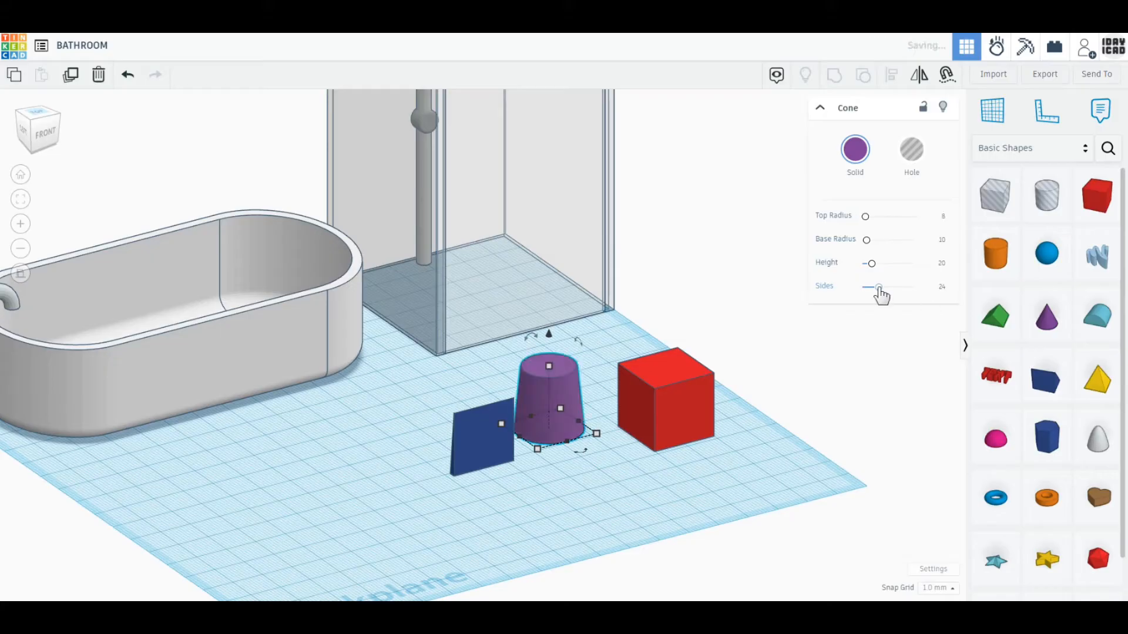
pyautogui.moveTo(878, 288); pyautogui.dragTo(953, 285)
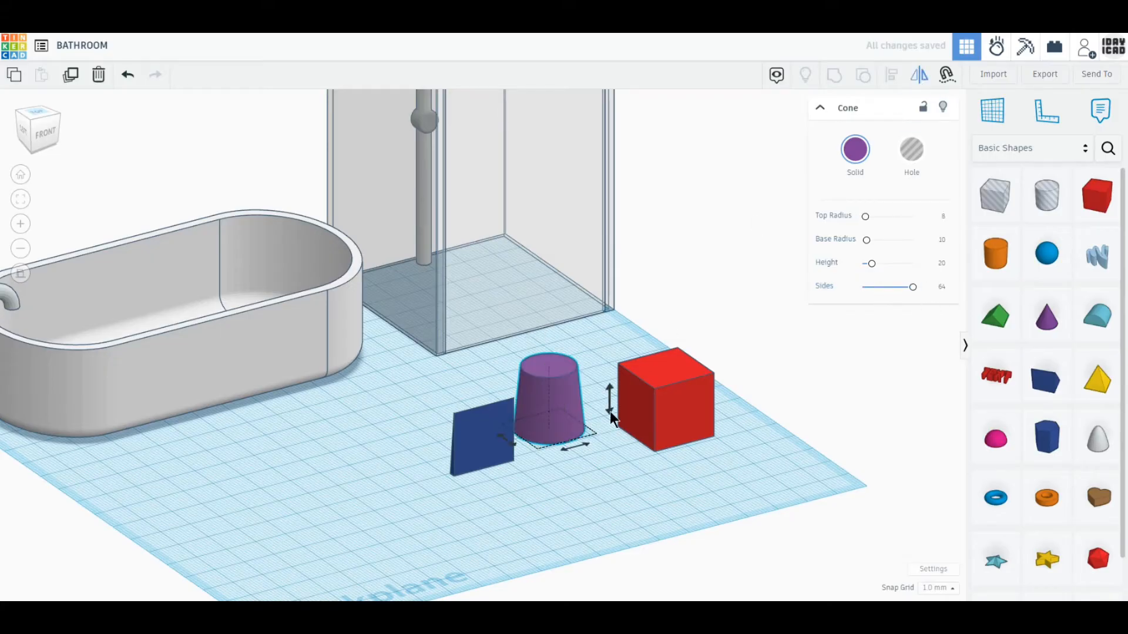
pyautogui.click(613, 455)
# Turn the thin wedge into a hole and move the red box to overlap half of the inverted cone.
pyautogui.click(483, 437)
pyautogui.click(911, 150)
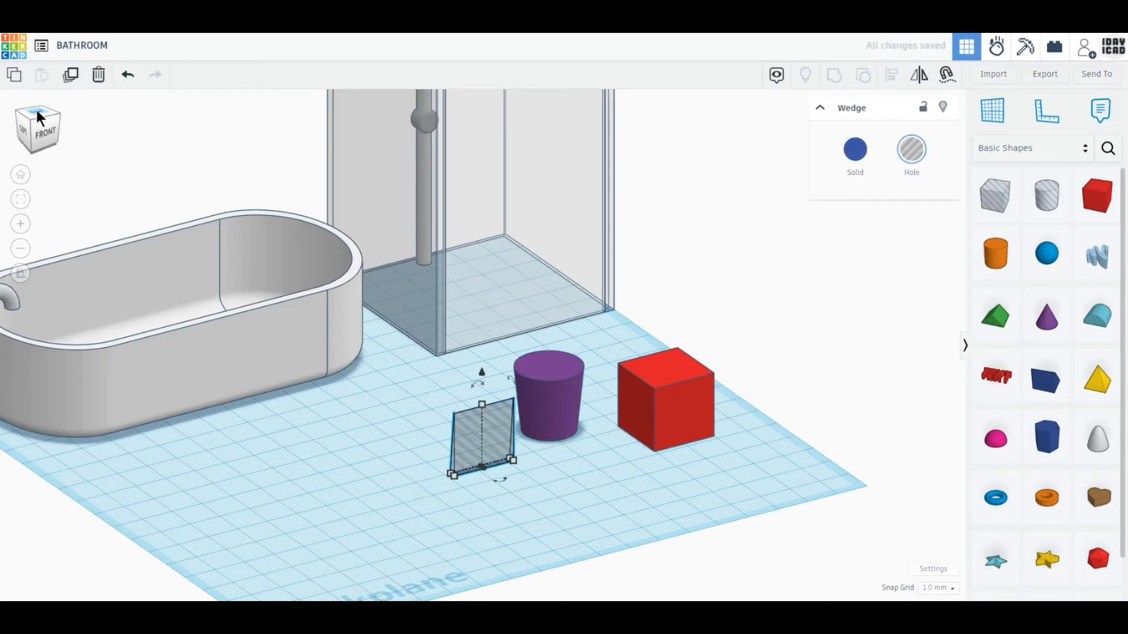
pyautogui.click(38, 114)
pyautogui.scroll(2, 581, 368)
pyautogui.moveTo(581, 368); pyautogui.dragTo(576, 370)
pyautogui.moveTo(687, 460); pyautogui.dragTo(606, 390)
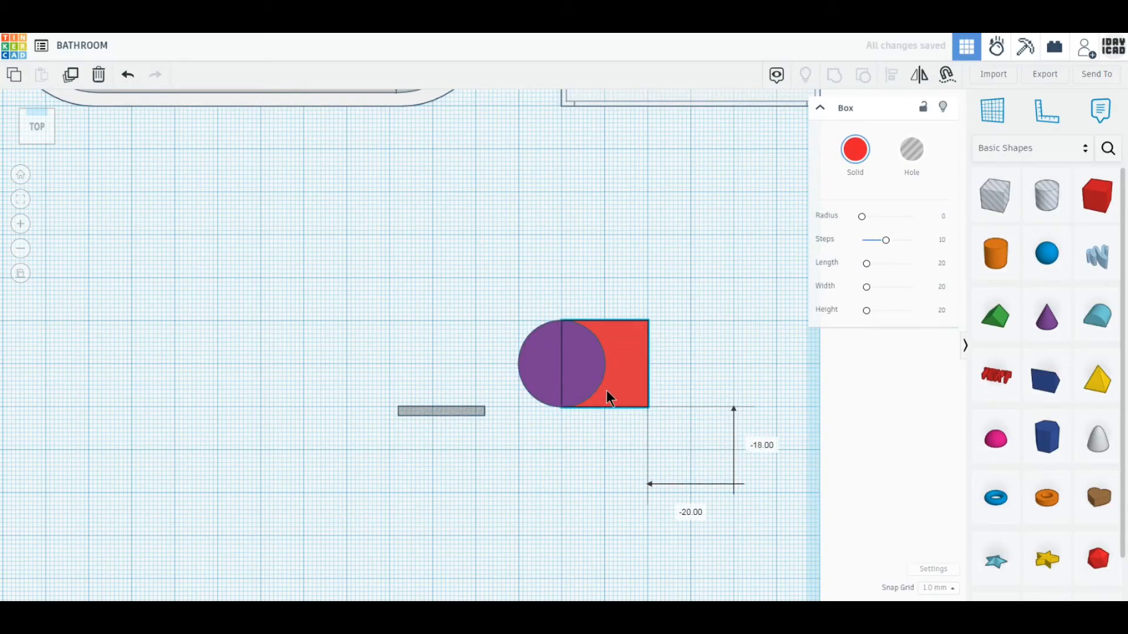
# Duplicate the wedge hole, set the copy aside and mirror it across its thickness.
pyautogui.click(441, 411)
pyautogui.click(76, 86)
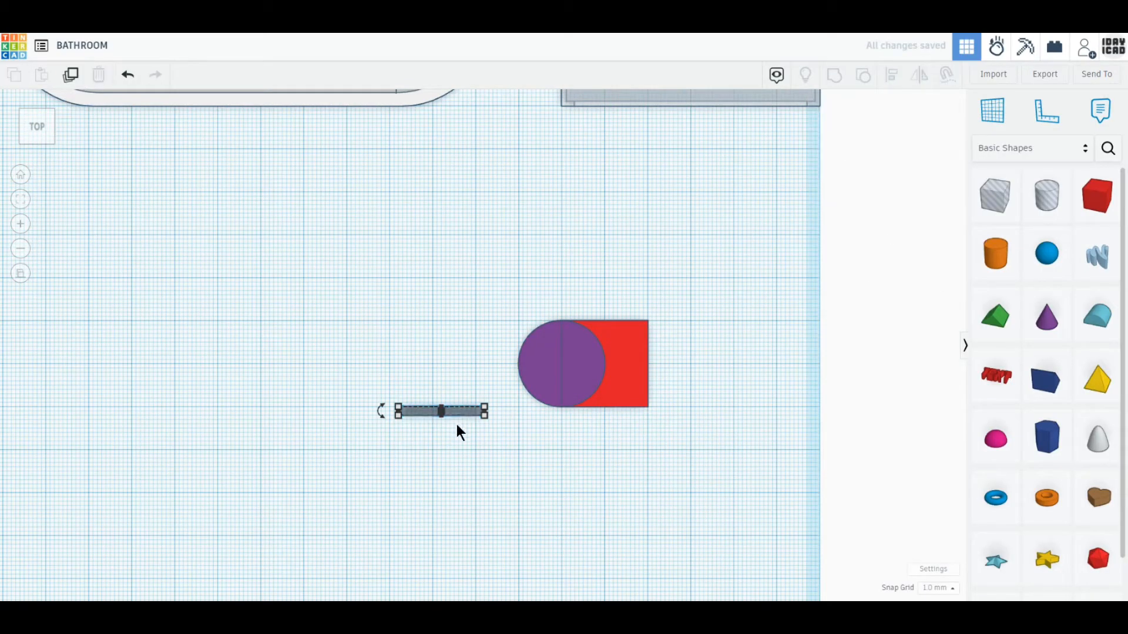
pyautogui.moveTo(459, 418); pyautogui.dragTo(463, 337)
pyautogui.moveTo(410, 504); pyautogui.dragTo(631, 446, button='right')
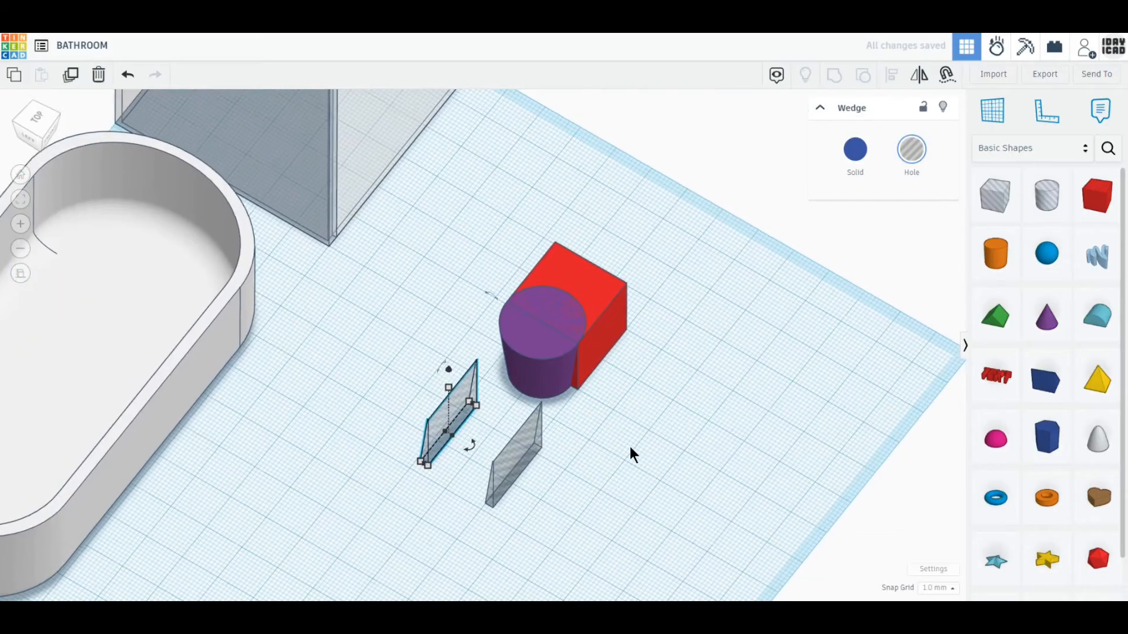
pyautogui.click(918, 81)
pyautogui.click(418, 473)
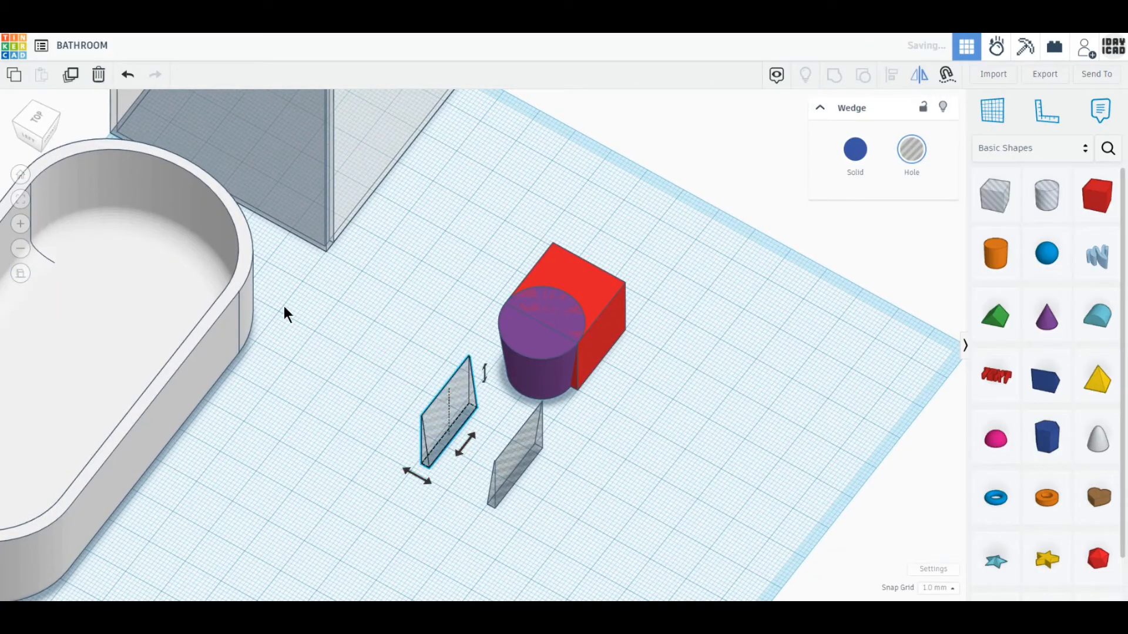
pyautogui.click(284, 312)
# Position the wedge holes along the side faces of the red box.
pyautogui.click(34, 118)
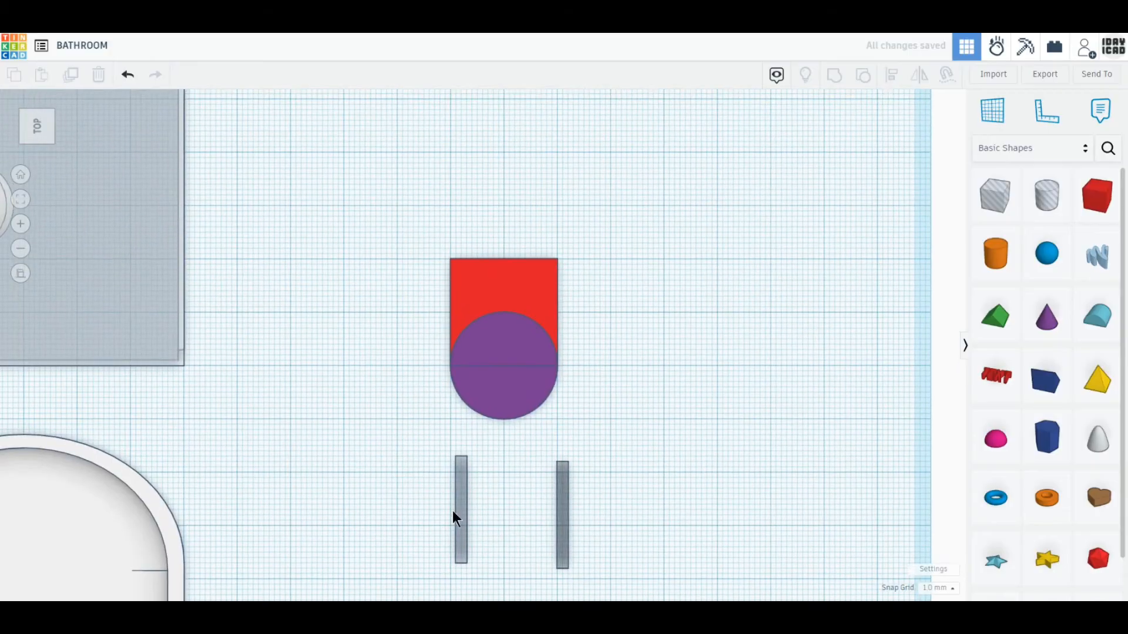
pyautogui.moveTo(455, 514); pyautogui.dragTo(554, 318)
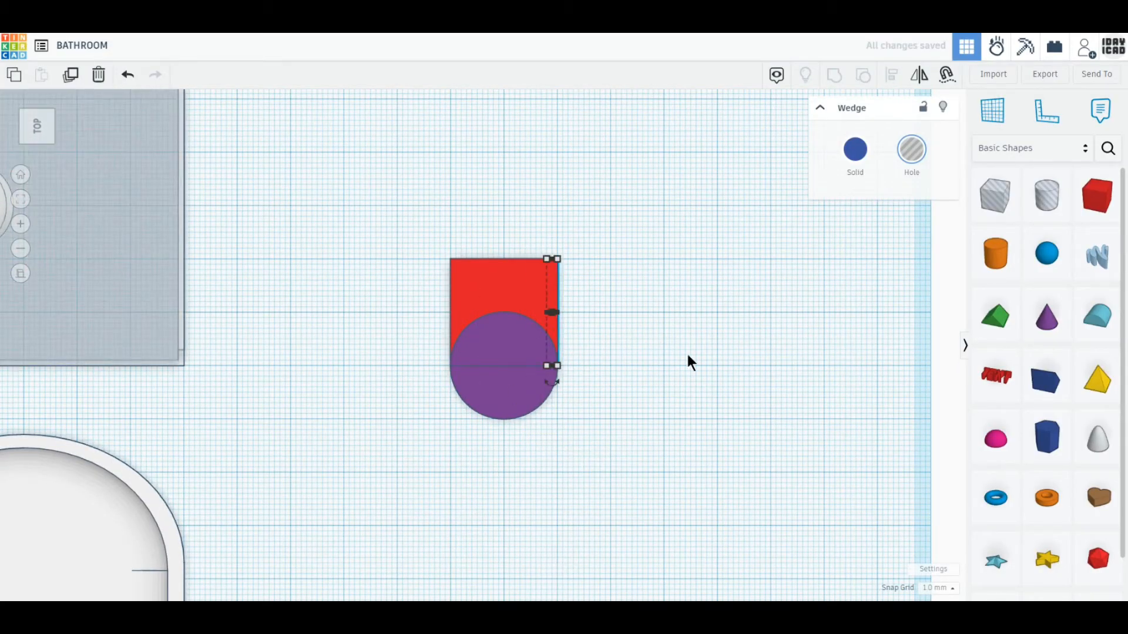
# Duplicate the inverted cone and move the copy clear beside the original.
pyautogui.moveTo(686, 351); pyautogui.dragTo(675, 241, button='right')
pyautogui.click(527, 493)
pyautogui.click(71, 79)
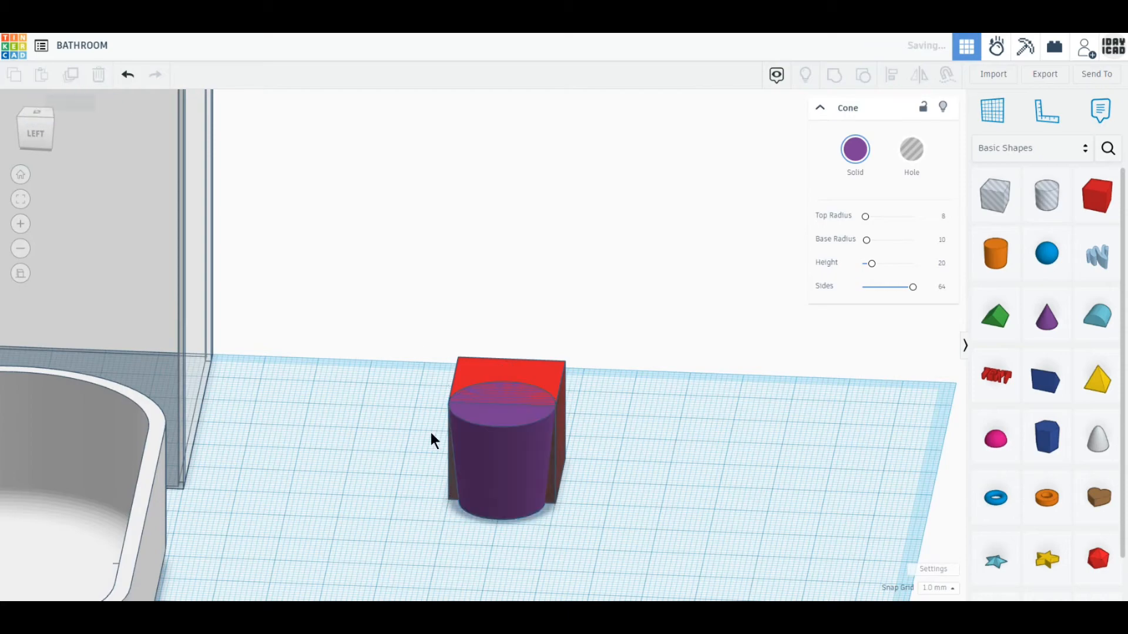
pyautogui.moveTo(493, 464); pyautogui.dragTo(692, 456)
# Group the box, cone and two wedge holes into a single tapered body.
pyautogui.moveTo(567, 532); pyautogui.dragTo(421, 365)
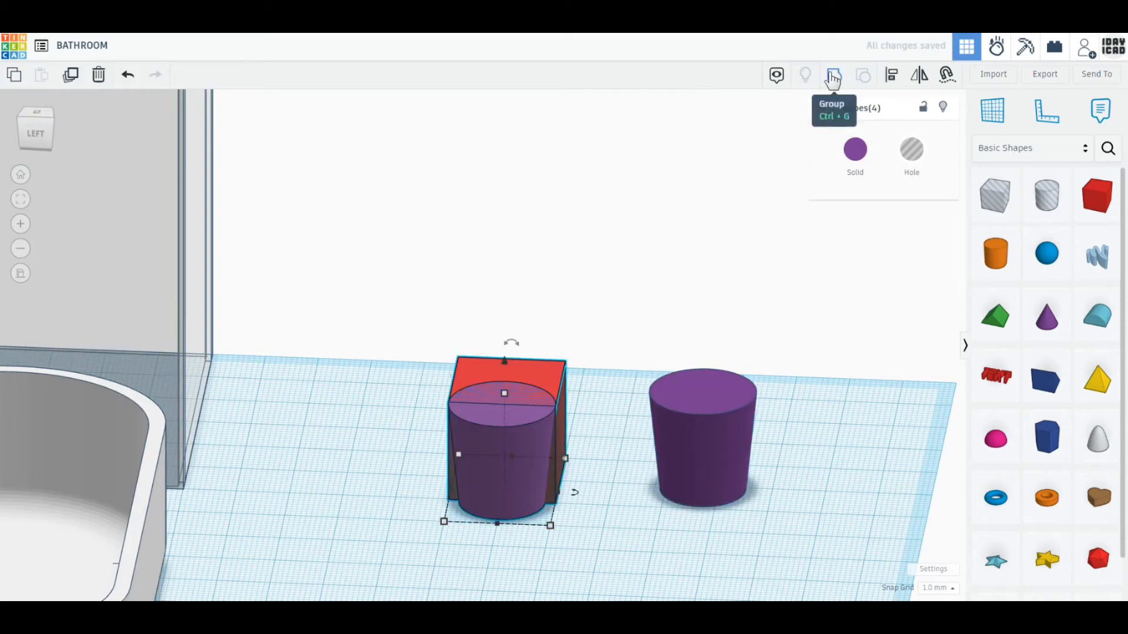
pyautogui.click(833, 75)
pyautogui.click(734, 476)
pyautogui.click(751, 513)
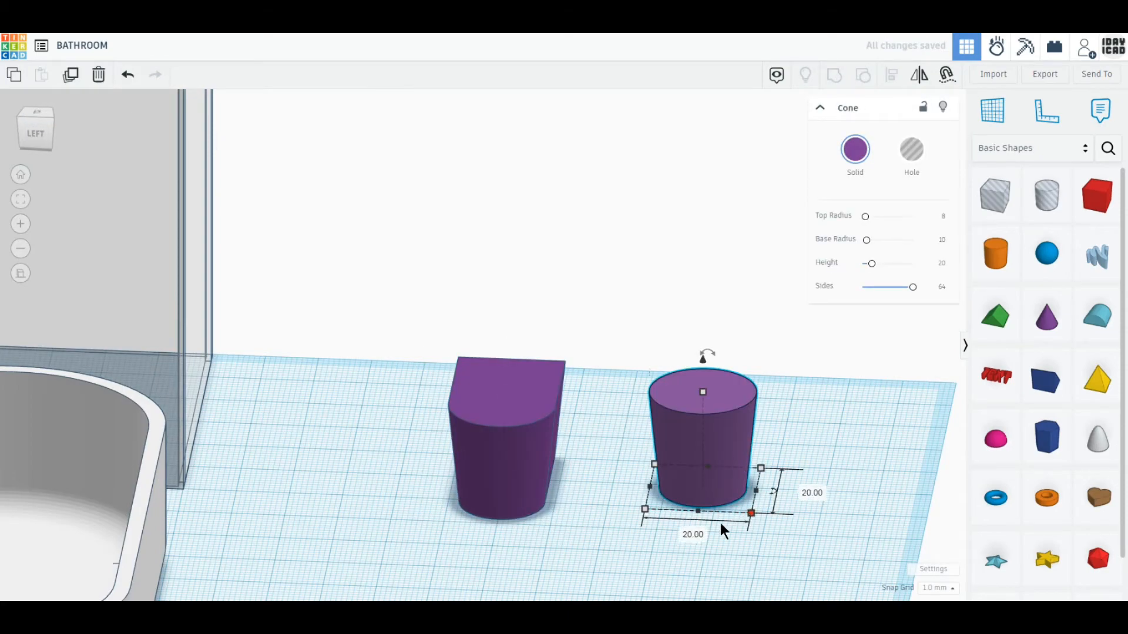
pyautogui.click(697, 528)
pyautogui.write('195')
pyautogui.press('Return')
pyautogui.click(124, 79)
# Scale the duplicated cone's footprint down to 16 by 16 mm.
pyautogui.click(644, 509)
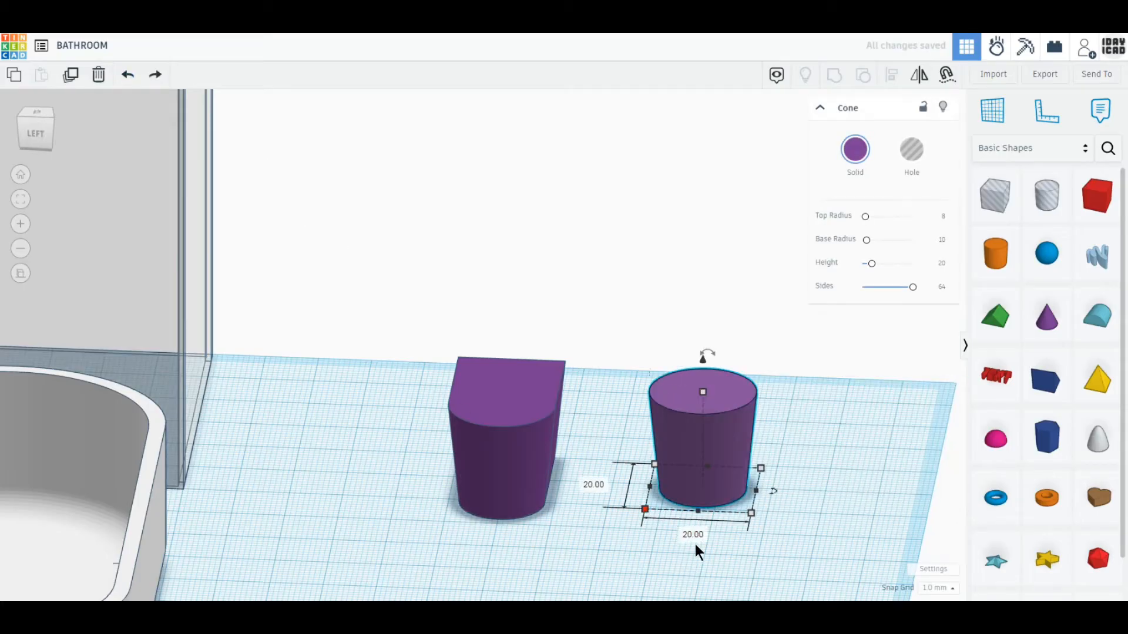
pyautogui.click(694, 534)
pyautogui.write('16')
pyautogui.press('Return')
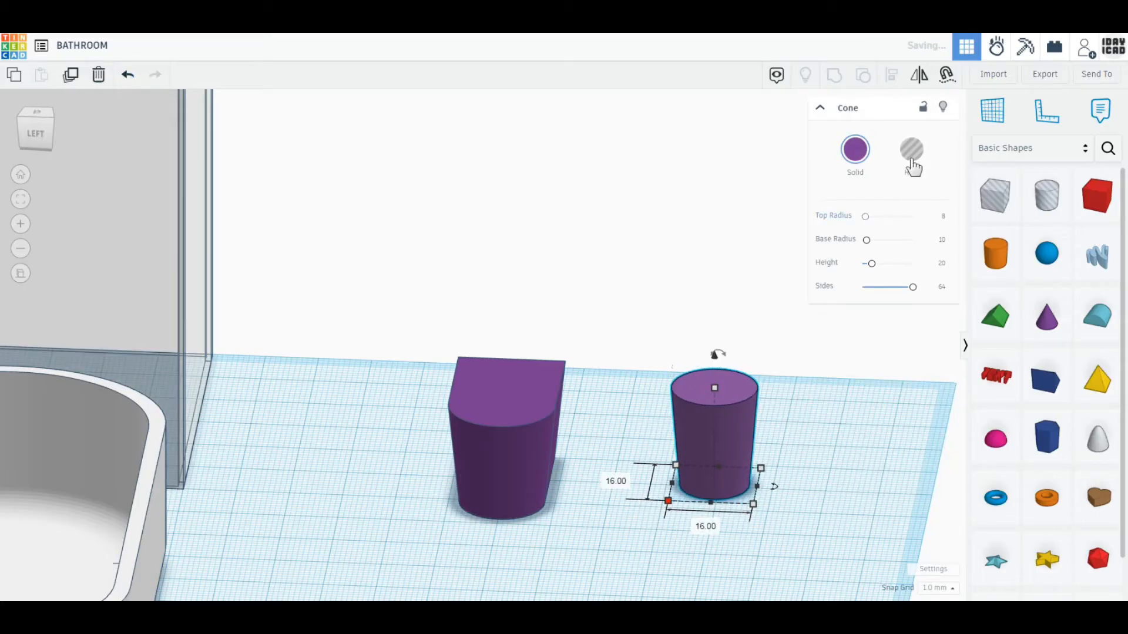
# Turn the smaller cone into a hole and place it in the body's rounded end, 7 mm above the workplane.
pyautogui.press('h')
pyautogui.moveTo(714, 357); pyautogui.dragTo(517, 401)
pyautogui.click(37, 114)
pyautogui.click(625, 365)
pyautogui.moveTo(515, 395); pyautogui.dragTo(490, 381, button='right')
pyautogui.moveTo(490, 381); pyautogui.dragTo(490, 352)
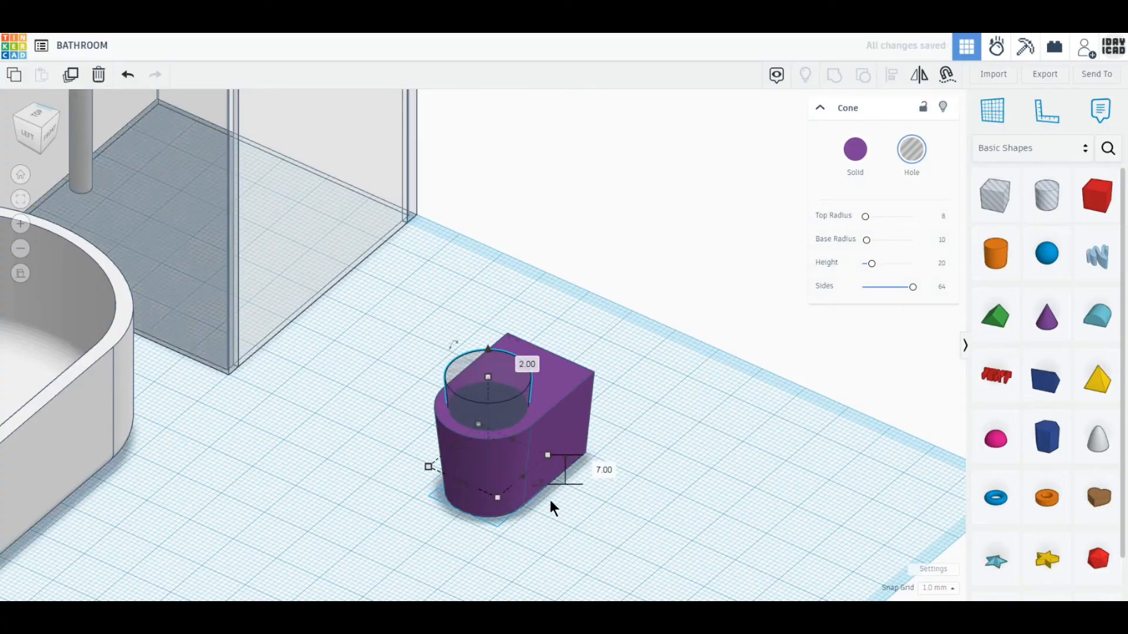
# Group the cone hole with the purple body to cut out the toilet bowl, and colour the result white.
pyautogui.keyDown('shift'); pyautogui.click(558, 470); pyautogui.keyUp('shift')
pyautogui.click(834, 75)
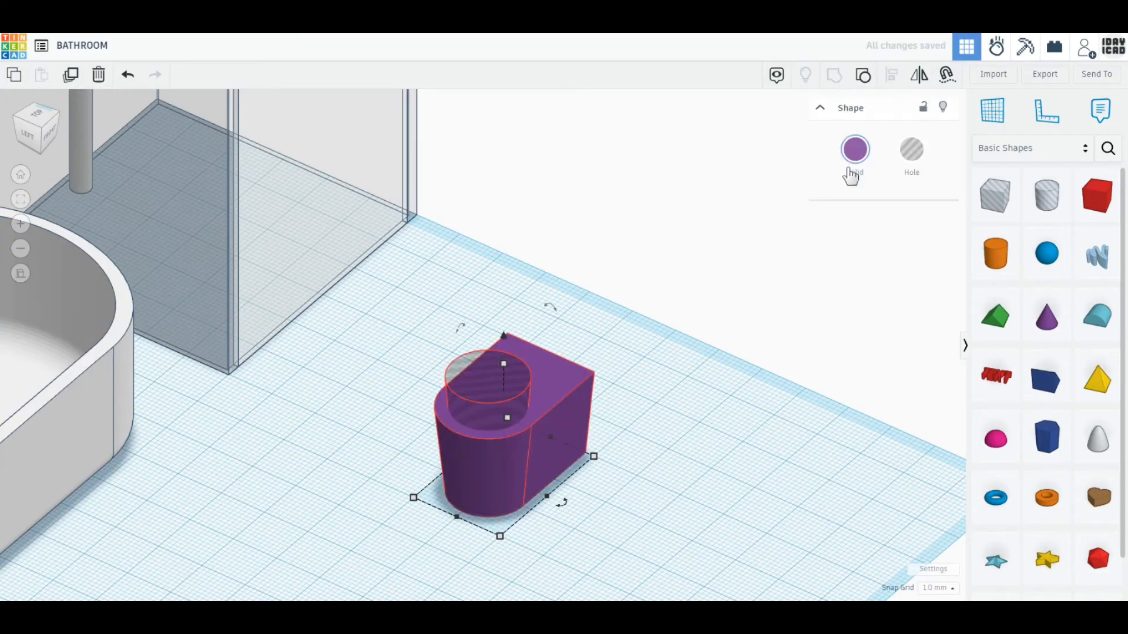
pyautogui.click(855, 149)
pyautogui.click(961, 249)
# Add a box hole beside the toilet body and narrow it to 4 mm thick.
pyautogui.click(1005, 196)
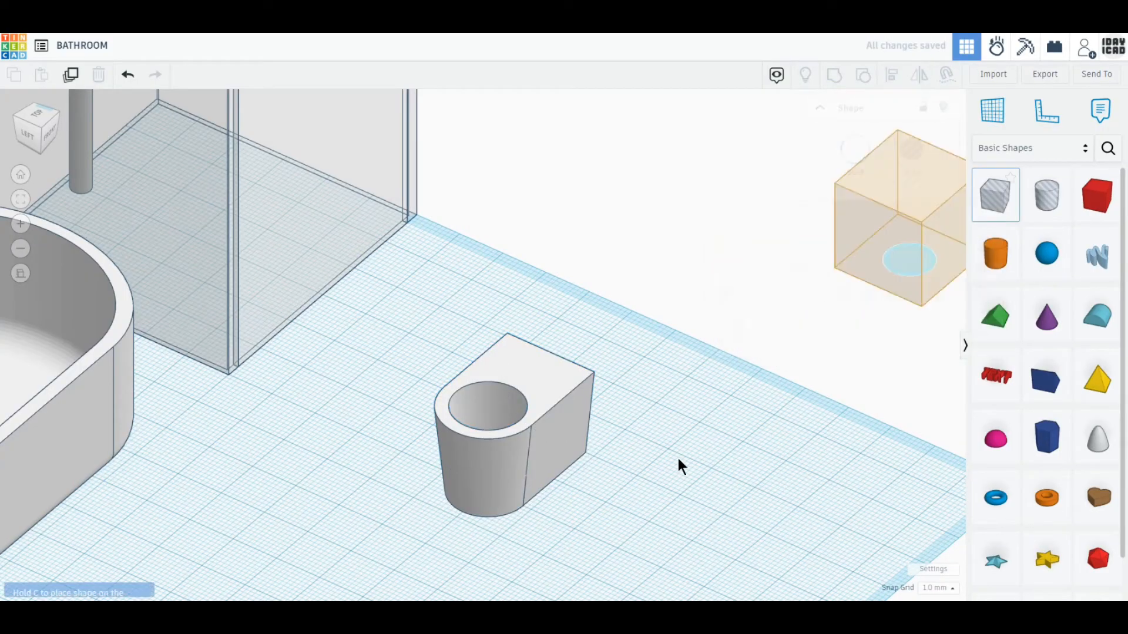
pyautogui.click(678, 458)
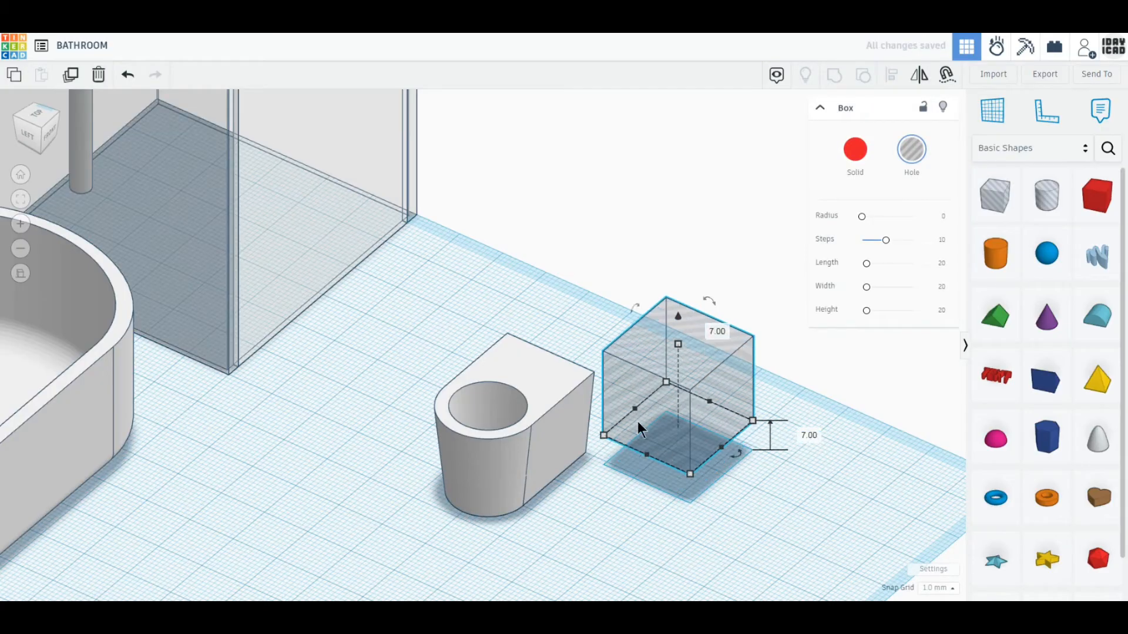
pyautogui.moveTo(635, 424); pyautogui.dragTo(702, 445)
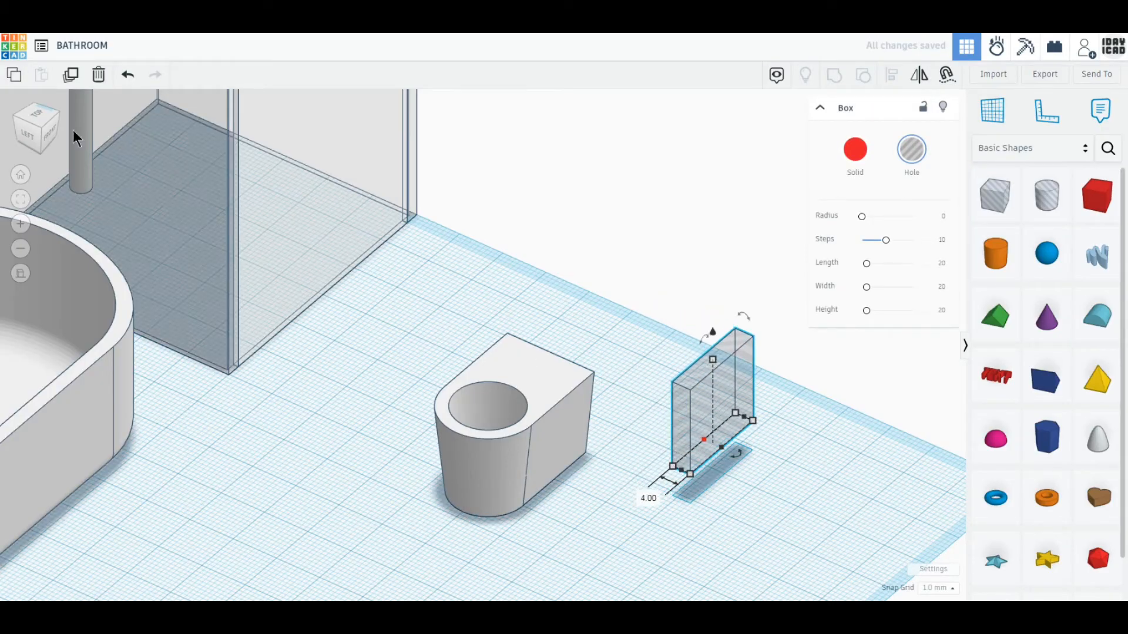
# Shorten the box hole, place it at the rear edge of the toilet bowl and group both to cut a notch.
pyautogui.moveTo(713, 360); pyautogui.dragTo(732, 429)
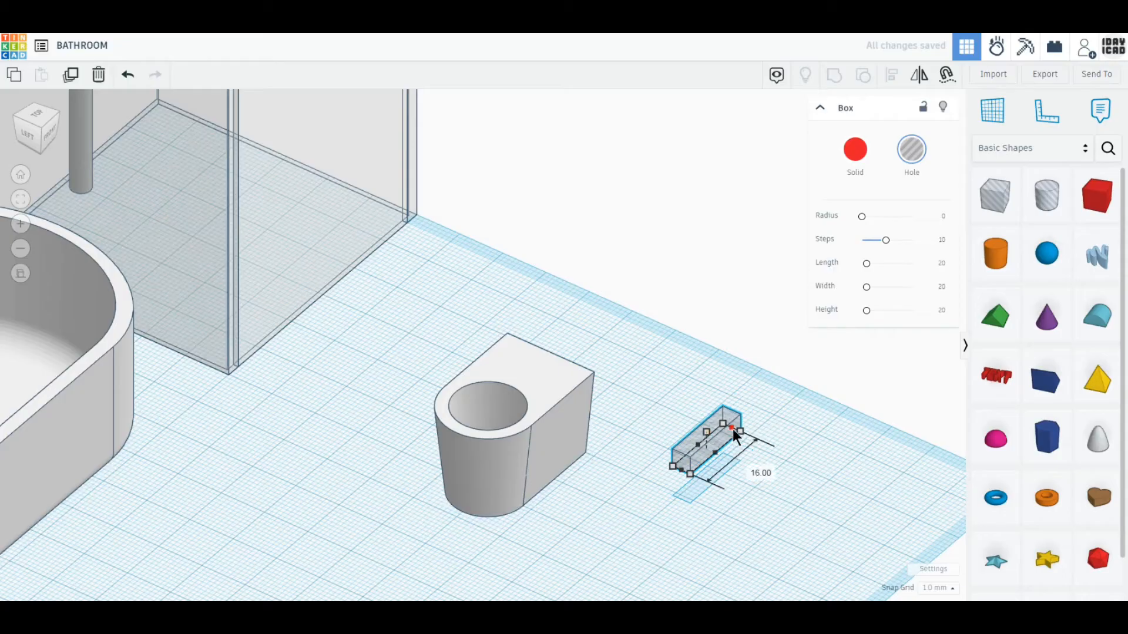
pyautogui.click(39, 118)
pyautogui.moveTo(675, 253); pyautogui.dragTo(509, 349)
pyautogui.moveTo(589, 428); pyautogui.dragTo(435, 246)
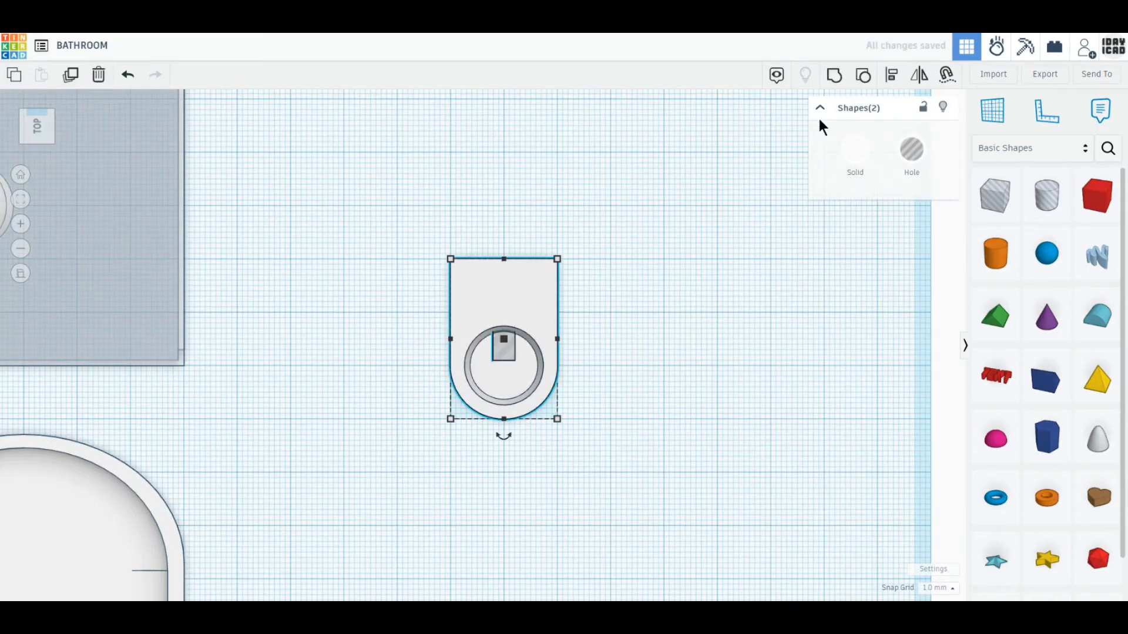
pyautogui.click(835, 74)
# Add a cylinder on the workplane beside the toilet and flatten it to 1 mm high.
pyautogui.moveTo(755, 241); pyautogui.dragTo(598, 419, button='right')
pyautogui.moveTo(995, 254); pyautogui.dragTo(663, 451)
pyautogui.moveTo(664, 374); pyautogui.dragTo(664, 443)
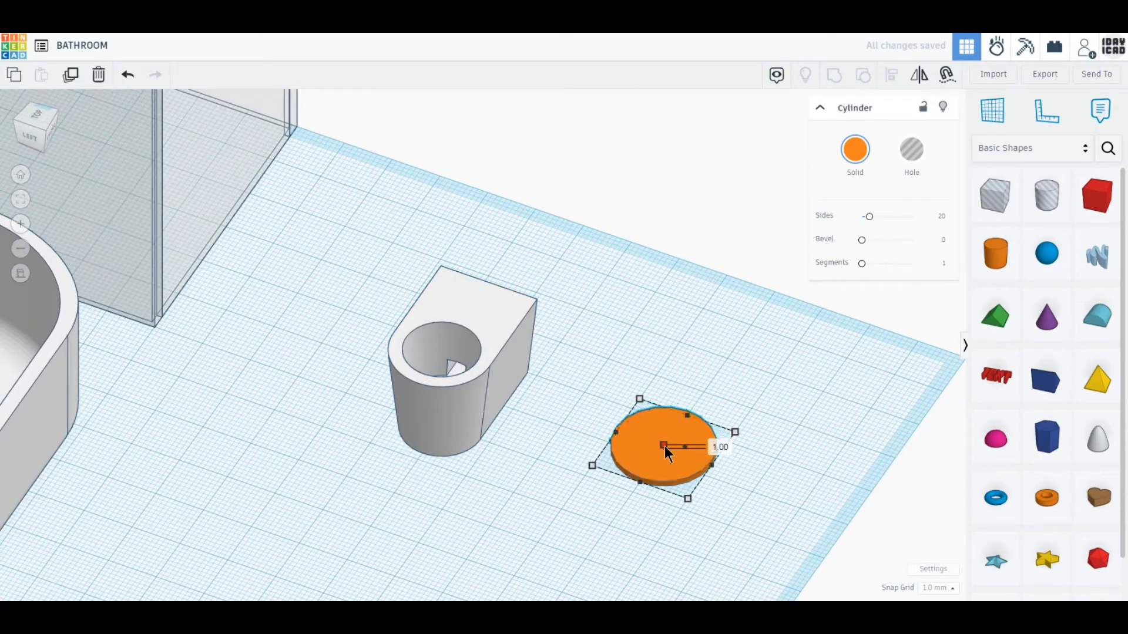
# Add a solid box behind the cylinder, flatten it to 2 mm and round its corners with a 2.5 radius.
pyautogui.moveTo(1096, 195); pyautogui.dragTo(771, 370)
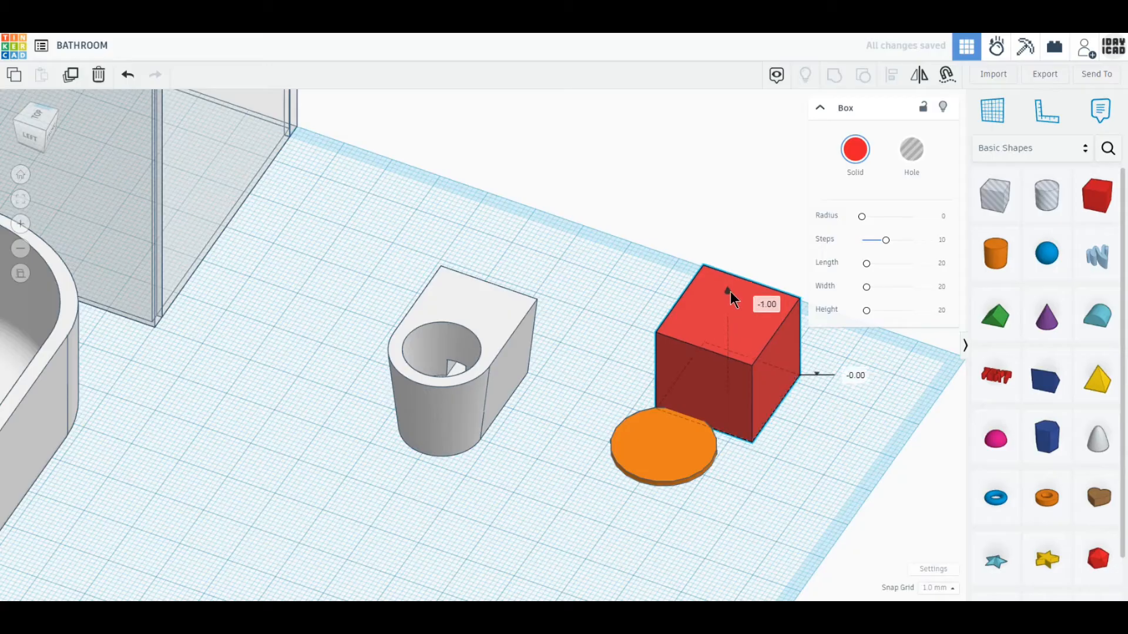
pyautogui.moveTo(731, 295); pyautogui.dragTo(725, 383)
pyautogui.click(937, 218)
pyautogui.write('2.5')
pyautogui.press('Return')
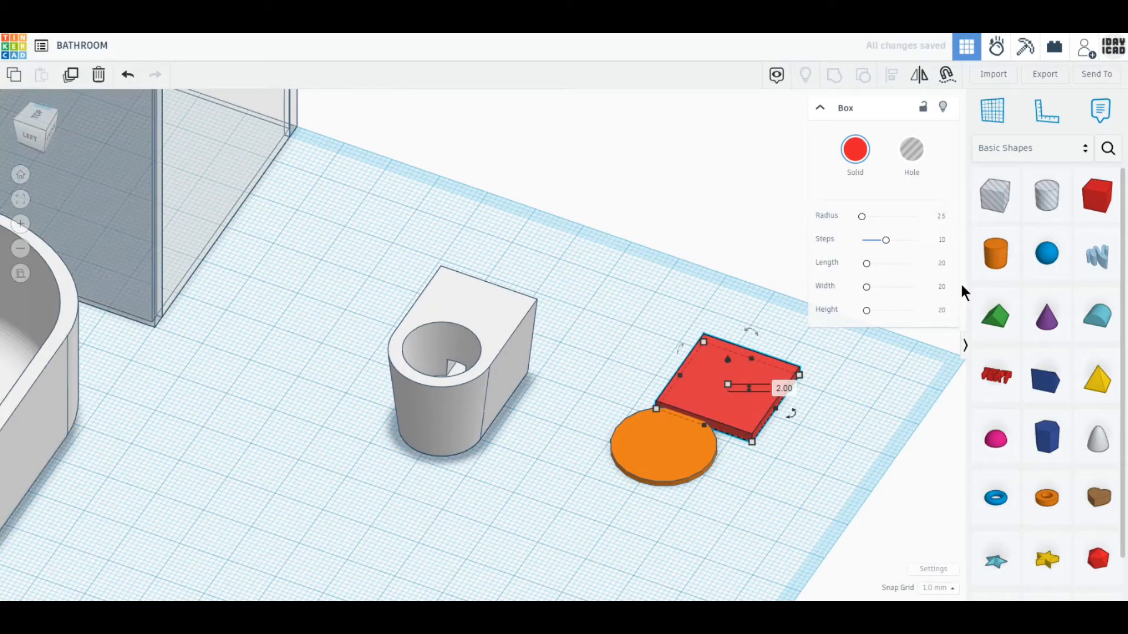
# Set the orange cylinder's bevel to 2.5 with 10 segments.
pyautogui.click(689, 464)
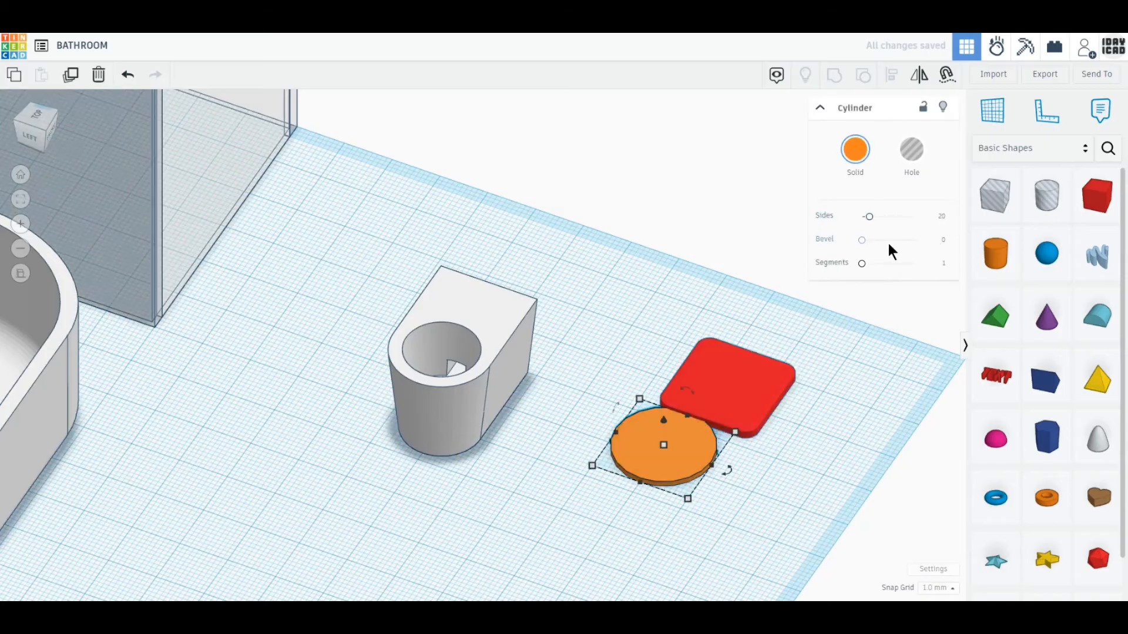
pyautogui.moveTo(880, 241); pyautogui.dragTo(913, 240)
pyautogui.moveTo(856, 264); pyautogui.dragTo(913, 264)
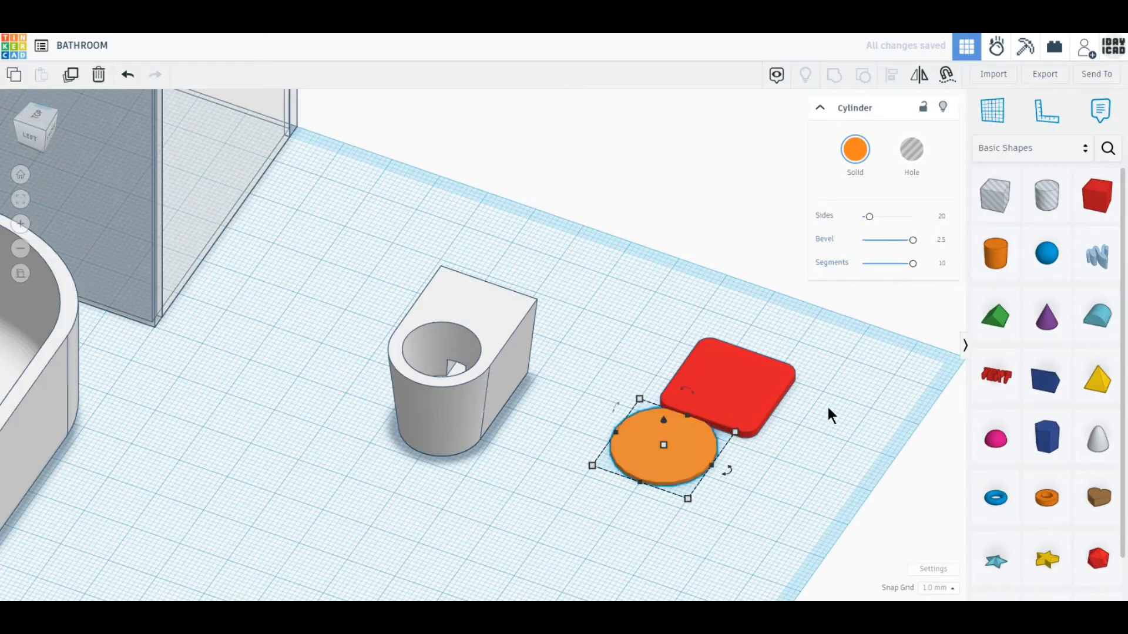
# Position the orange cylinder beside the toilet bowl, add a box hole and lay it over the red plate's front half.
pyautogui.click(996, 202)
pyautogui.click(859, 383)
pyautogui.click(38, 117)
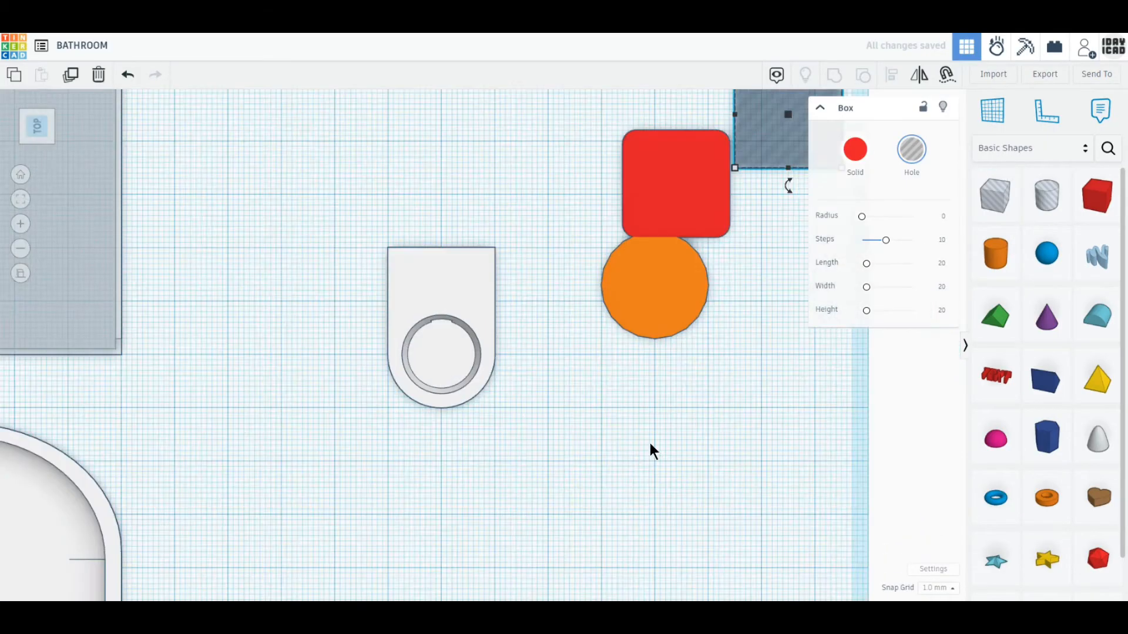
pyautogui.moveTo(622, 398); pyautogui.dragTo(518, 525, button='middle')
pyautogui.moveTo(540, 417); pyautogui.dragTo(486, 486)
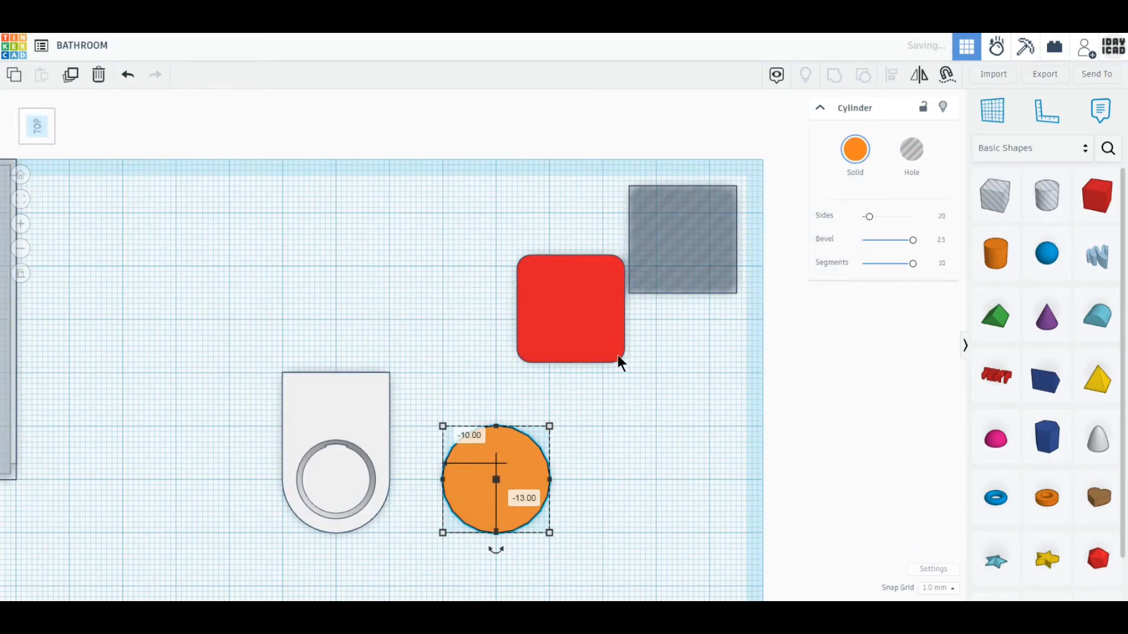
pyautogui.moveTo(702, 283); pyautogui.dragTo(569, 370)
# Move the red plate and box hole together next to the orange cylinder.
pyautogui.keyDown('shift'); pyautogui.click(599, 298); pyautogui.keyUp('shift')
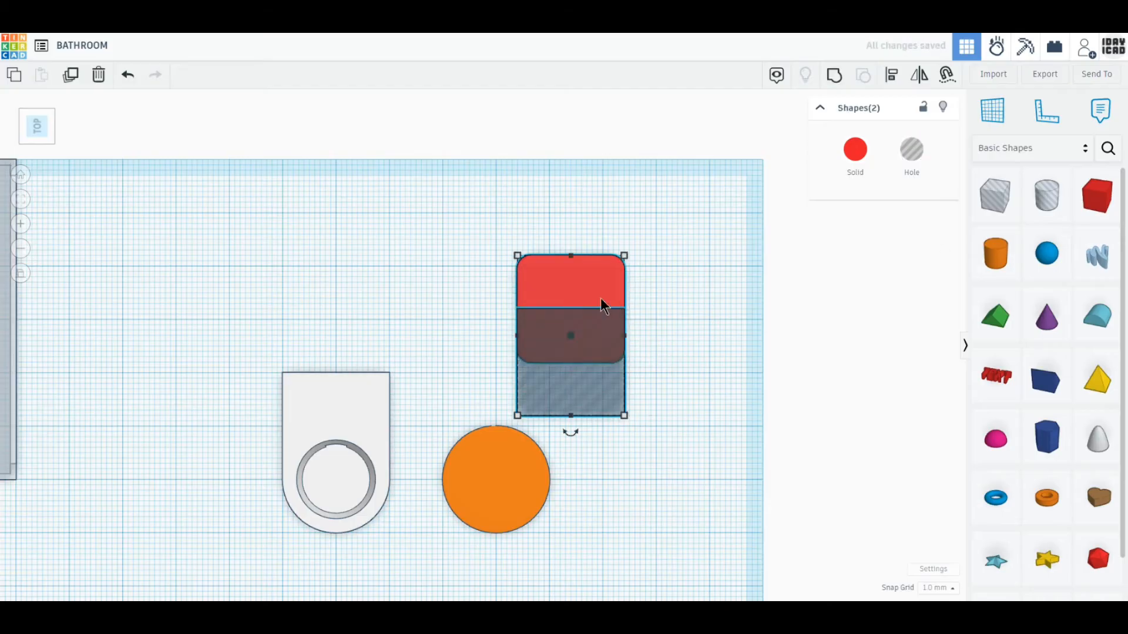
pyautogui.moveTo(600, 298); pyautogui.dragTo(627, 304)
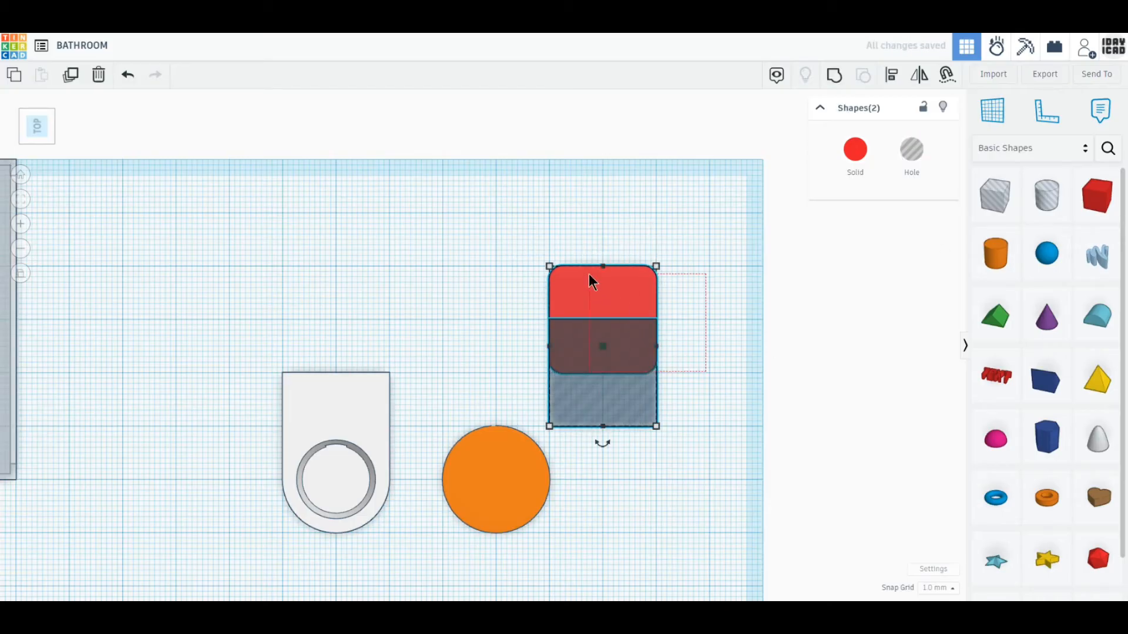
pyautogui.click(594, 396)
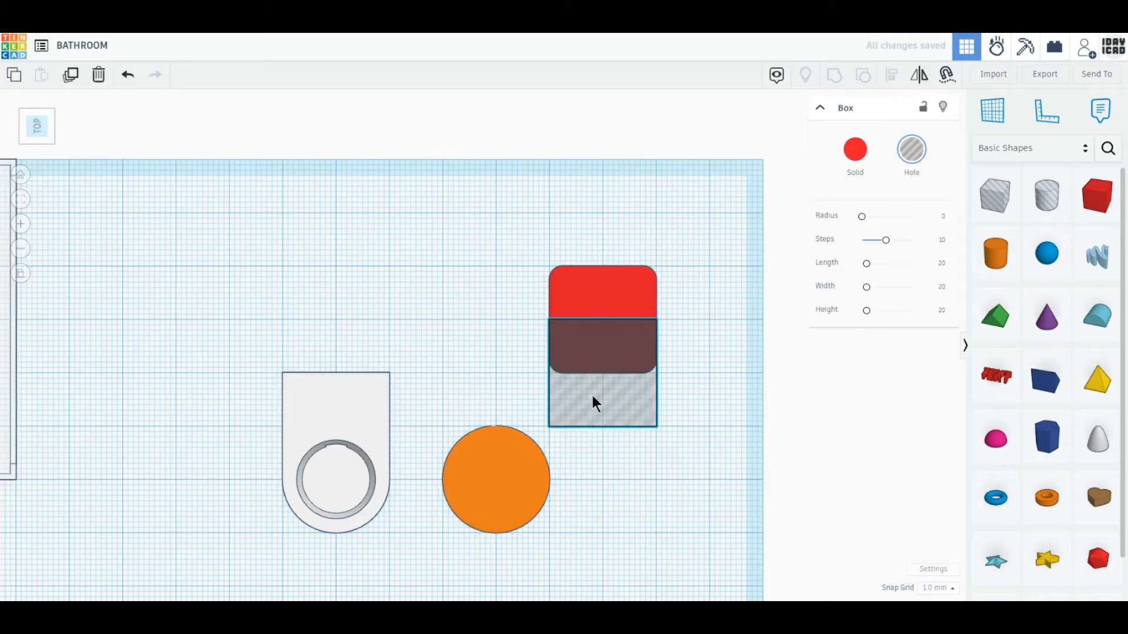
pyautogui.keyDown('shift'); pyautogui.click(578, 293); pyautogui.keyUp('shift')
pyautogui.moveTo(579, 293); pyautogui.dragTo(600, 482)
# Group the red plate with the hole to trim it at the cylinder's centre line, and move it over the cylinder.
pyautogui.click(636, 519)
pyautogui.keyDown('shift'); pyautogui.click(602, 435); pyautogui.keyUp('shift')
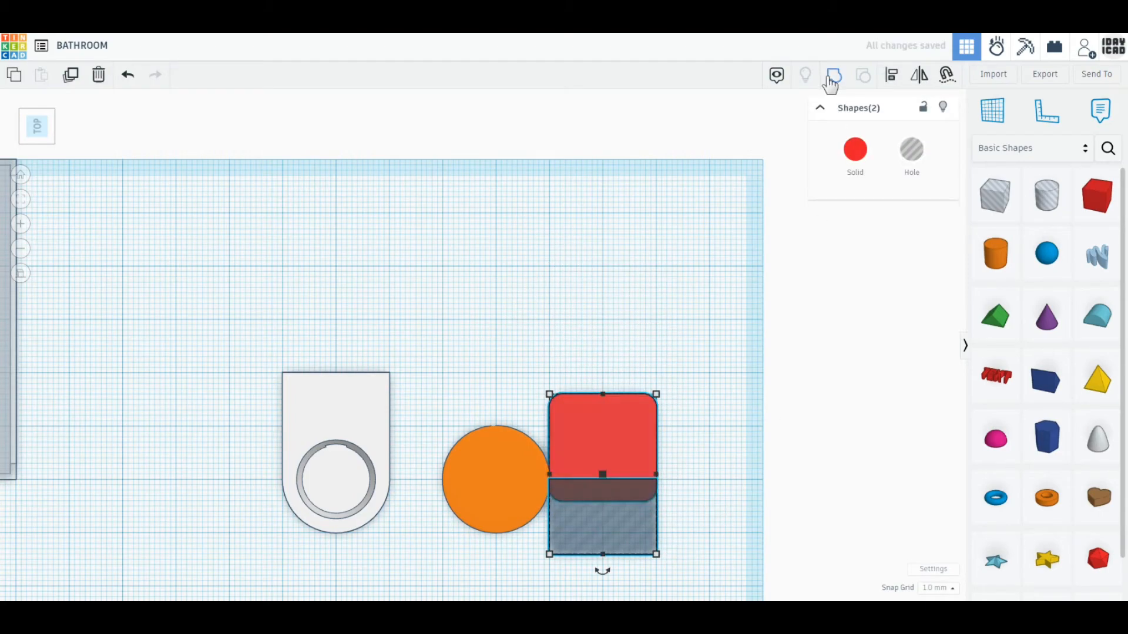
pyautogui.click(833, 75)
pyautogui.moveTo(615, 442); pyautogui.dragTo(503, 439)
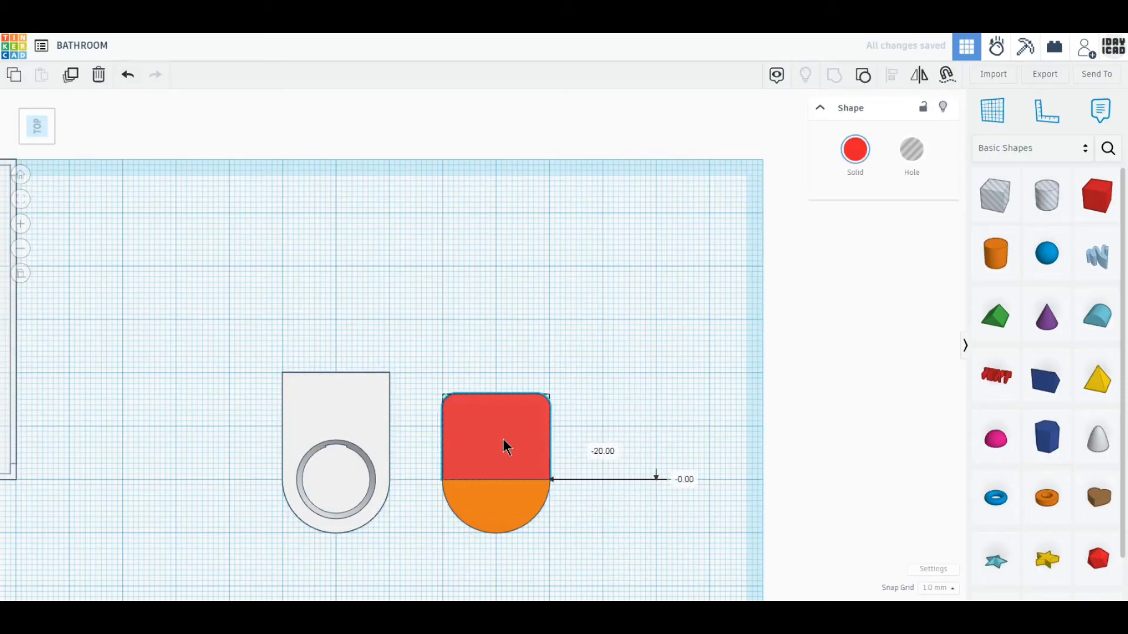
# Group the trimmed red plate with the orange cylinder and colour the combined lid white.
pyautogui.keyDown('shift'); pyautogui.click(496, 506); pyautogui.keyUp('shift')
pyautogui.click(833, 75)
pyautogui.click(855, 150)
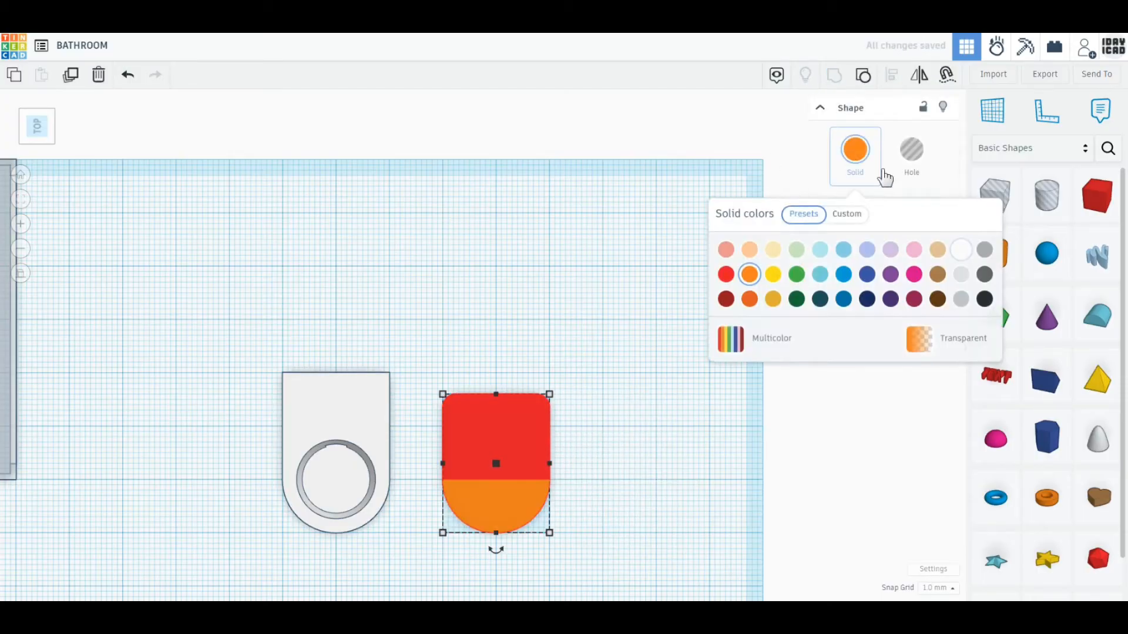
pyautogui.click(962, 254)
# Undo the lid's white colour and its grouping.
pyautogui.moveTo(639, 475); pyautogui.dragTo(595, 403, button='right')
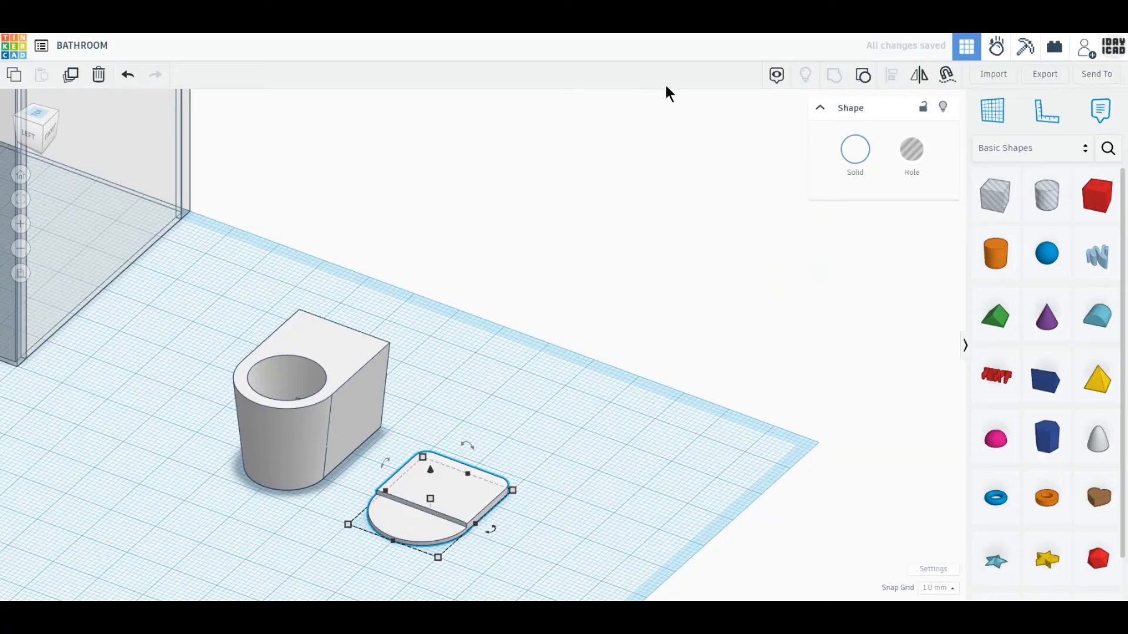
pyautogui.click(127, 75)
pyautogui.hotkey('ctrl', 'z')
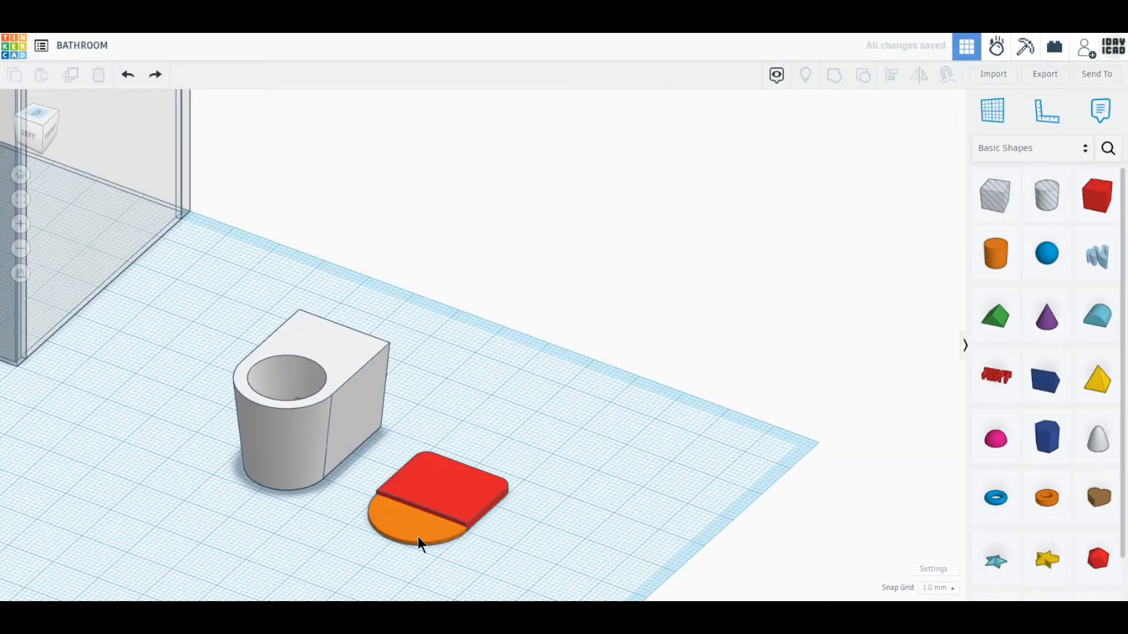
# Flatten the red plate to 1 mm, then group it with the cylinder into a white toilet lid.
pyautogui.click(445, 491)
pyautogui.moveTo(445, 490); pyautogui.dragTo(446, 493)
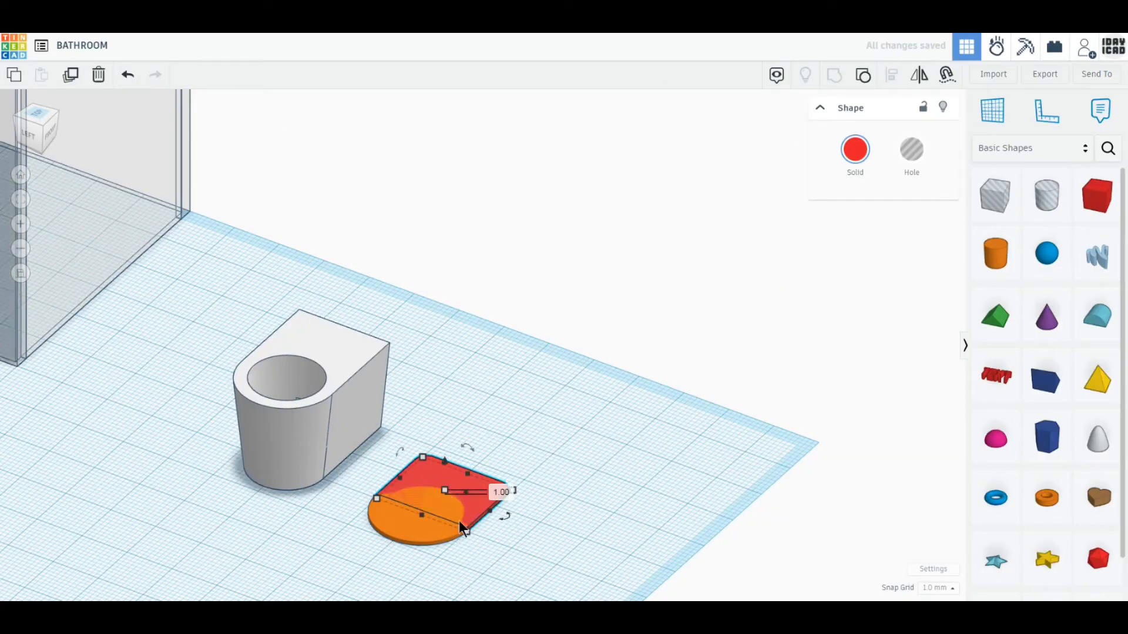
pyautogui.keyDown('shift'); pyautogui.click(453, 528); pyautogui.keyUp('shift')
pyautogui.click(833, 77)
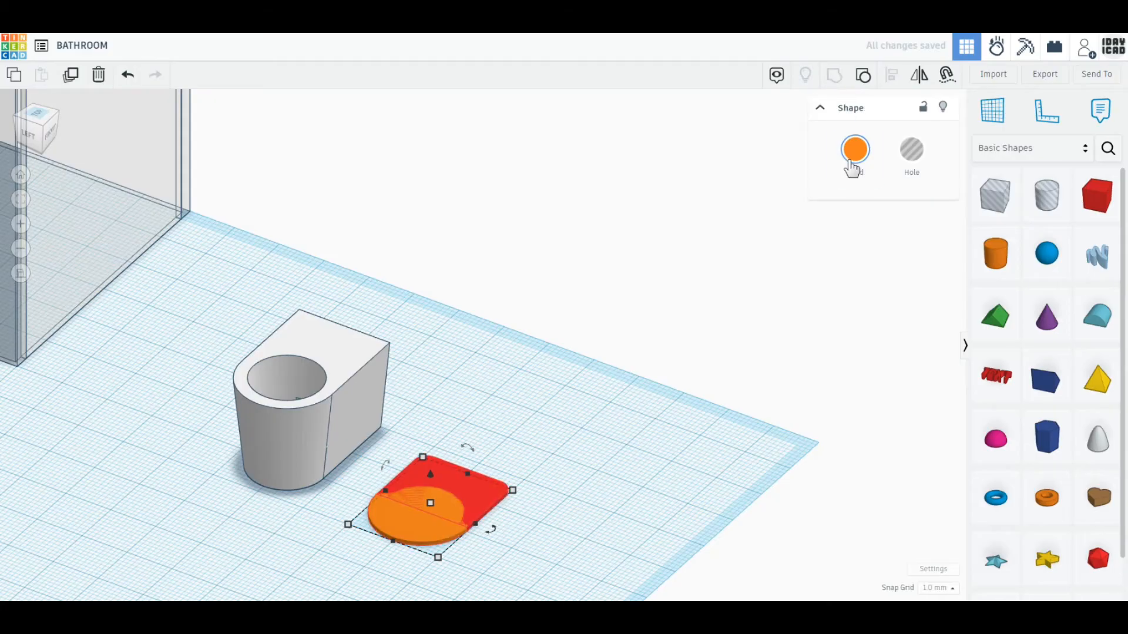
pyautogui.click(853, 159)
# Turn the lid upright and raise it onto the toilet body behind the bowl.
pyautogui.moveTo(402, 463); pyautogui.dragTo(420, 443)
pyautogui.click(40, 115)
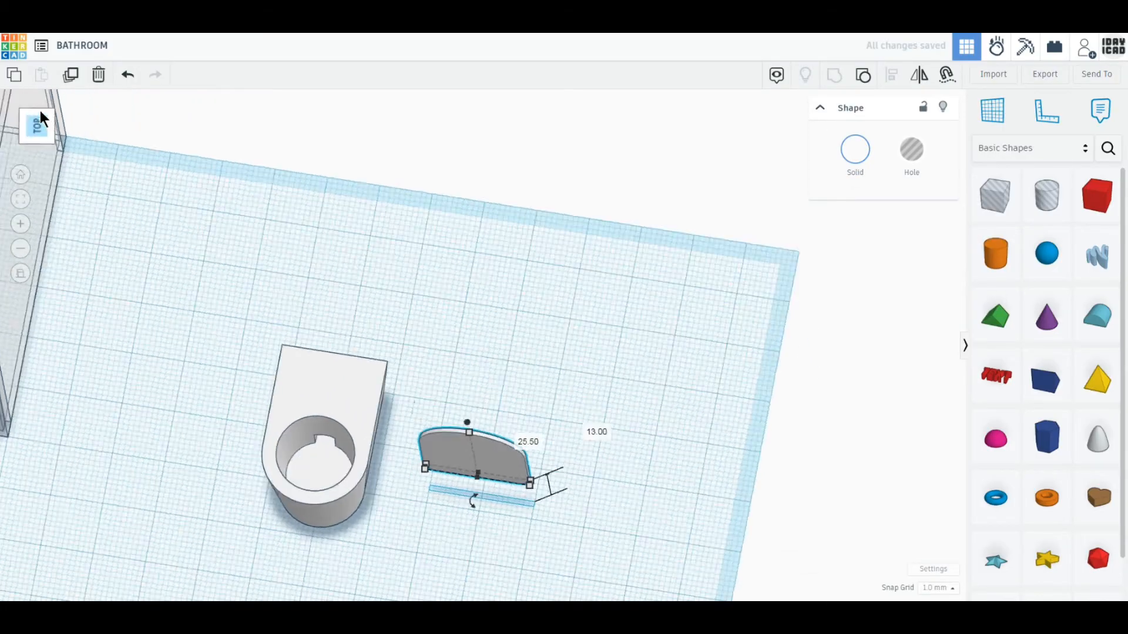
pyautogui.moveTo(526, 464); pyautogui.dragTo(369, 416)
pyautogui.moveTo(368, 418); pyautogui.dragTo(327, 277, button='right')
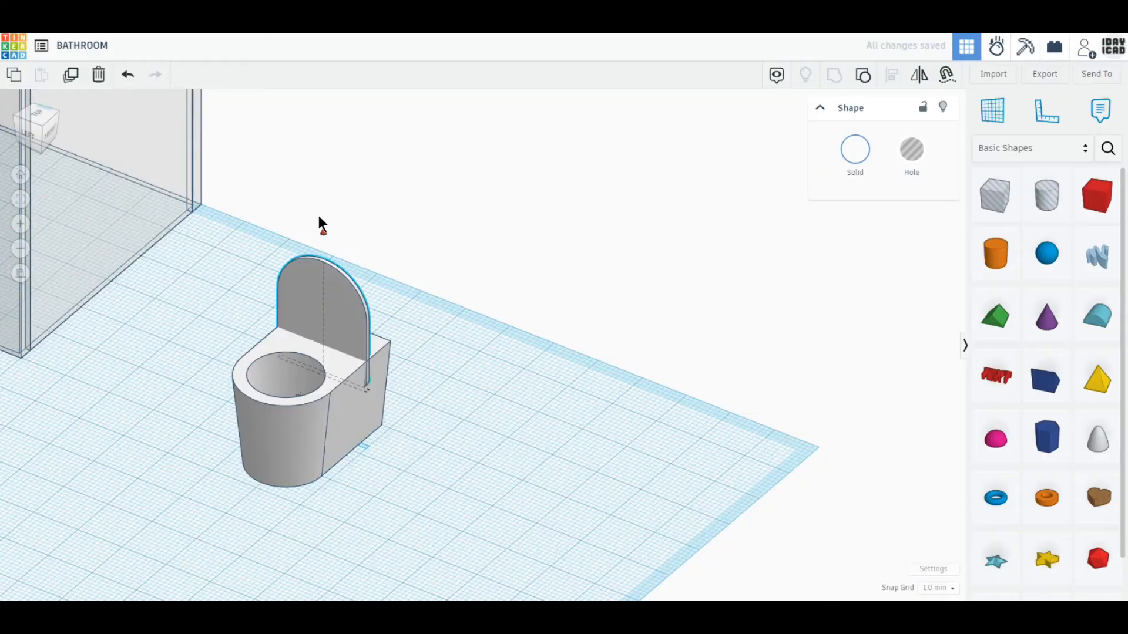
# Rotate the lid 90° to lie flat, lower it to 20 mm and align it with the toilet's rounded front.
pyautogui.moveTo(317, 242); pyautogui.dragTo(248, 294)
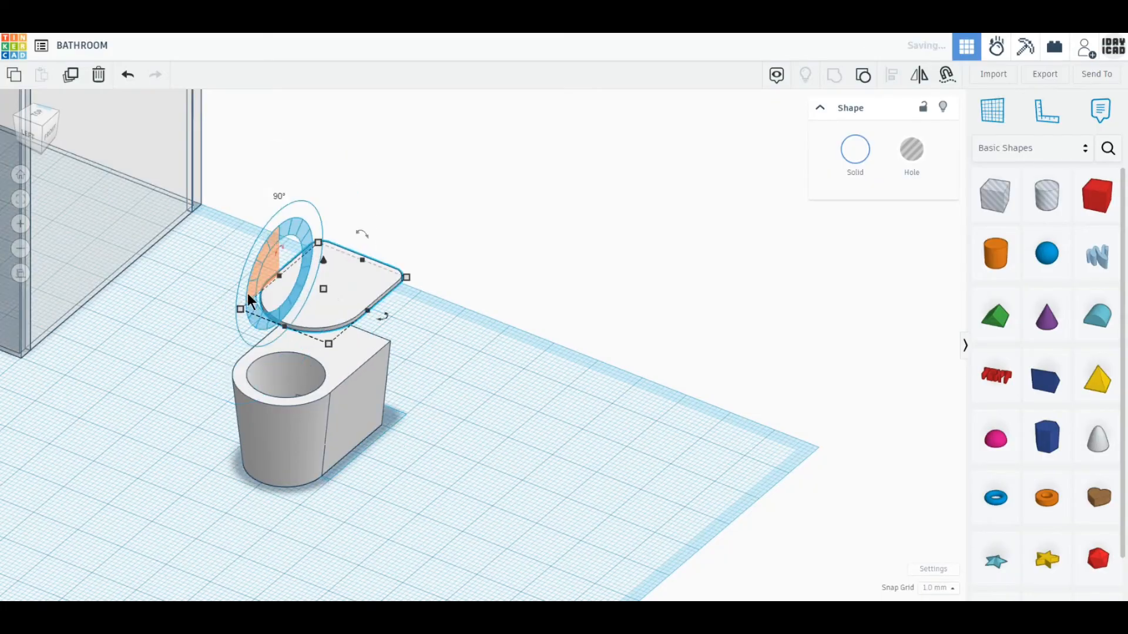
pyautogui.moveTo(324, 260); pyautogui.dragTo(320, 311)
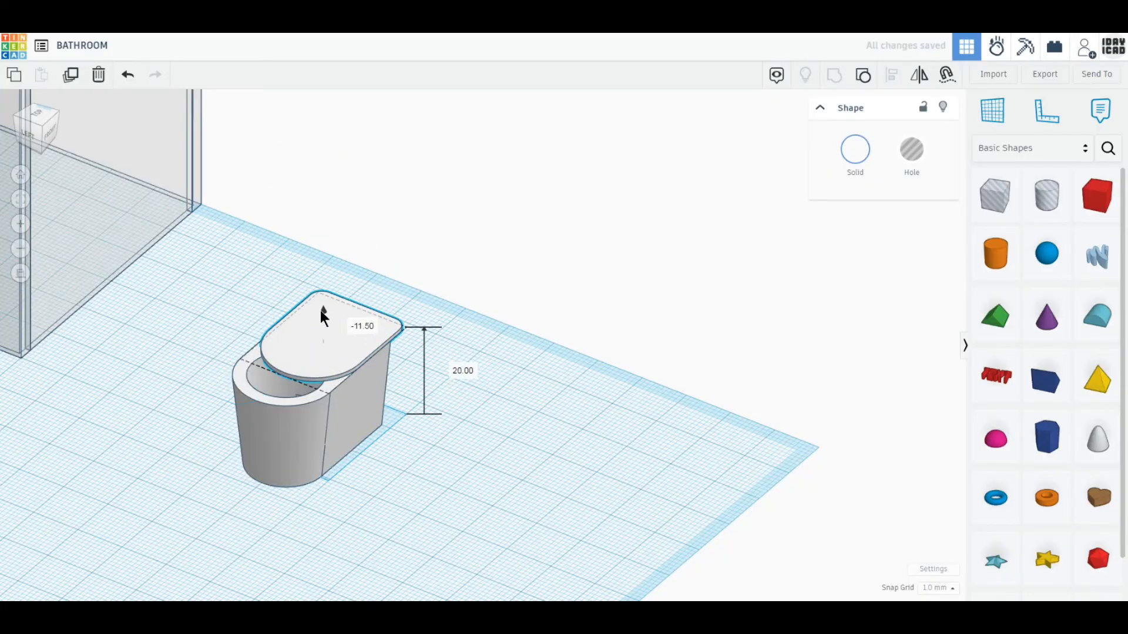
pyautogui.click(36, 118)
pyautogui.moveTo(333, 464); pyautogui.dragTo(336, 501)
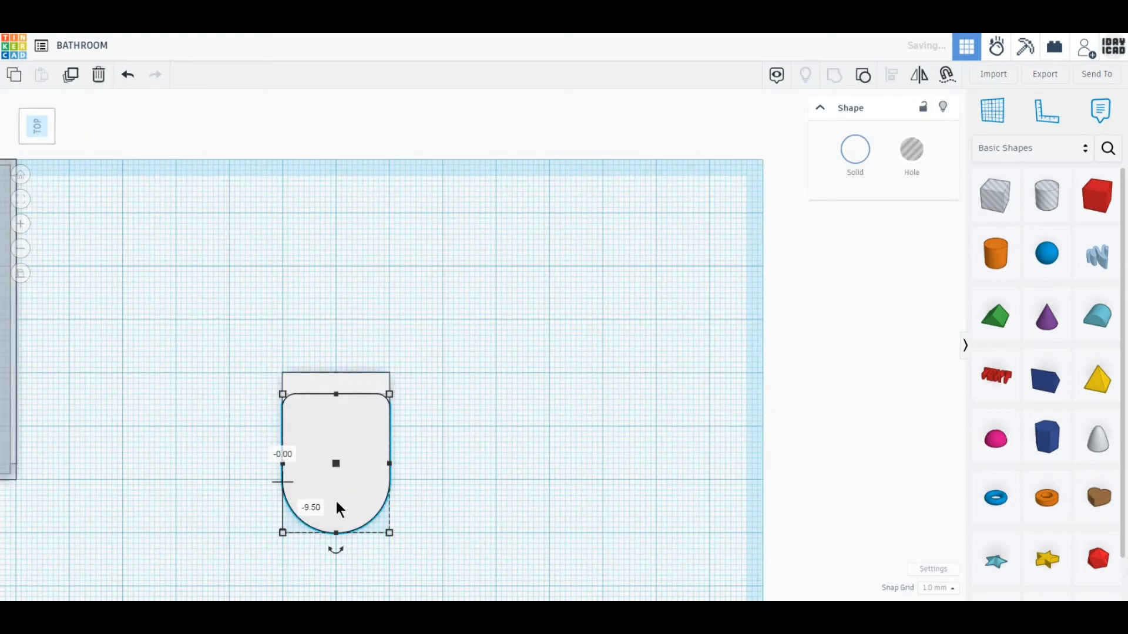
# Ungroup the lid and shorten its red rectangular part to 13 mm from the back.
pyautogui.click(859, 82)
pyautogui.click(436, 436)
pyautogui.doubleClick(368, 428)
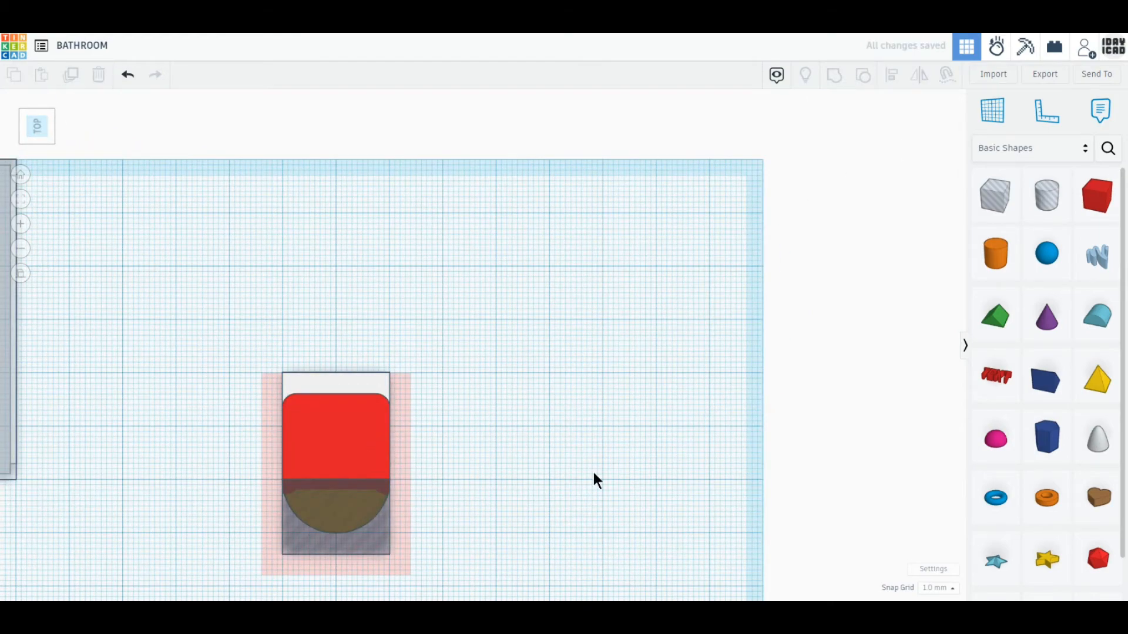
pyautogui.click(593, 480)
pyautogui.click(352, 417)
pyautogui.moveTo(337, 395); pyautogui.dragTo(338, 418)
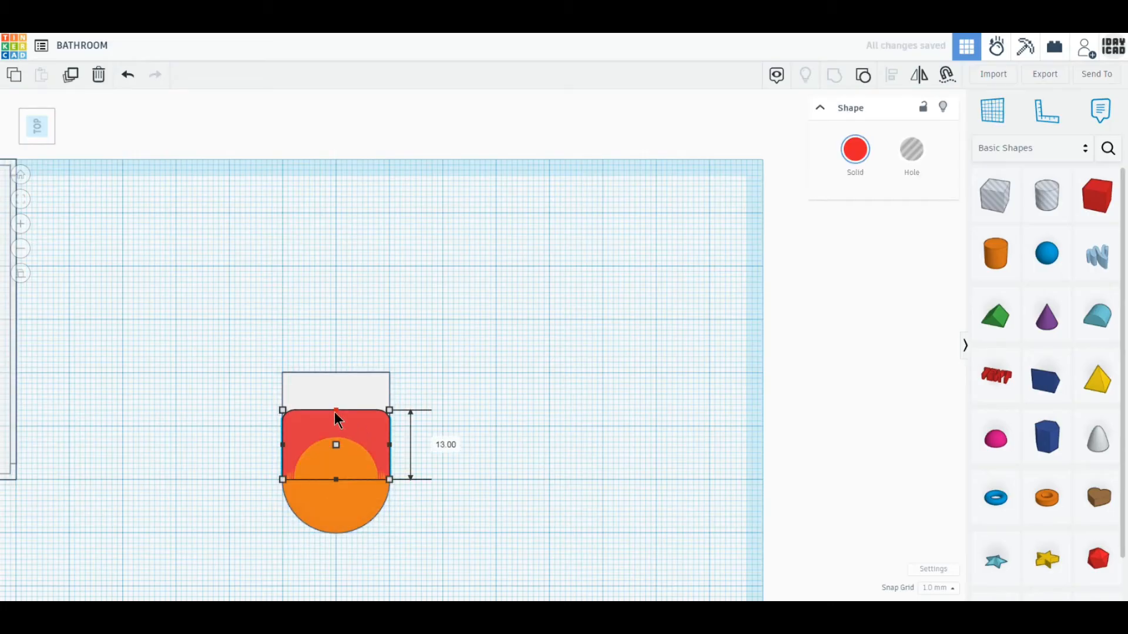
# Regroup the shortened plate with the cylinder and colour the lid white.
pyautogui.keyDown('shift'); pyautogui.click(360, 514); pyautogui.keyUp('shift')
pyautogui.click(831, 82)
pyautogui.click(855, 150)
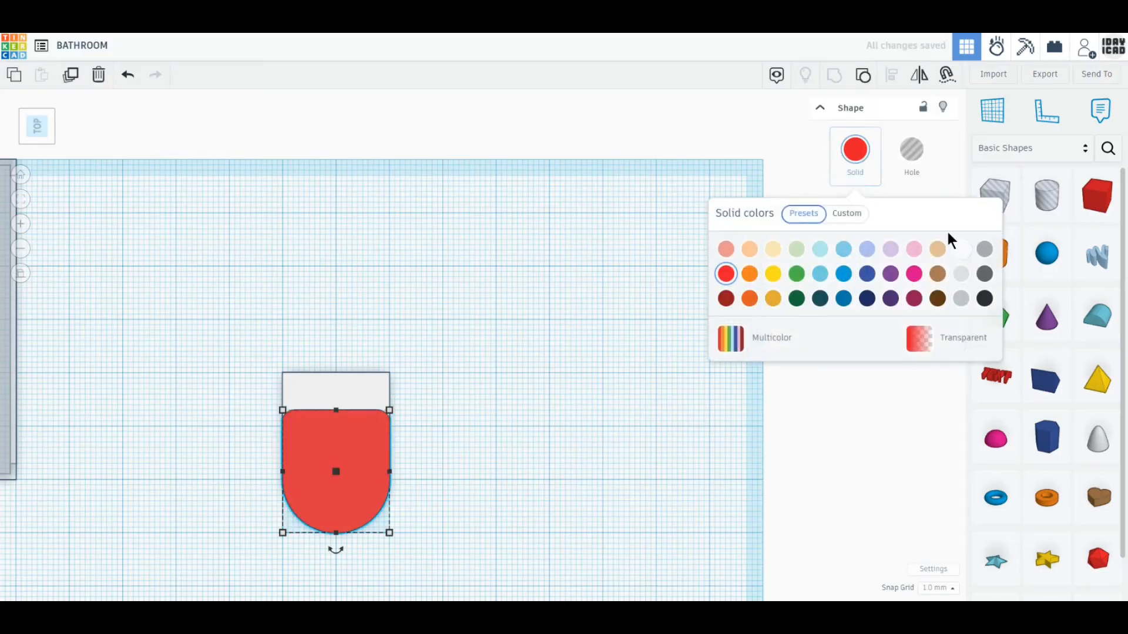
pyautogui.click(960, 246)
# Rotate the lid upright and move it back on the toilet body behind the bowl.
pyautogui.moveTo(488, 448); pyautogui.dragTo(314, 264, button='right')
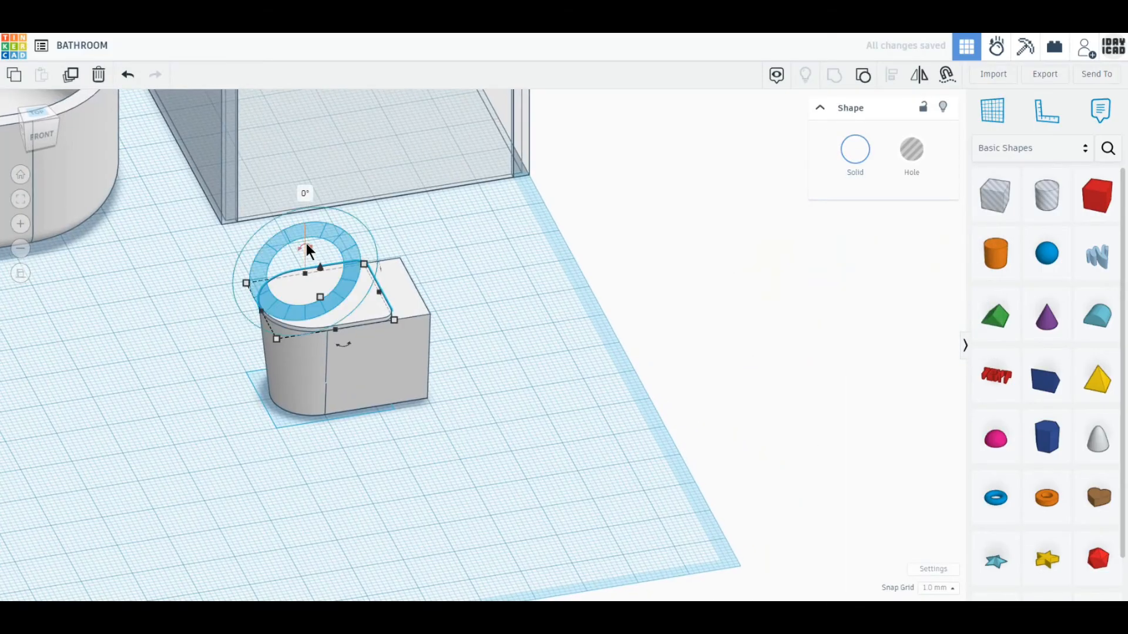
pyautogui.moveTo(305, 244); pyautogui.dragTo(326, 169)
pyautogui.click(40, 113)
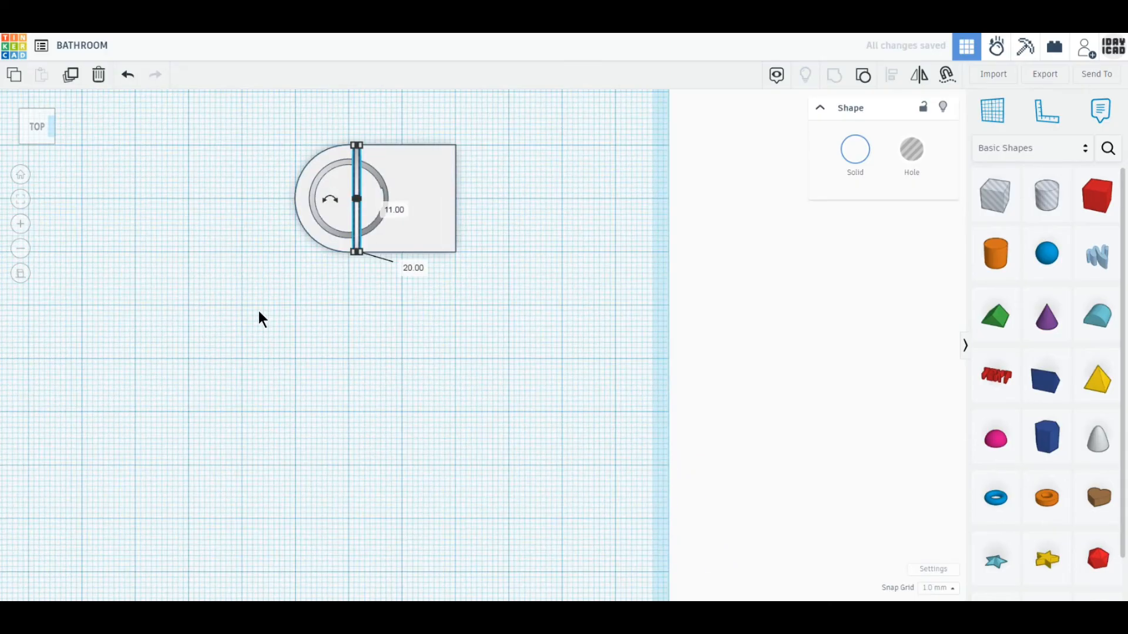
pyautogui.click(259, 317)
pyautogui.click(421, 249)
pyautogui.moveTo(422, 249); pyautogui.dragTo(410, 247)
# Add a box behind the lid as the tank, fit it to the toilet's back edge and make it 23 mm high.
pyautogui.moveTo(1097, 196); pyautogui.dragTo(503, 227)
pyautogui.moveTo(520, 198); pyautogui.dragTo(454, 198)
pyautogui.moveTo(402, 485); pyautogui.dragTo(417, 319, button='right')
pyautogui.moveTo(375, 293); pyautogui.dragTo(379, 208)
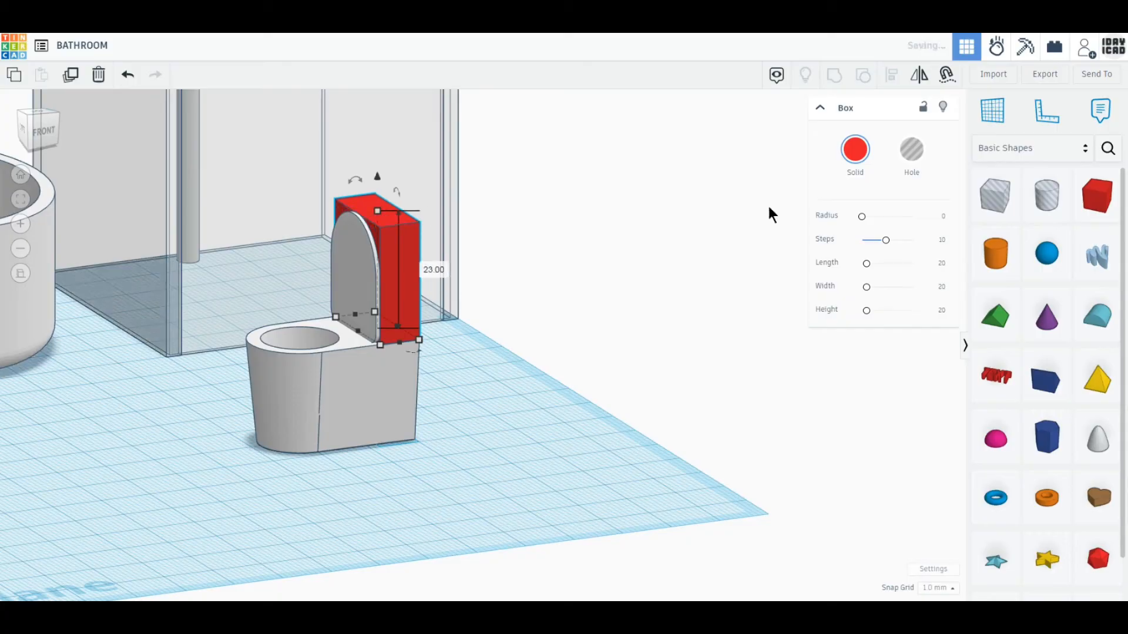
# Round the tank's edges with a radius of 2 and colour it white.
pyautogui.click(943, 217)
pyautogui.write('2')
pyautogui.press('Return')
pyautogui.click(855, 150)
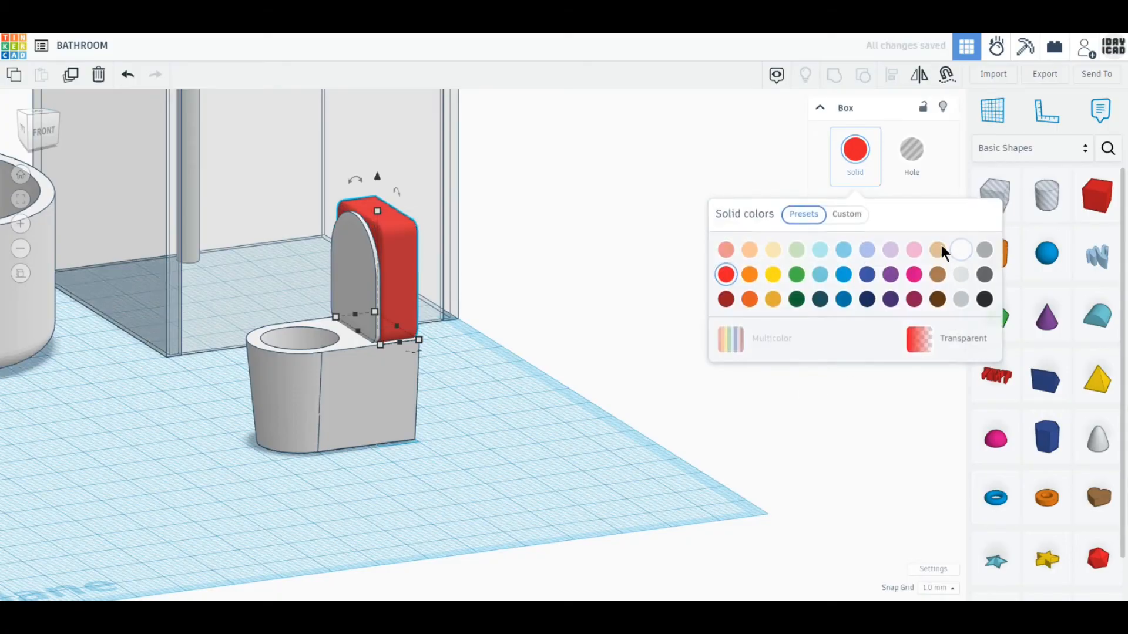
pyautogui.click(961, 247)
pyautogui.click(552, 523)
# Select the toilet body, lid and tank and scale them up proportionally to about 37 mm wide.
pyautogui.moveTo(377, 444); pyautogui.dragTo(392, 508, button='right')
pyautogui.moveTo(392, 509); pyautogui.dragTo(467, 541, button='middle')
pyautogui.moveTo(535, 503); pyautogui.dragTo(380, 347)
pyautogui.scroll(-2, 505, 499)
pyautogui.moveTo(456, 419); pyautogui.dragTo(487, 446, button='right')
pyautogui.keyDown('shift'); pyautogui.moveTo(474, 424); pyautogui.dragTo(545, 433); pyautogui.keyUp('shift')
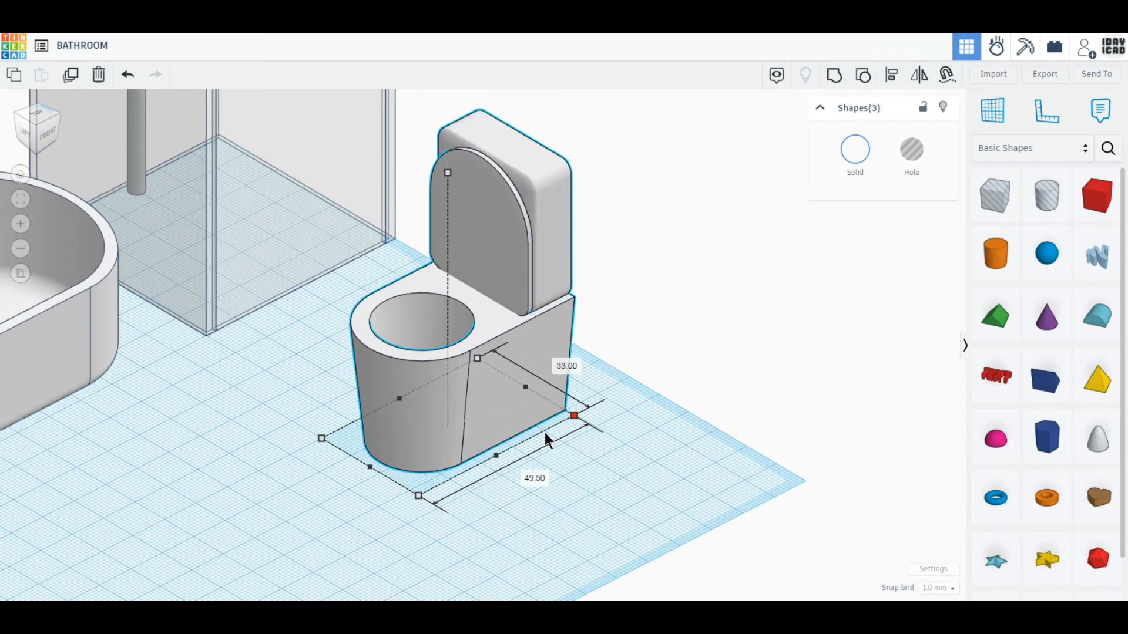
# Set the toilet's width to 40 mm and adjust its position against the workplane edge.
pyautogui.click(36, 114)
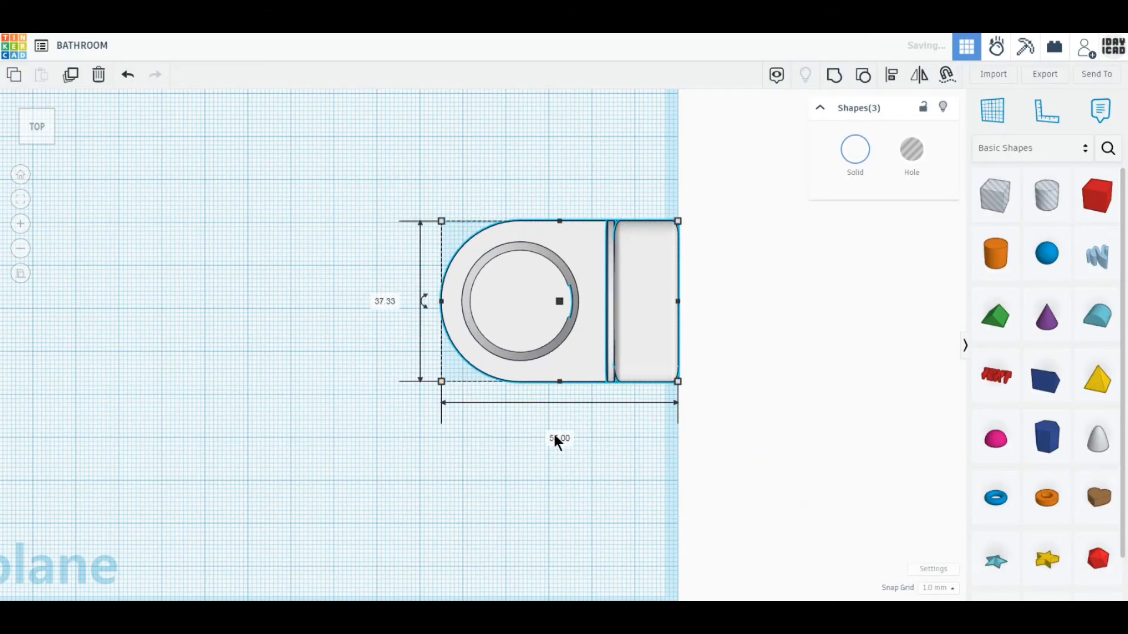
pyautogui.click(385, 301)
pyautogui.write('40')
pyautogui.press('Return')
pyautogui.moveTo(574, 376)
pyautogui.mouseDown()
pyautogui.moveTo(574, 333)
pyautogui.moveTo(573, 374)
pyautogui.mouseUp()
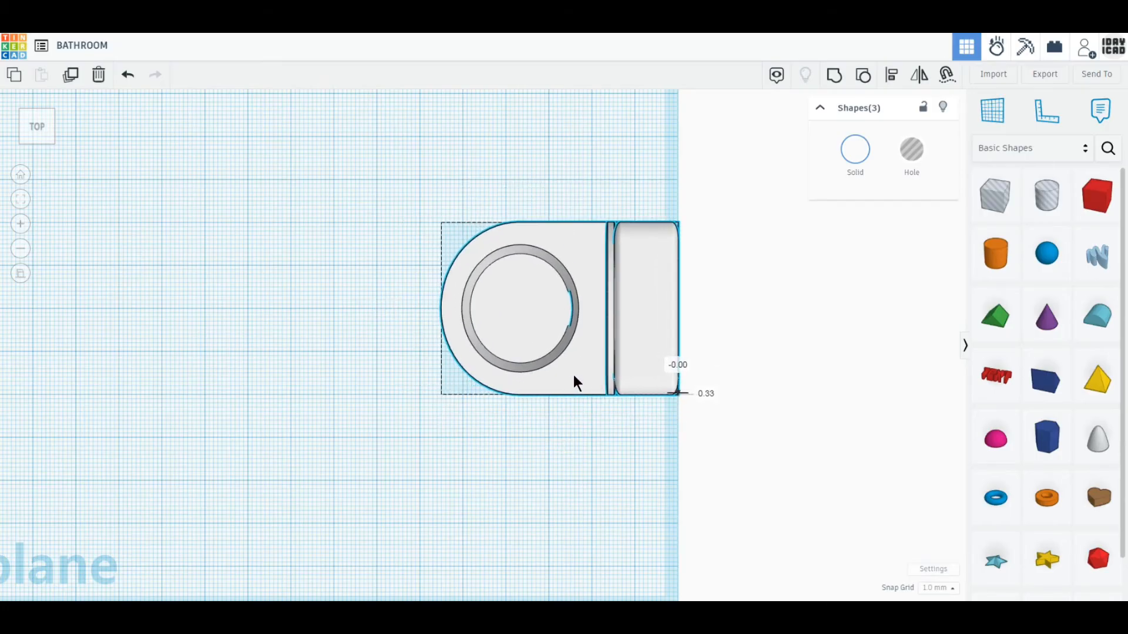
pyautogui.click(521, 438)
pyautogui.scroll(-3, 520, 439)
pyautogui.moveTo(519, 439); pyautogui.dragTo(526, 415, button='right')
pyautogui.scroll(-3, 499, 485)
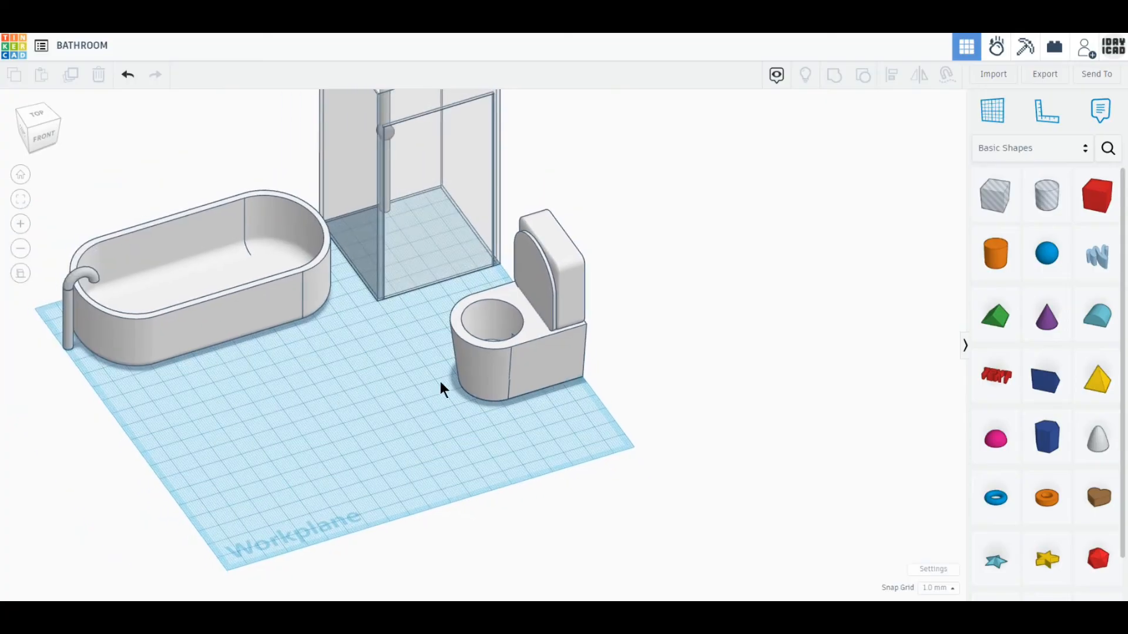
pyautogui.click(93, 326)
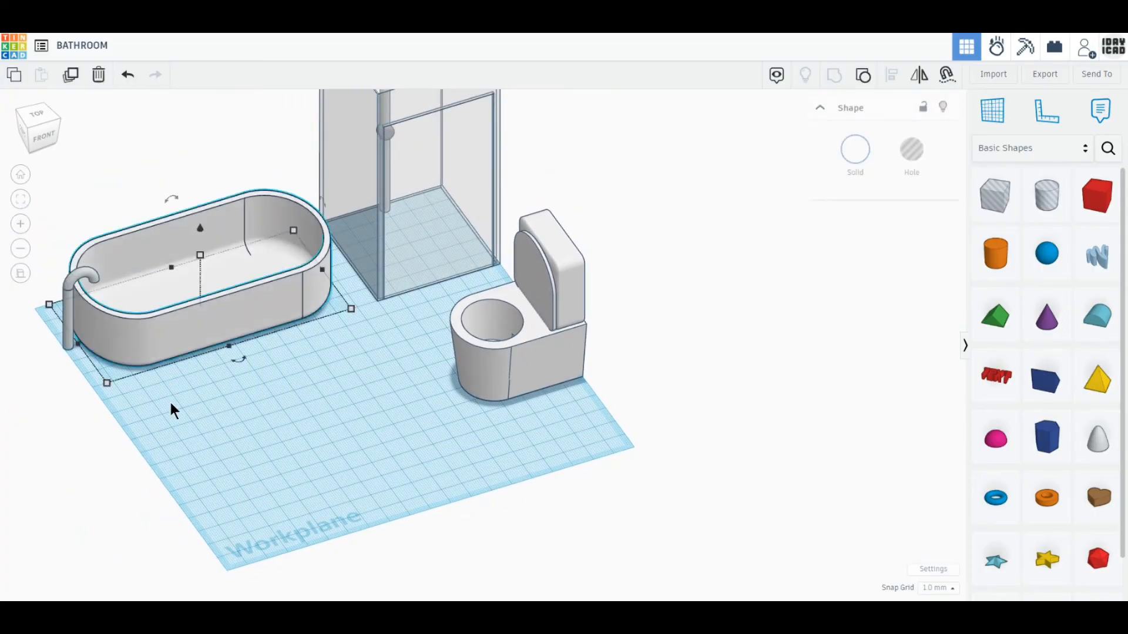
pyautogui.moveTo(483, 442); pyautogui.dragTo(517, 437, button='right')
pyautogui.moveTo(619, 442); pyautogui.dragTo(498, 312)
pyautogui.moveTo(505, 214); pyautogui.dragTo(507, 265)
pyautogui.hotkey('ctrl', 'z')
pyautogui.click(675, 398)
# Place a half sphere and a cylinder on the free workplane area in front of the bathtub and toilet.
pyautogui.moveTo(675, 397); pyautogui.dragTo(390, 488, button='right')
pyautogui.moveTo(995, 438); pyautogui.dragTo(344, 376)
pyautogui.moveTo(996, 254); pyautogui.dragTo(411, 414)
pyautogui.moveTo(357, 495); pyautogui.dragTo(427, 513, button='right')
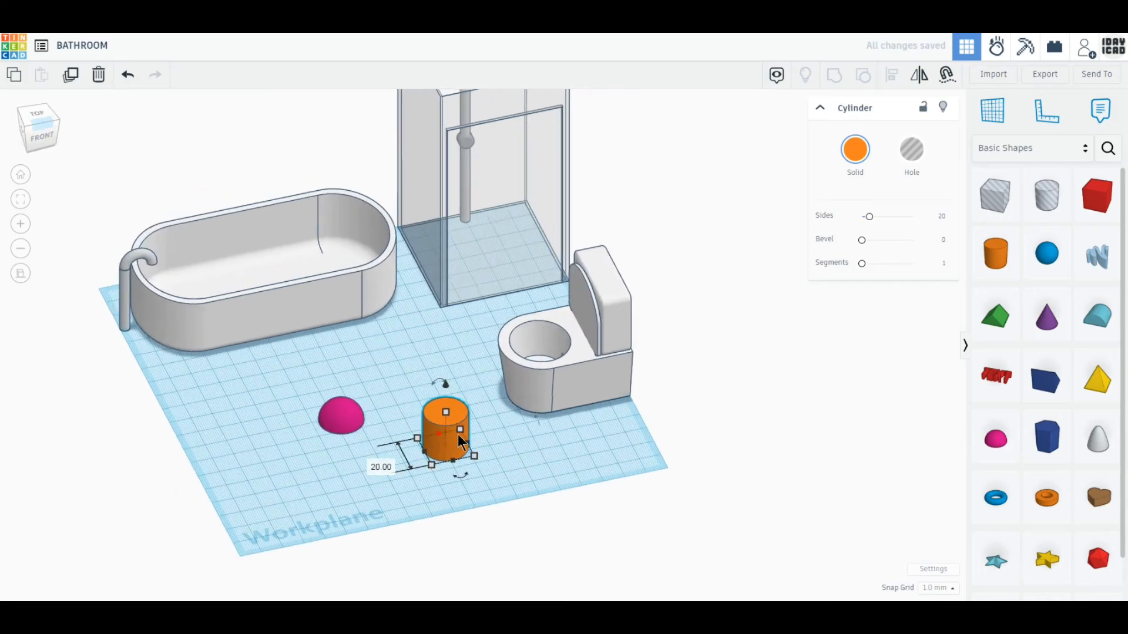
# Resize the half sphere to 40 mm wide and 30 mm deep, then adjust its position on the workplane.
pyautogui.click(37, 115)
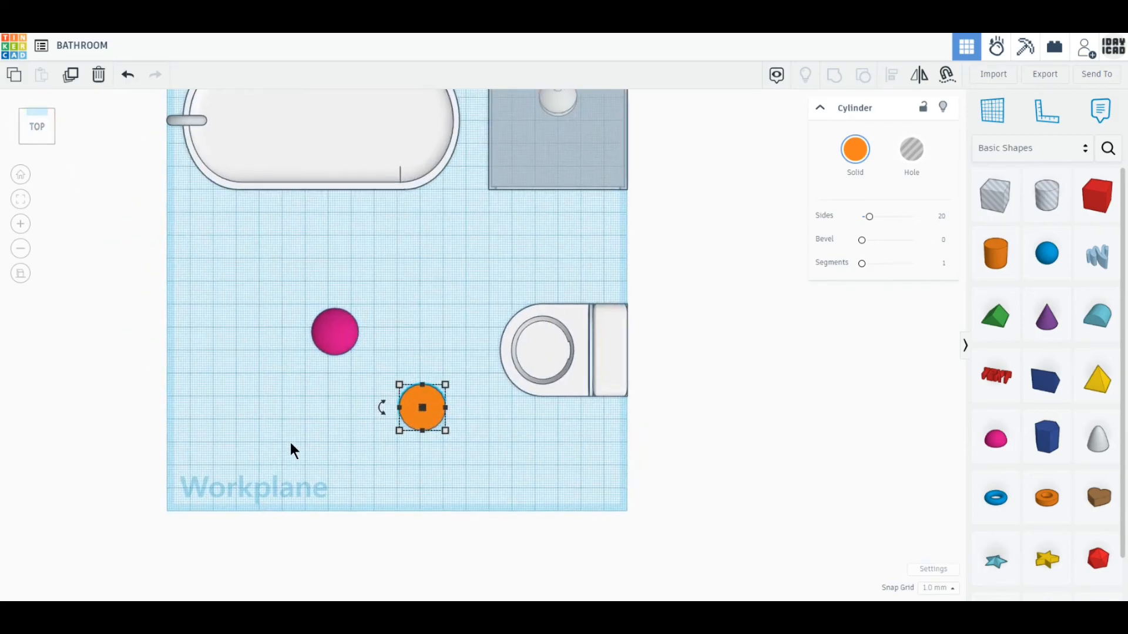
pyautogui.scroll(5, 290, 449)
pyautogui.click(390, 330)
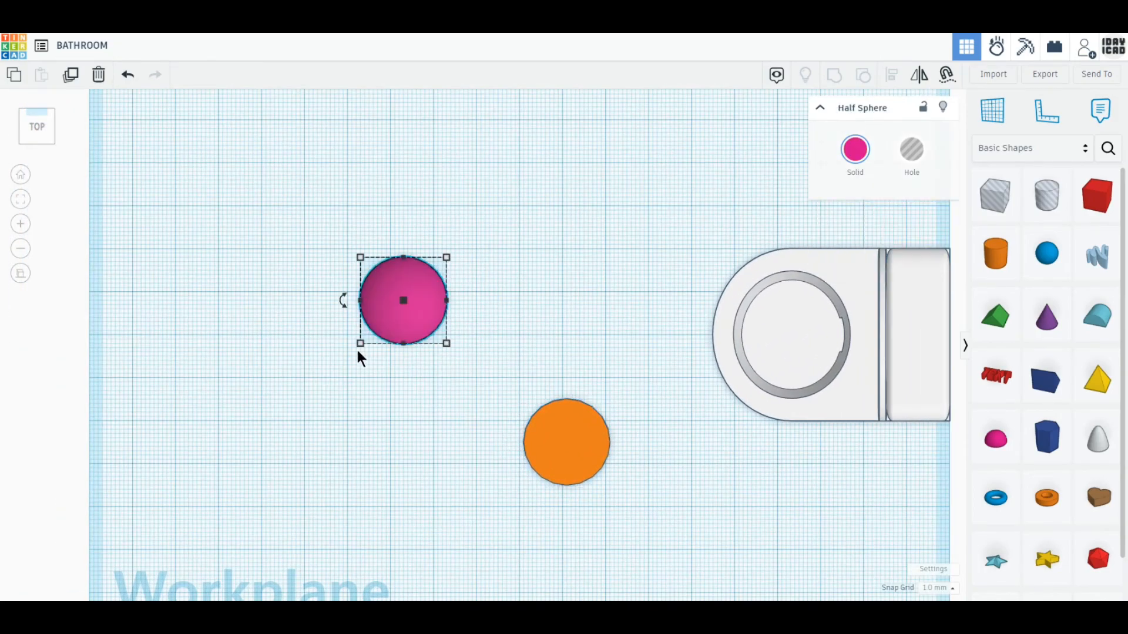
pyautogui.click(361, 344)
pyautogui.click(306, 301)
pyautogui.write('30')
pyautogui.press('Return')
pyautogui.click(403, 443)
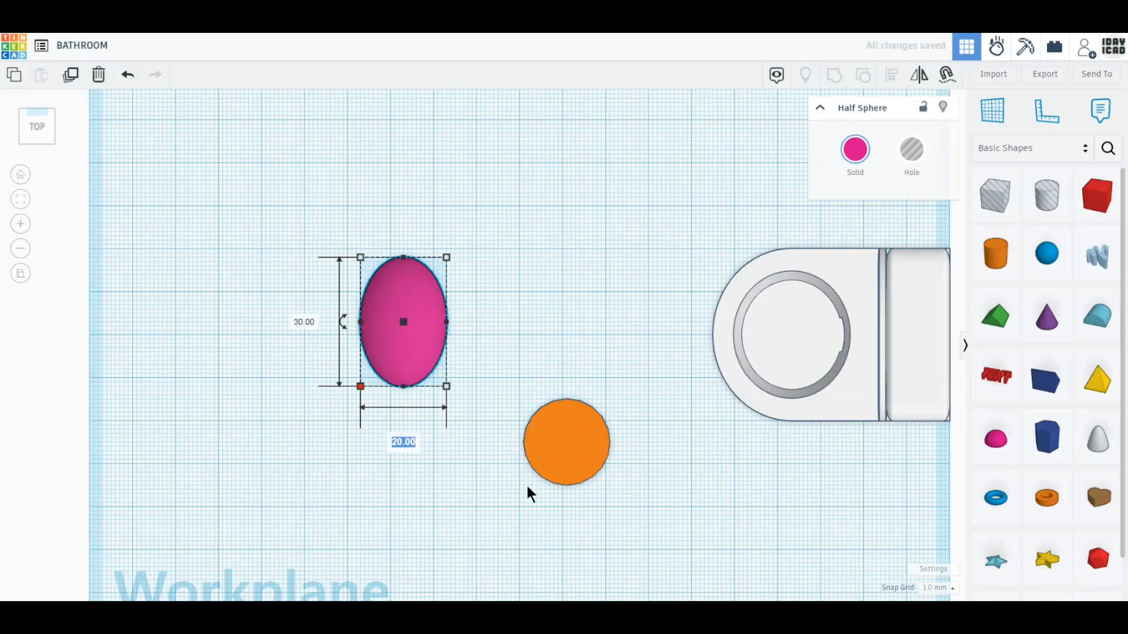
pyautogui.write('40')
pyautogui.press('Return')
pyautogui.moveTo(402, 344); pyautogui.dragTo(420, 340)
# Stretch the cylinder into an ellipse 40 mm wide and smooth it with 64 sides.
pyautogui.click(572, 480)
pyautogui.click(524, 486)
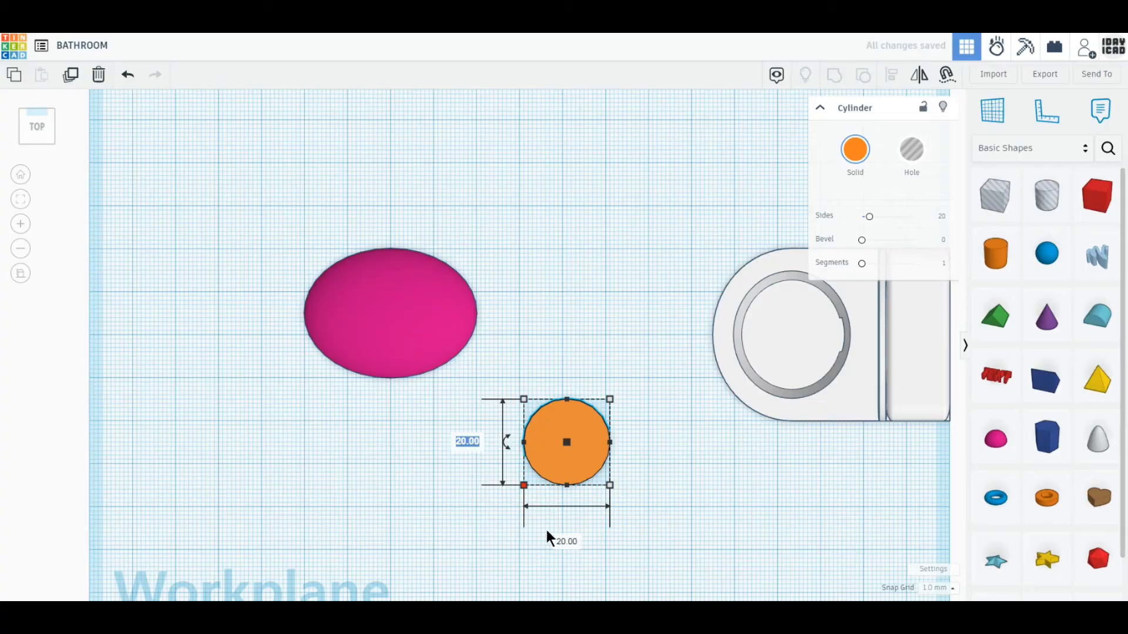
pyautogui.click(565, 540)
pyautogui.write('4')
pyautogui.press('Return')
pyautogui.click(597, 542)
pyautogui.write('40')
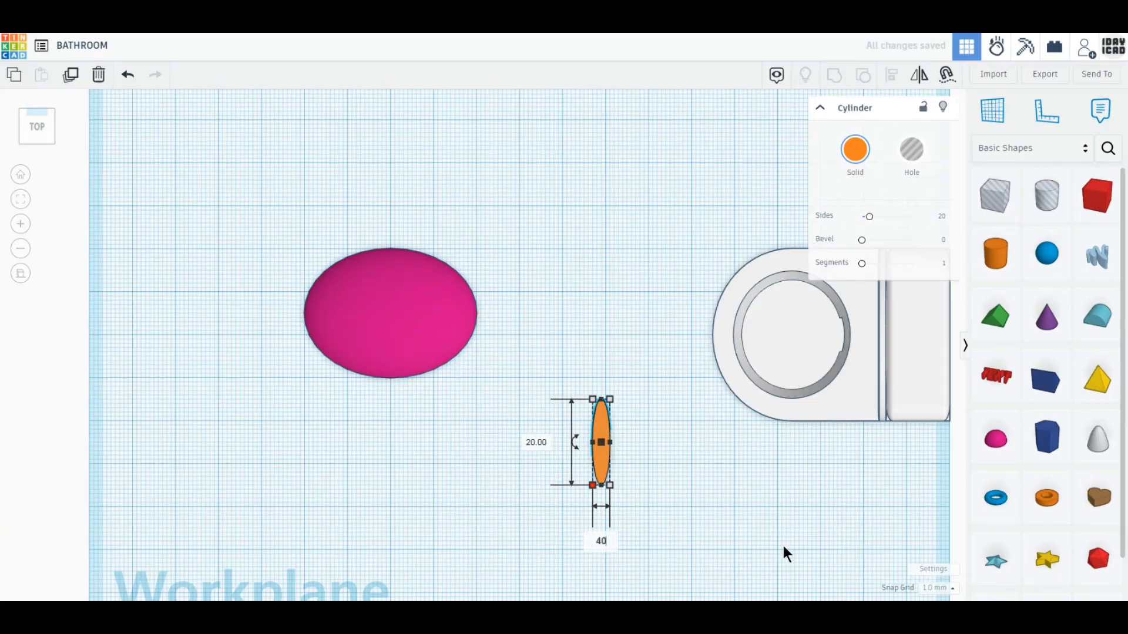
pyautogui.press('Return')
pyautogui.moveTo(869, 217); pyautogui.dragTo(960, 223)
# Cover one lengthwise half of the elliptical cylinder with a stretched box hole and group them to cut that half away.
pyautogui.moveTo(658, 520); pyautogui.dragTo(748, 388, button='right')
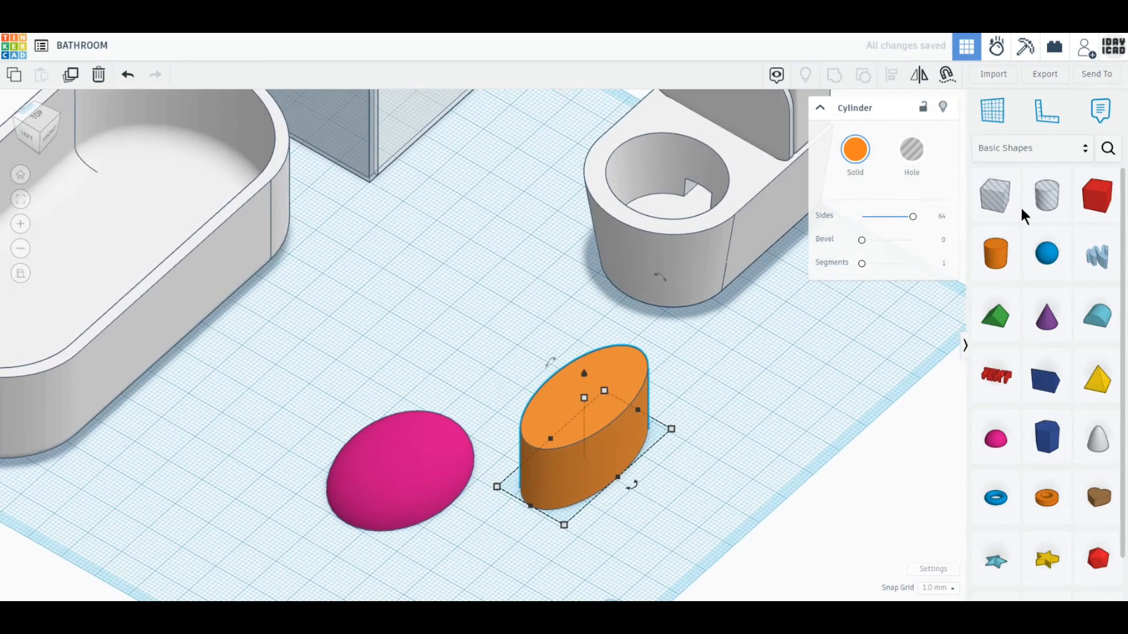
pyautogui.moveTo(1020, 208); pyautogui.dragTo(751, 394)
pyautogui.click(37, 118)
pyautogui.click(36, 118)
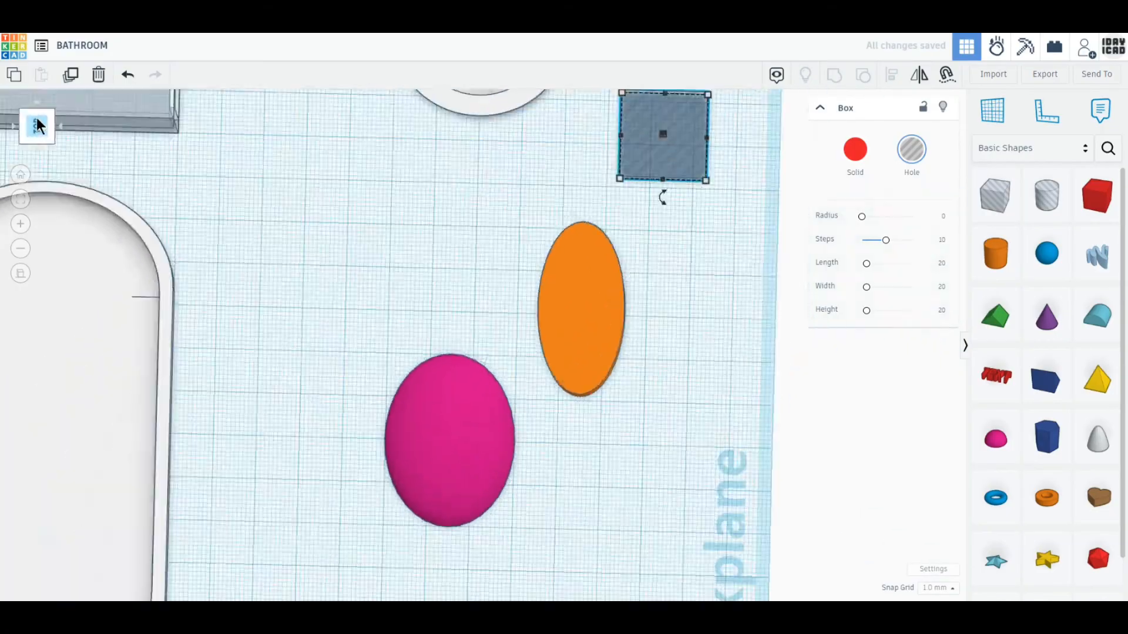
pyautogui.moveTo(667, 150); pyautogui.dragTo(563, 244)
pyautogui.moveTo(608, 366); pyautogui.dragTo(627, 367)
pyautogui.moveTo(531, 215); pyautogui.dragTo(536, 257)
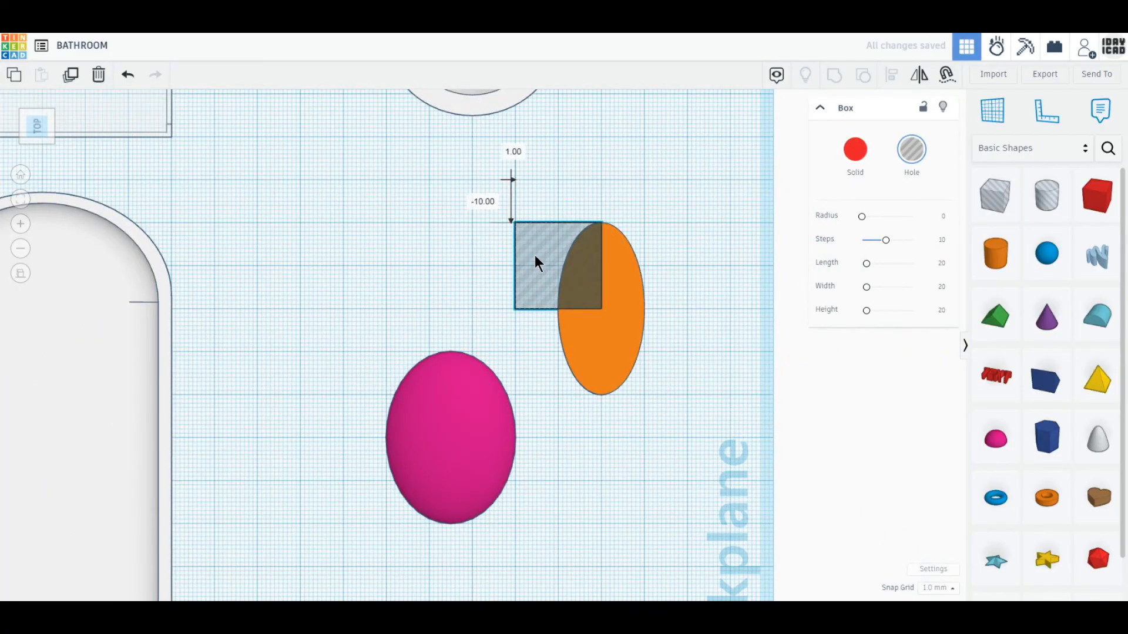
pyautogui.moveTo(558, 314); pyautogui.dragTo(561, 397)
pyautogui.keyDown('shift'); pyautogui.click(623, 353); pyautogui.keyUp('shift')
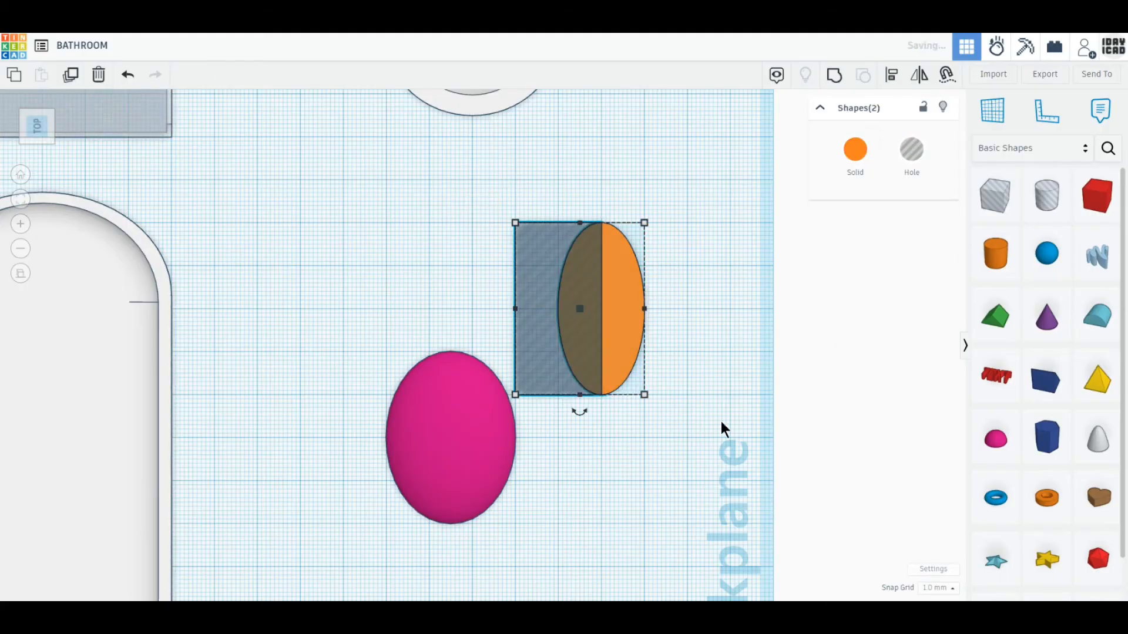
pyautogui.click(836, 80)
# Rotate the half-ellipse block 90° so its flat face points up and set its elevation to 0 mm.
pyautogui.moveTo(651, 455); pyautogui.dragTo(614, 277, button='right')
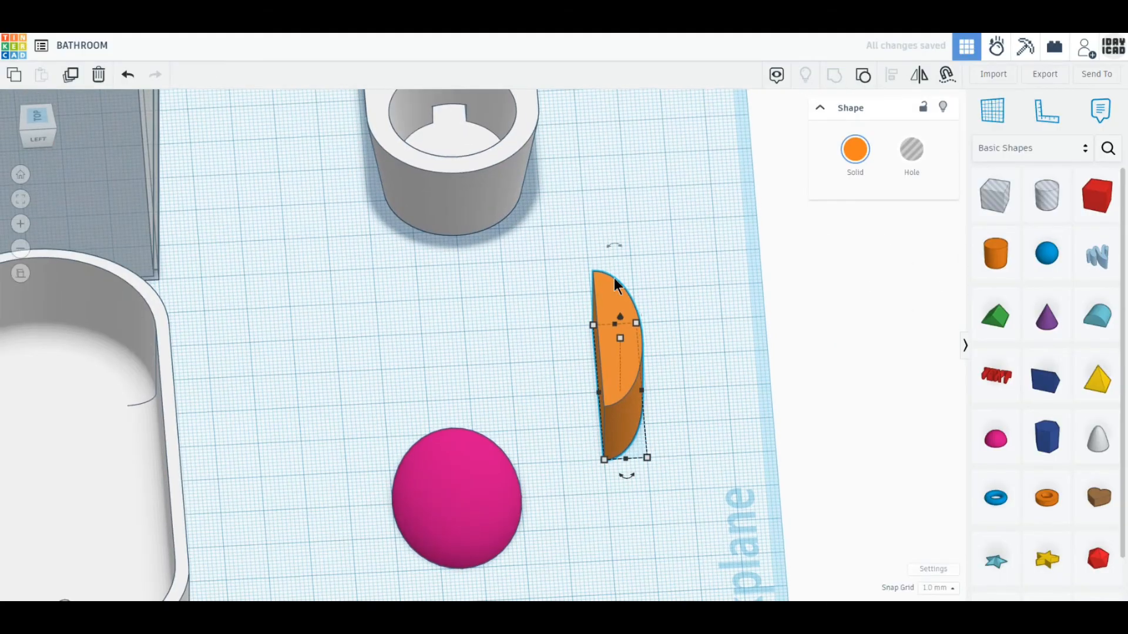
pyautogui.moveTo(630, 276); pyautogui.dragTo(650, 297)
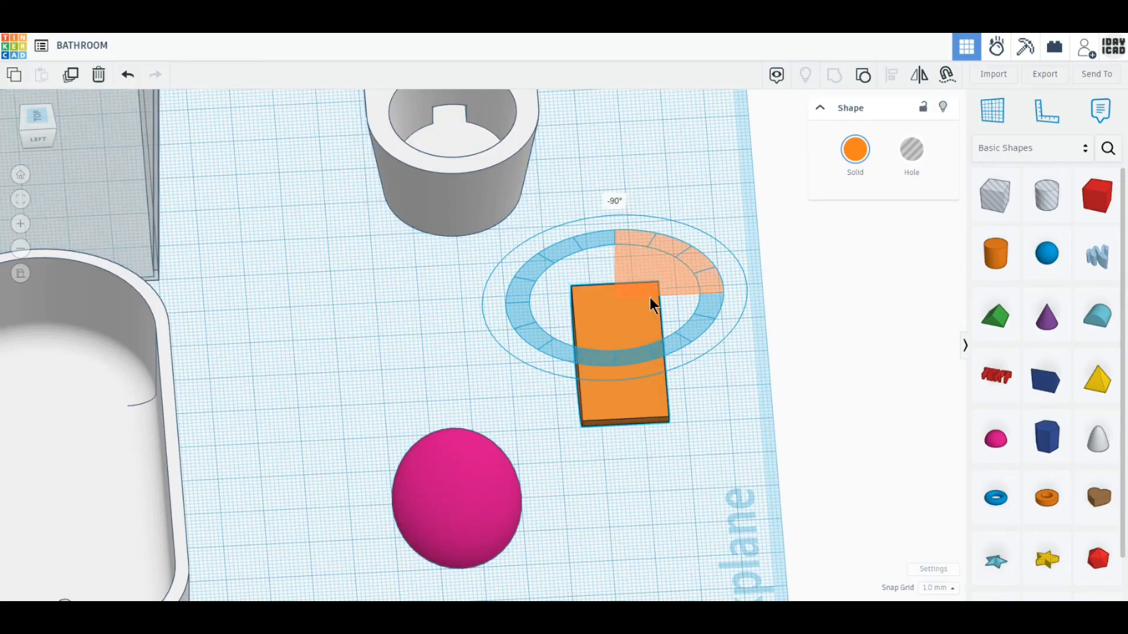
pyautogui.click(726, 454)
pyautogui.write('00')
pyautogui.press('Return')
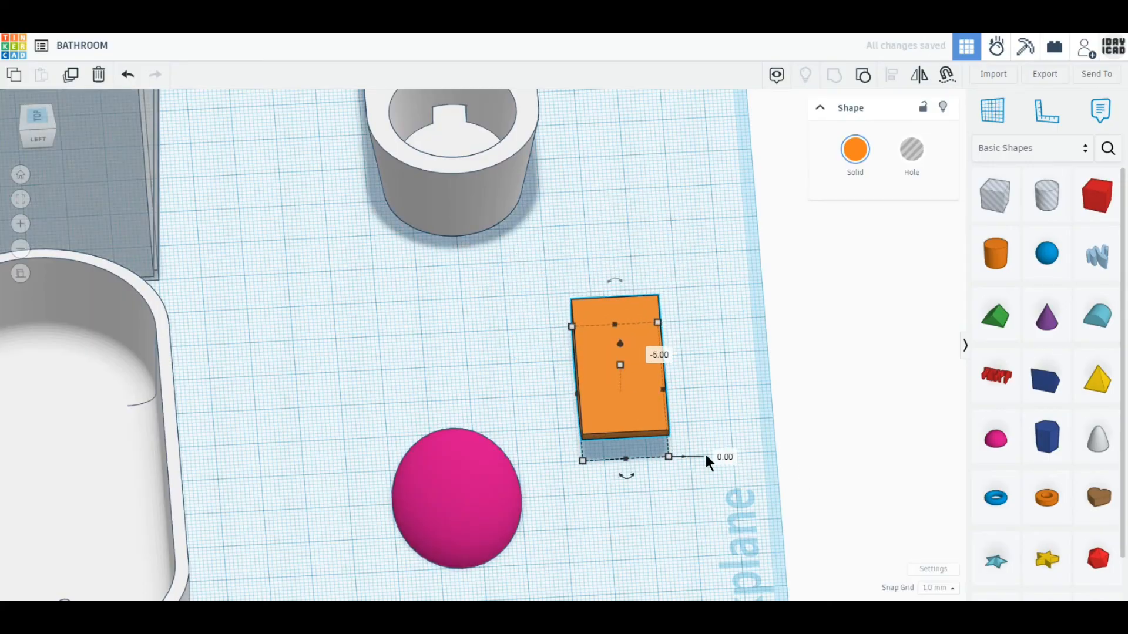
# Mirror the half sphere vertically so its flat side faces up, and fit the half-ellipse block over its back half.
pyautogui.click(42, 120)
pyautogui.click(456, 508)
pyautogui.moveTo(456, 509); pyautogui.dragTo(672, 524, button='right')
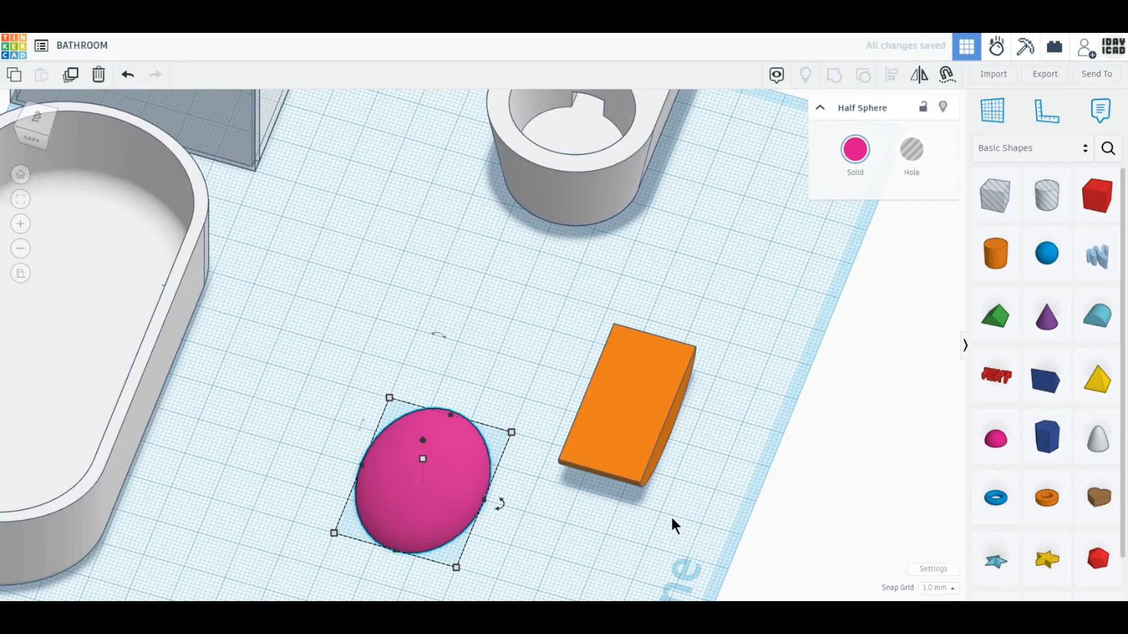
pyautogui.click(919, 89)
pyautogui.click(512, 414)
pyautogui.moveTo(513, 516); pyautogui.dragTo(443, 491, button='right')
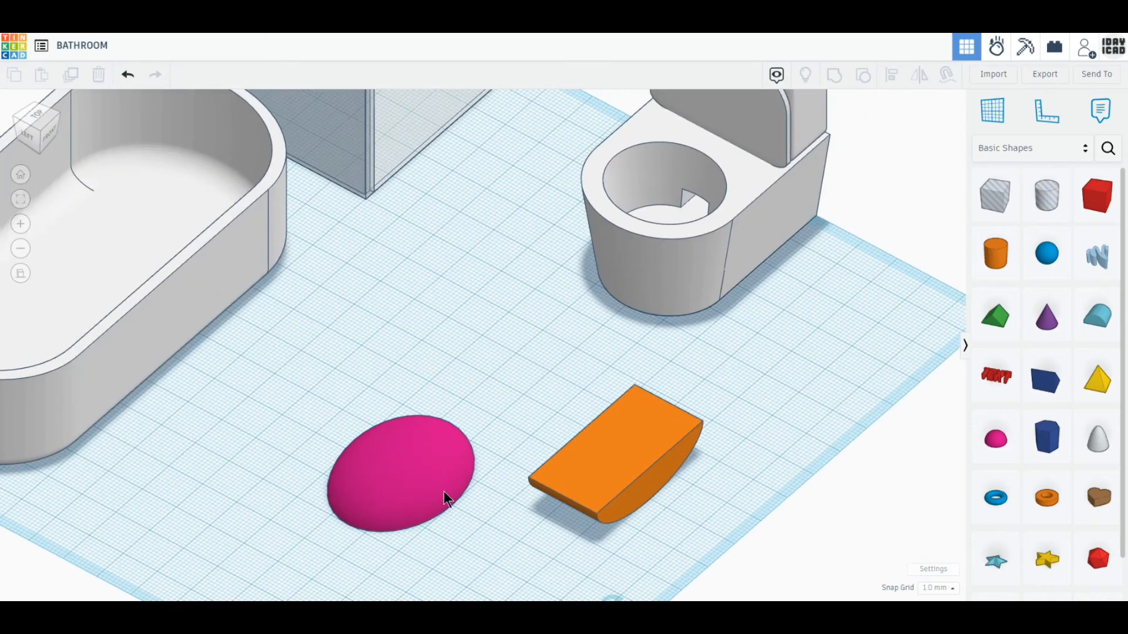
pyautogui.click(442, 491)
pyautogui.click(919, 76)
pyautogui.click(514, 428)
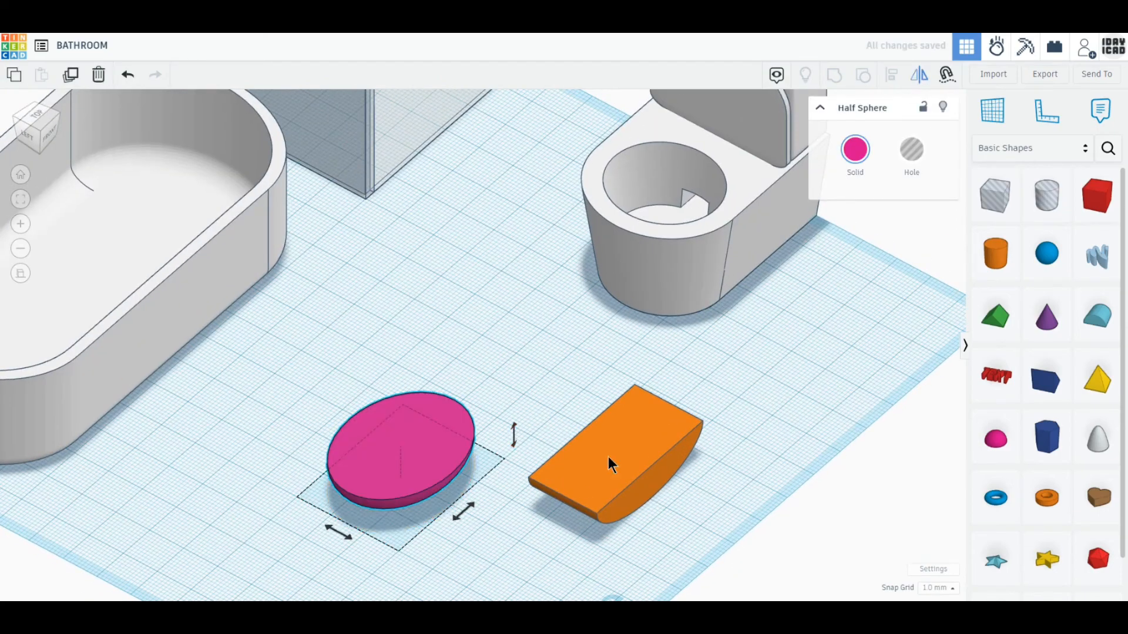
pyautogui.click(36, 120)
pyautogui.moveTo(607, 335); pyautogui.dragTo(419, 460)
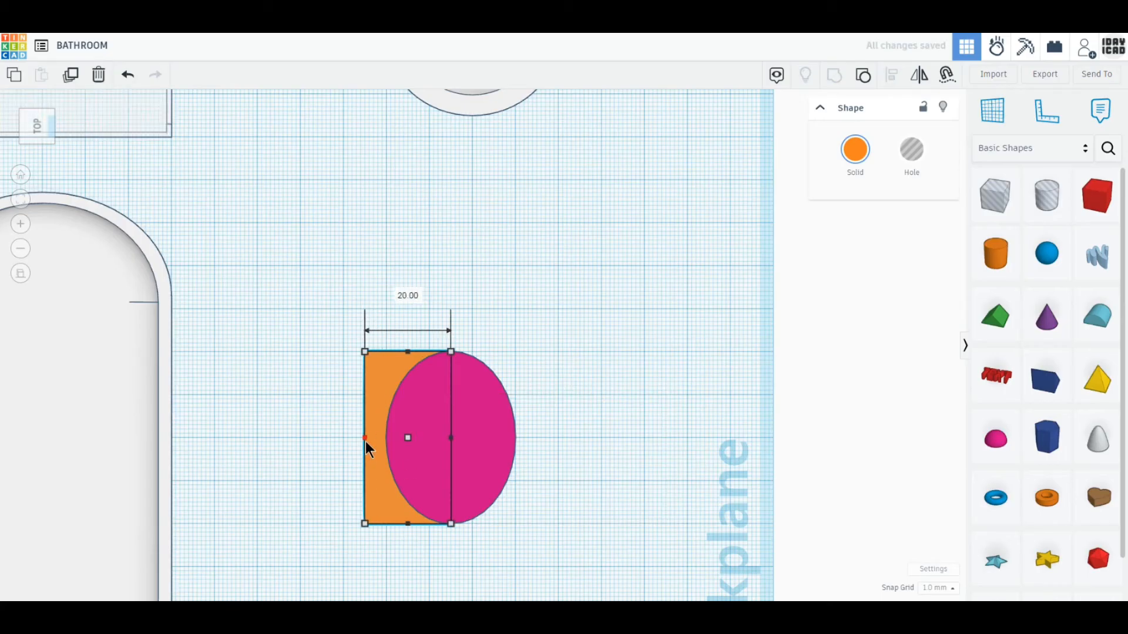
# Duplicate the half sphere, shrink the copy to 28 by 38 mm, raise it 1 mm and turn it into a hole.
pyautogui.click(393, 449)
pyautogui.moveTo(393, 448); pyautogui.dragTo(489, 501, button='right')
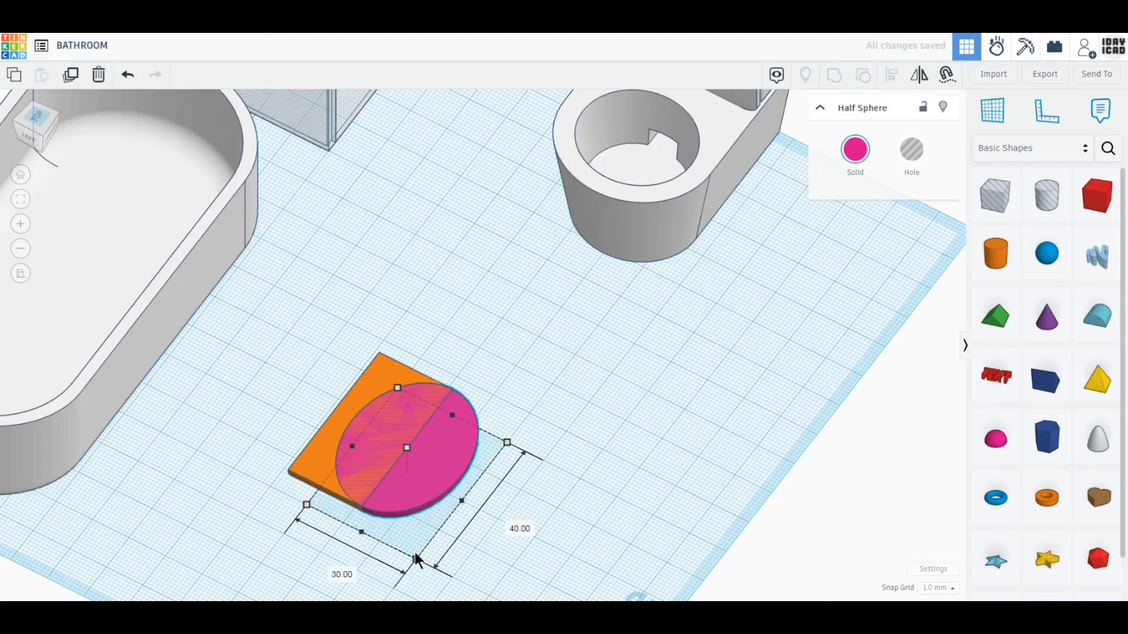
pyautogui.moveTo(415, 552); pyautogui.dragTo(411, 552)
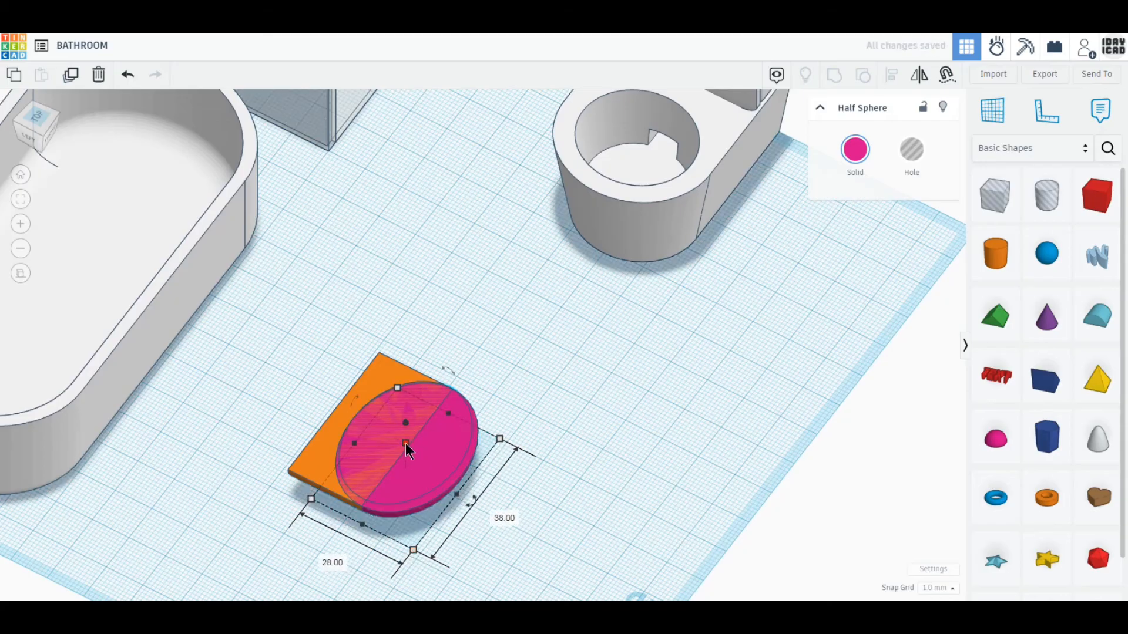
pyautogui.moveTo(405, 447); pyautogui.dragTo(406, 424)
pyautogui.click(908, 159)
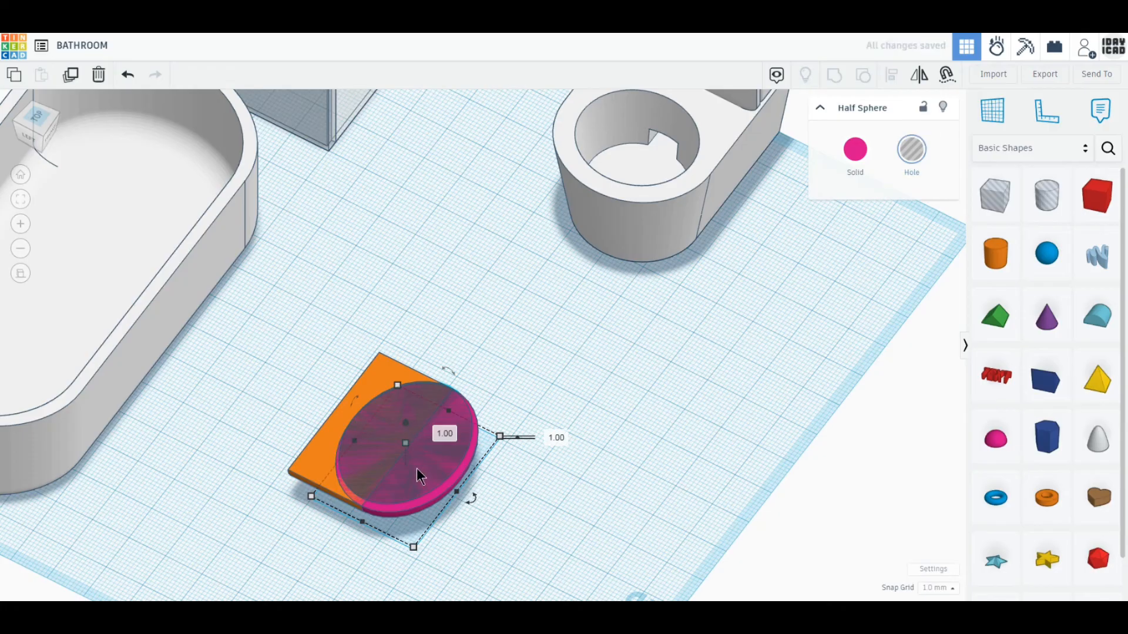
# Level the solid half sphere and block with the hole, and group all three into a white sink basin.
pyautogui.moveTo(417, 467); pyautogui.dragTo(418, 457)
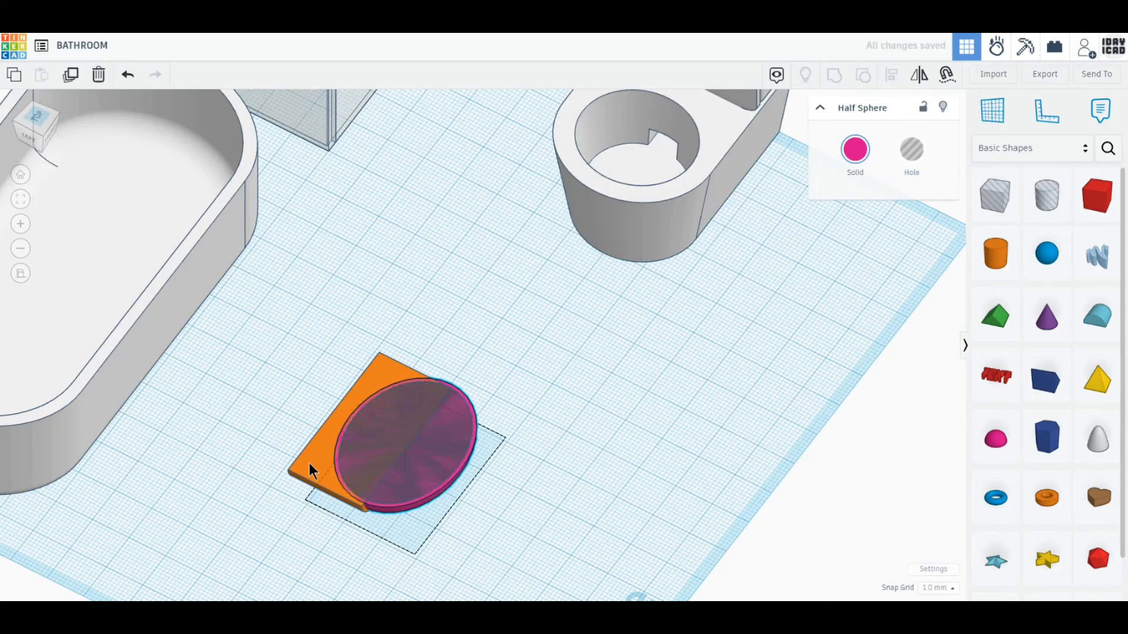
pyautogui.moveTo(315, 461); pyautogui.dragTo(309, 463)
pyautogui.keyDown('shift'); pyautogui.click(341, 434); pyautogui.keyUp('shift')
pyautogui.keyDown('shift'); pyautogui.click(366, 427); pyautogui.keyUp('shift')
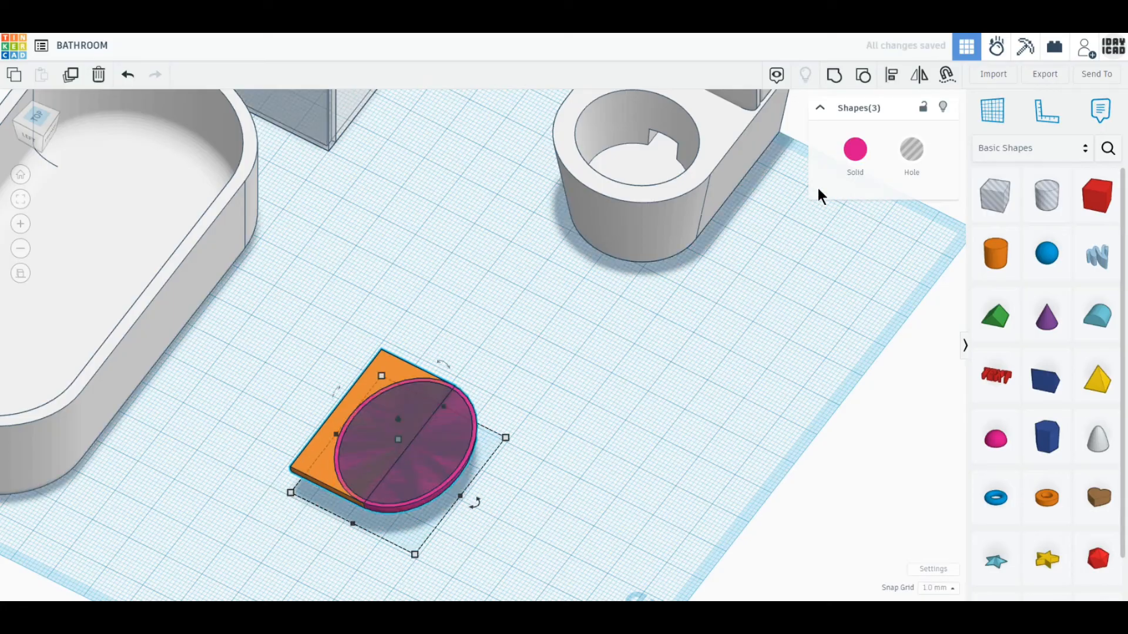
pyautogui.click(834, 76)
pyautogui.click(855, 150)
pyautogui.click(961, 249)
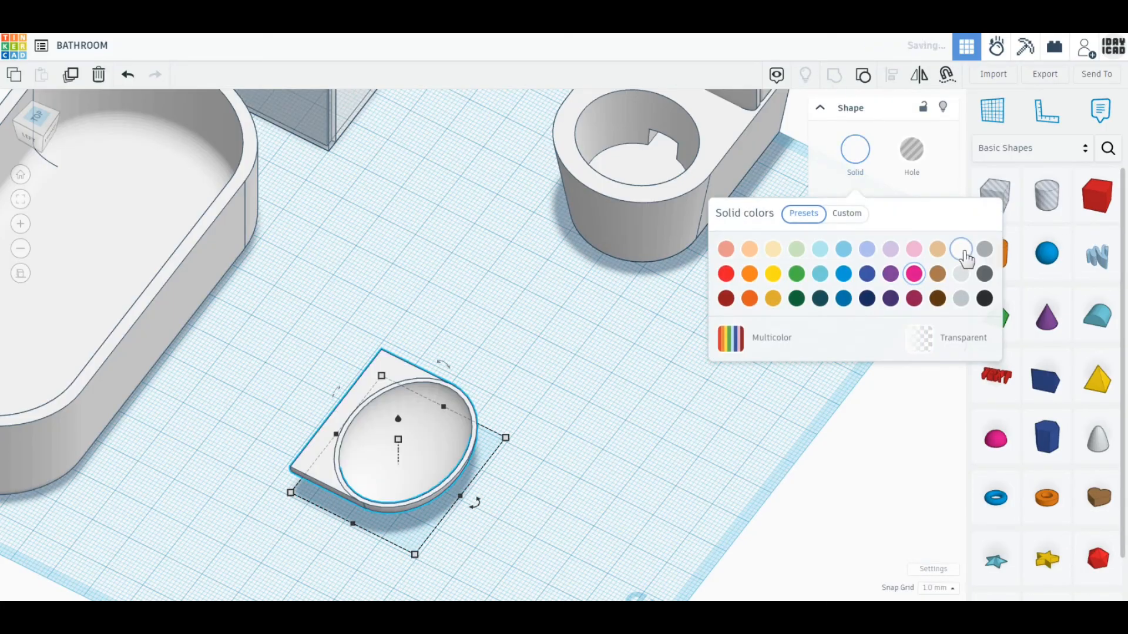
# Rotate the sink basin 90° and move it so its flat back sits against the workplane edge opposite the toilet.
pyautogui.moveTo(564, 442); pyautogui.dragTo(385, 443, button='right')
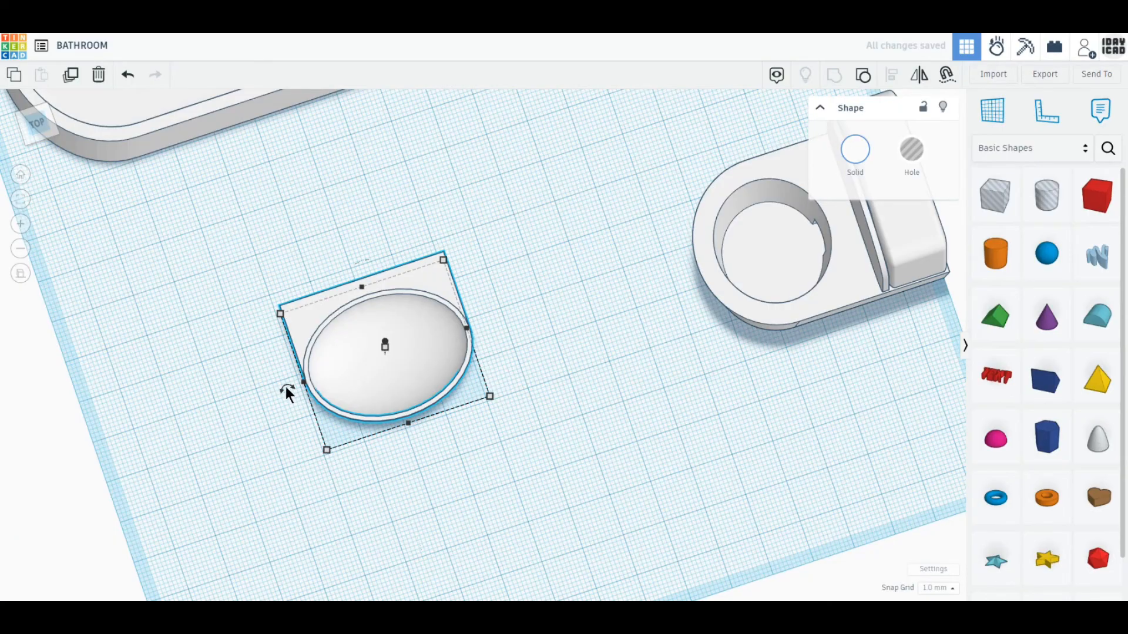
pyautogui.moveTo(410, 440); pyautogui.dragTo(298, 425)
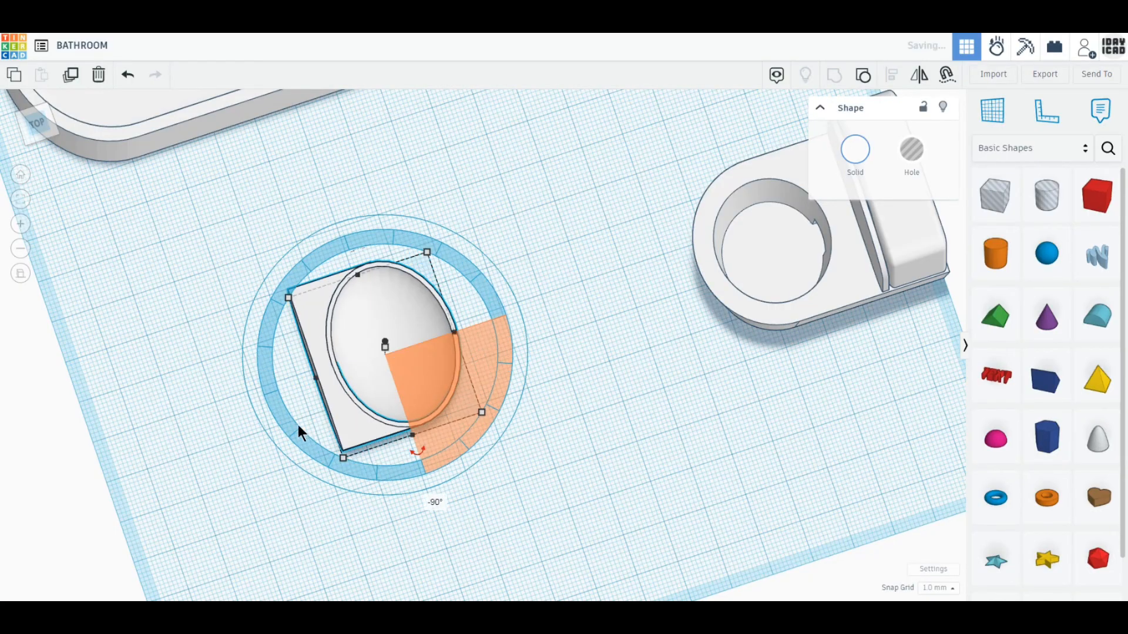
pyautogui.moveTo(364, 415); pyautogui.dragTo(146, 477)
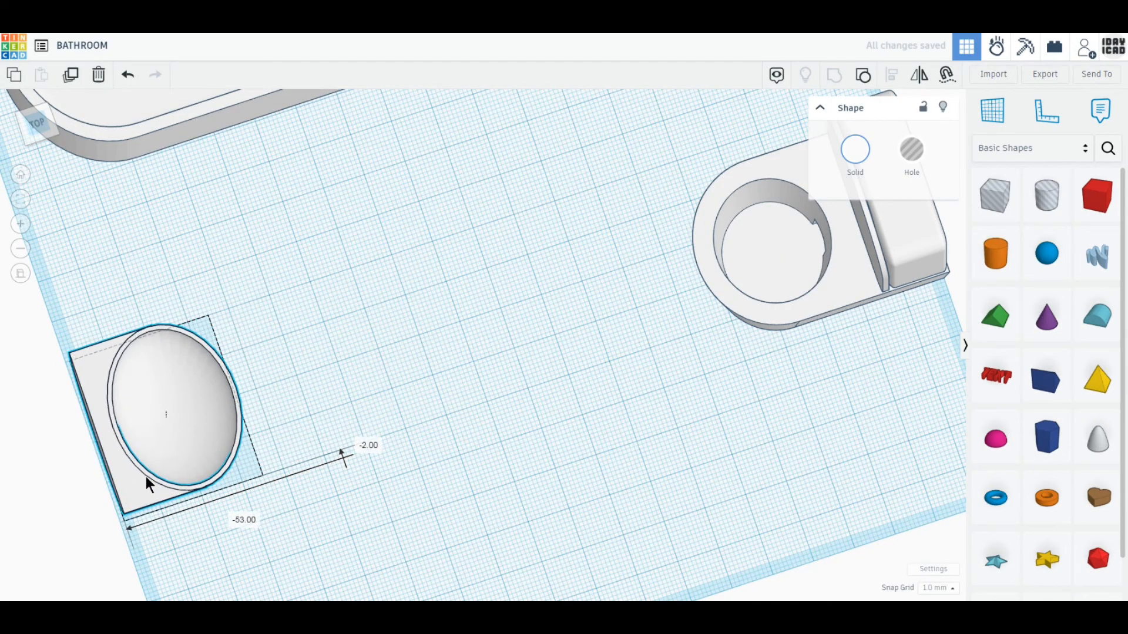
pyautogui.click(559, 424)
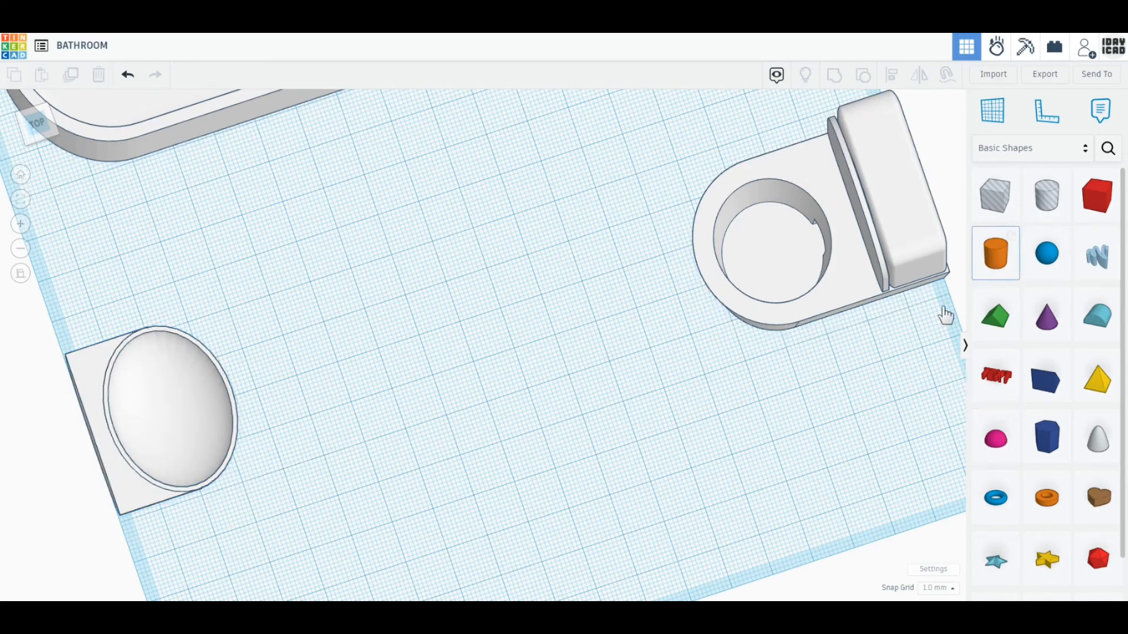
# Cut a new cylinder in half with a box hole and colour the resulting half cylinder white.
pyautogui.click(554, 415)
pyautogui.click(996, 194)
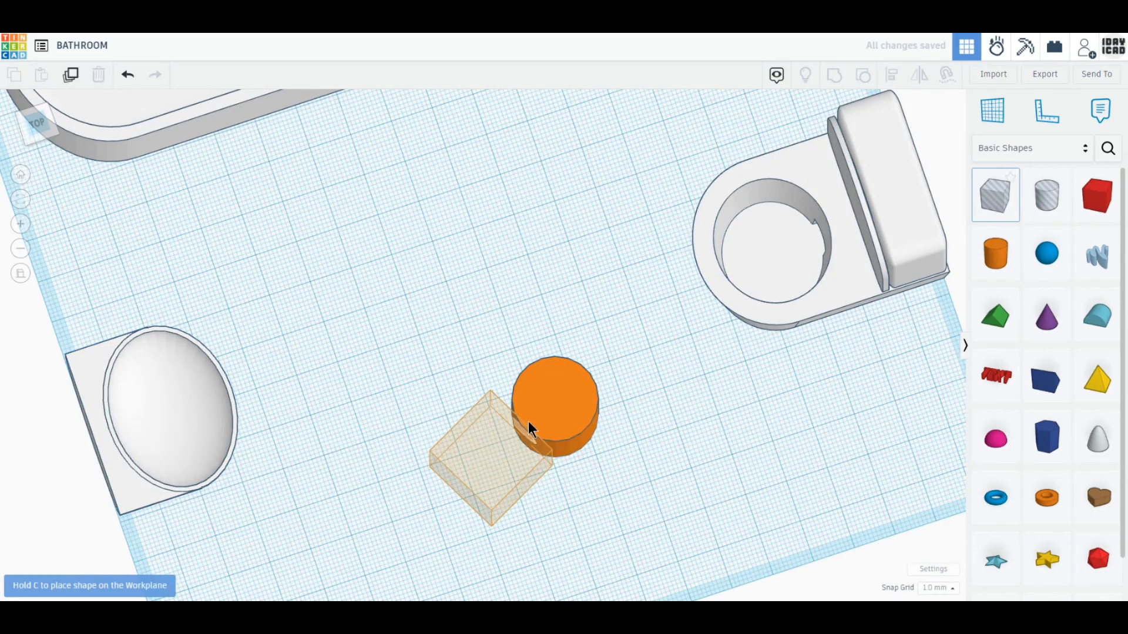
pyautogui.click(427, 454)
pyautogui.moveTo(427, 454); pyautogui.dragTo(664, 431)
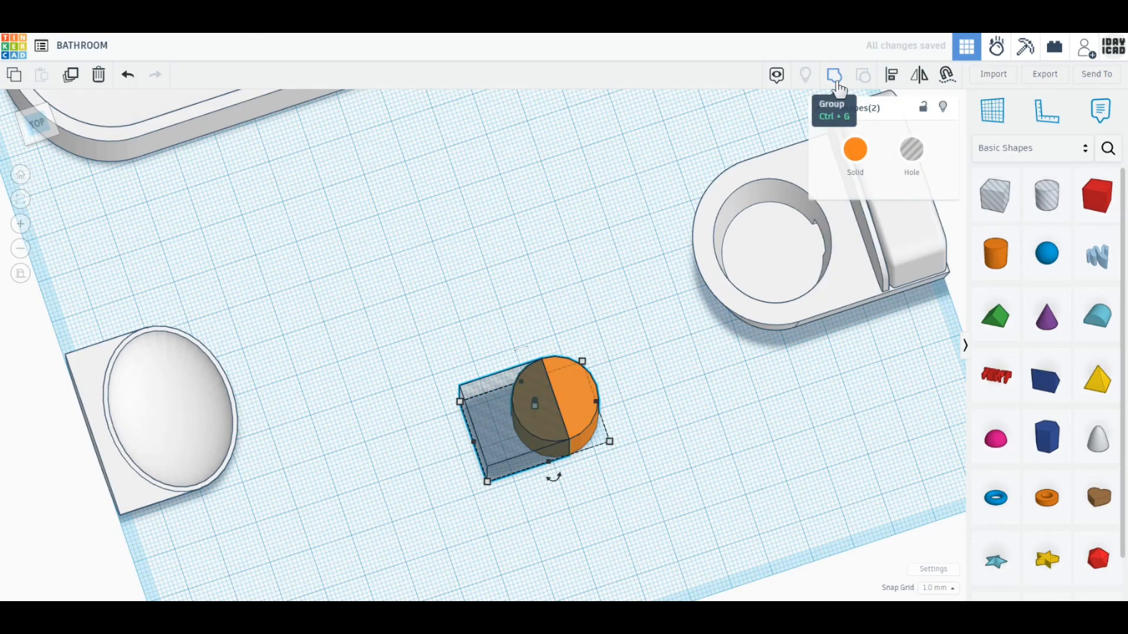
pyautogui.click(835, 76)
pyautogui.click(855, 149)
pyautogui.click(959, 245)
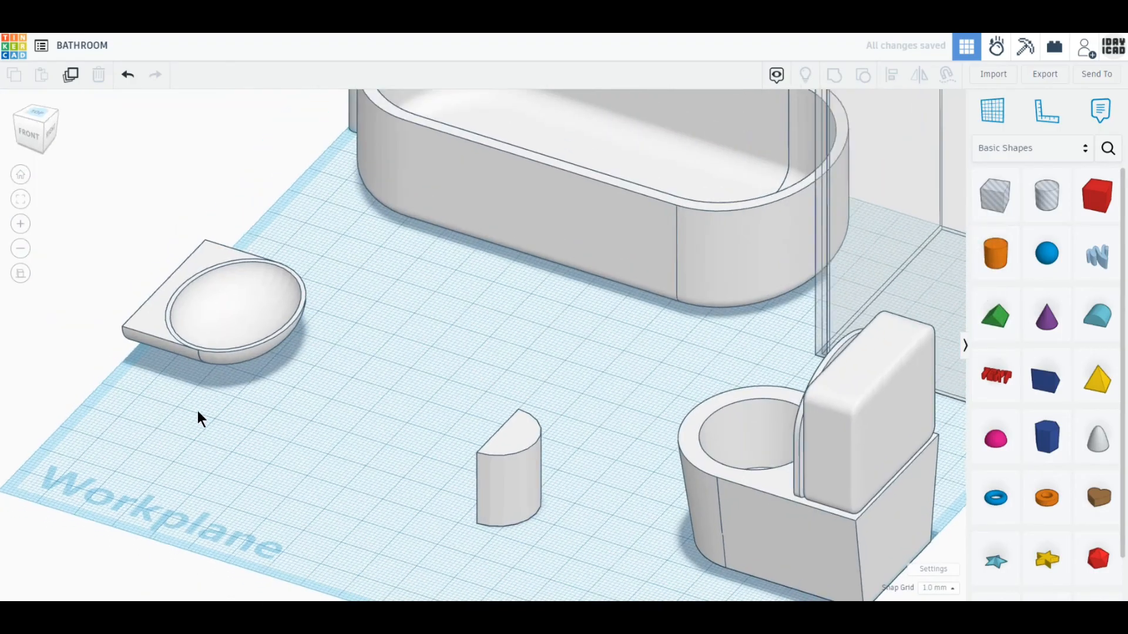
# Raise the sink basin 40 mm above the workplane and place the half cylinder beneath its back edge.
pyautogui.click(234, 323)
pyautogui.moveTo(235, 323); pyautogui.dragTo(240, 161)
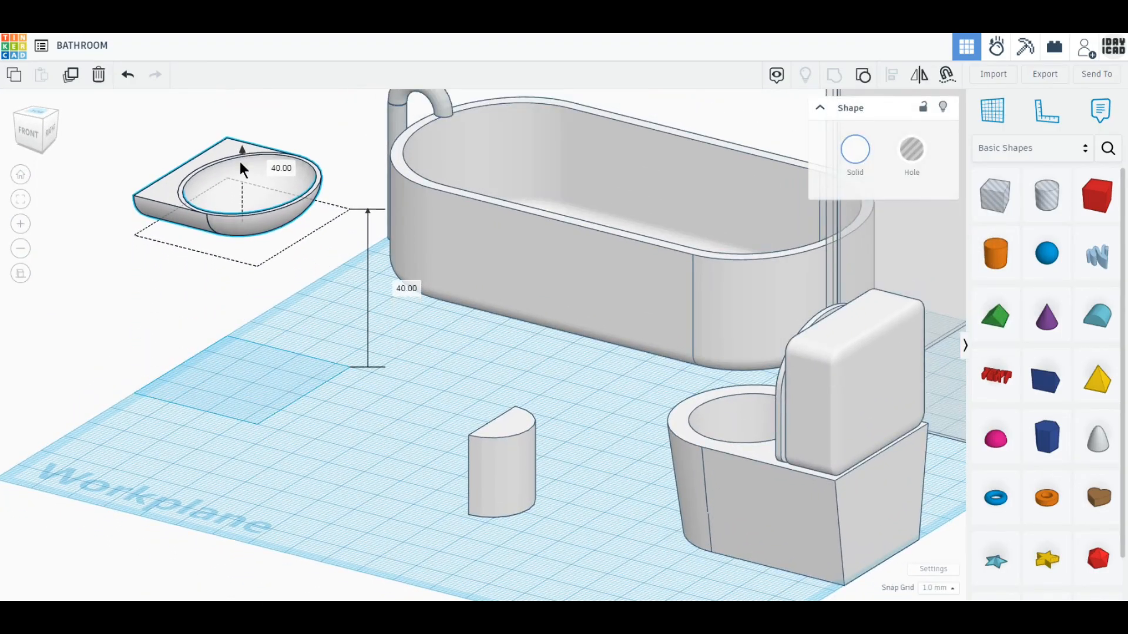
pyautogui.click(37, 113)
pyautogui.moveTo(558, 435); pyautogui.dragTo(112, 312)
# Stretch the half cylinder upward into the basin as its pedestal and select it together with the basin.
pyautogui.moveTo(172, 411); pyautogui.dragTo(256, 338, button='right')
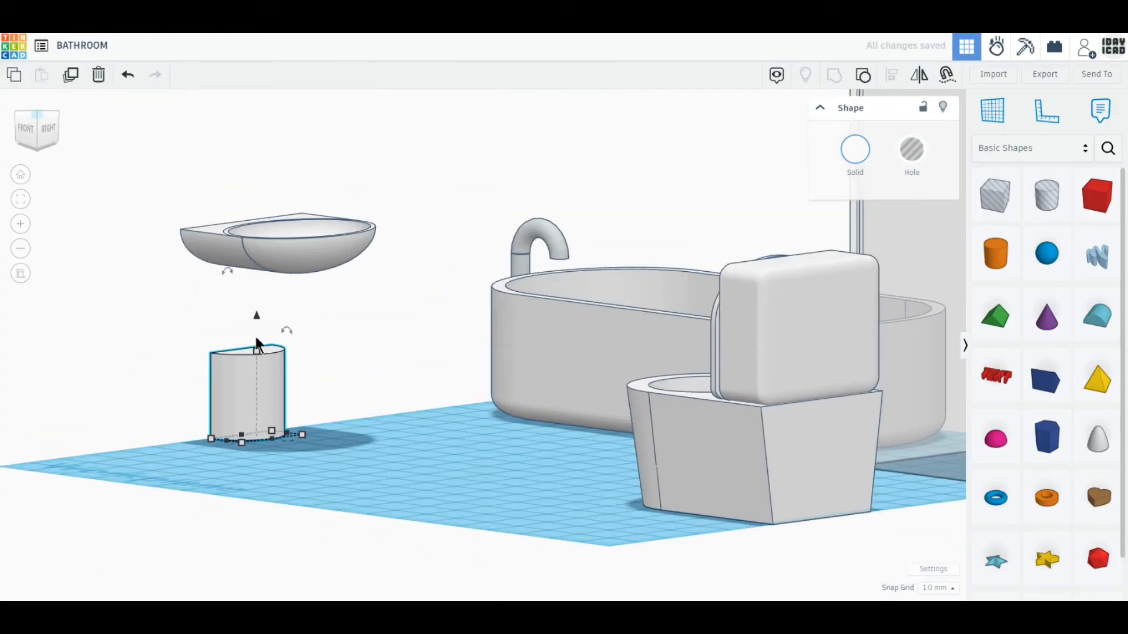
pyautogui.moveTo(258, 346); pyautogui.dragTo(253, 244)
pyautogui.moveTo(251, 408); pyautogui.dragTo(290, 240, button='right')
pyautogui.moveTo(335, 329); pyautogui.dragTo(259, 344, button='right')
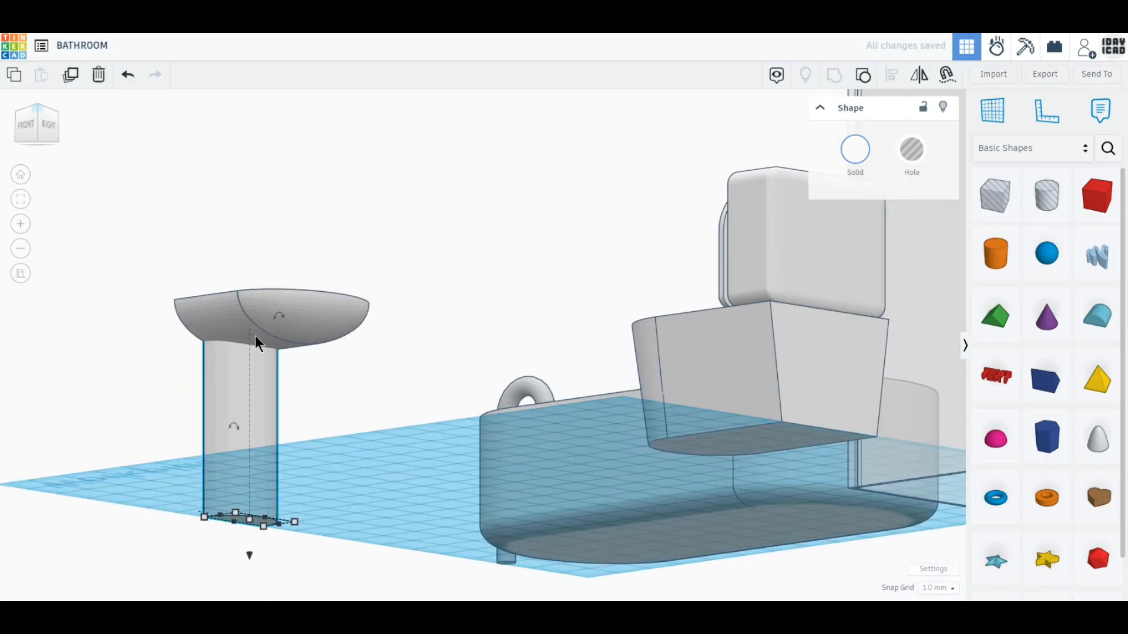
pyautogui.moveTo(237, 383); pyautogui.dragTo(219, 414, button='right')
pyautogui.moveTo(264, 206); pyautogui.dragTo(266, 183)
pyautogui.keyDown('shift'); pyautogui.click(324, 230); pyautogui.keyUp('shift')
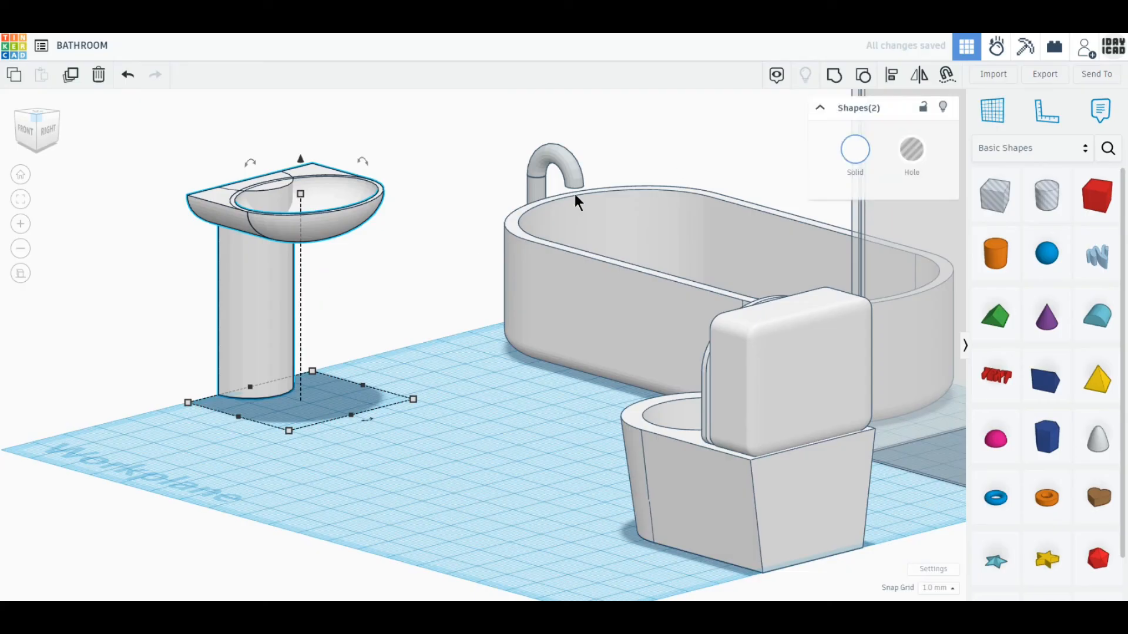
# Group the basin with its pedestal, then place a copy of the bathtub's faucet at the basin, raised 18 mm.
pyautogui.click(834, 74)
pyautogui.moveTo(448, 408); pyautogui.dragTo(442, 505, button='right')
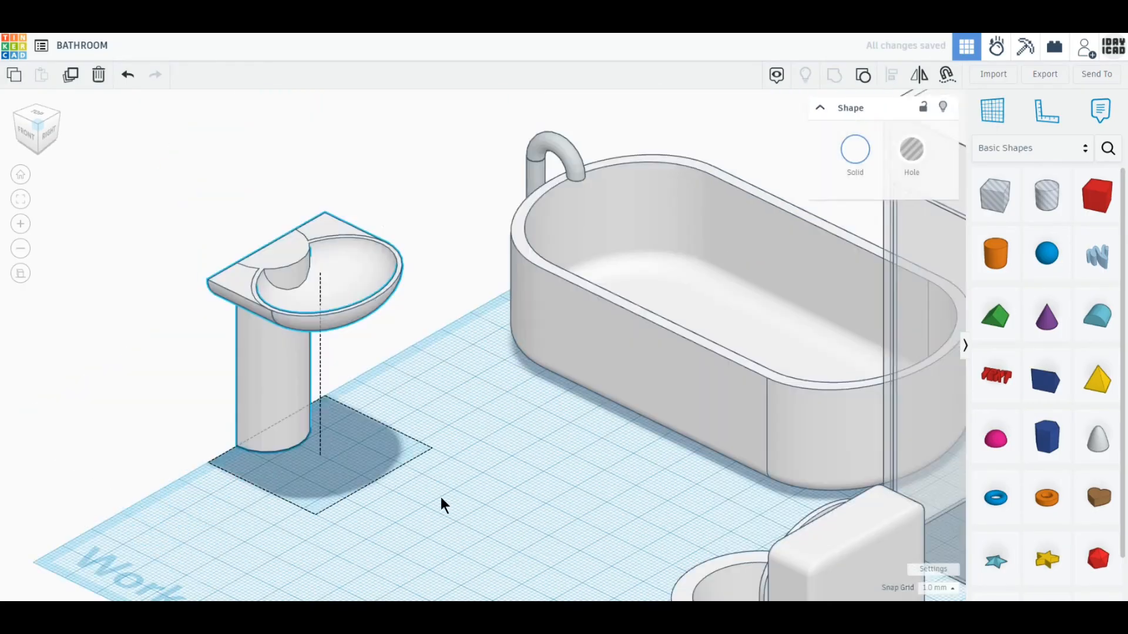
pyautogui.click(556, 236)
pyautogui.click(70, 77)
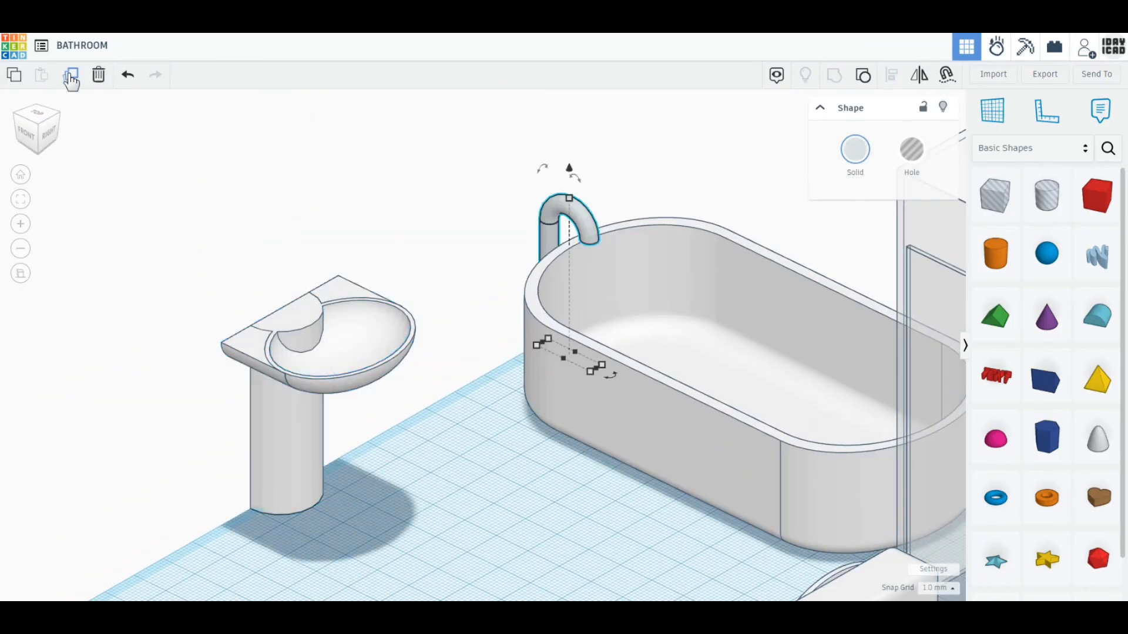
pyautogui.moveTo(546, 234); pyautogui.dragTo(299, 390)
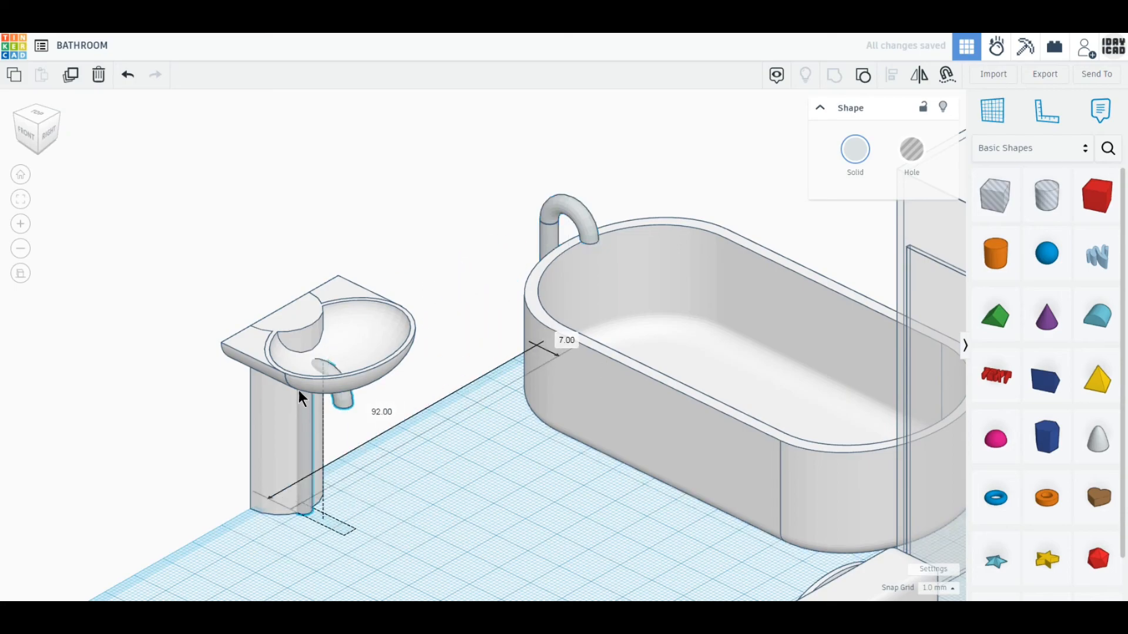
pyautogui.moveTo(323, 329); pyautogui.dragTo(325, 261)
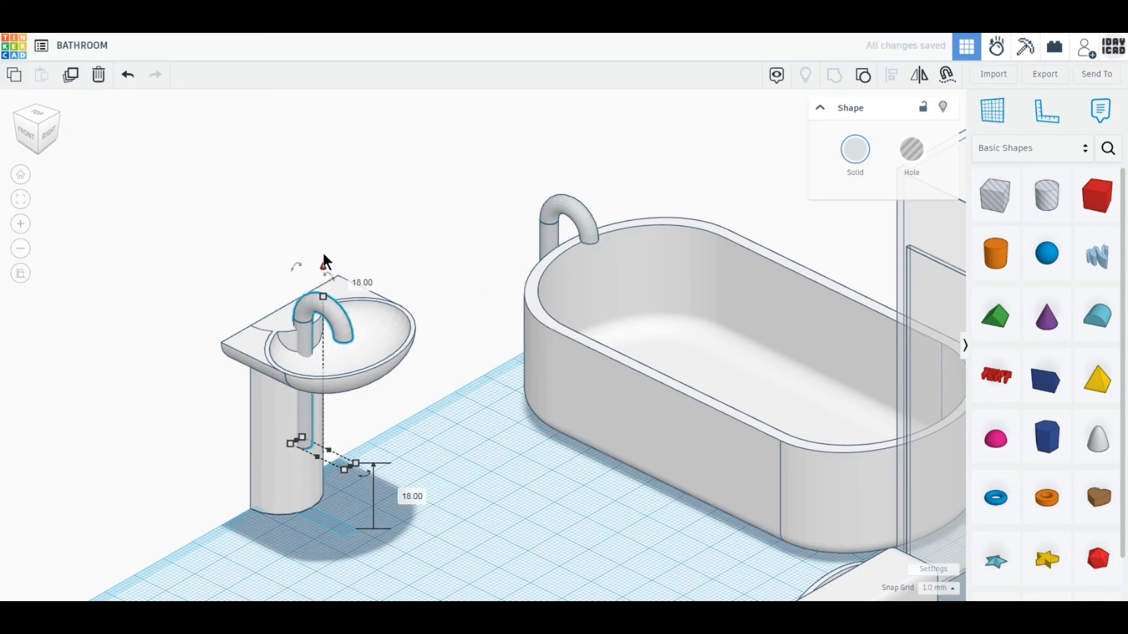
# Shift the copied faucet slightly toward the flat back edge of the sink.
pyautogui.click(37, 115)
pyautogui.moveTo(266, 332)
pyautogui.mouseDown()
pyautogui.moveTo(269, 344)
pyautogui.moveTo(258, 333)
pyautogui.mouseUp()
pyautogui.click(403, 472)
pyautogui.moveTo(404, 477); pyautogui.dragTo(374, 433, button='right')
pyautogui.scroll(-2, 457, 489)
pyautogui.scroll(-5, 506, 404)
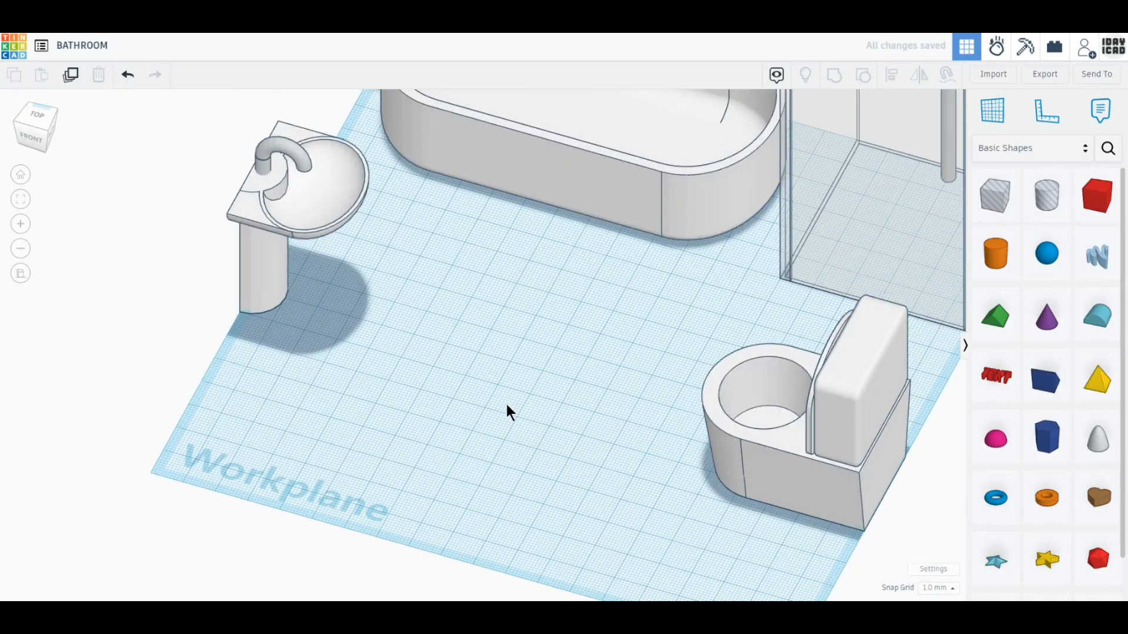
# Move the sink faucet onto the back ledge and align it with the sink's centre line.
pyautogui.click(34, 122)
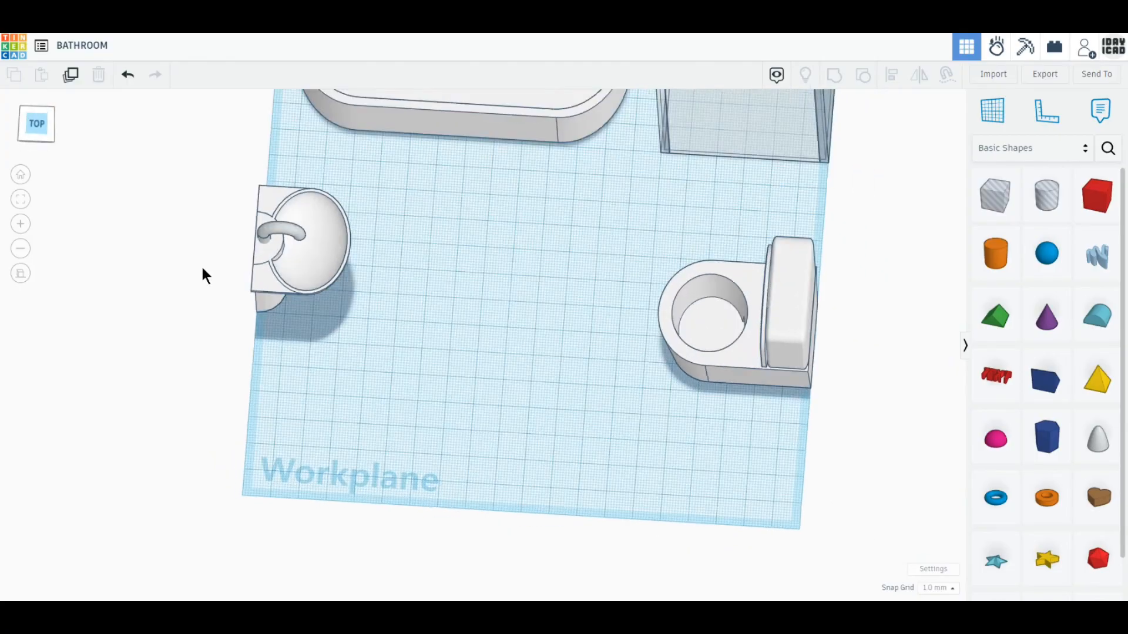
pyautogui.click(311, 305)
pyautogui.moveTo(362, 325); pyautogui.dragTo(361, 342)
pyautogui.click(288, 271)
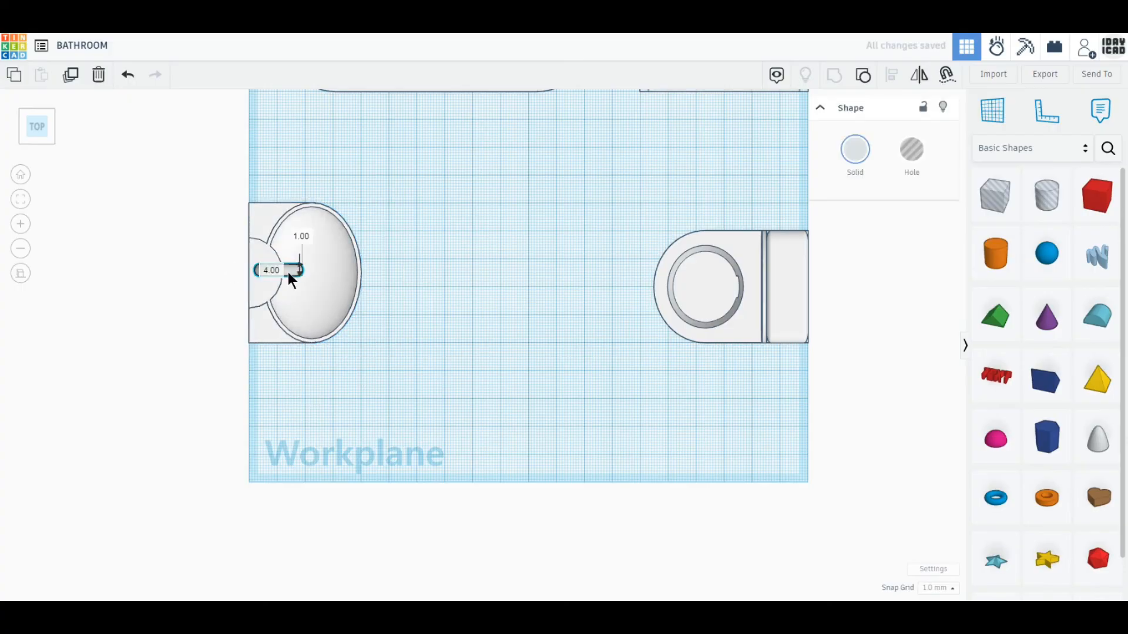
pyautogui.keyDown('shift'); pyautogui.click(312, 290); pyautogui.keyUp('shift')
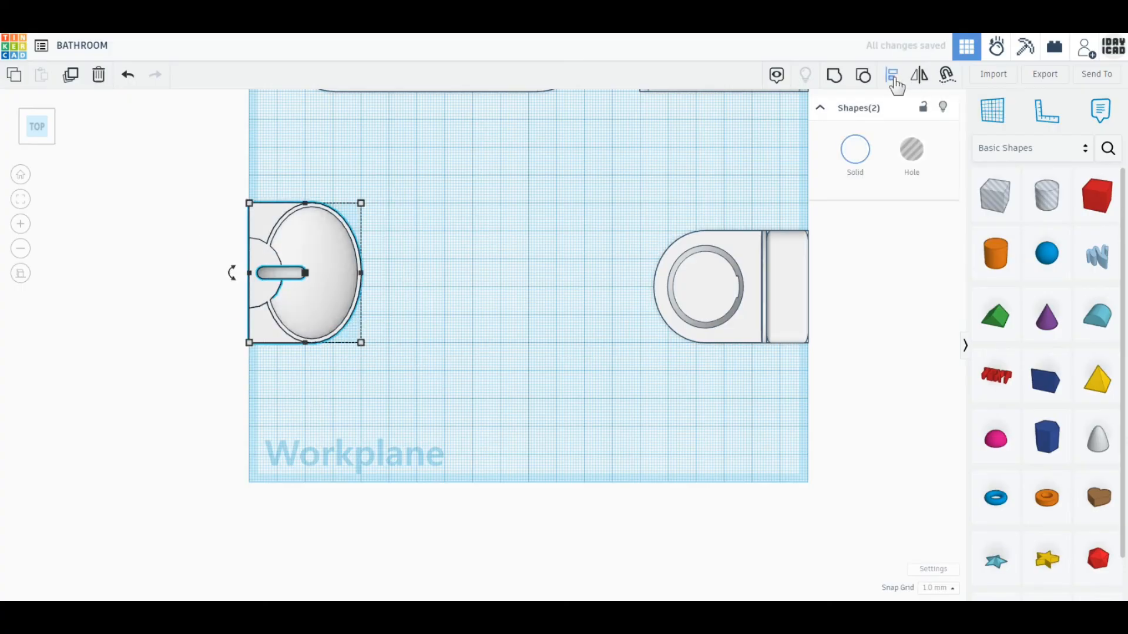
pyautogui.click(521, 391)
pyautogui.moveTo(520, 391); pyautogui.dragTo(485, 366, button='right')
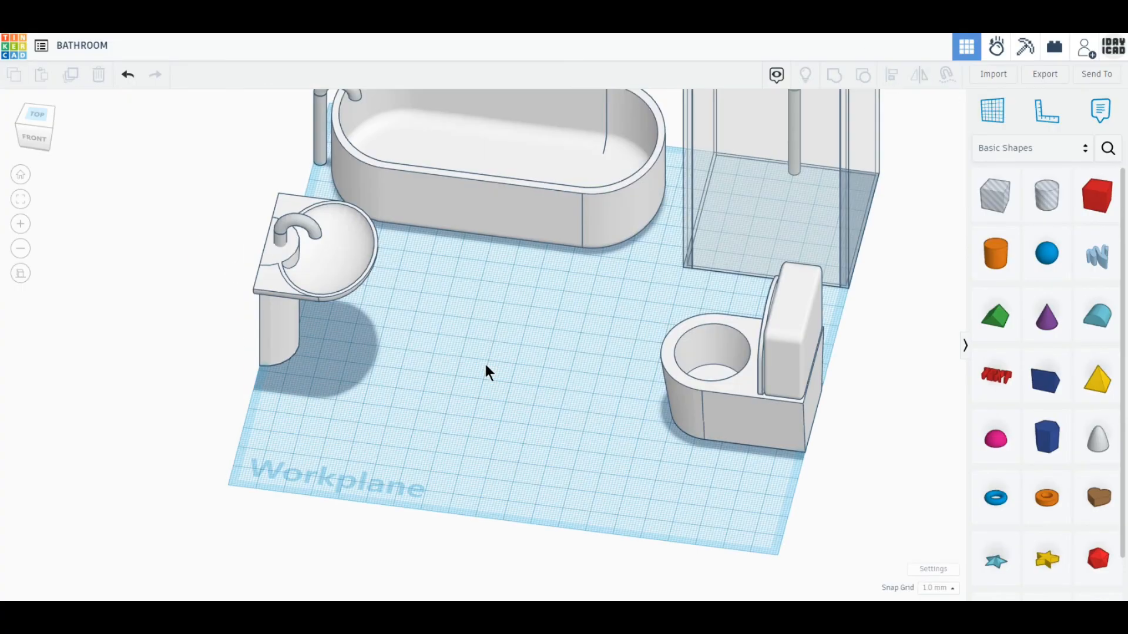
# Select all the bathroom fixtures and raise them 5 mm above the workplane.
pyautogui.scroll(-3, 761, 366)
pyautogui.scroll(2, 788, 476)
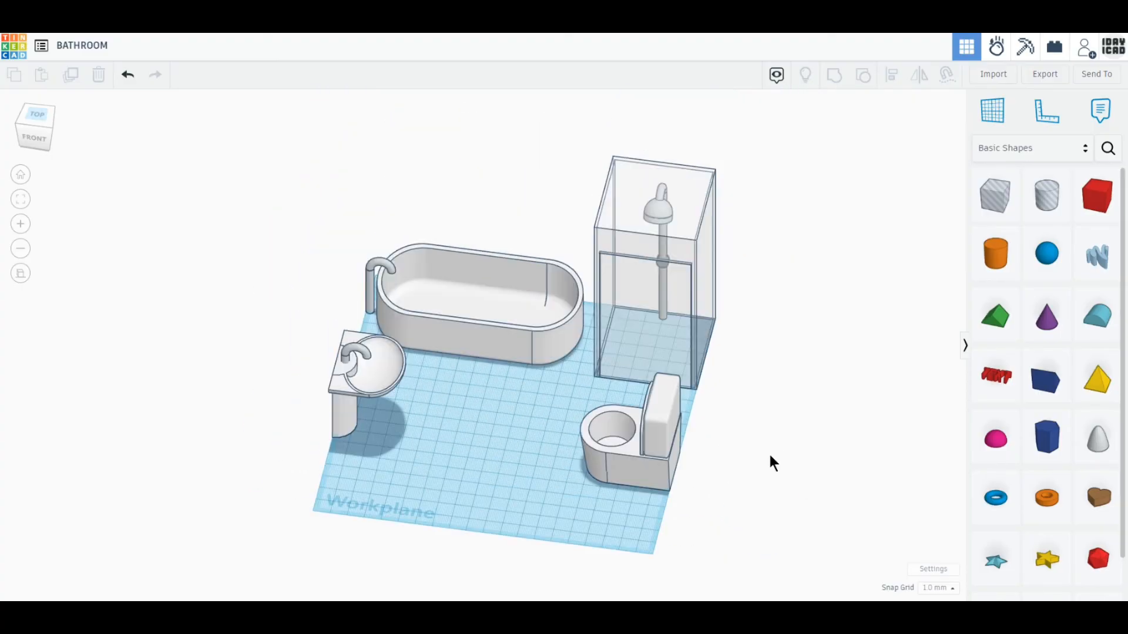
pyautogui.moveTo(798, 501); pyautogui.dragTo(309, 148)
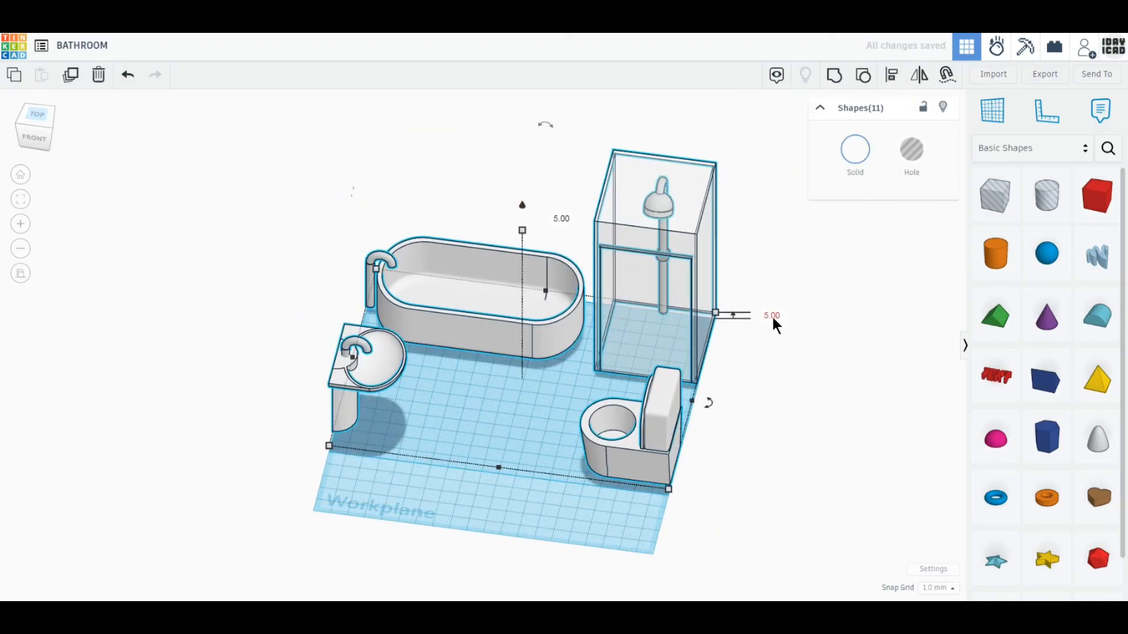
pyautogui.click(933, 327)
# Add a white box with an edge radius of 2 and a height of 5 mm as a floor tile.
pyautogui.moveTo(1096, 195); pyautogui.dragTo(464, 477)
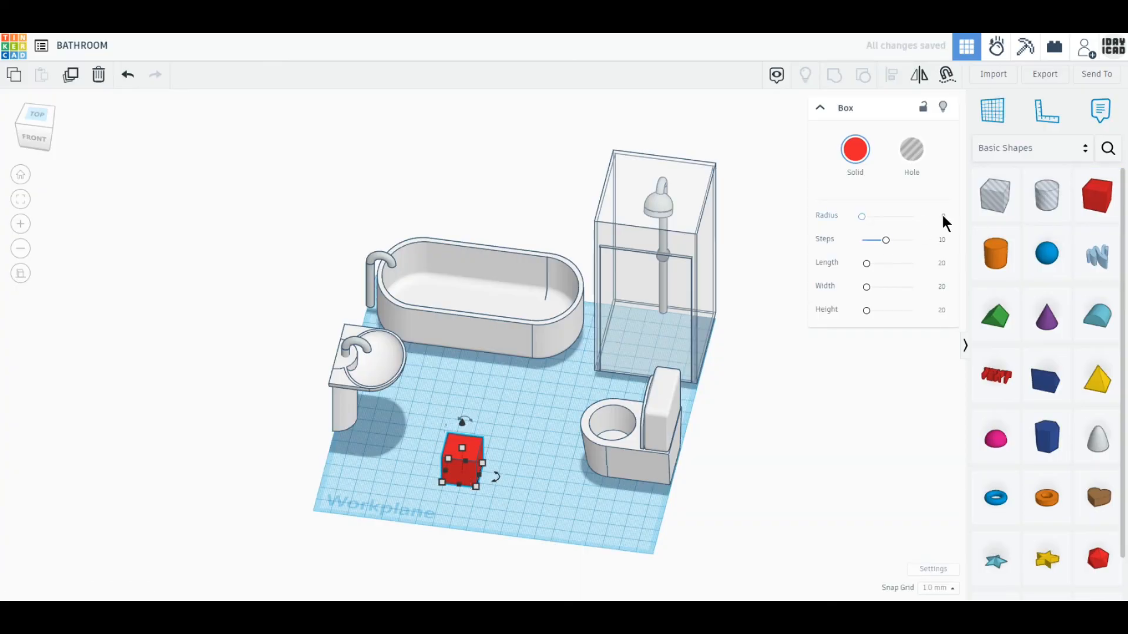
pyautogui.click(855, 150)
pyautogui.click(962, 253)
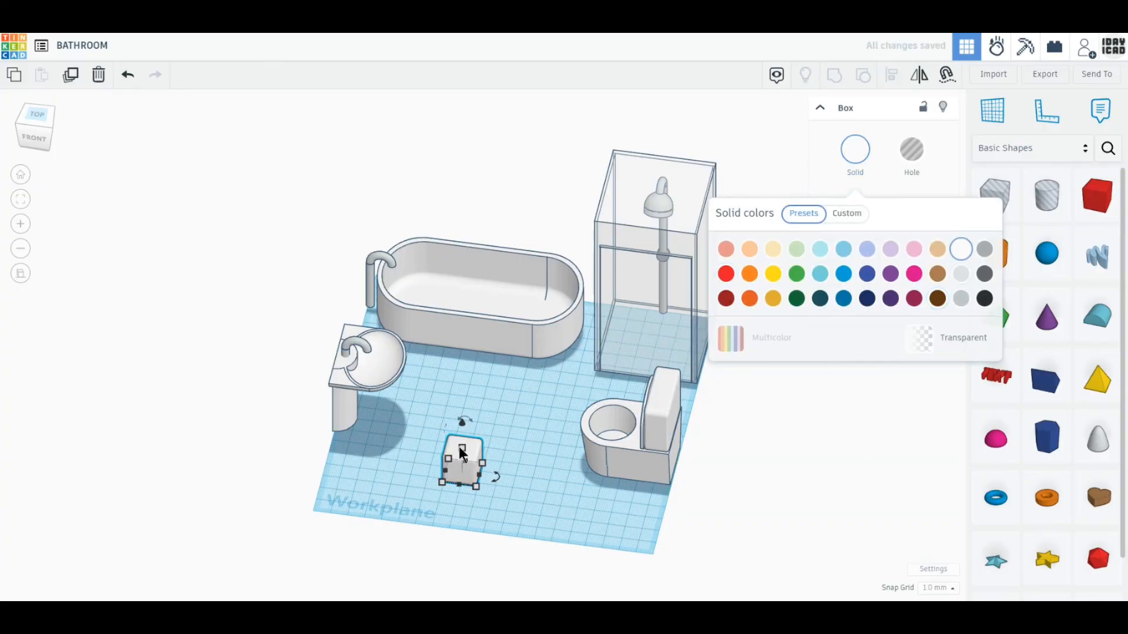
pyautogui.click(462, 448)
pyautogui.click(517, 463)
pyautogui.write('5')
pyautogui.press('Return')
# Move the tile to the workplane's front-left corner and duplicate it every 20 mm into a row of ten tiles along the front edge.
pyautogui.click(36, 122)
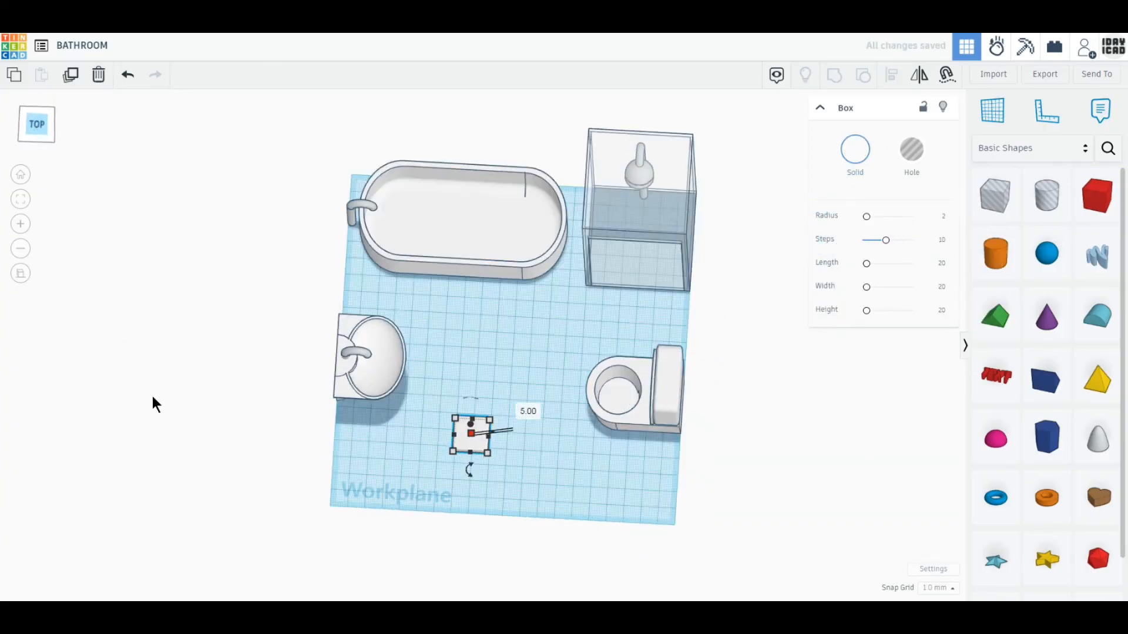
pyautogui.scroll(5, 373, 532)
pyautogui.moveTo(502, 332); pyautogui.dragTo(329, 438)
pyautogui.click(71, 75)
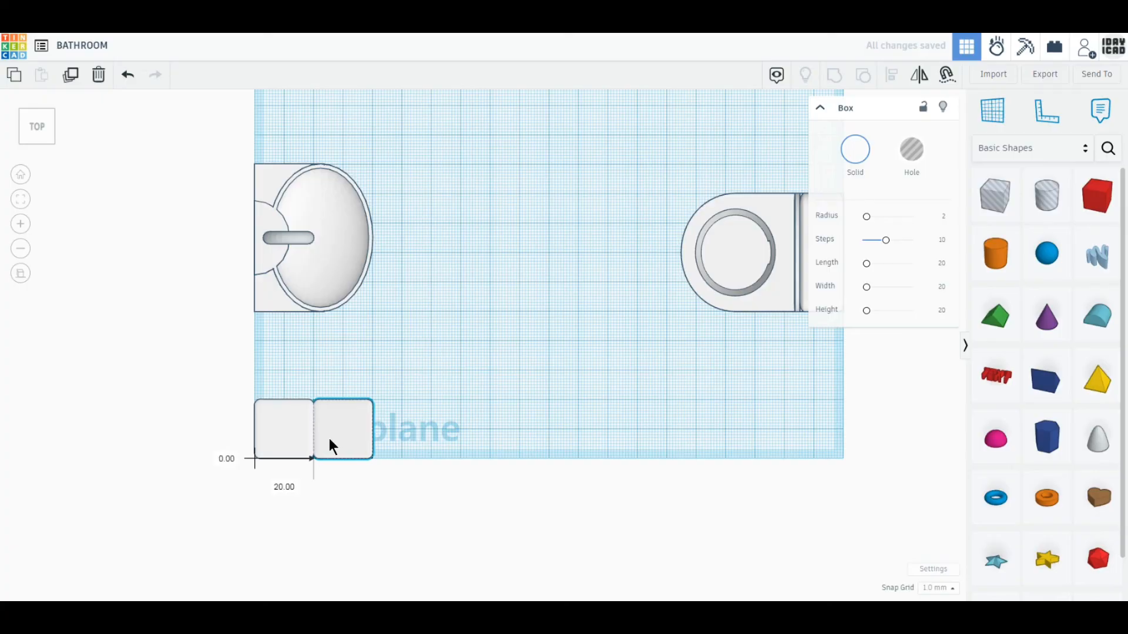
pyautogui.click(70, 74)
pyautogui.click(70, 75)
pyautogui.click(71, 74)
pyautogui.click(70, 75)
pyautogui.click(70, 75)
pyautogui.click(70, 75)
pyautogui.click(71, 75)
pyautogui.click(70, 75)
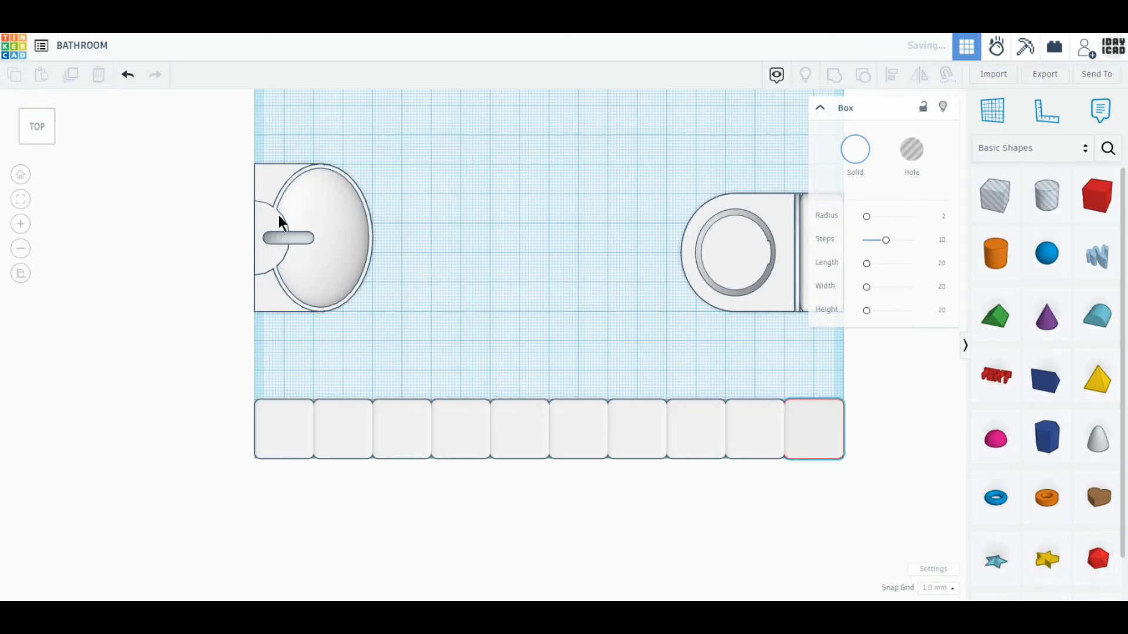
# Duplicate the tile row 20 mm toward the back and repeat the copy until ten rows cover the whole workplane.
pyautogui.moveTo(887, 521); pyautogui.dragTo(204, 374)
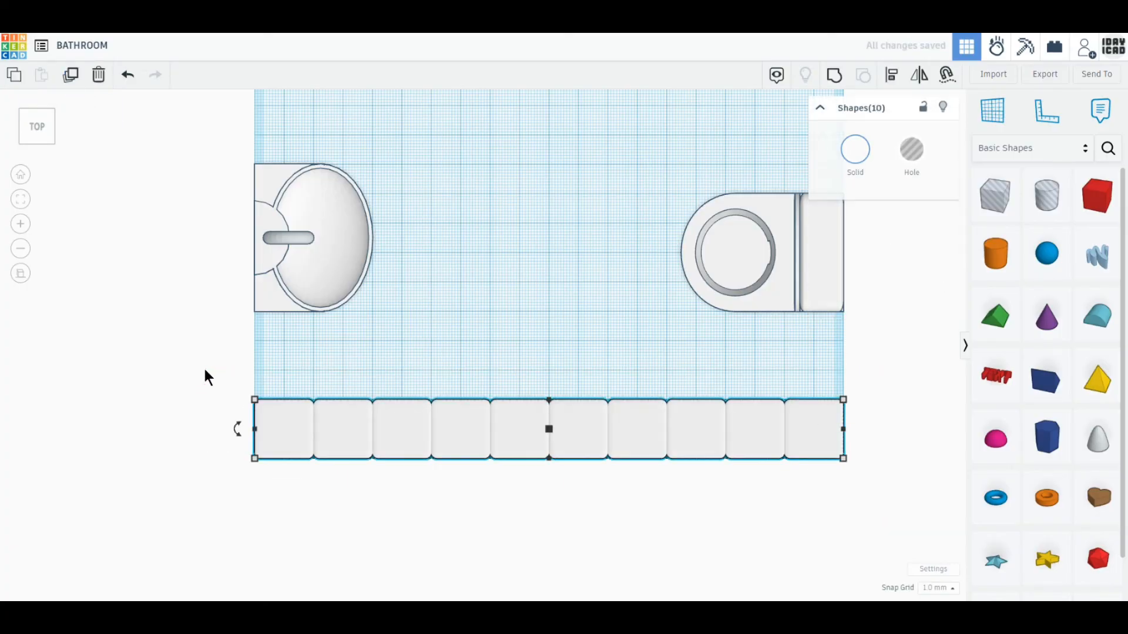
pyautogui.click(76, 86)
pyautogui.moveTo(407, 410); pyautogui.dragTo(410, 383)
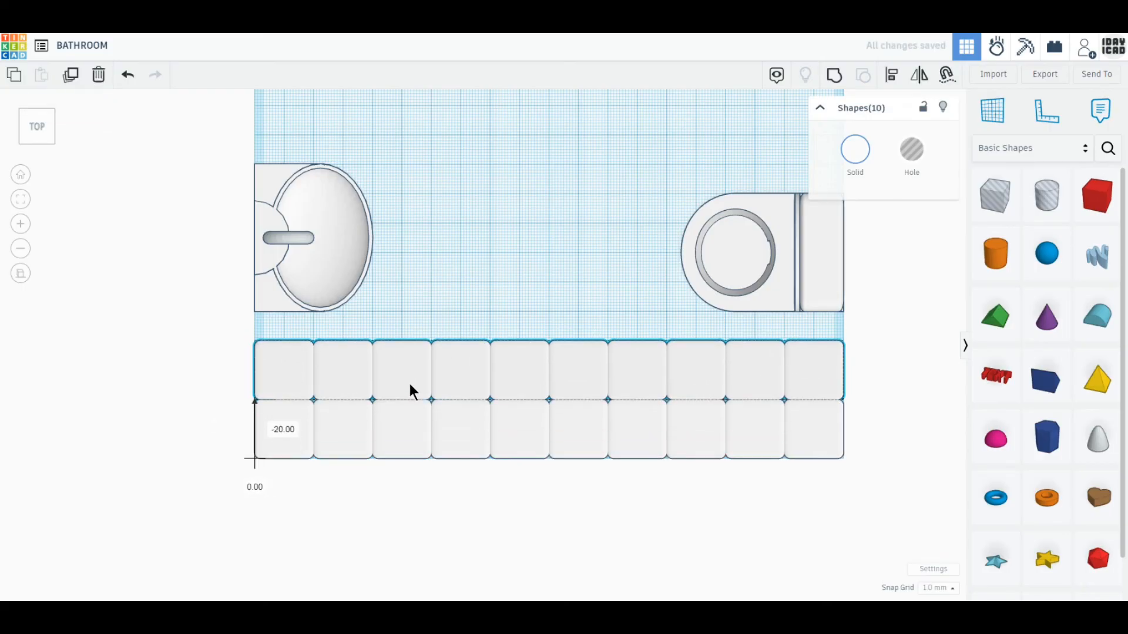
pyautogui.click(70, 75)
pyautogui.click(71, 75)
pyautogui.click(71, 75)
pyautogui.click(70, 75)
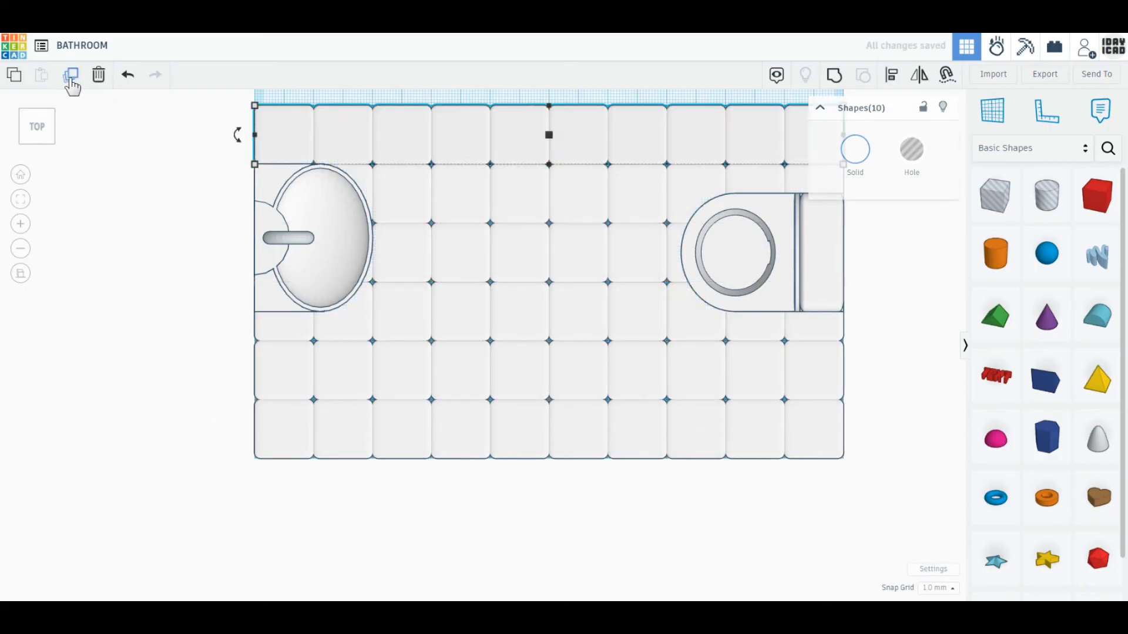
pyautogui.click(71, 77)
pyautogui.moveTo(126, 321); pyautogui.dragTo(126, 558, button='middle')
pyautogui.click(72, 76)
pyautogui.click(73, 75)
pyautogui.click(72, 74)
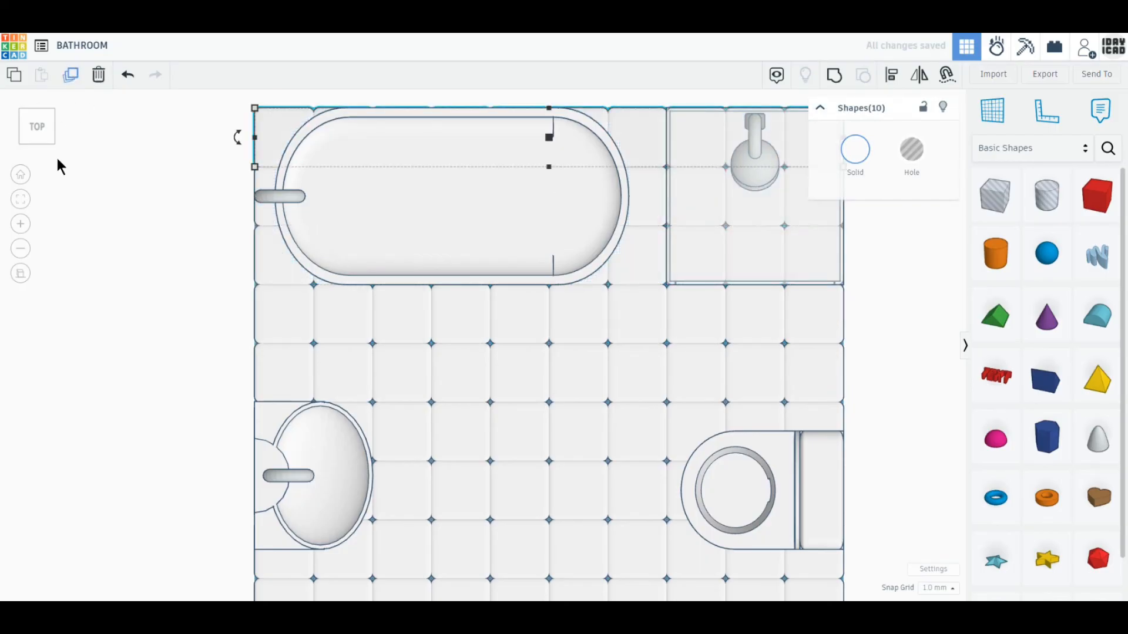
# Switch to perspective projection and examine the complete tiled bathroom from the front.
pyautogui.click(21, 274)
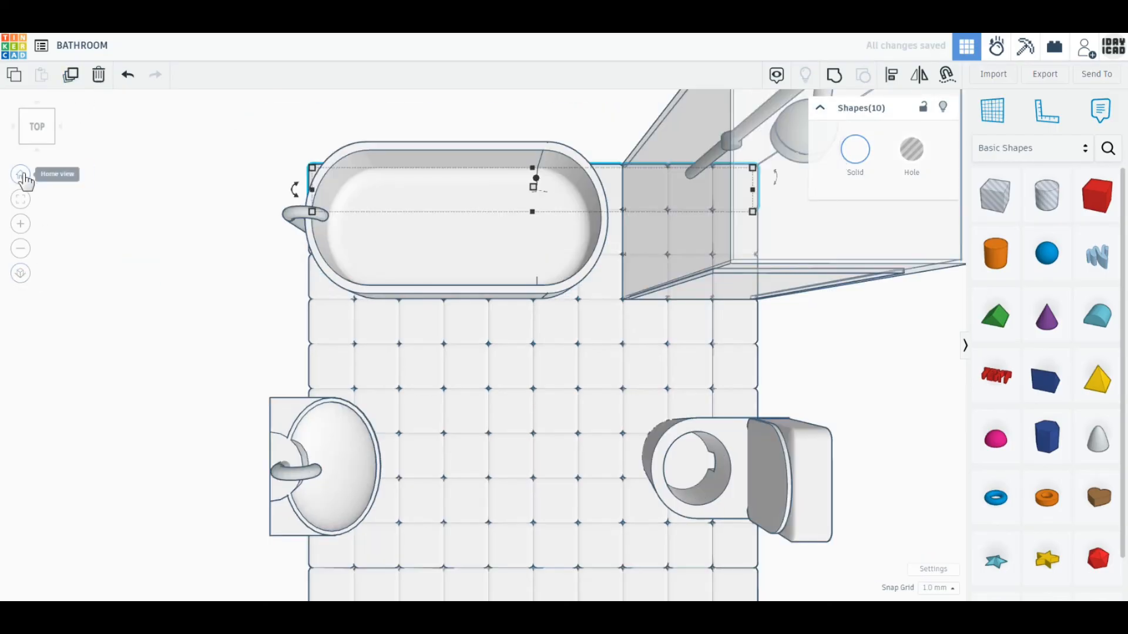
pyautogui.click(20, 175)
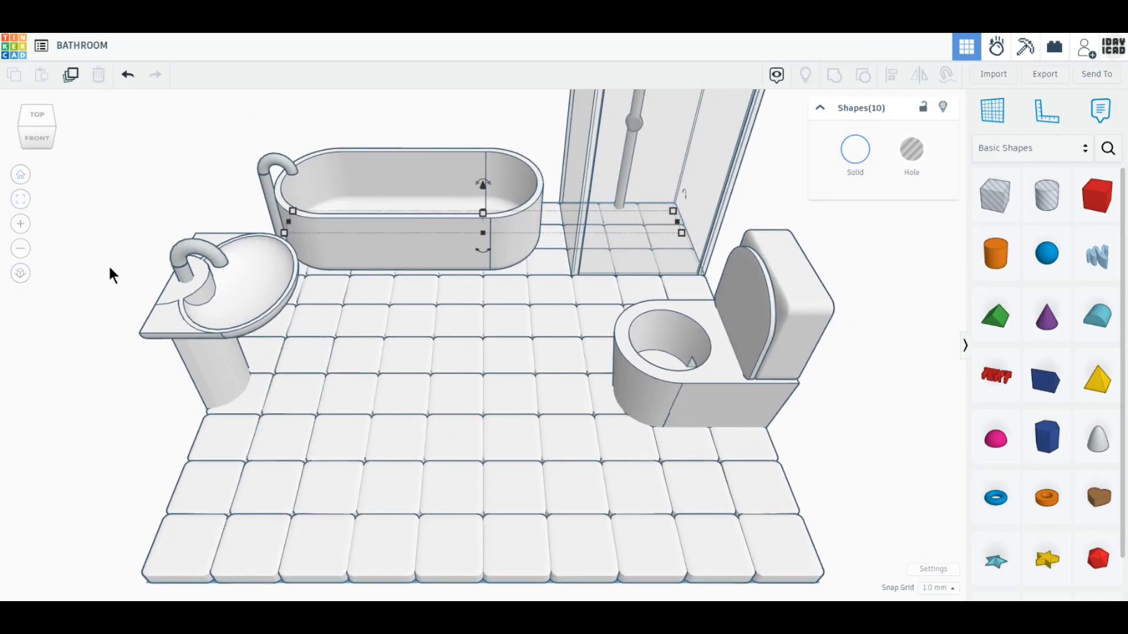
pyautogui.click(110, 269)
pyautogui.click(24, 204)
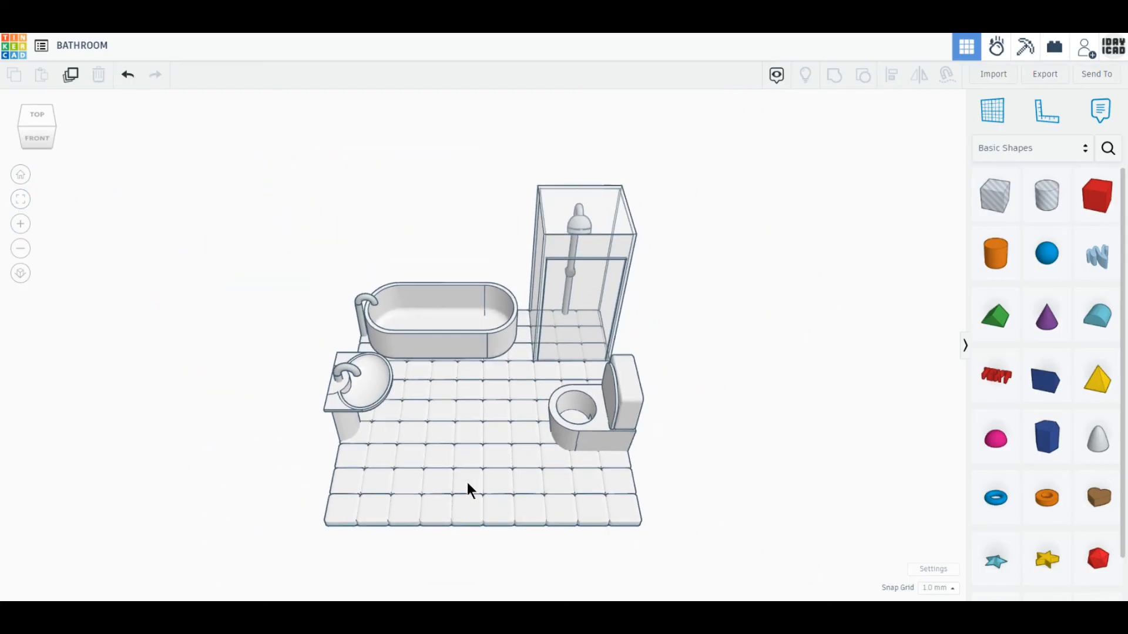
pyautogui.scroll(4, 484, 429)
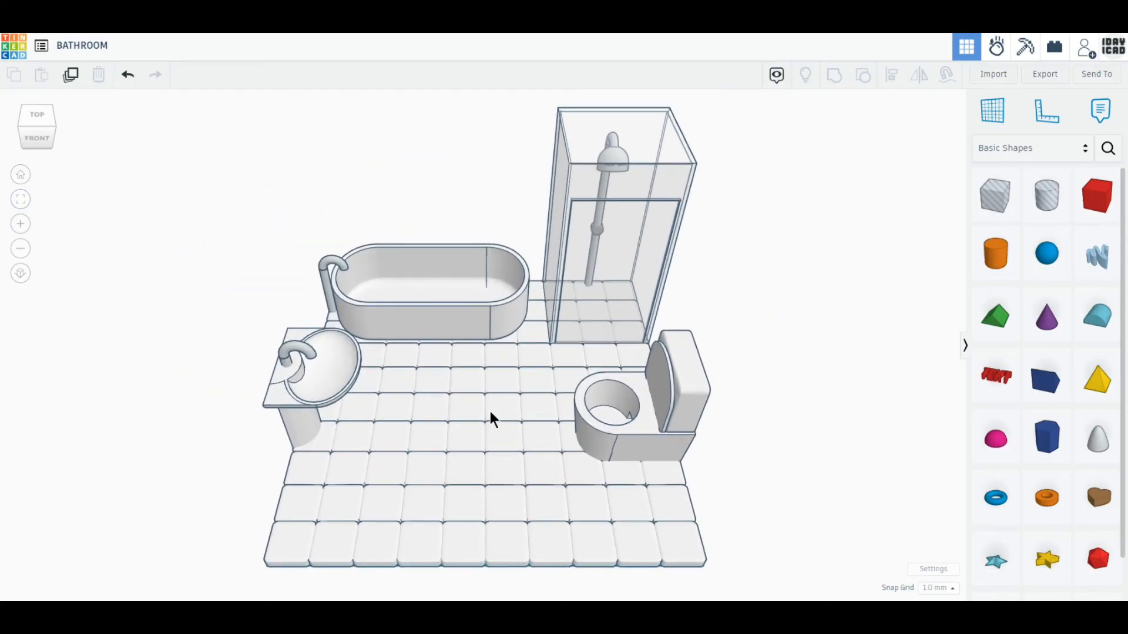
pyautogui.scroll(3, 484, 478)
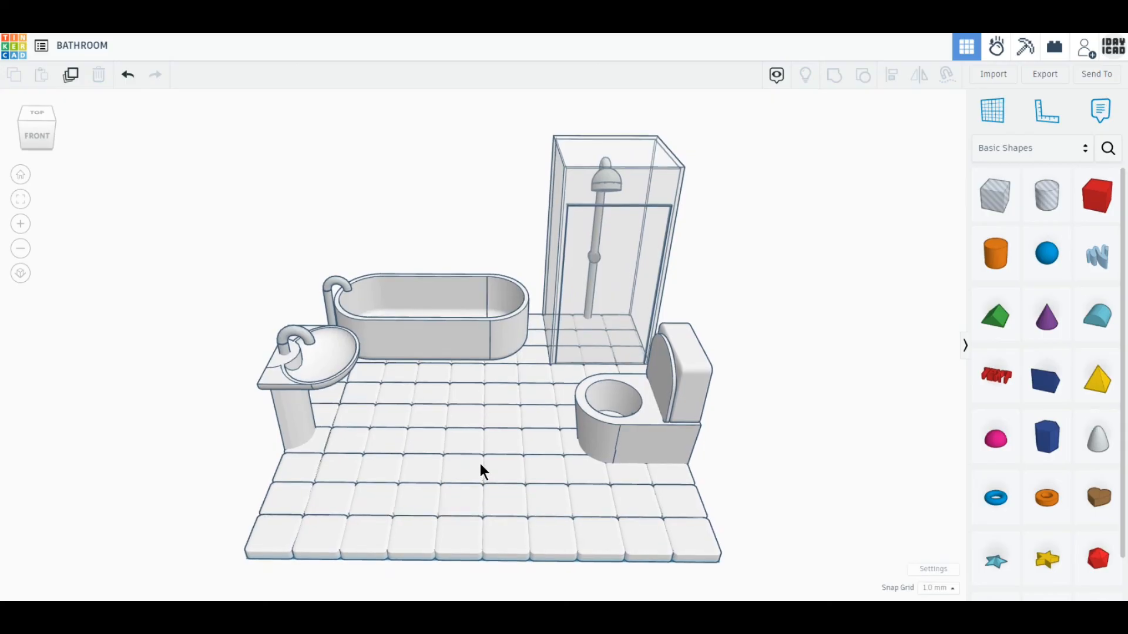
pyautogui.scroll(2, 482, 467)
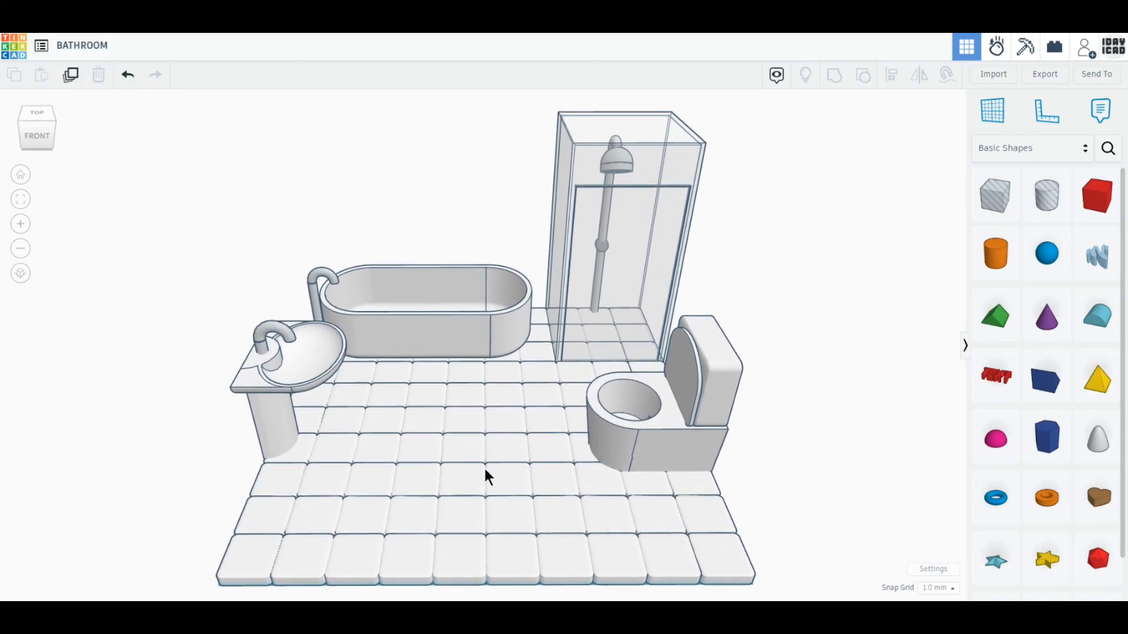